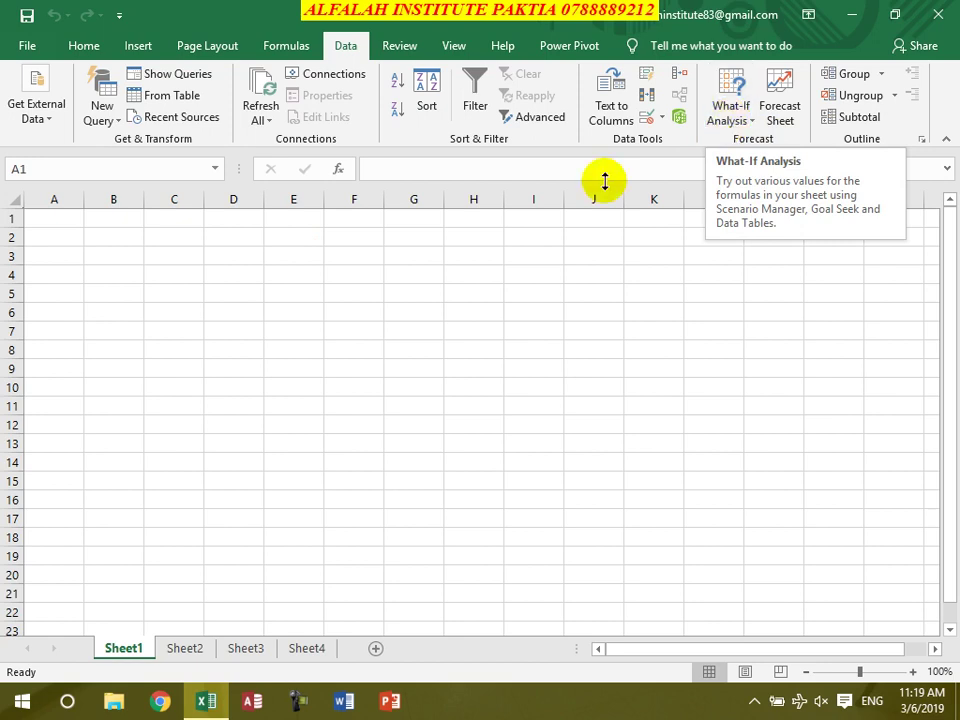
After a few trial selections along row 2, select the range C2:J2
left_click(104, 237)
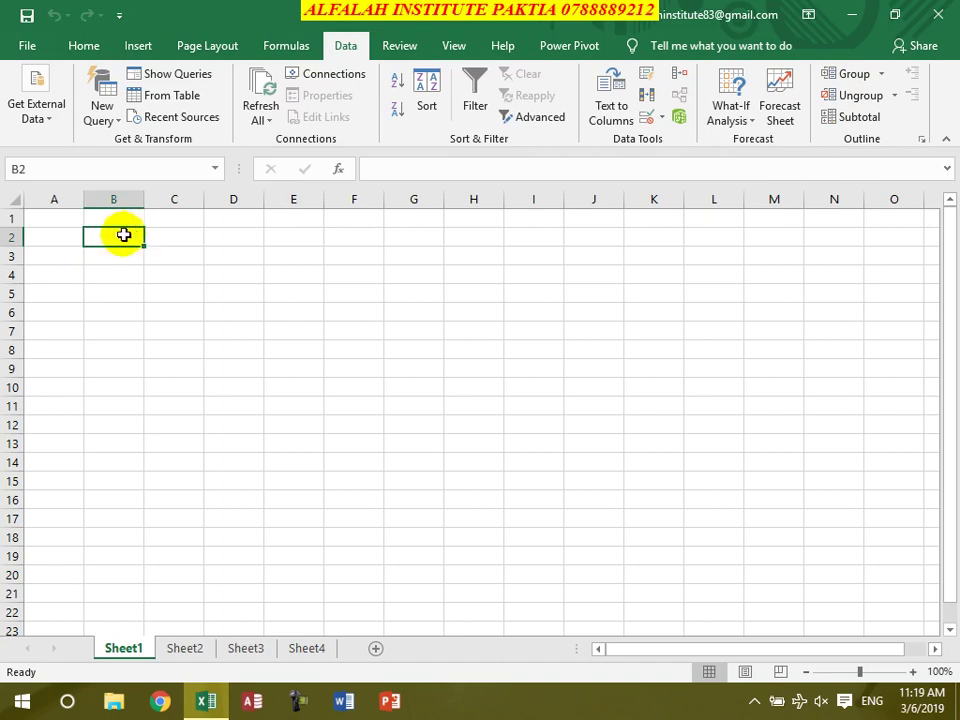
left_click_drag(139, 236, 156, 238)
left_click_drag(223, 242, 287, 242)
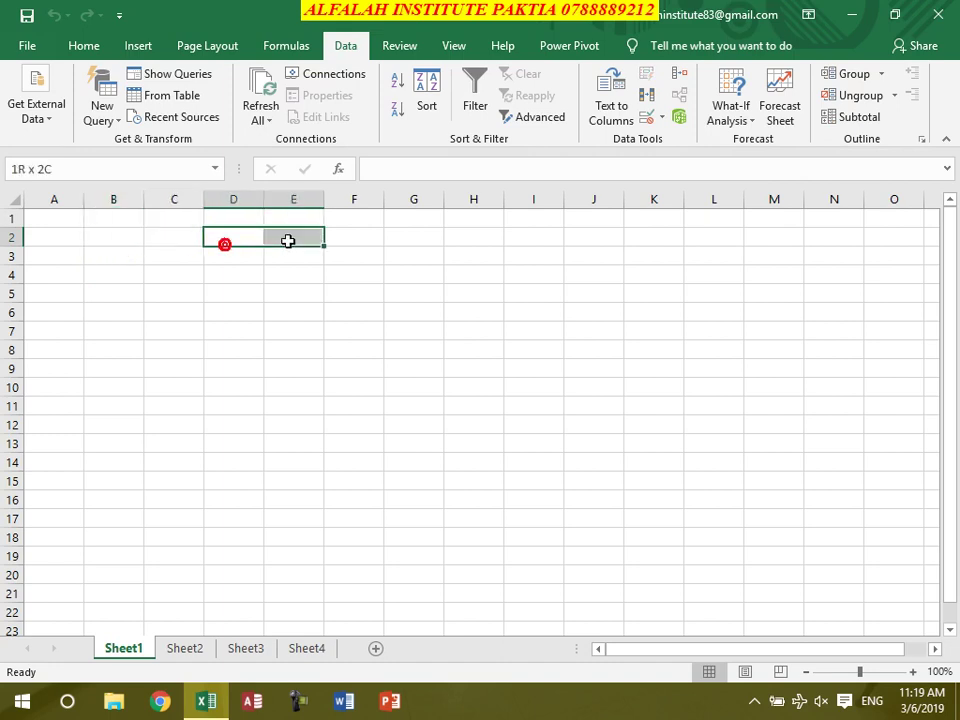
left_click(165, 238)
left_click_drag(204, 234, 486, 236)
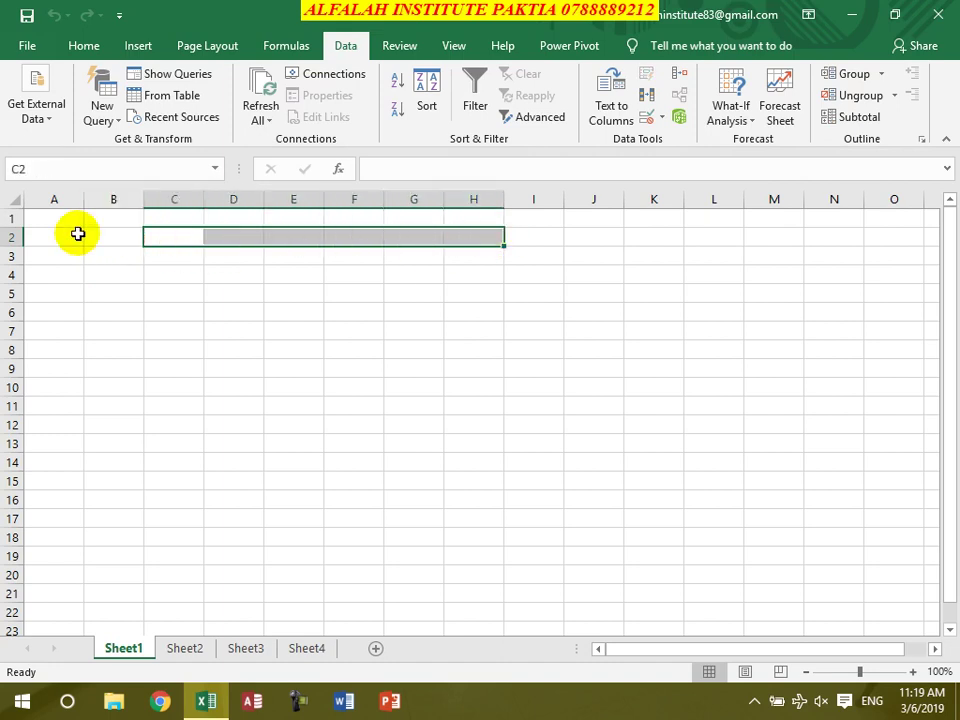
left_click_drag(104, 236, 543, 233)
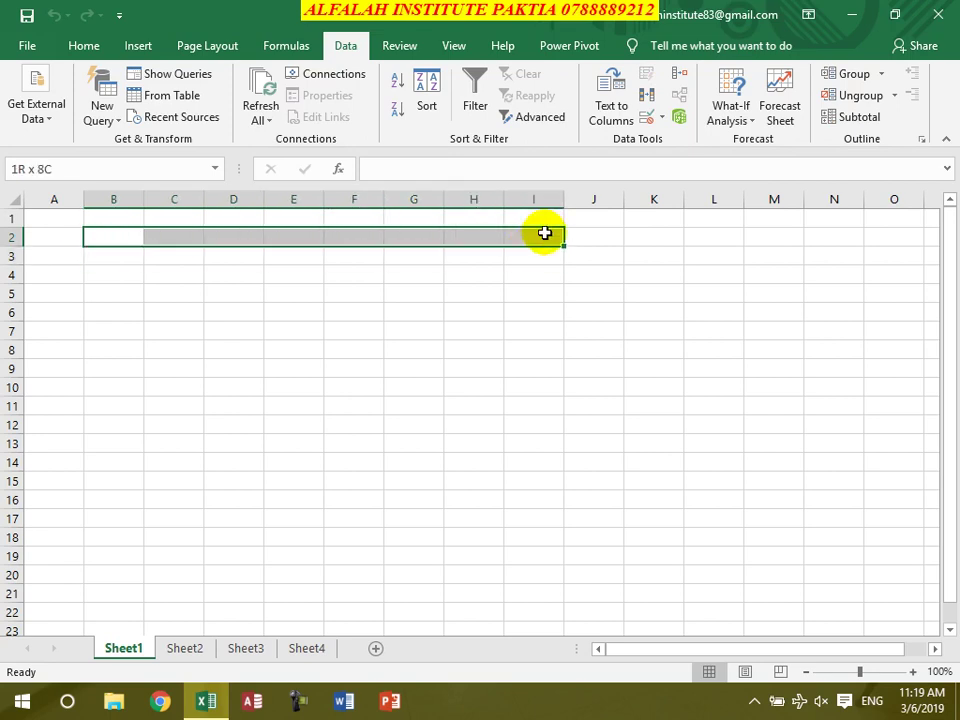
left_click(544, 233)
left_click(156, 234)
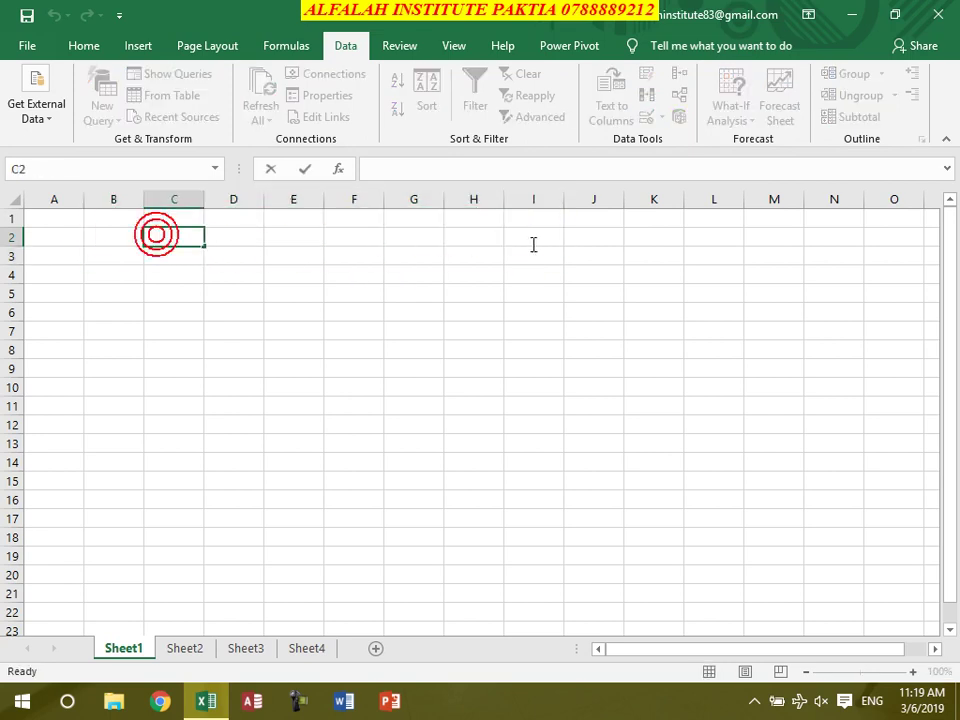
left_click(206, 274)
left_click_drag(178, 238, 330, 238)
left_click_drag(342, 238, 475, 237)
left_click_drag(180, 236, 578, 242)
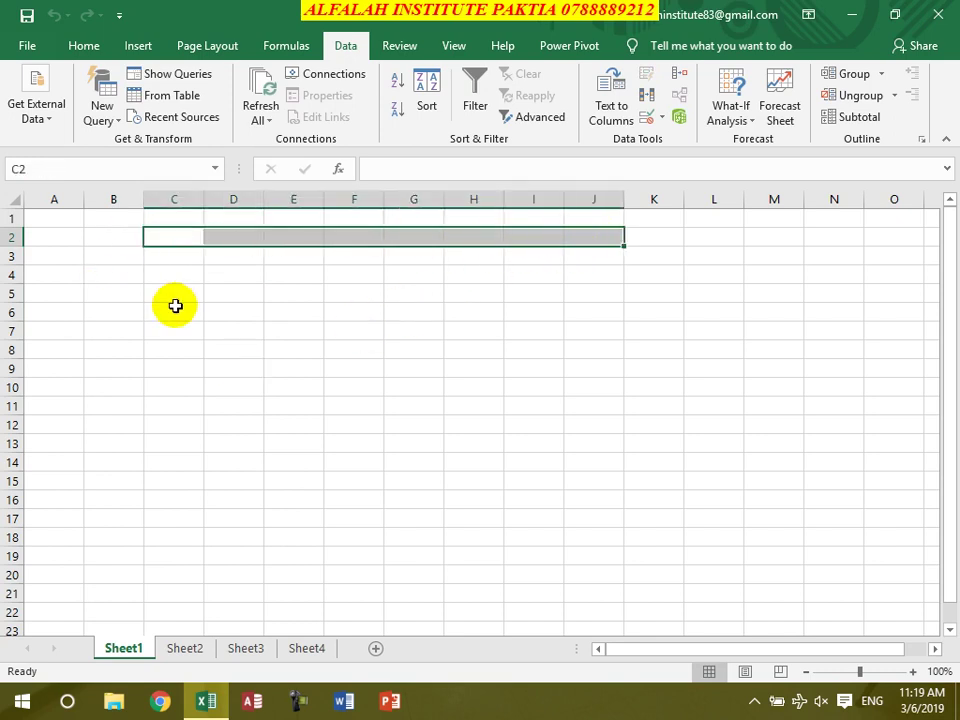
Set the column width of C through J to 13 and return to cell C2
left_click(86, 47)
left_click(778, 118)
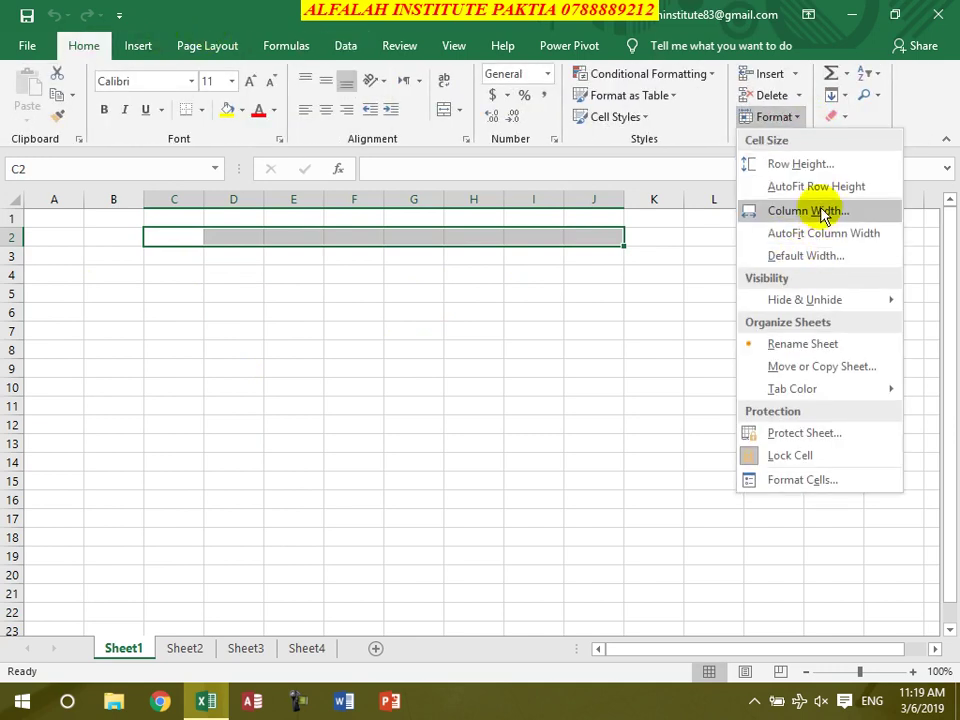
left_click(818, 210)
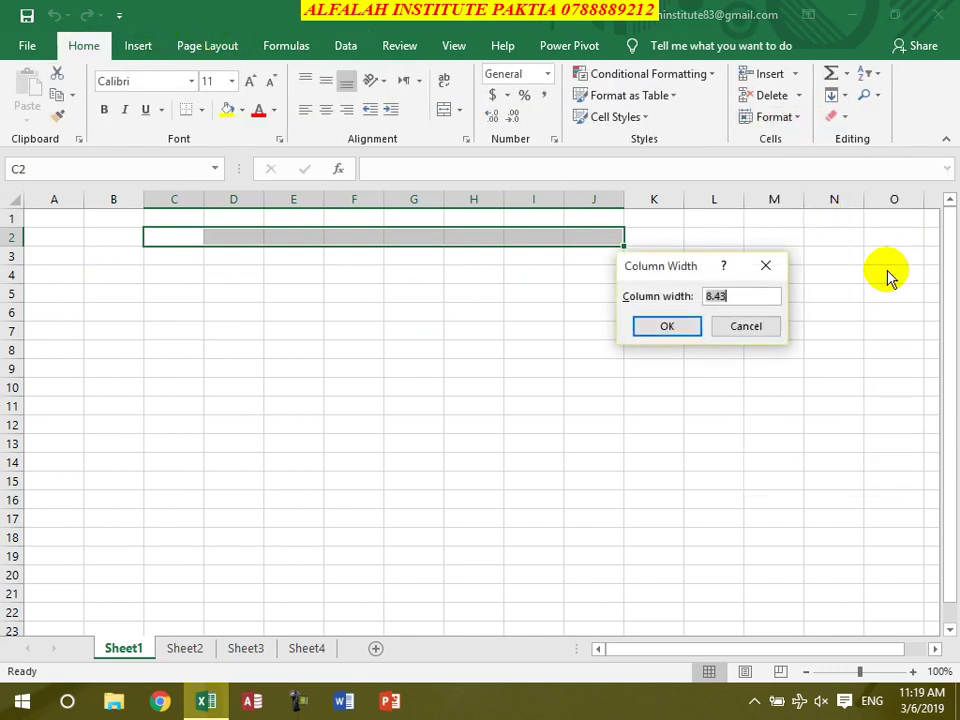
type("13")
key("Return")
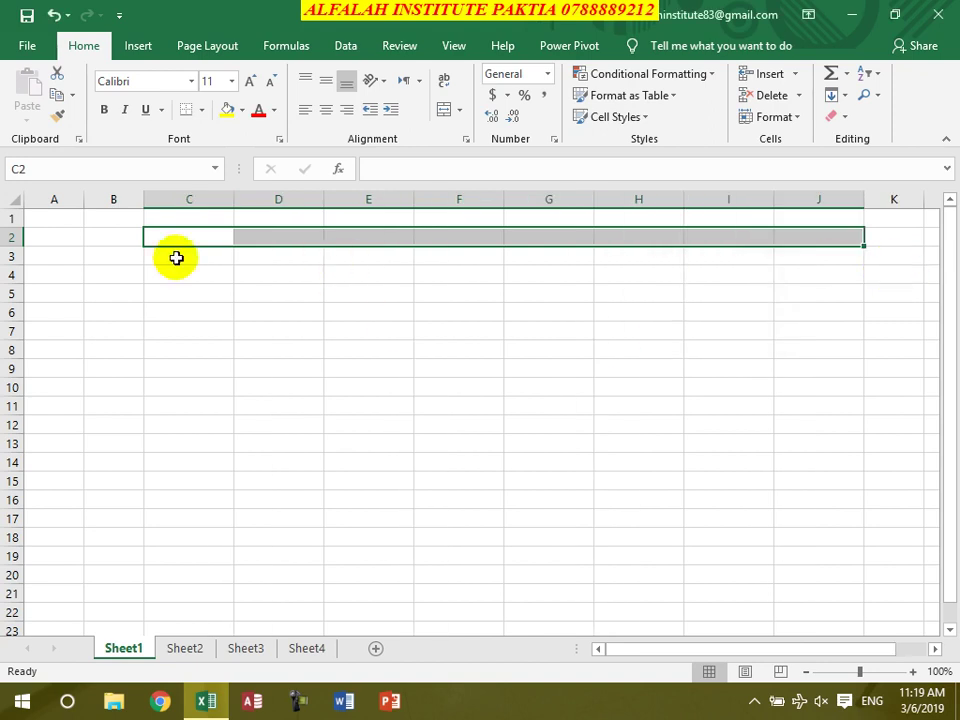
left_click(174, 238)
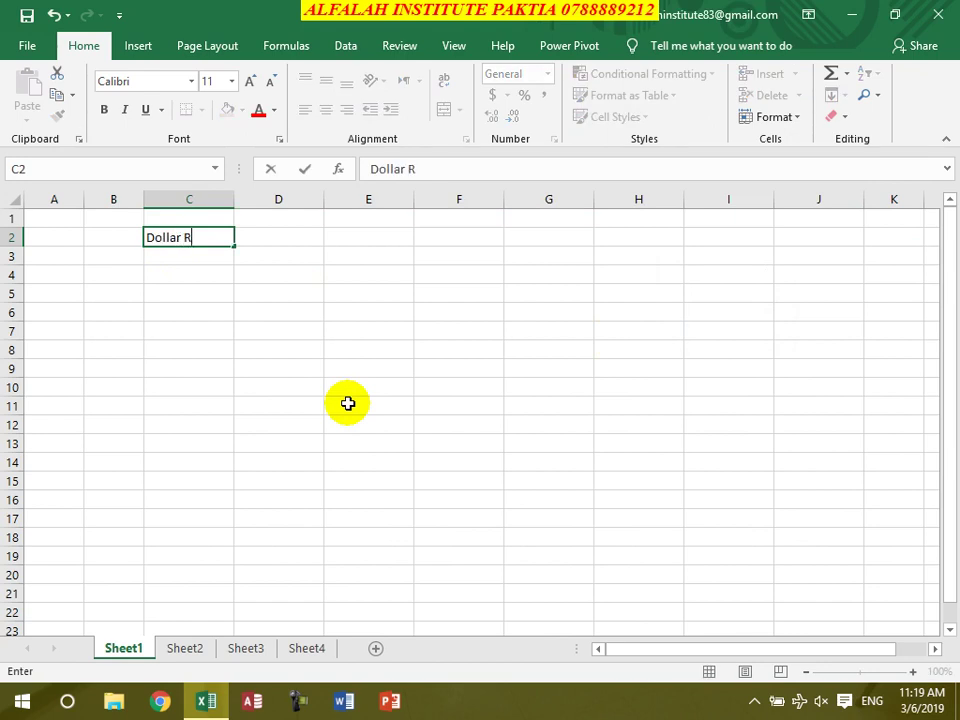
Enter headings Dollar Rate, Euro Rate, Dinar Rate, Darham Rate and Pkr Rate across C2:G2, then begin Afghani in C5
key("Tab")
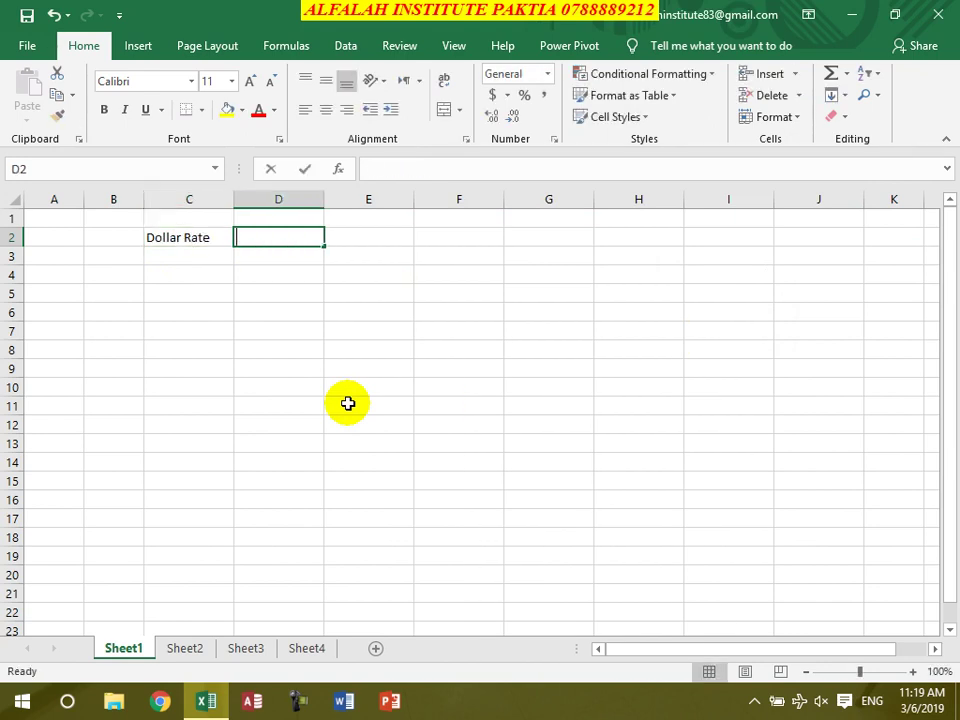
type("Eur")
key("Tab")
type("Di")
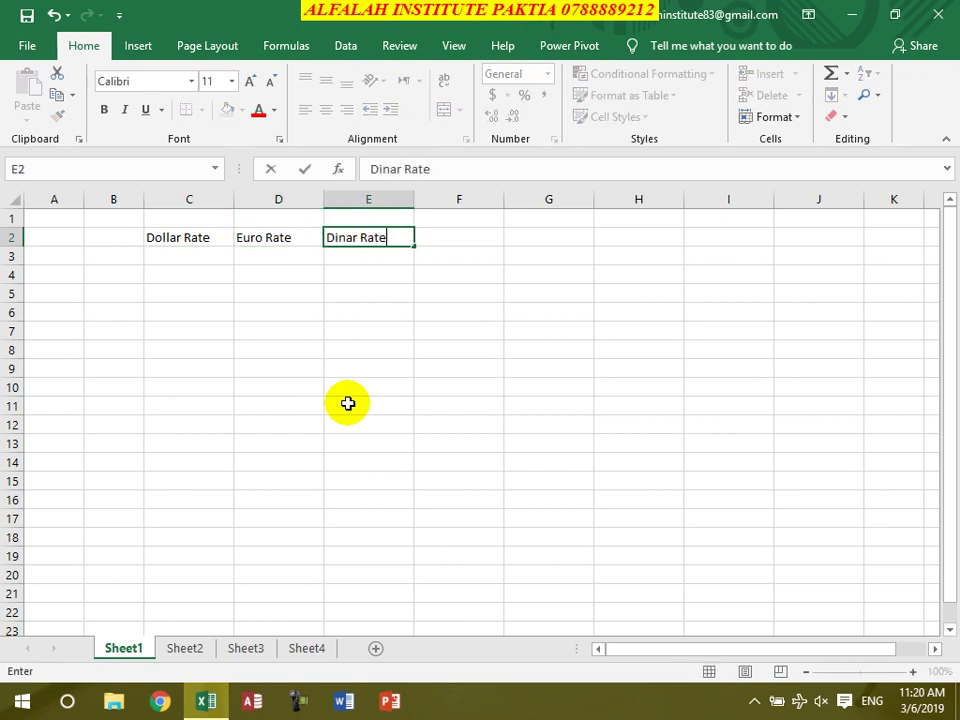
key("Tab")
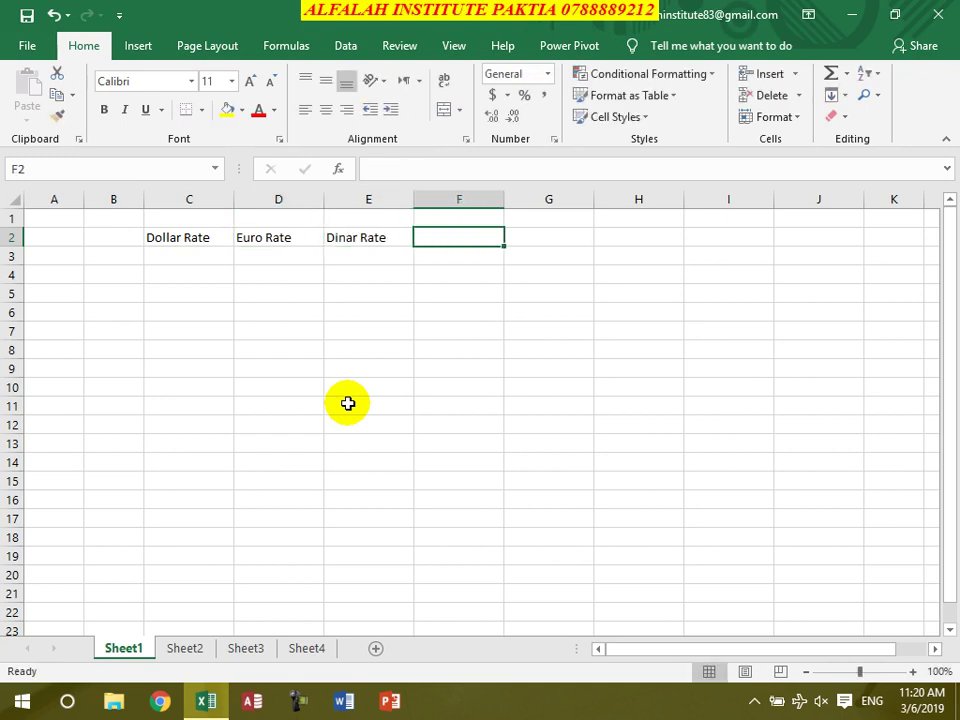
type("Darh")
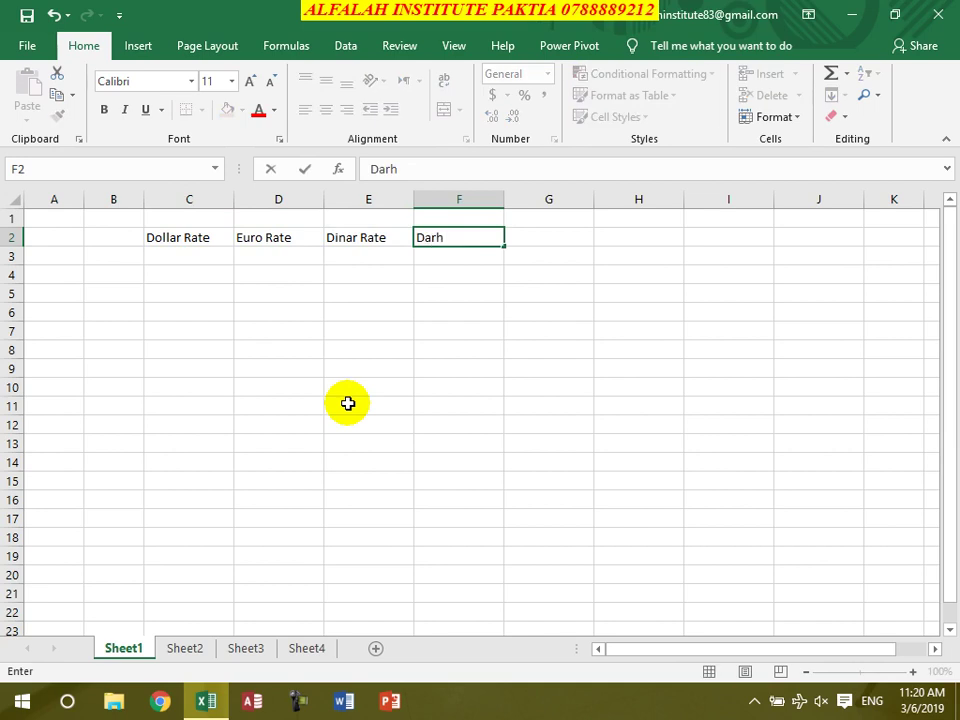
type("am Rate")
key("Tab")
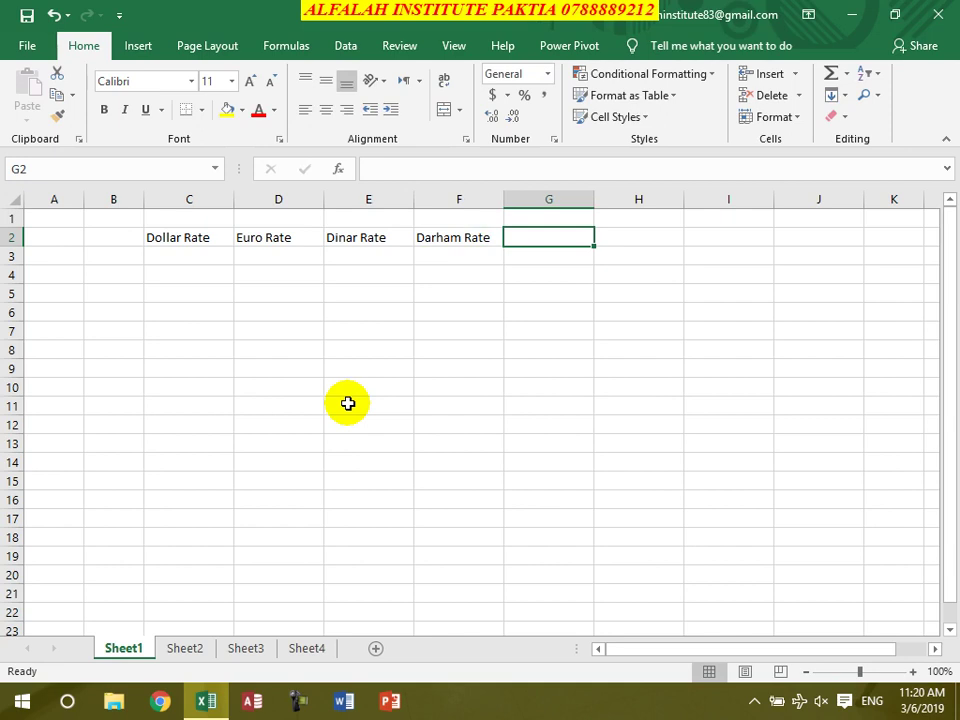
type("Pk")
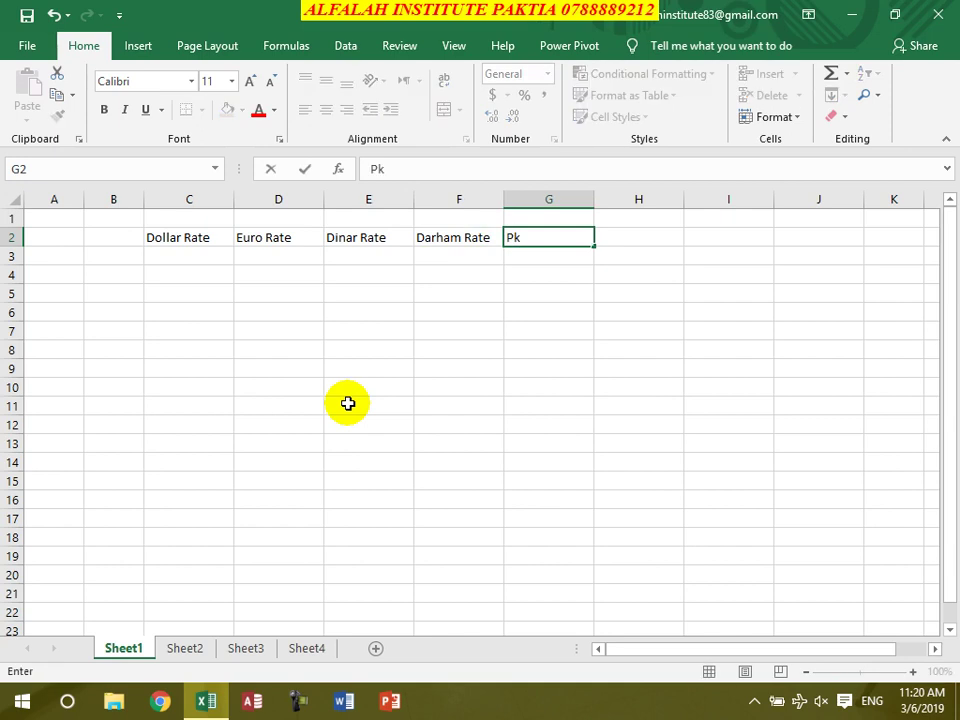
key("Return")
key("Return")
key("Return")
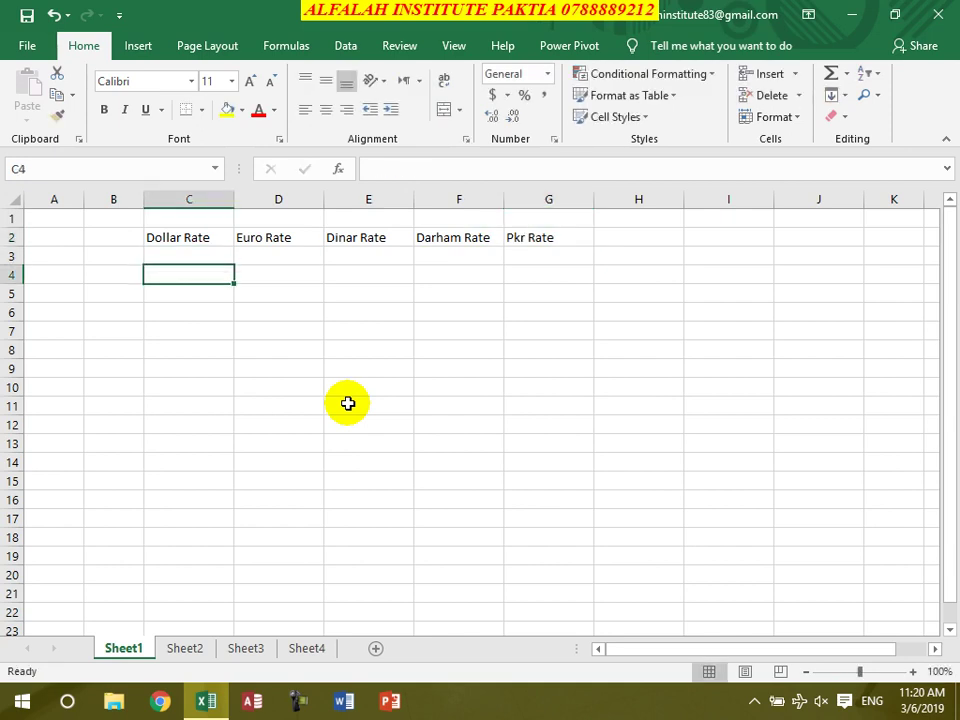
type("Afghani")
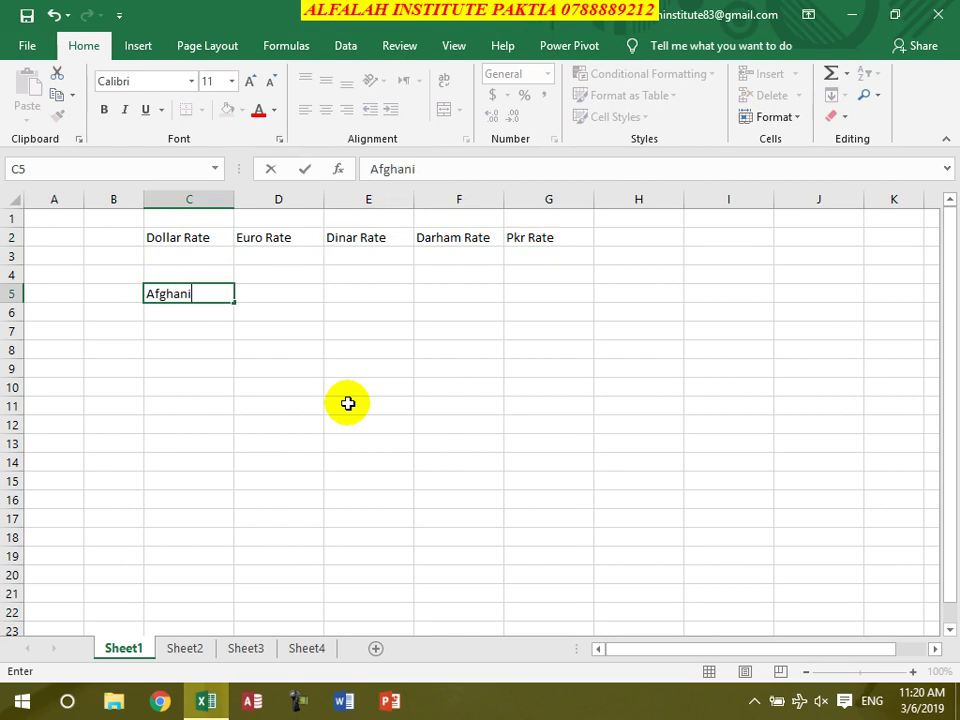
Confirm Afghani in C5 and enter Dollar, Euro and Dinar in C8:E8
key("Return")
key("Return")
key("Return")
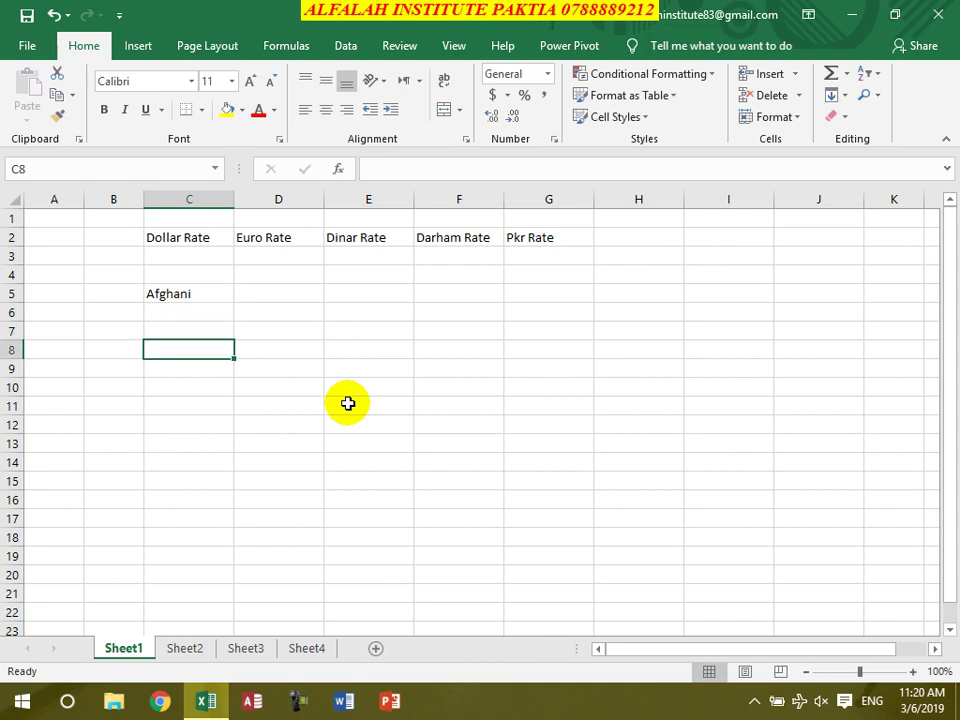
type("Dollar")
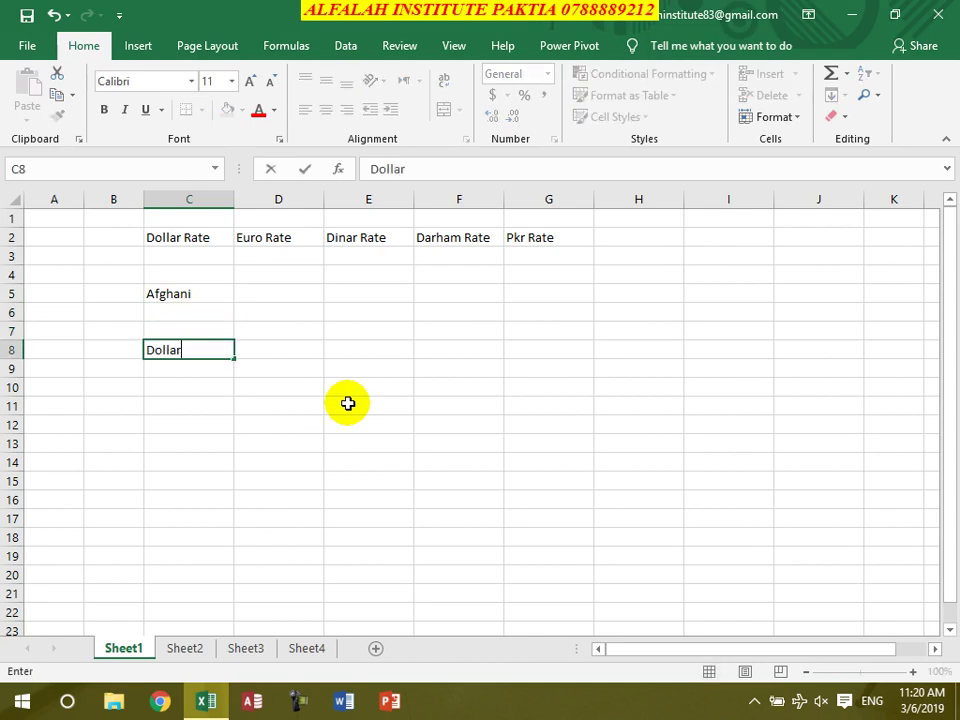
key("Tab")
type("Euro")
key("Tab")
type("Di")
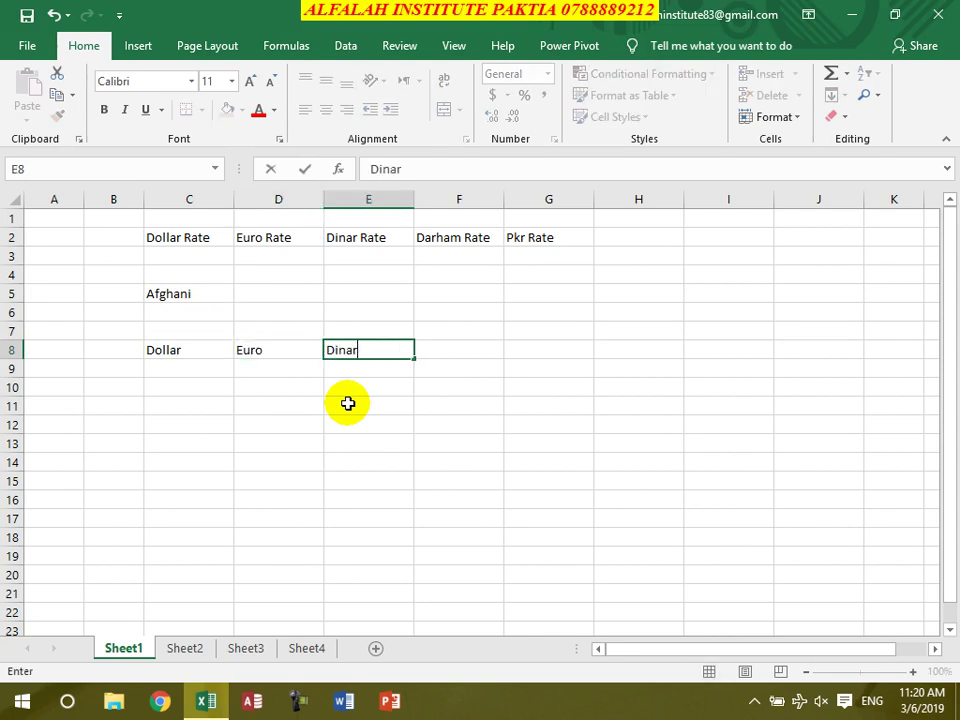
key("Tab")
Enter Darham, PKR and Riyal in F8:H8, then add the Riyal Rate heading in H2
type("D")
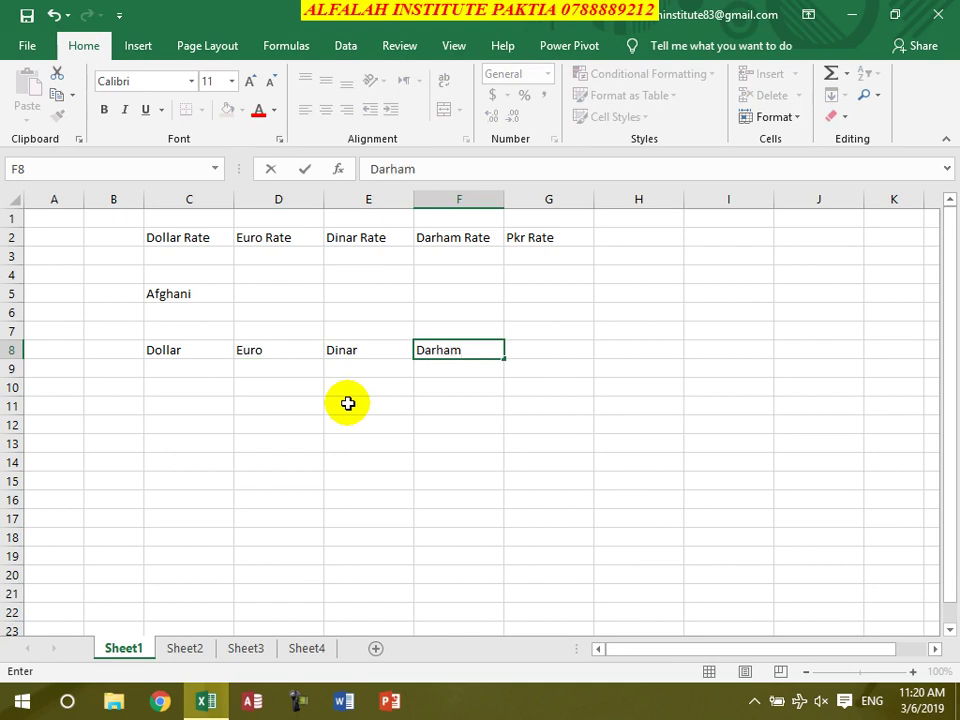
key("Tab")
type("P")
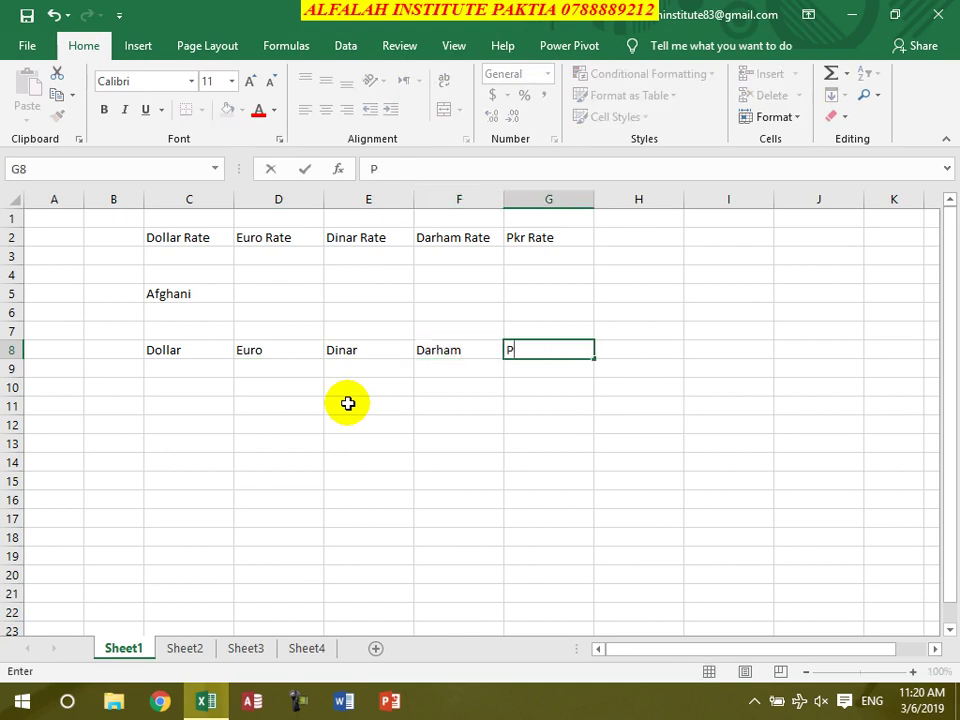
type("KR")
key("Tab")
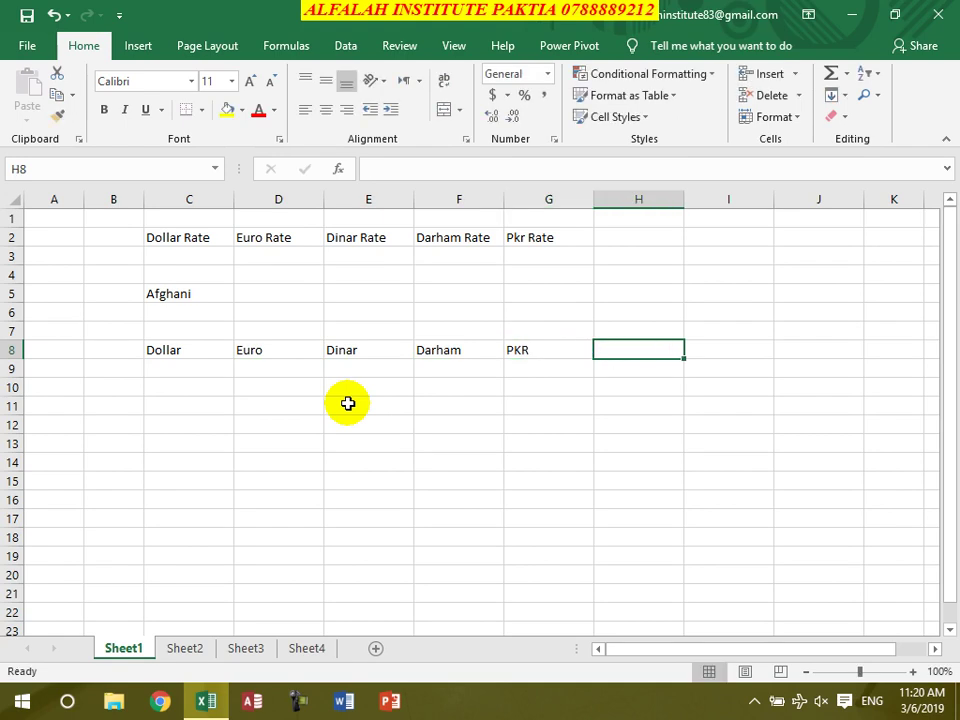
type("r")
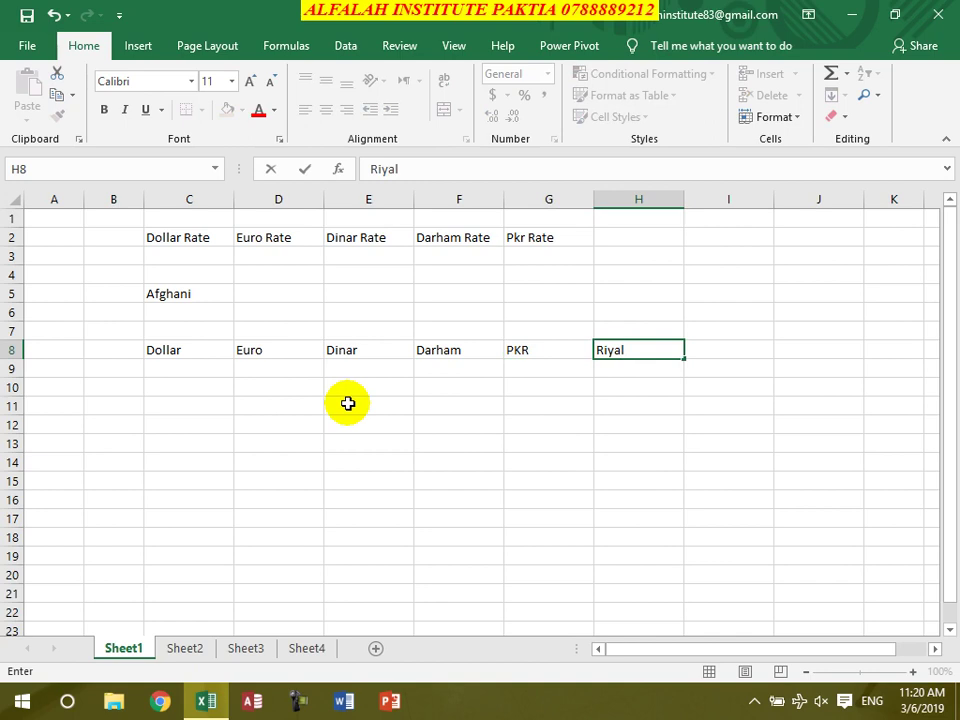
type("iyal")
key("Up")
key("Up")
key("Up")
key("Up")
key("Up")
key("Up")
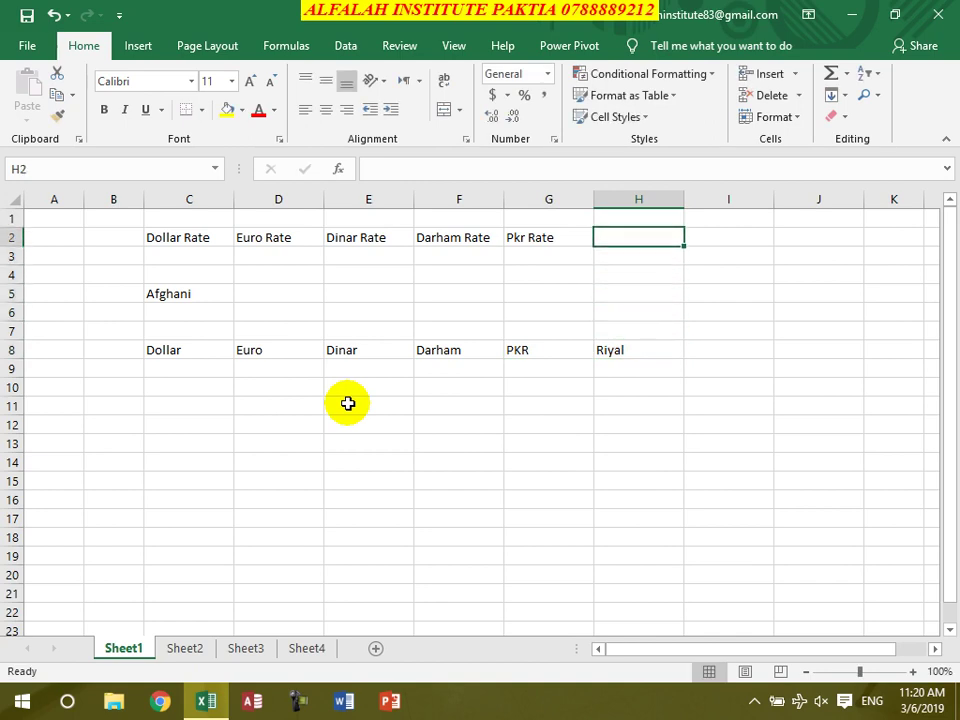
type("Riyal Rate")
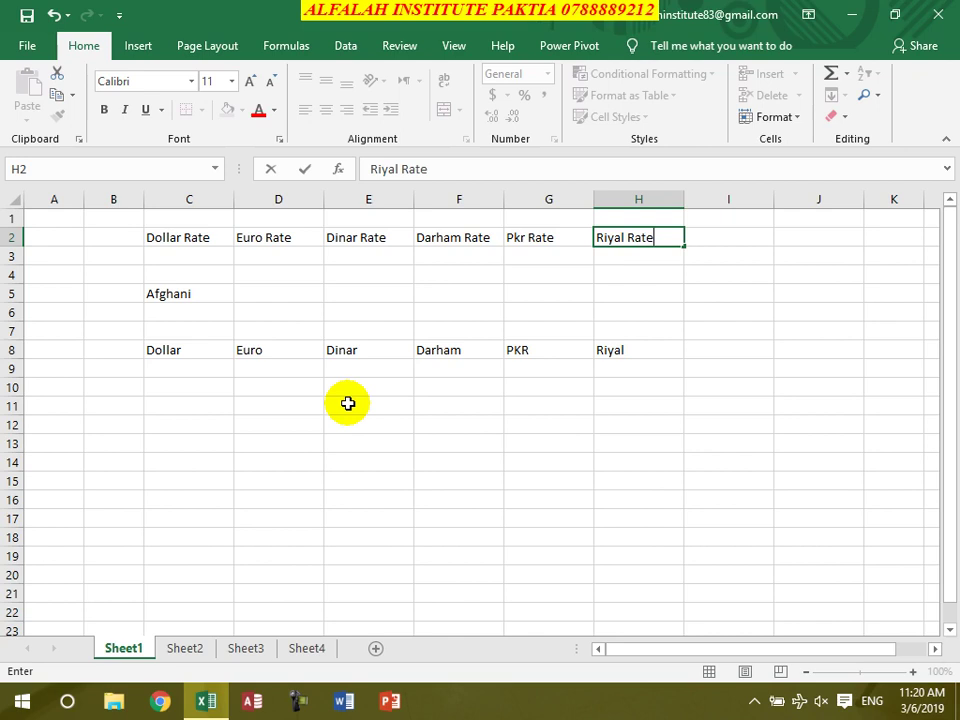
key("Return")
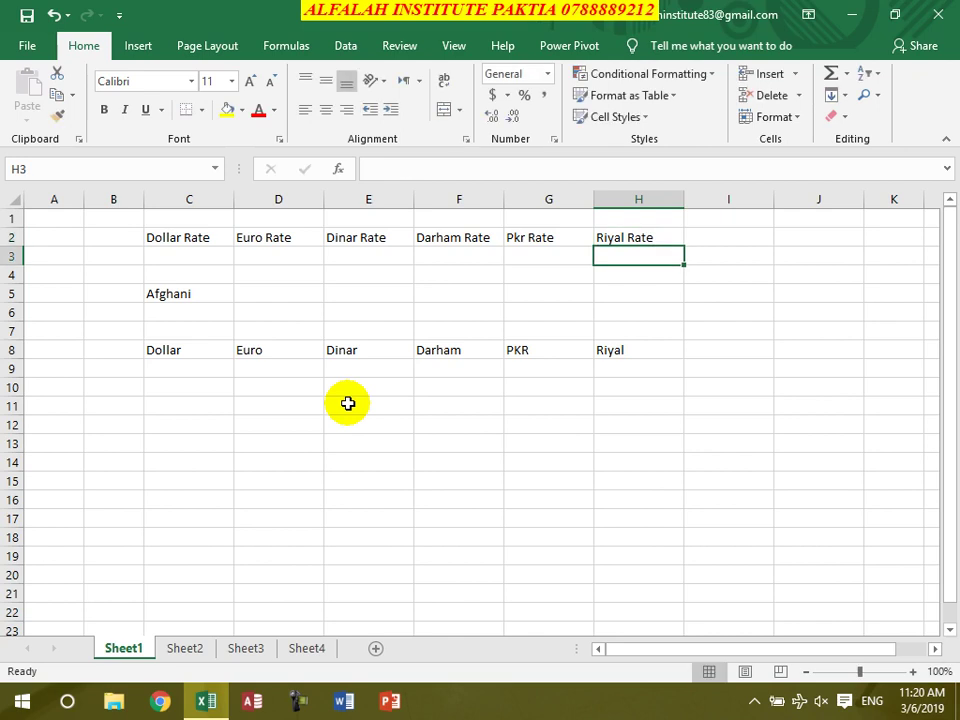
Give C5:C6 a yellow fill and all borders, then remove the fill from C6
double_click(195, 238)
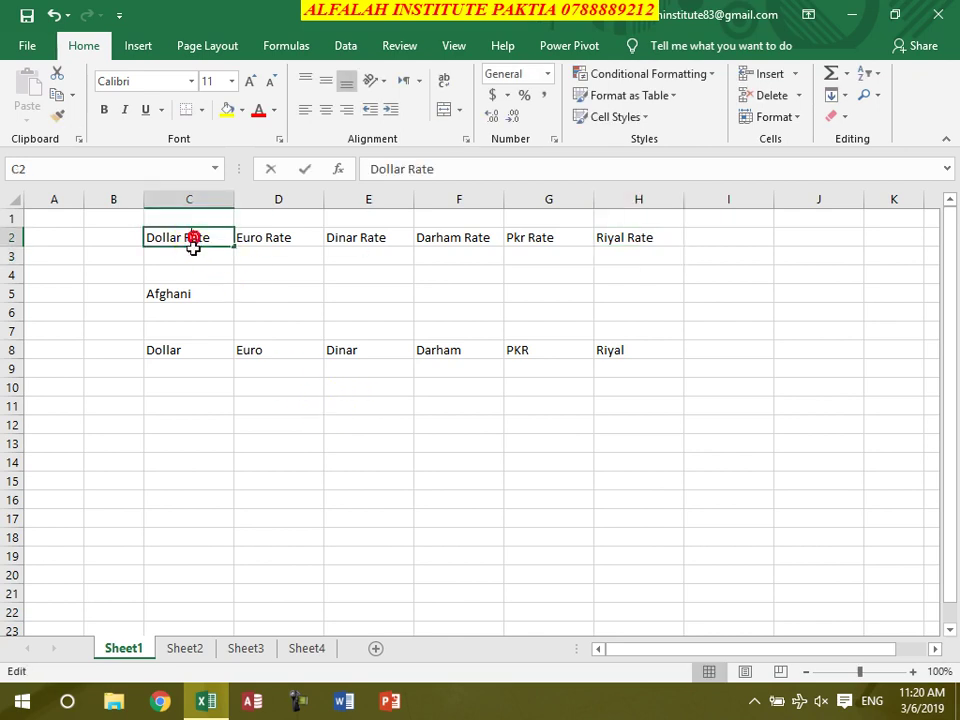
left_click_drag(182, 292, 188, 310)
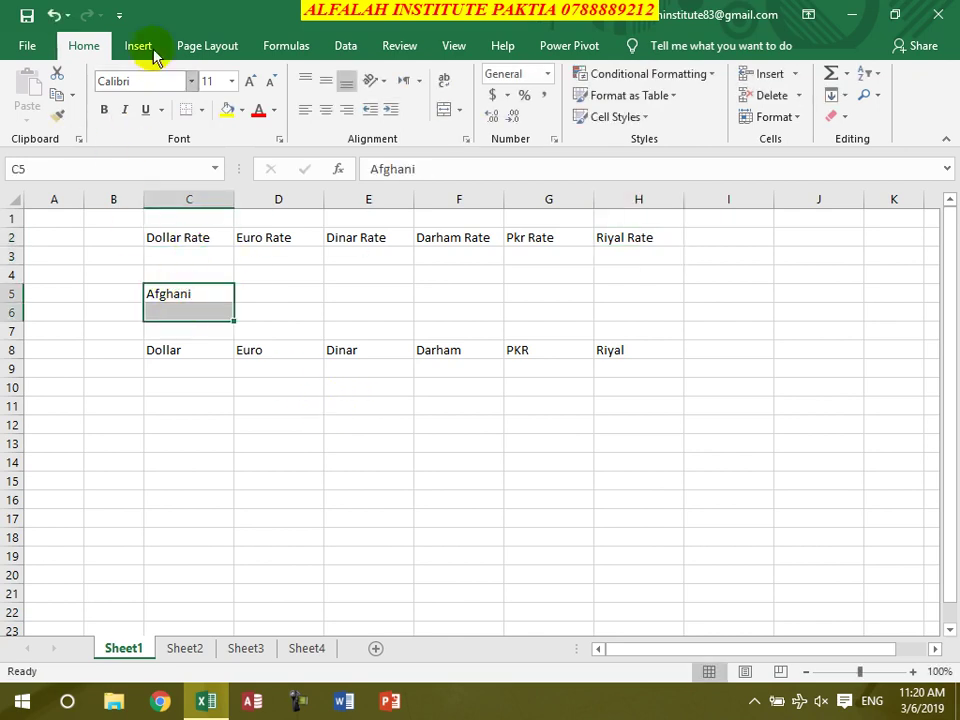
left_click(226, 109)
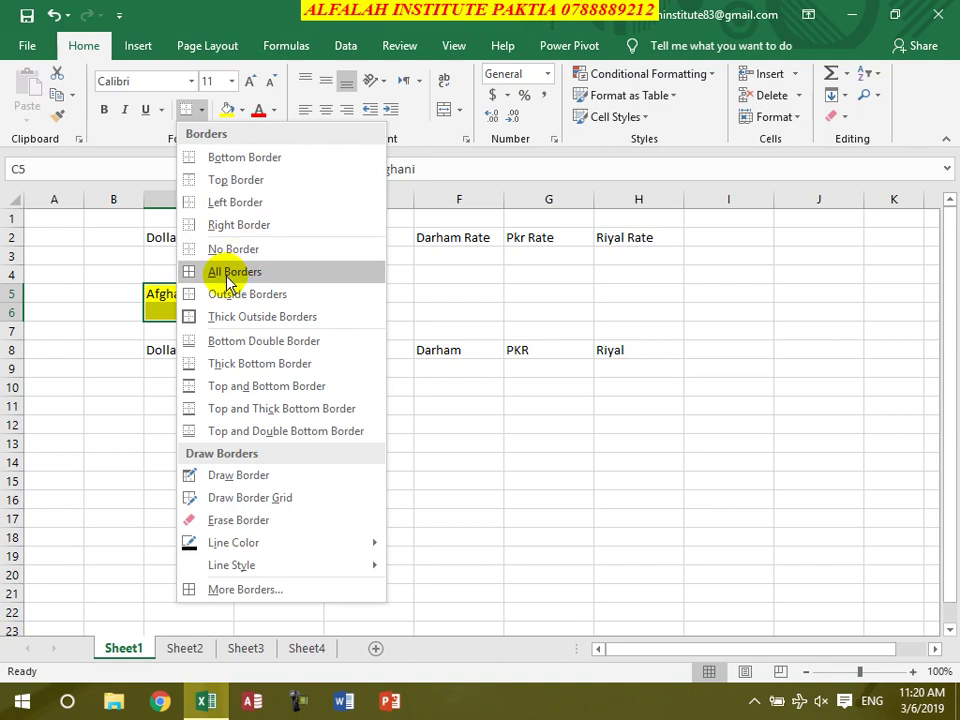
left_click(232, 271)
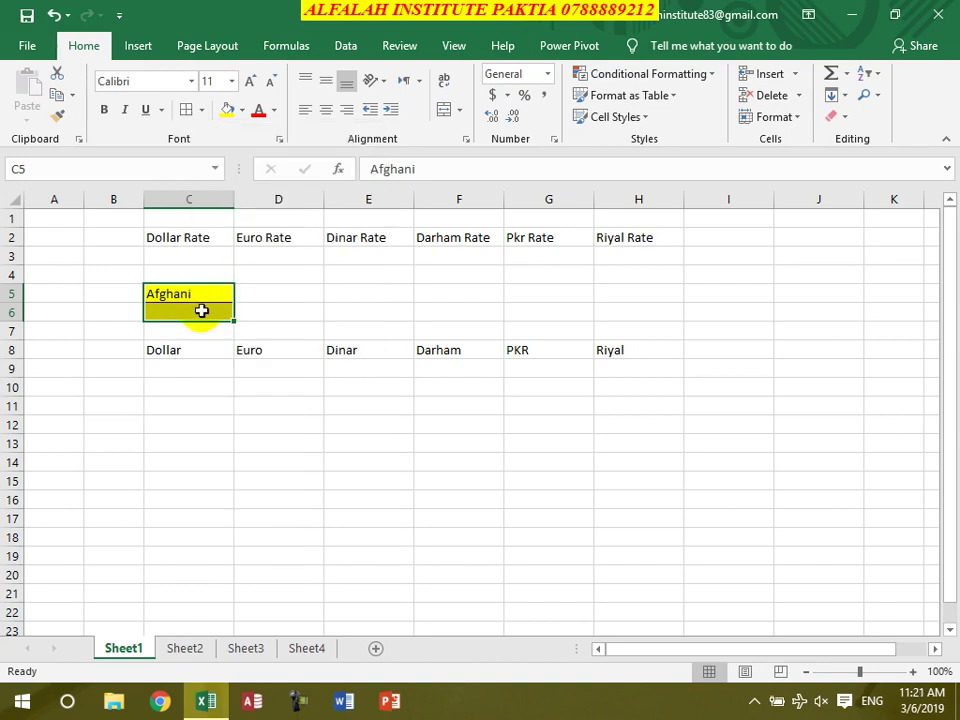
left_click(204, 308)
left_click(243, 111)
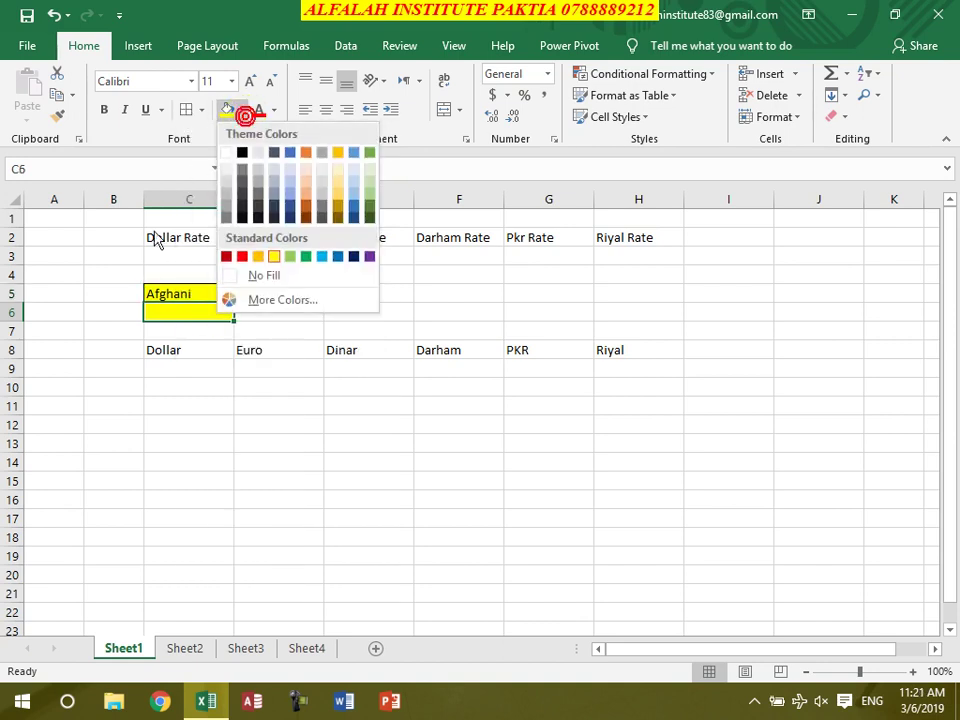
left_click(250, 273)
Copy the C5:C6 formatting onto the rate headers C2:H3 with Format Painter
left_click(197, 298)
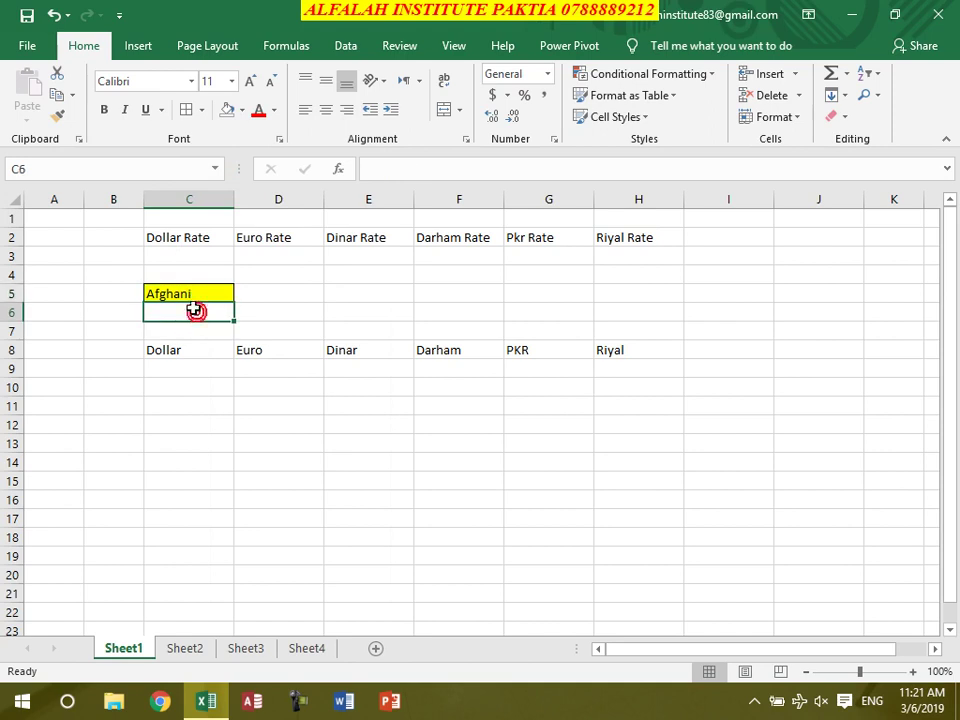
left_click_drag(193, 285, 193, 311)
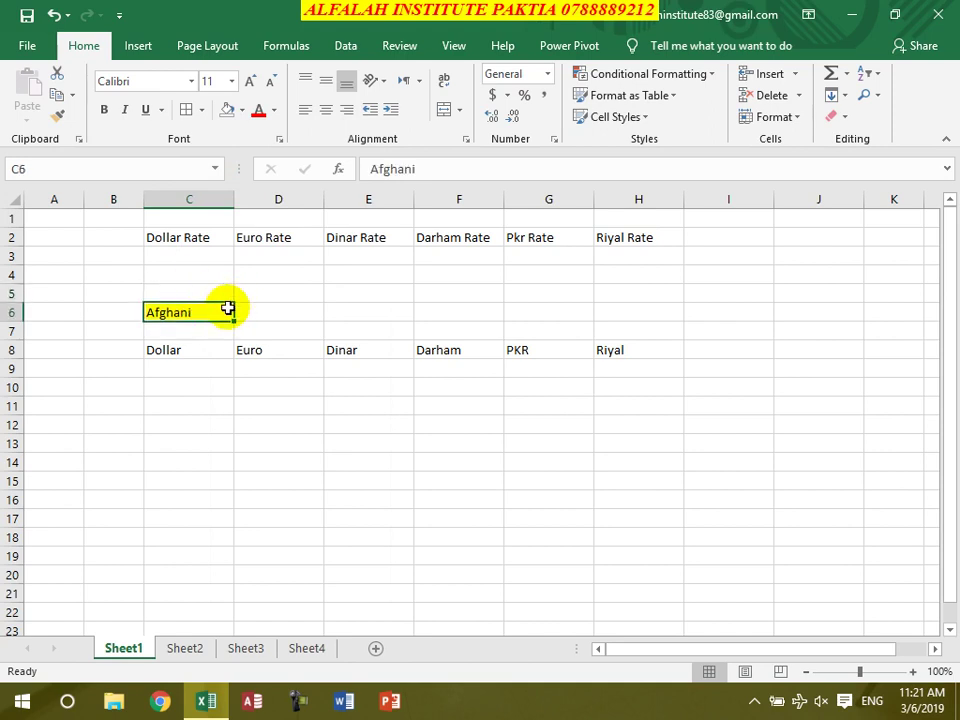
key("ctrl+z")
left_click_drag(193, 293, 199, 312)
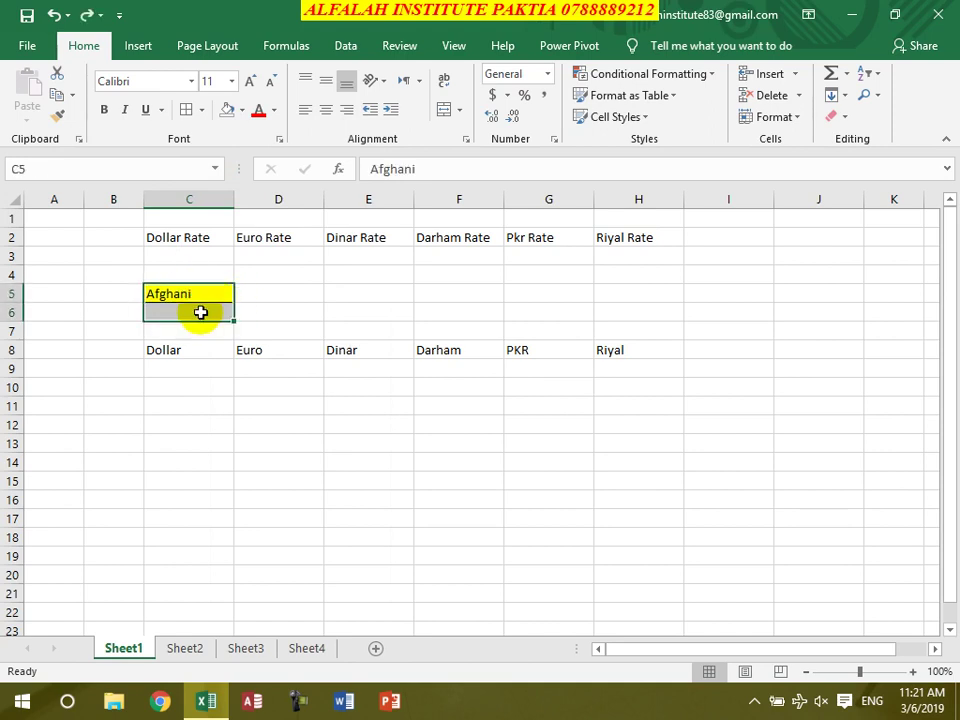
left_click(60, 118)
mouse_move(167, 232)
left_mouse_down()
mouse_move(231, 250)
mouse_move(615, 257)
left_mouse_up()
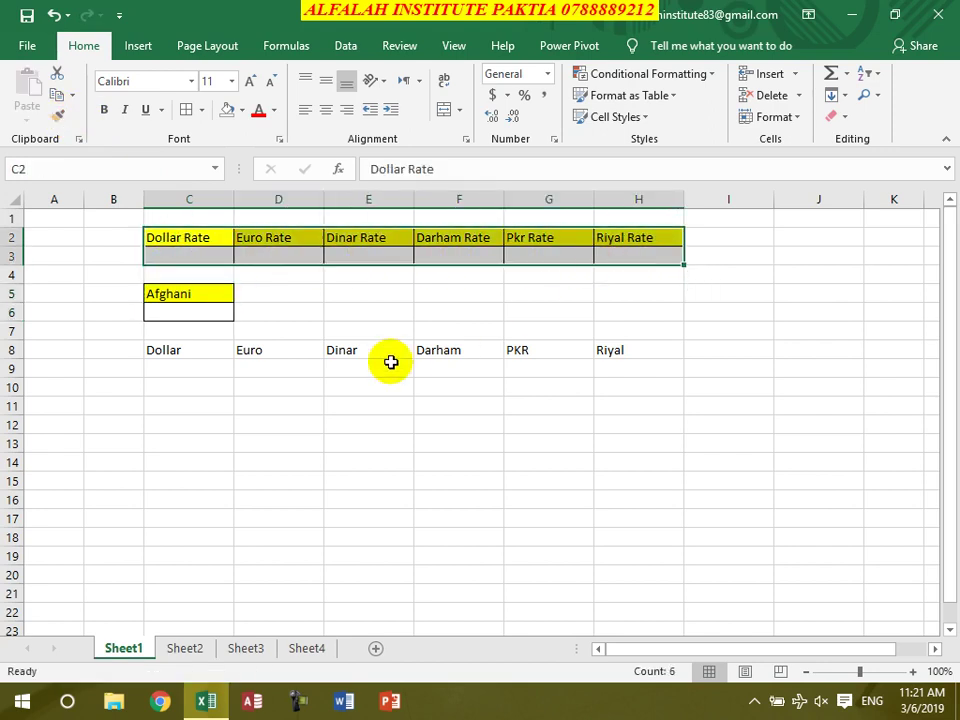
Try painting formats onto rows 8–10 and the rate headers, undoing both attempts
left_click(60, 118)
mouse_move(194, 349)
left_mouse_down()
mouse_move(199, 364)
mouse_move(603, 374)
left_mouse_up()
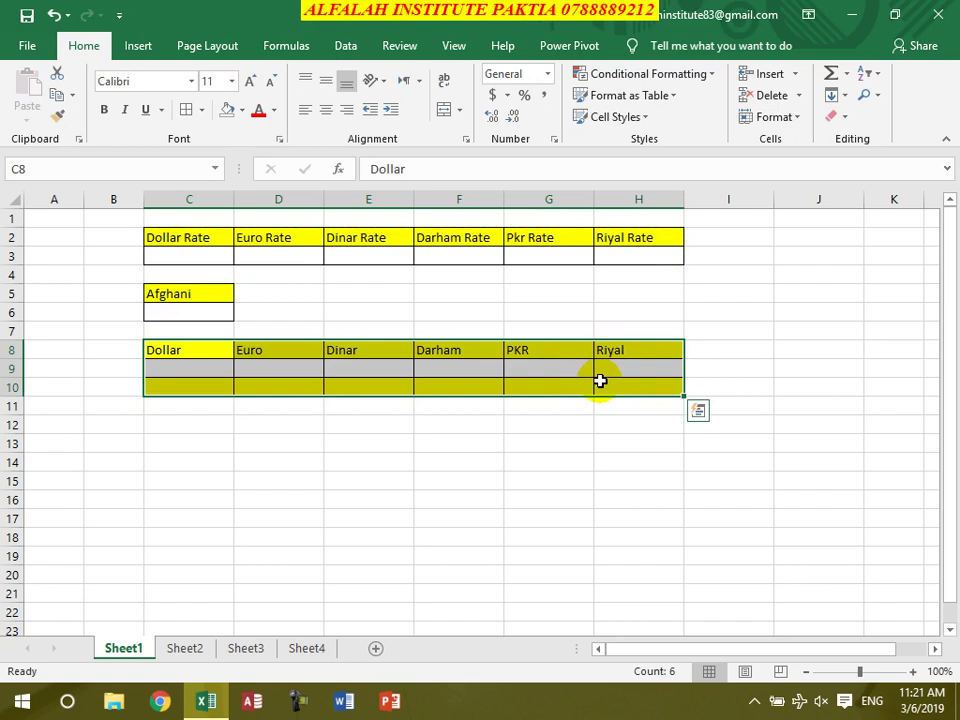
key("ctrl+z")
left_click_drag(224, 357, 624, 361)
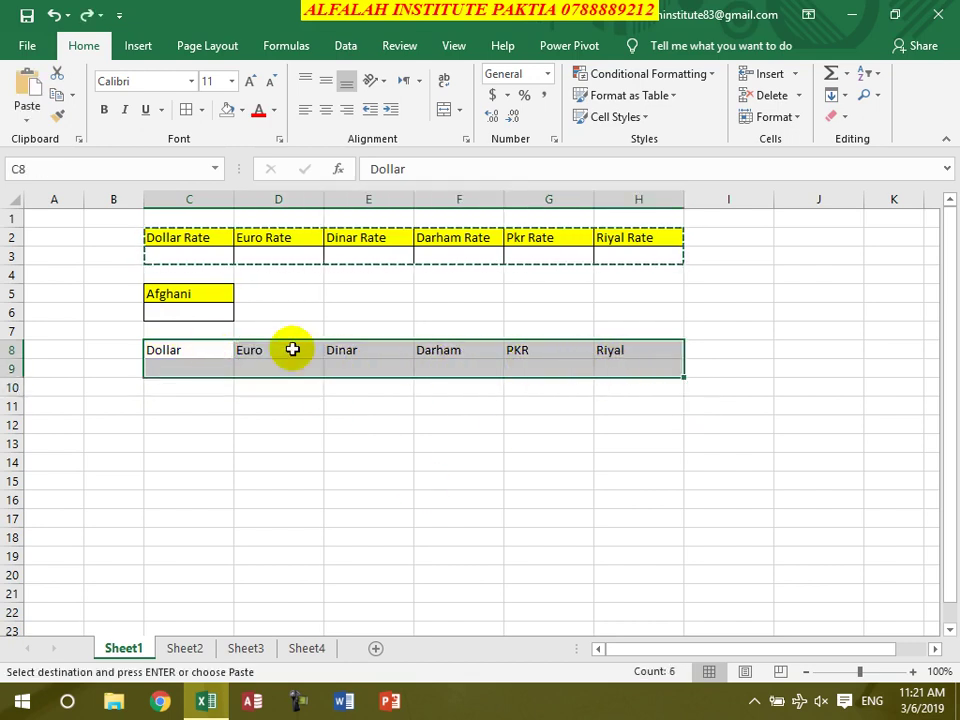
left_click(57, 113)
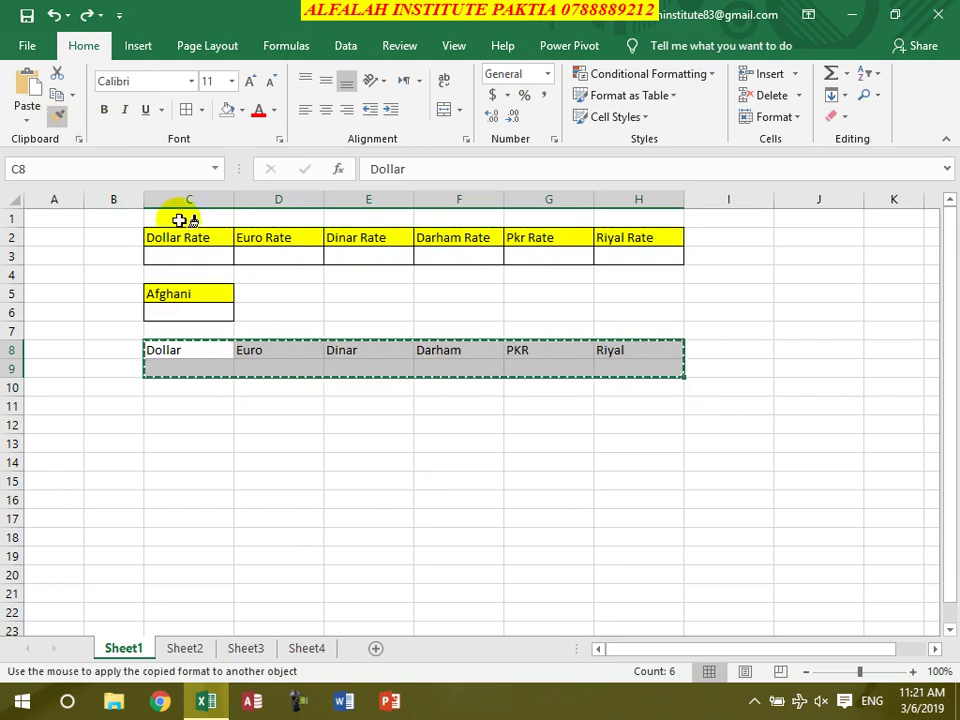
left_click(178, 237)
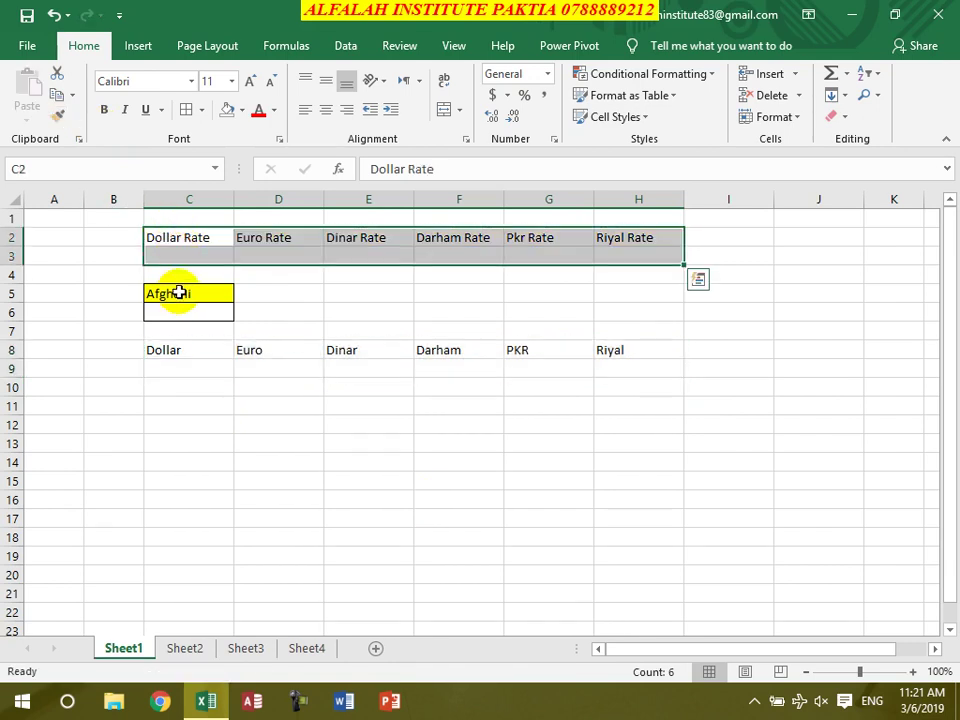
key("ctrl+z")
left_click(142, 389)
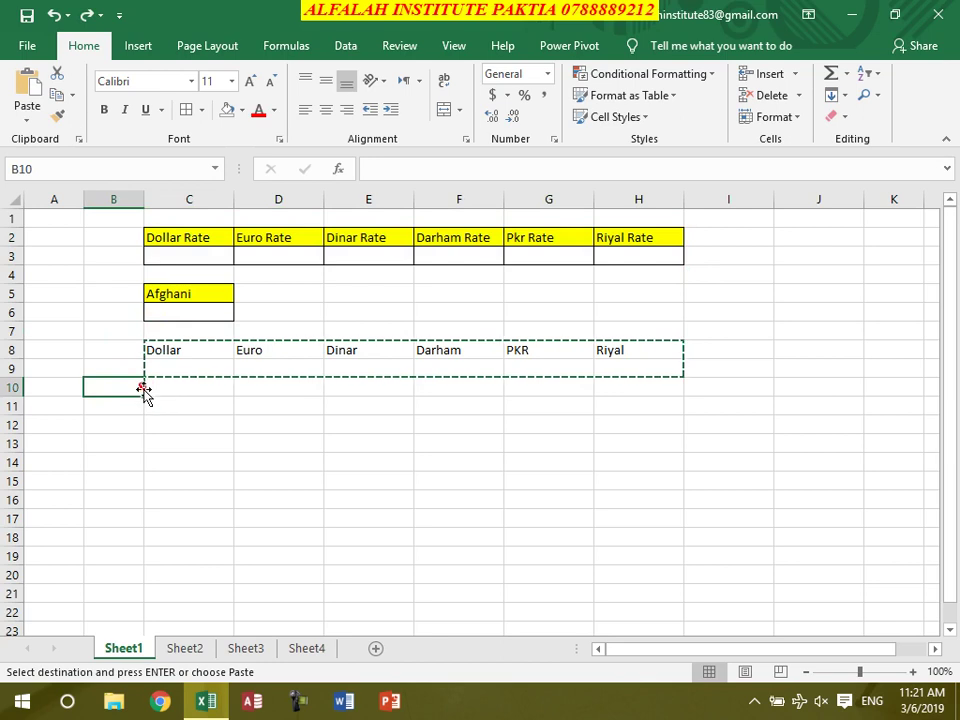
Paint the yellow bordered C5:C6 formatting onto C8:H9 and select C9
left_click(185, 310)
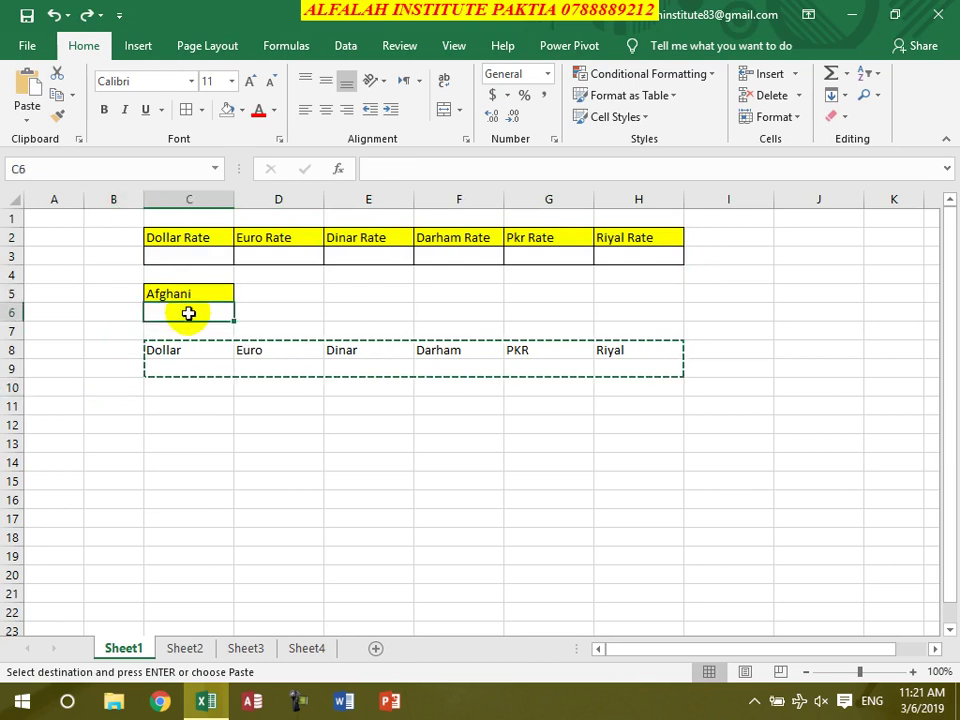
left_click_drag(194, 296, 199, 311)
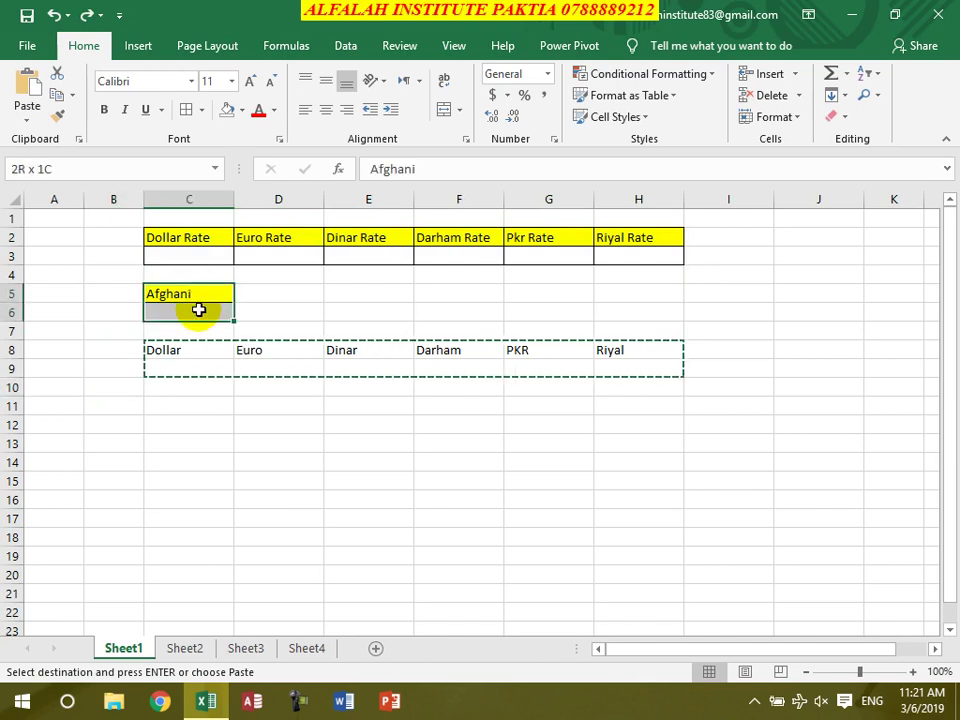
left_click(58, 116)
mouse_move(211, 343)
left_mouse_down()
mouse_move(225, 356)
mouse_move(583, 360)
mouse_move(605, 369)
left_mouse_up()
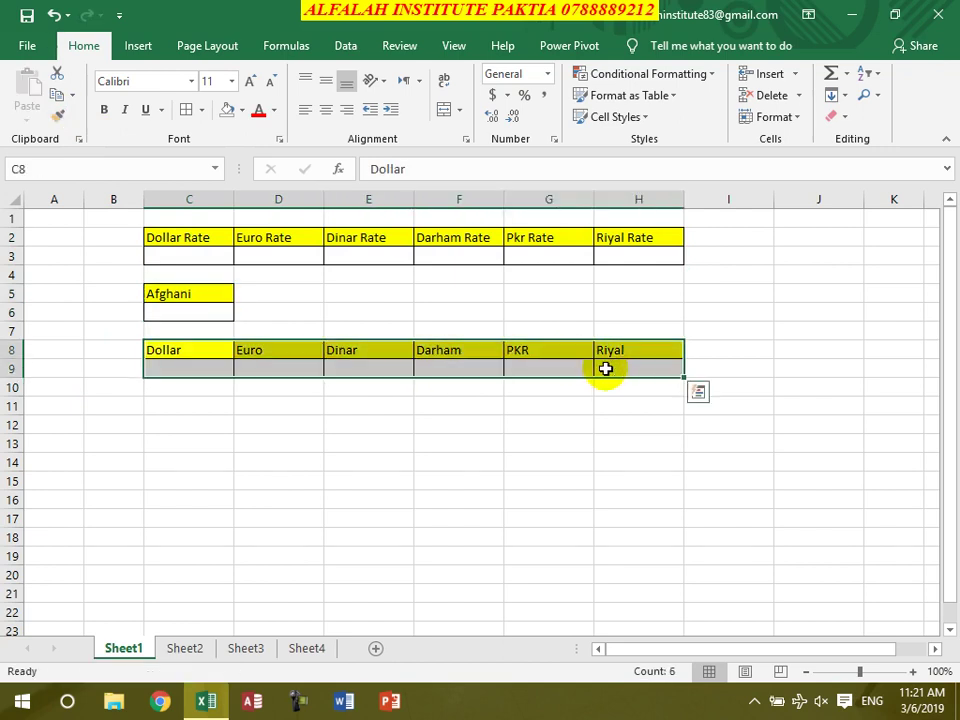
left_click(245, 428)
left_click(185, 372)
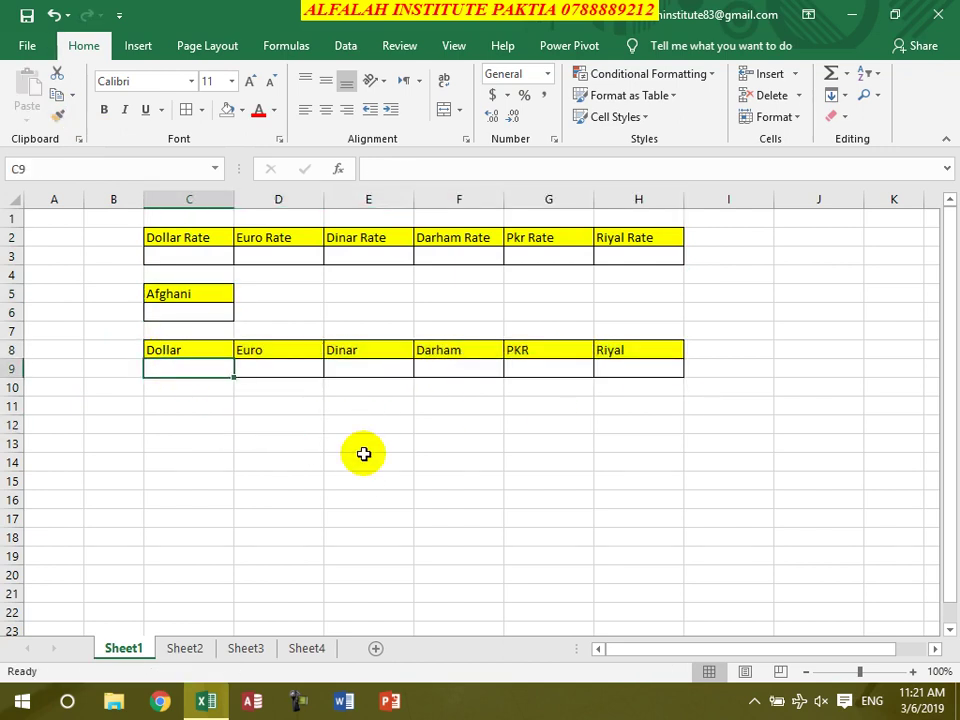
Enter the Dollar and Euro conversion formulas =C6/C3 and =C6/D3 in C9 and D9
left_click(201, 314)
type("/")
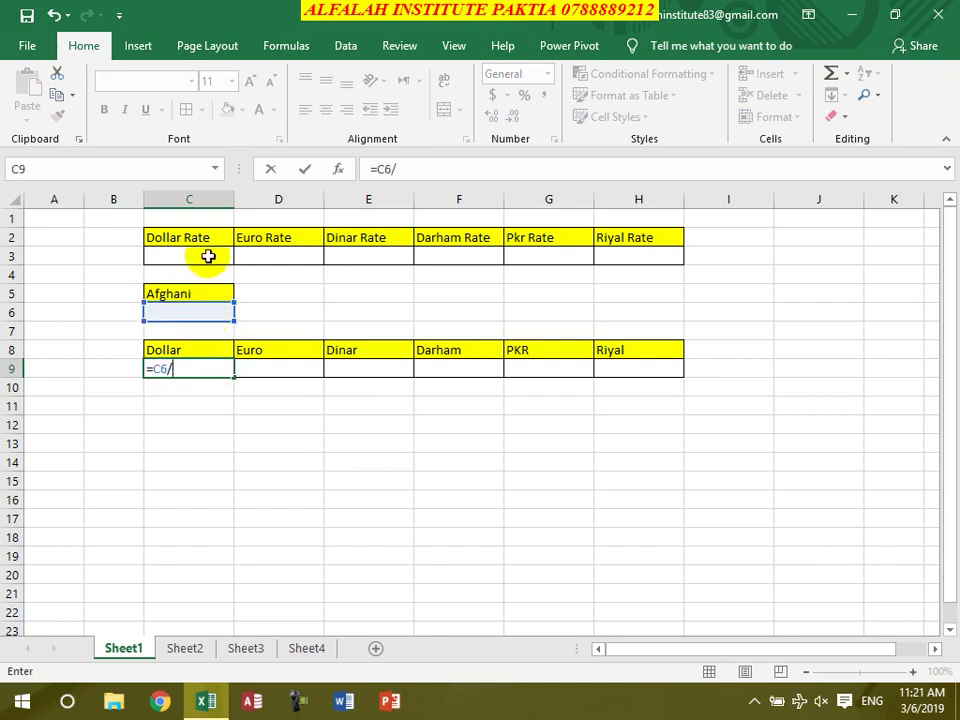
left_click(197, 255)
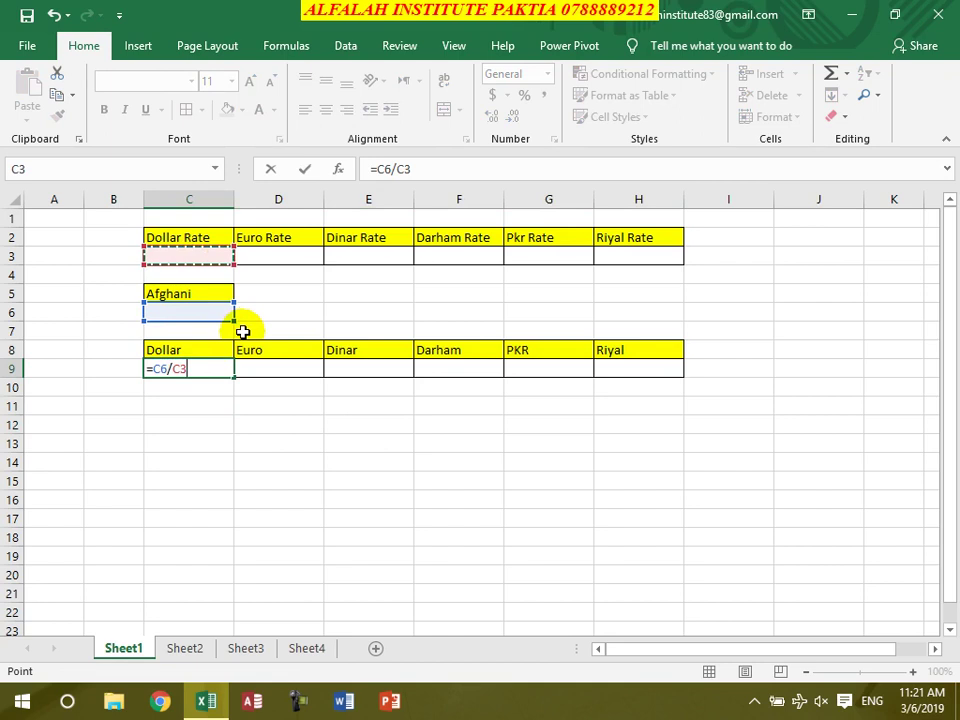
key("Return")
left_click(268, 367)
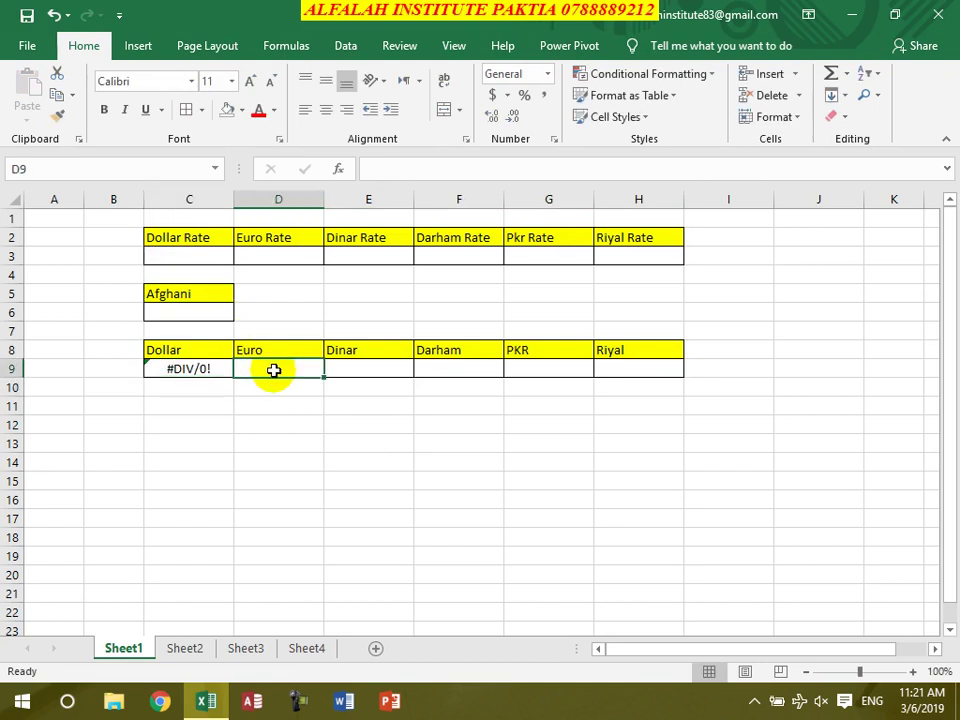
type("=")
left_click(163, 311)
type("/")
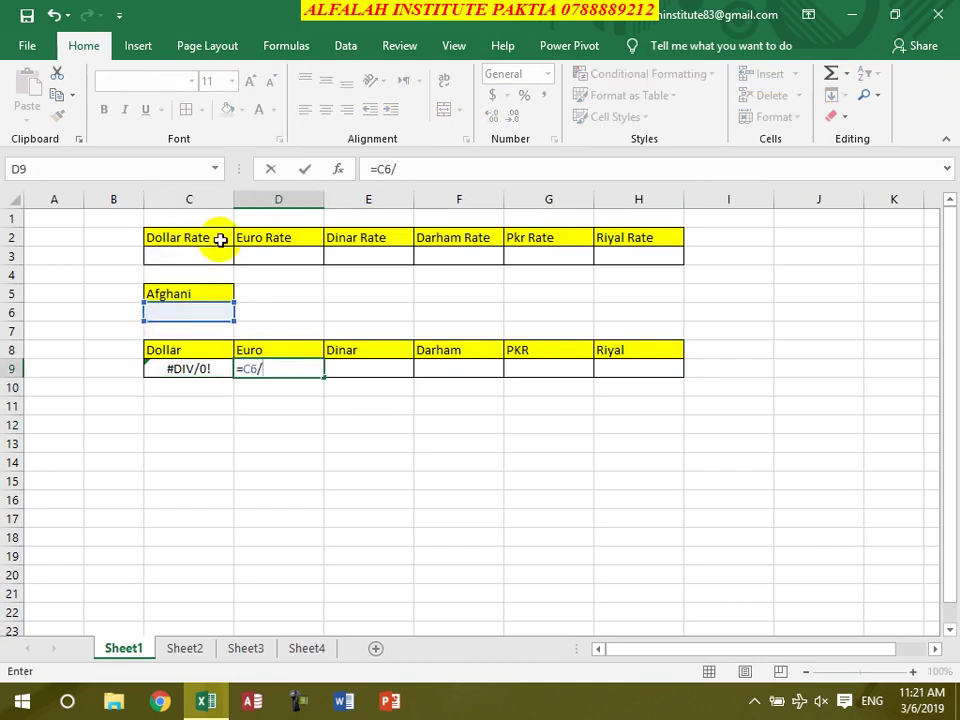
left_click(274, 255)
key("Return")
Enter the Dinar and Darham conversion formulas =C6/E3 and =C6/F3 in E9 and F9
left_click(378, 368)
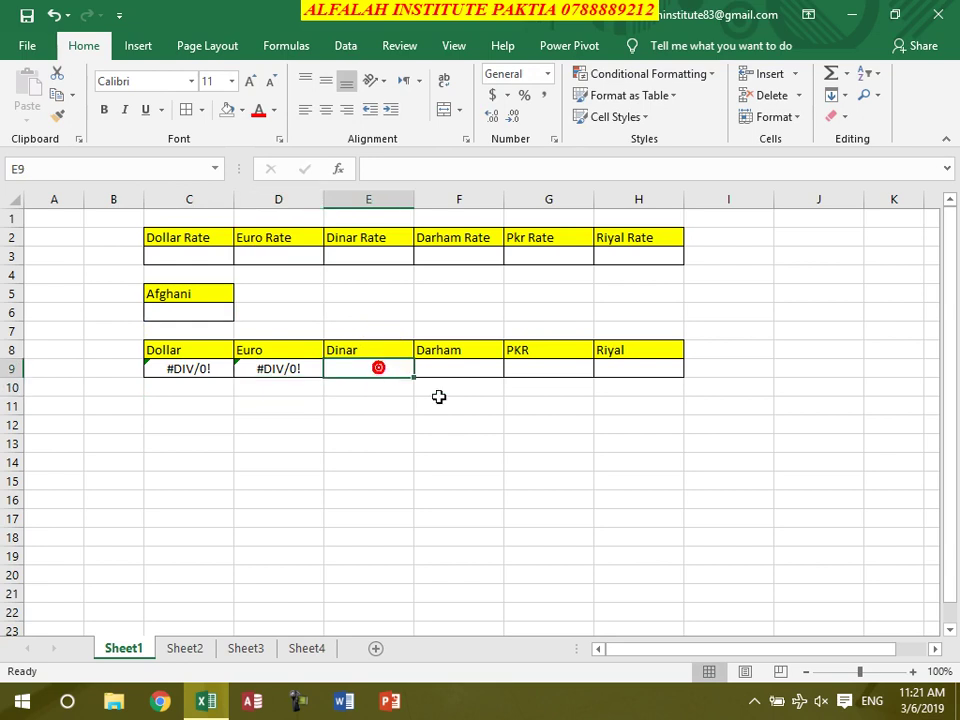
type("=")
left_click(187, 311)
type("/")
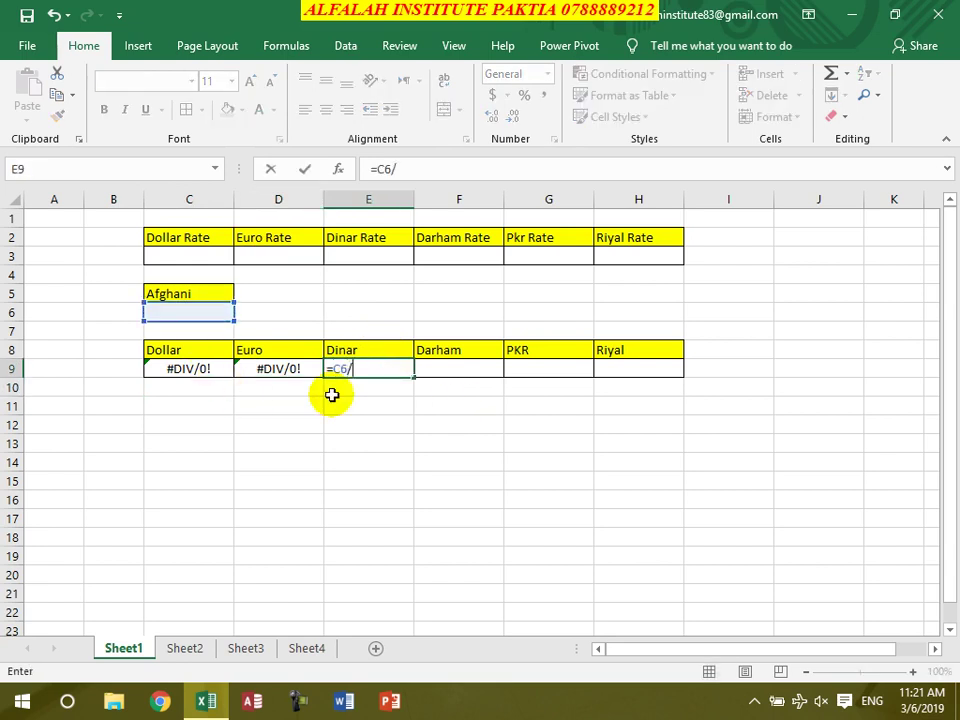
left_click(379, 255)
key("Return")
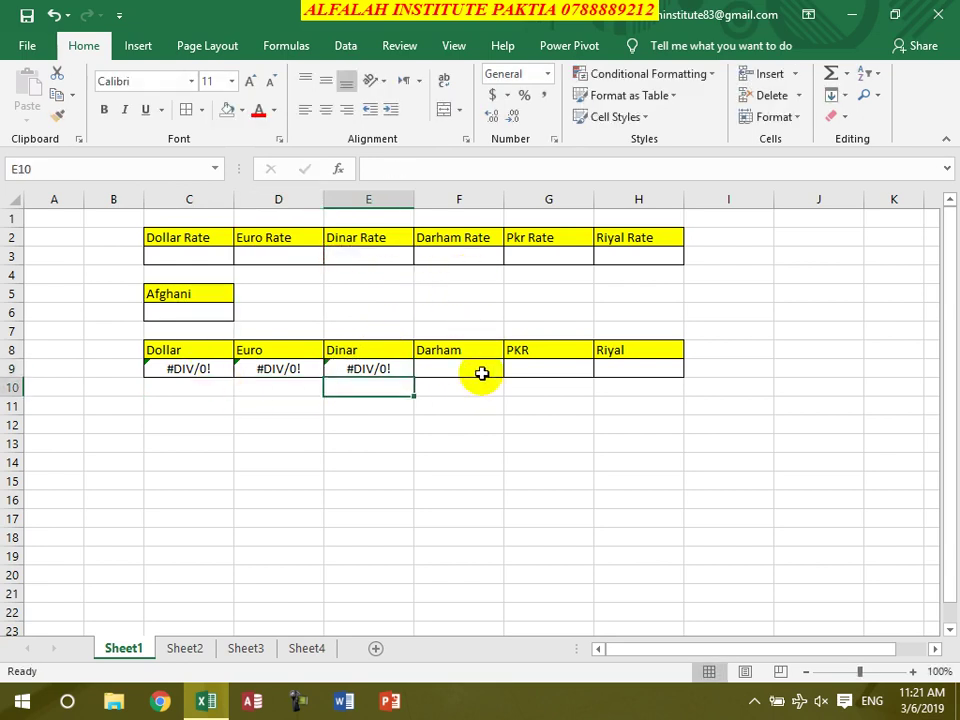
left_click(479, 372)
type("=")
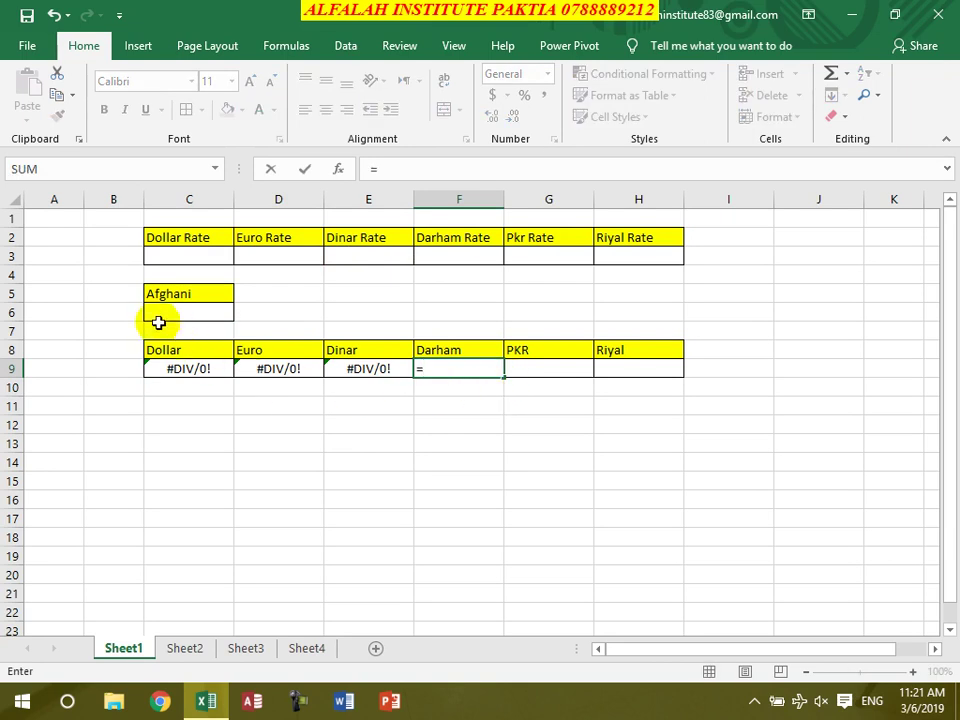
left_click(157, 313)
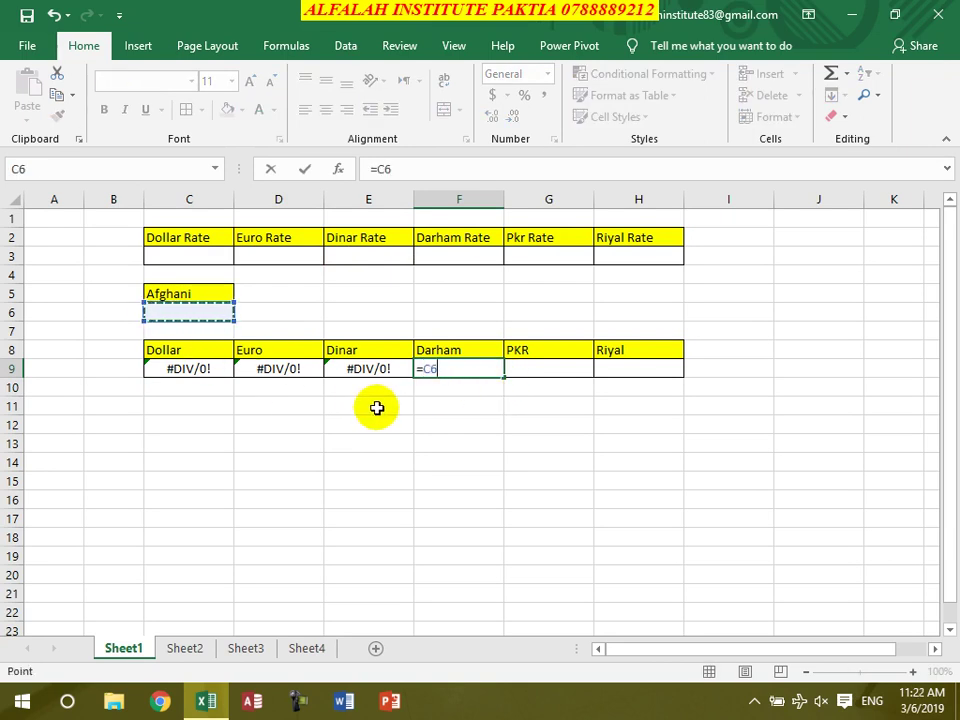
type("/")
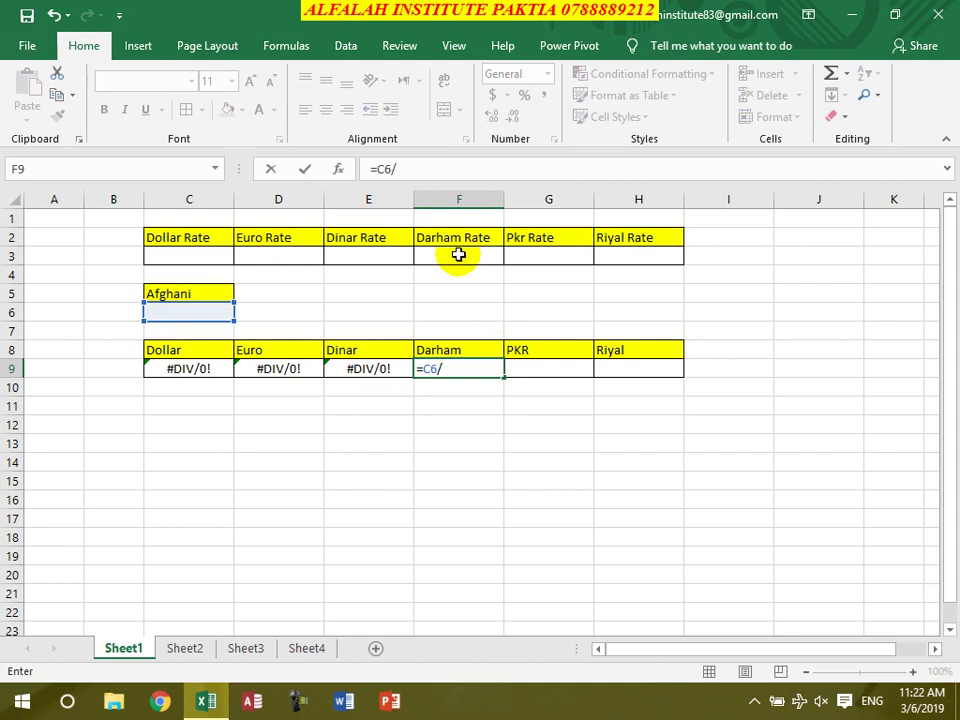
left_click(457, 256)
key("Return")
Enter the PKR and Riyal formulas =C6/G3 and =C6/H3, then select the rate table C2:H3
left_click(576, 367)
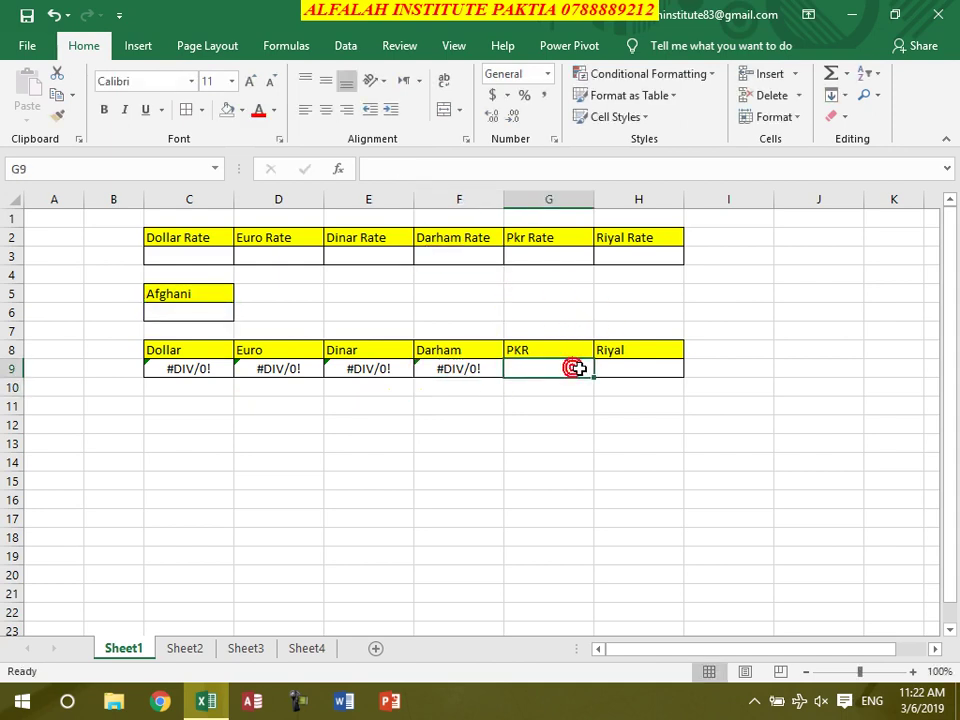
type("=")
left_click(163, 310)
type("/")
left_click(516, 258)
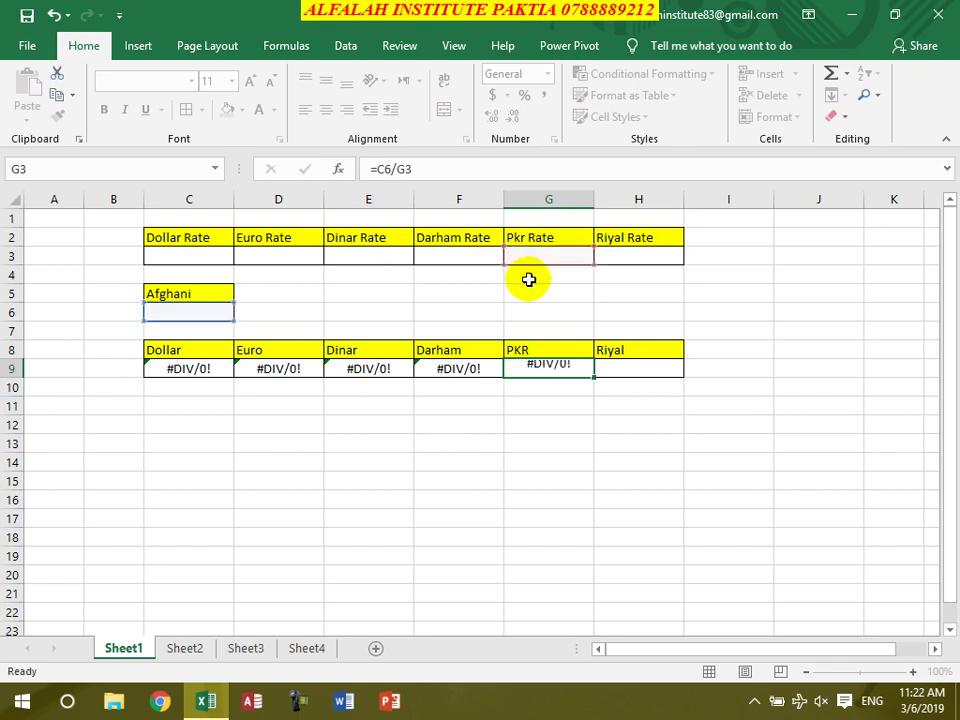
key("Return")
left_click(660, 368)
type("=")
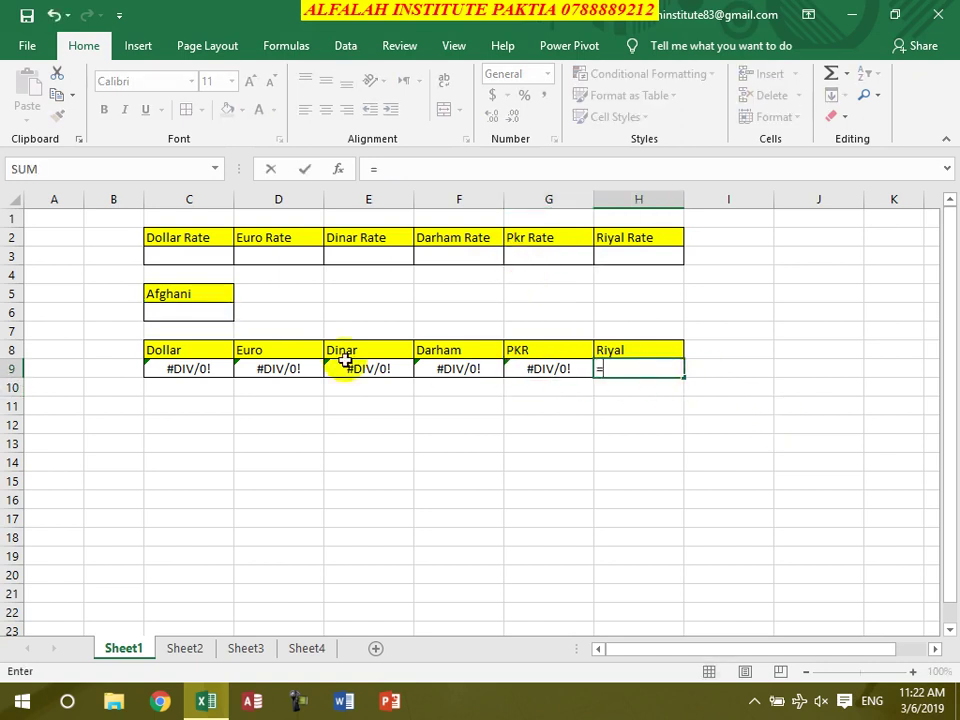
left_click(186, 313)
type("/")
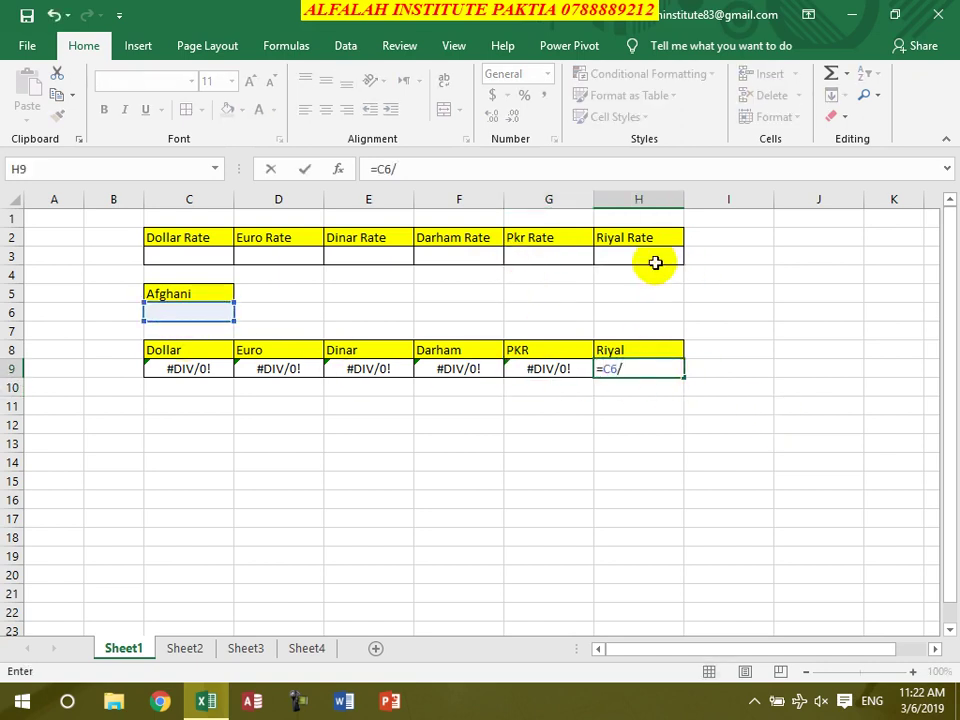
left_click(650, 258)
key("Return")
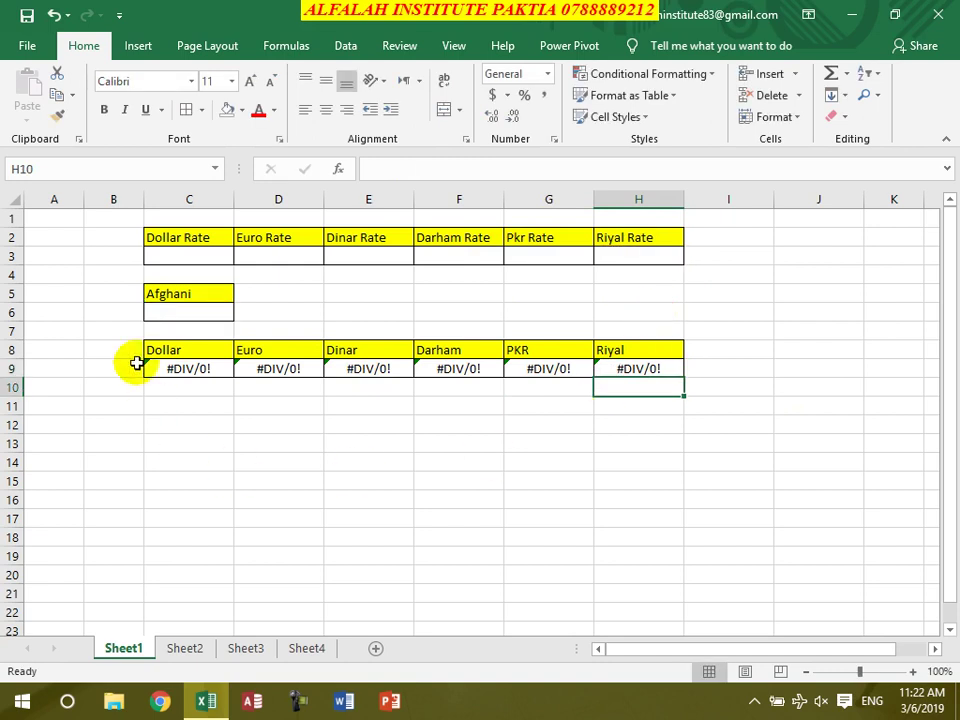
left_click_drag(178, 238, 639, 253)
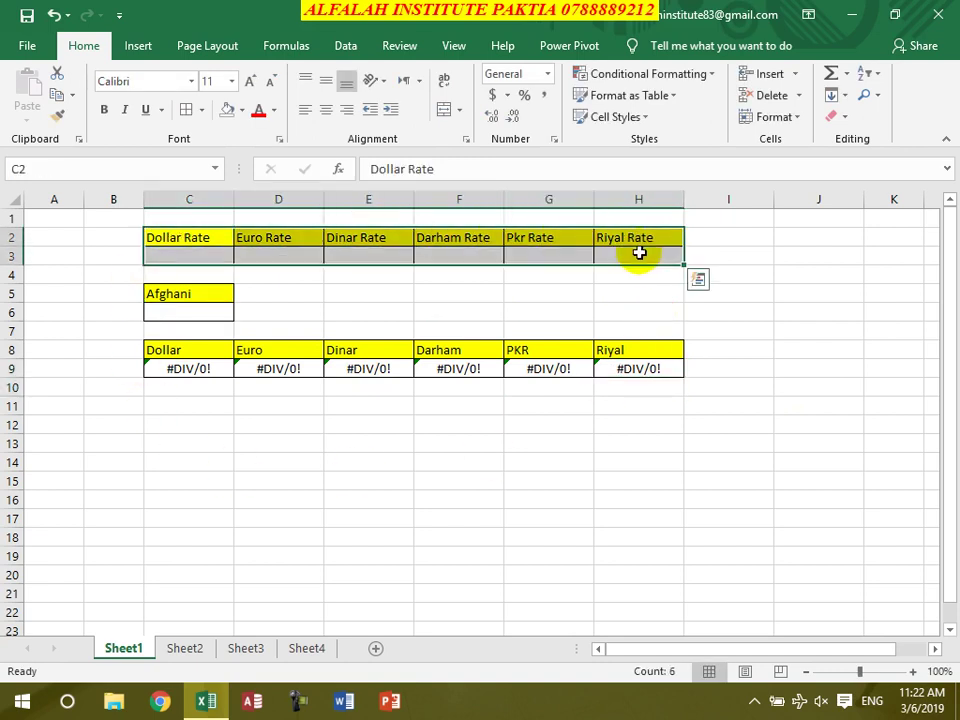
Add a What-If scenario named 3/5/2019 with changing cells C2:H3 in Scenario Manager
left_click(345, 46)
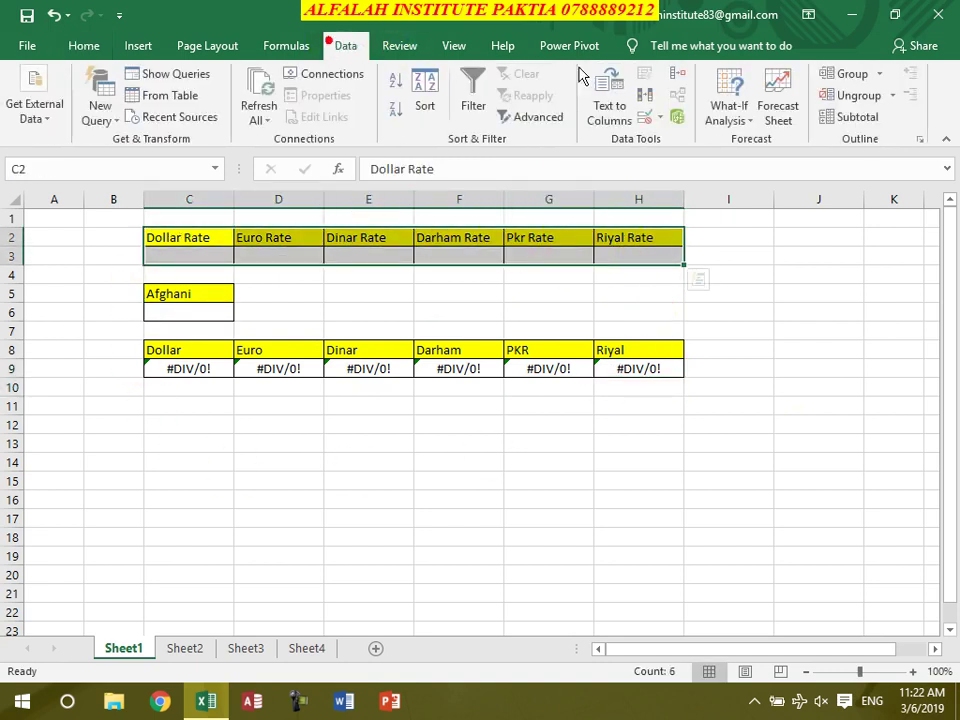
left_click(737, 118)
left_click(747, 145)
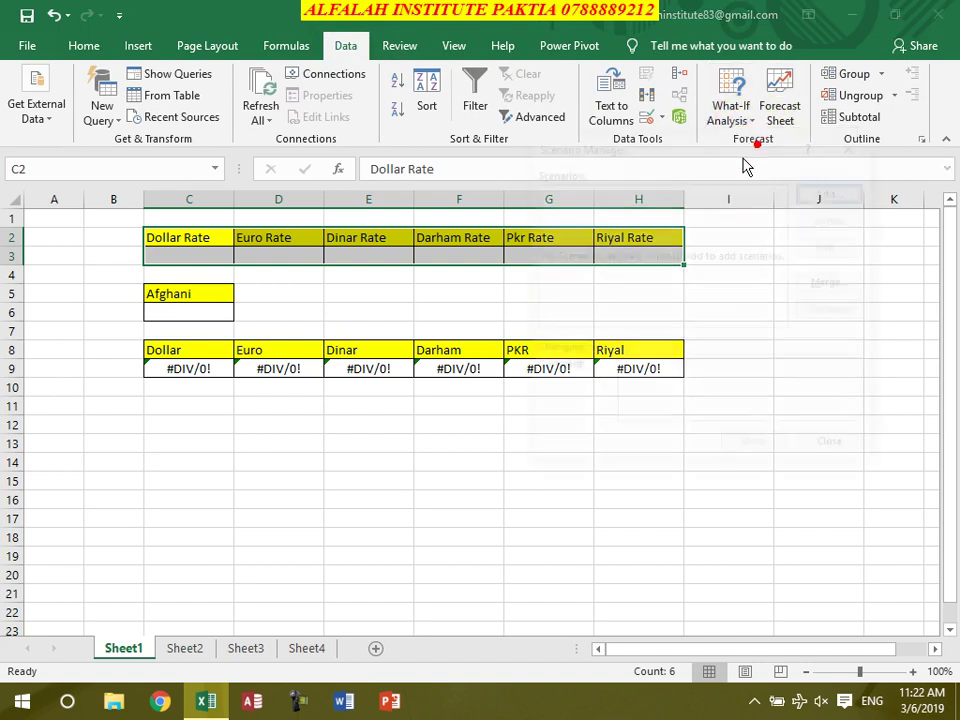
left_click(836, 191)
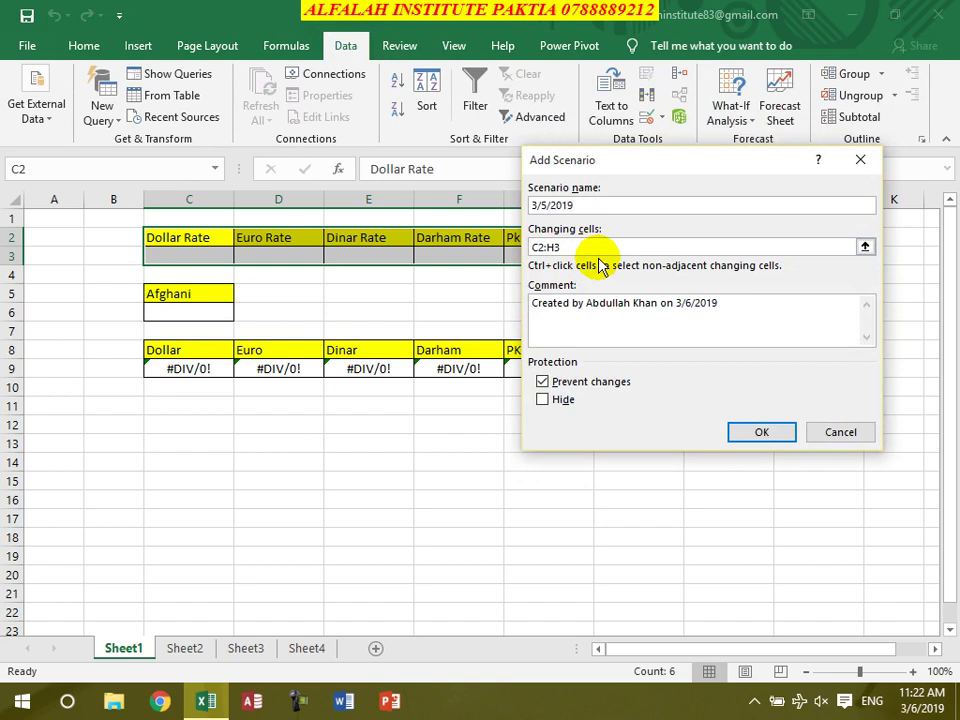
key("Return")
Enter scenario values 75, 88, 245, 19, .534 and 20 for C3 through H3 and save
left_click(841, 351)
left_click(841, 349)
left_click(841, 349)
left_click(673, 326)
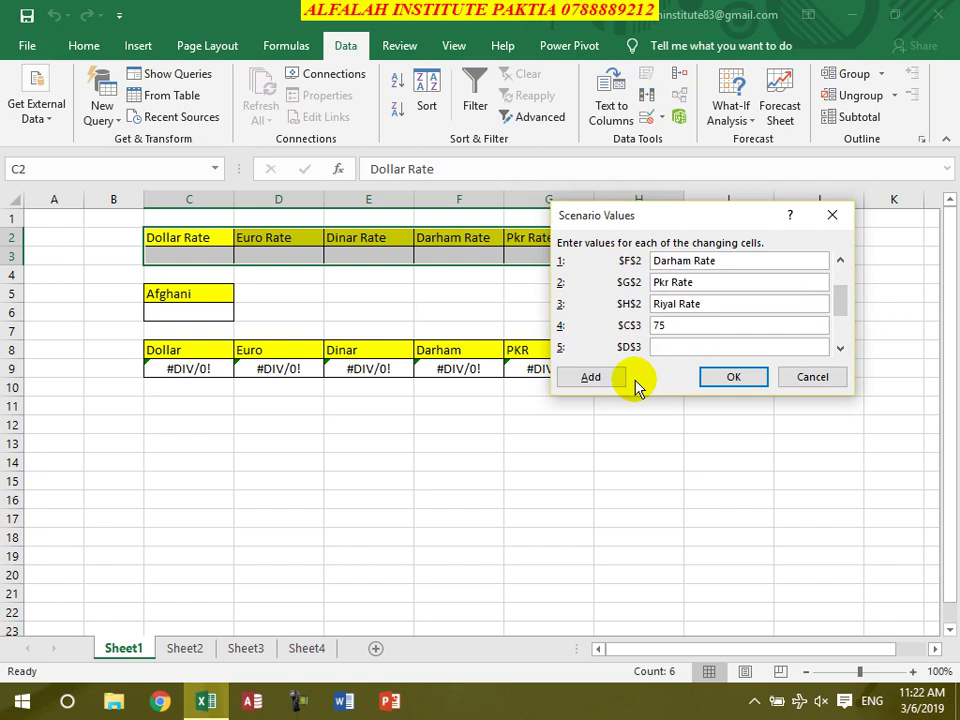
key("Tab")
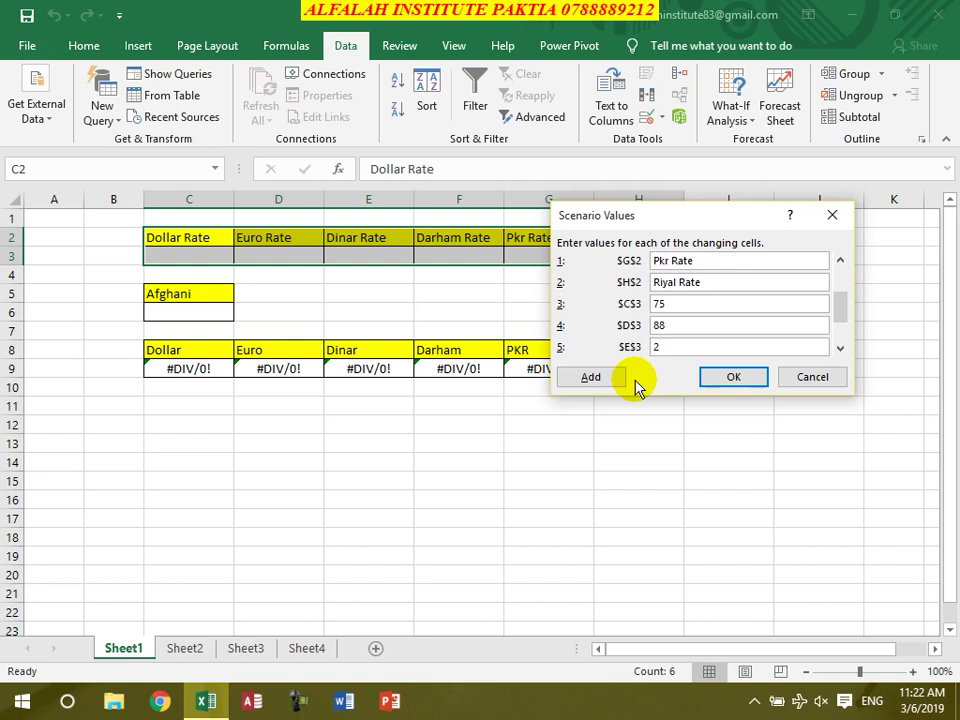
key("Tab")
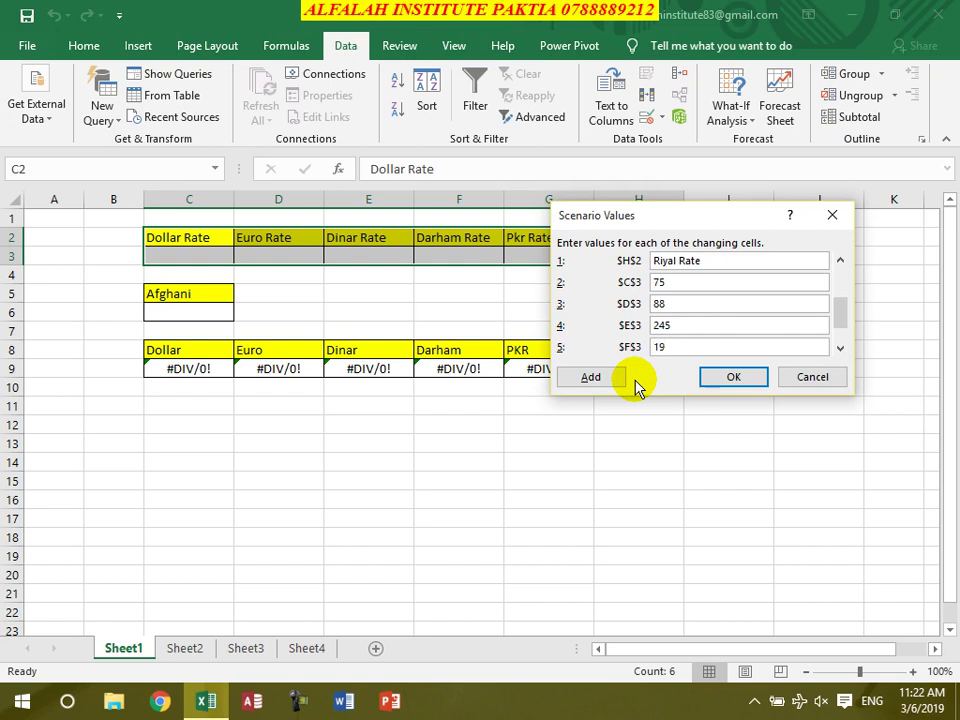
key("Tab")
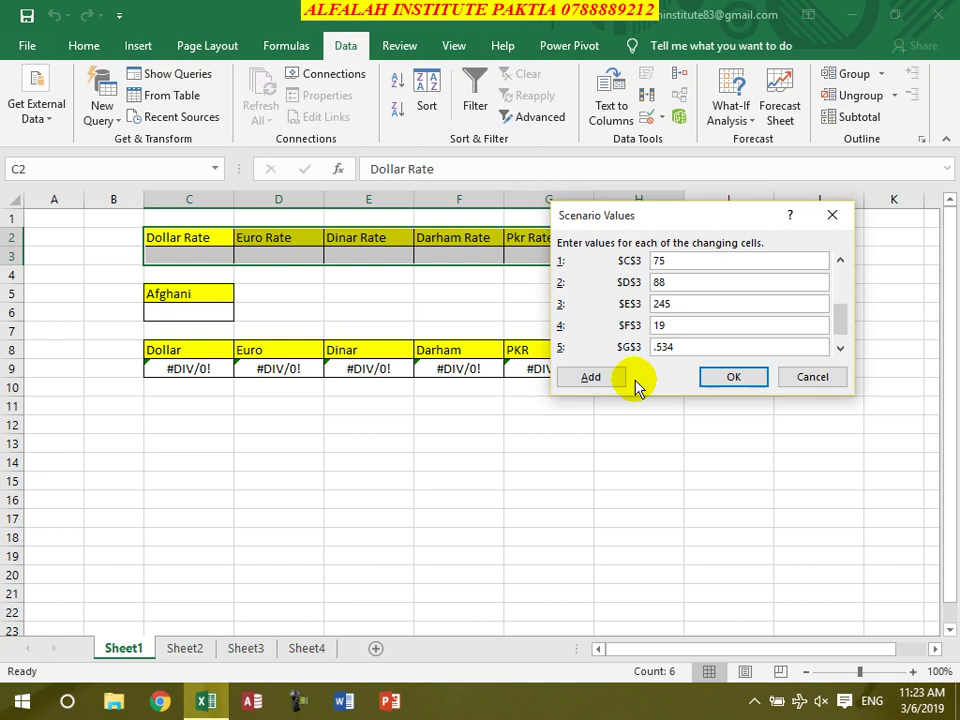
key("Tab")
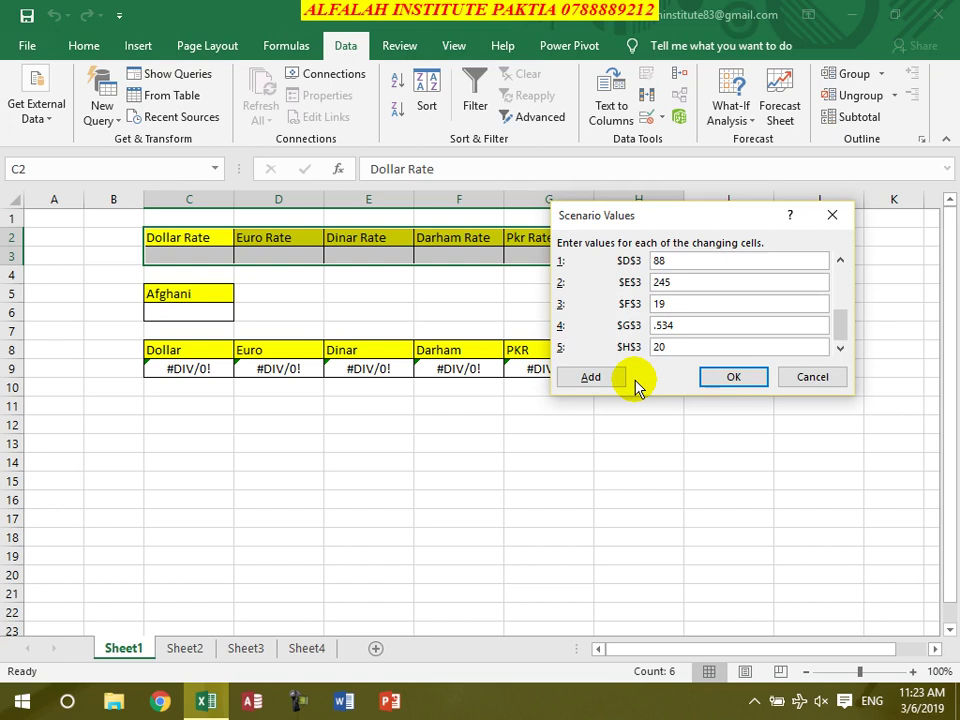
left_click(728, 377)
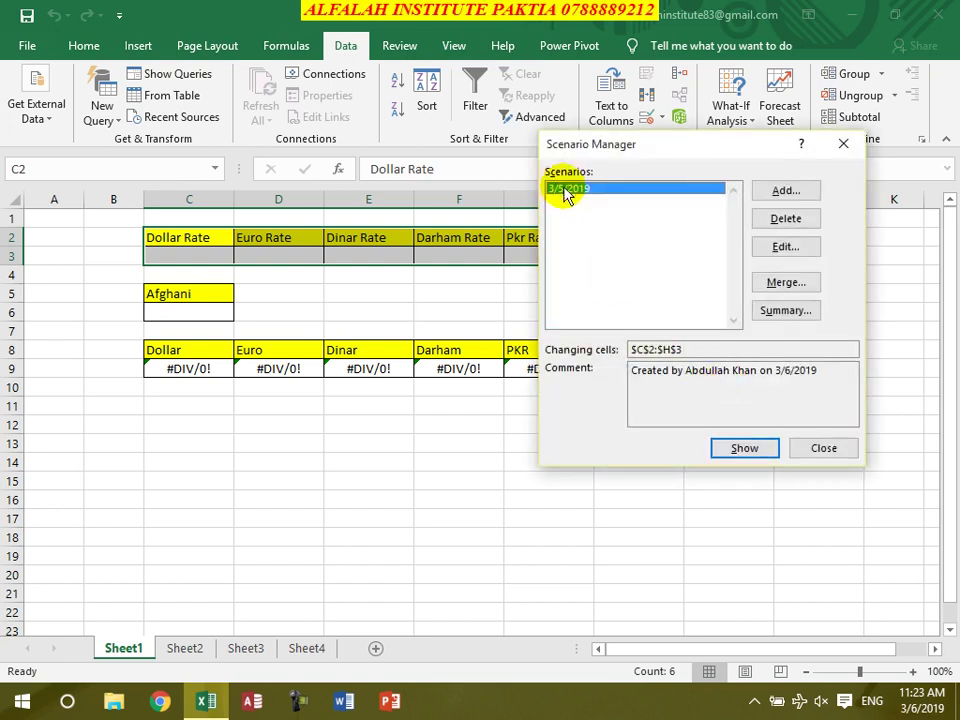
Show the 3/5/2019 scenario on the sheet and enter 67000 Afghani in C6
left_click(746, 446)
left_click(822, 448)
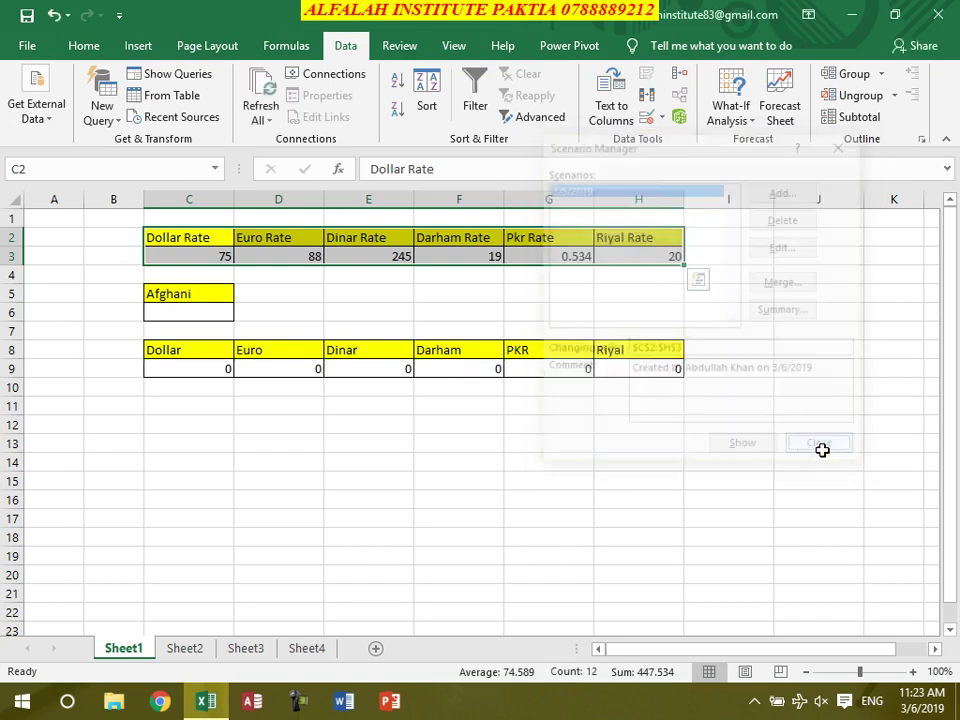
left_click(199, 315)
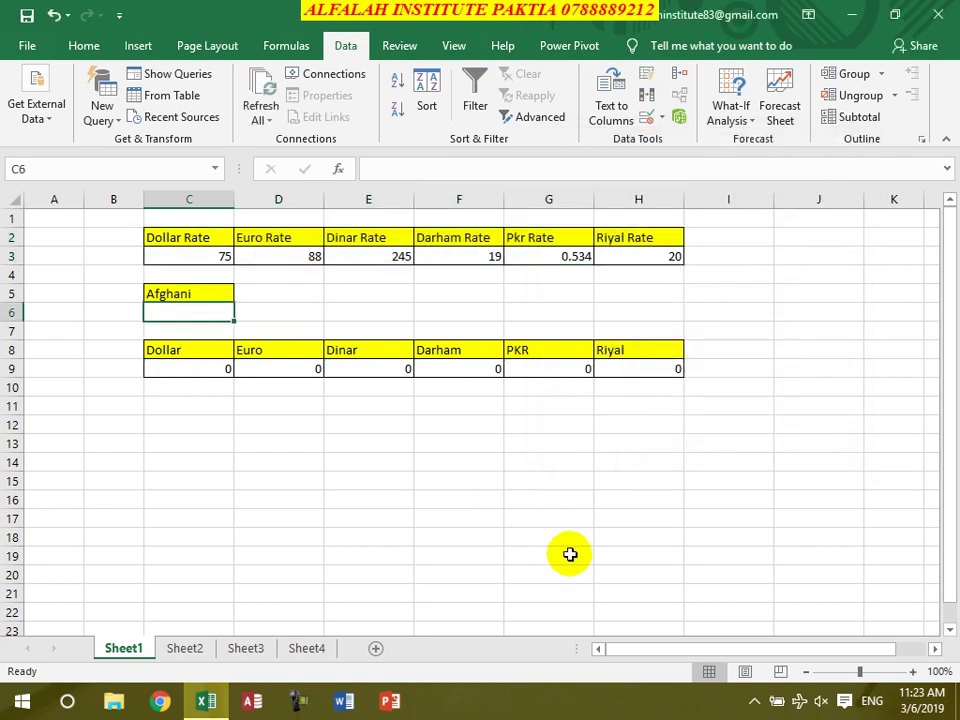
type("670")
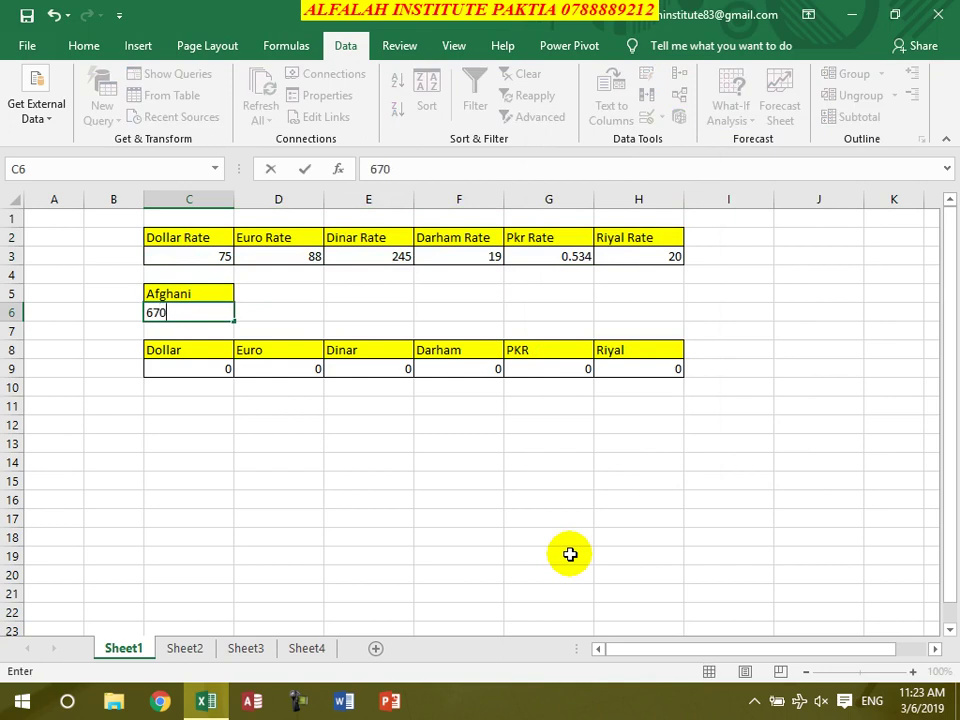
type("00")
key("Return")
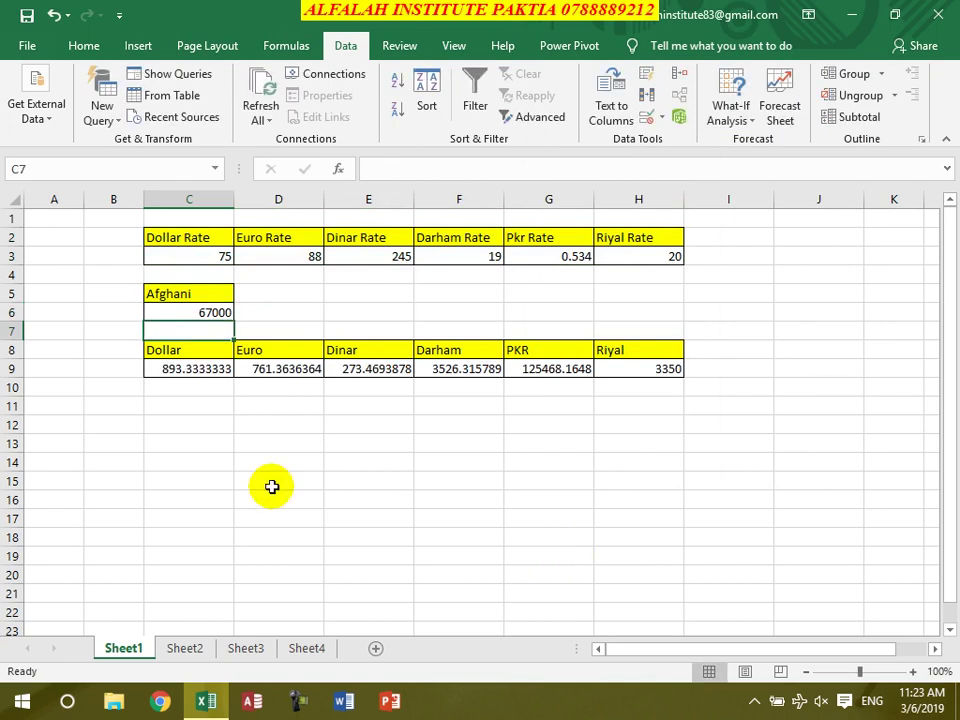
Check the row 9 conversion results, such as 893.3333333 and 3350, then select C2:H3
left_click(204, 370)
left_click(262, 370)
left_click(398, 370)
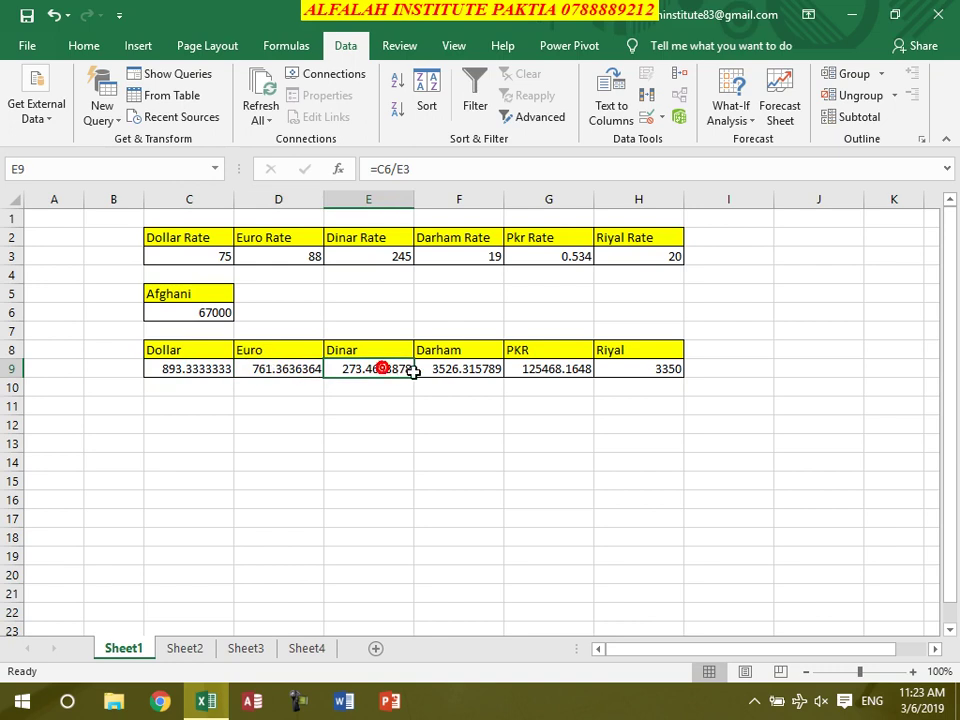
left_click(510, 368)
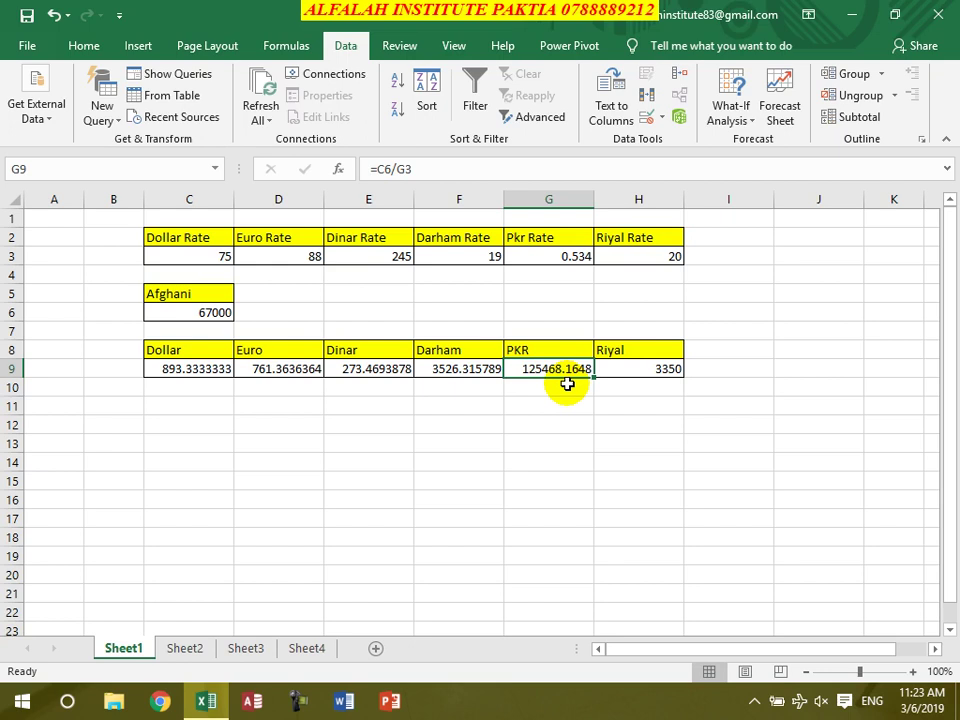
left_click_drag(176, 238, 648, 252)
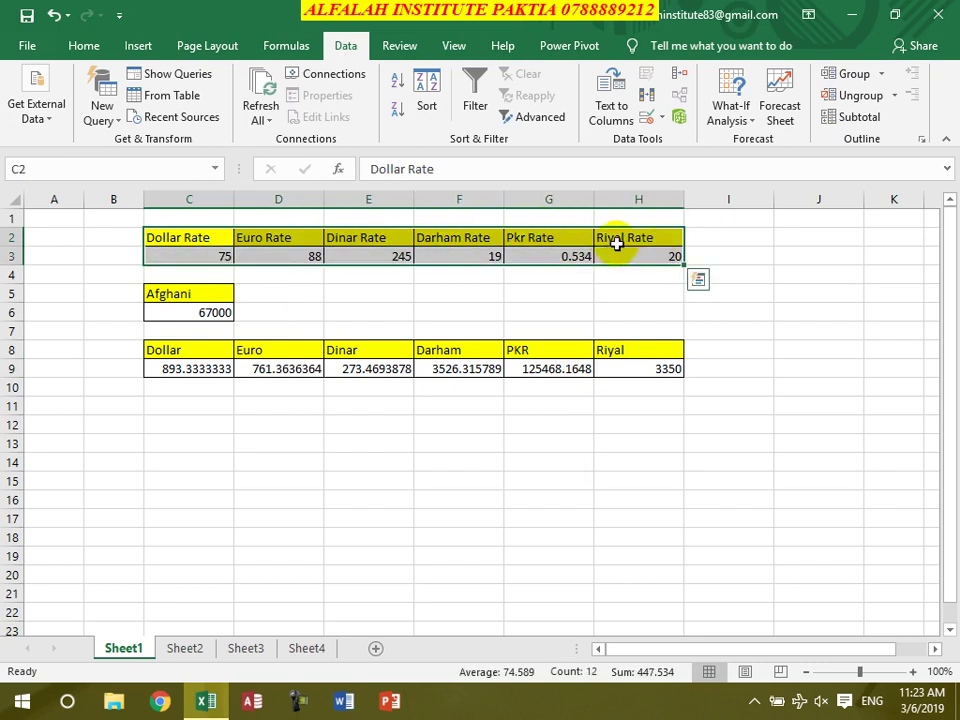
Open Scenario Manager and review the existing 3/5/2019 scenario, leaving it unchanged
left_click(735, 112)
left_click(745, 144)
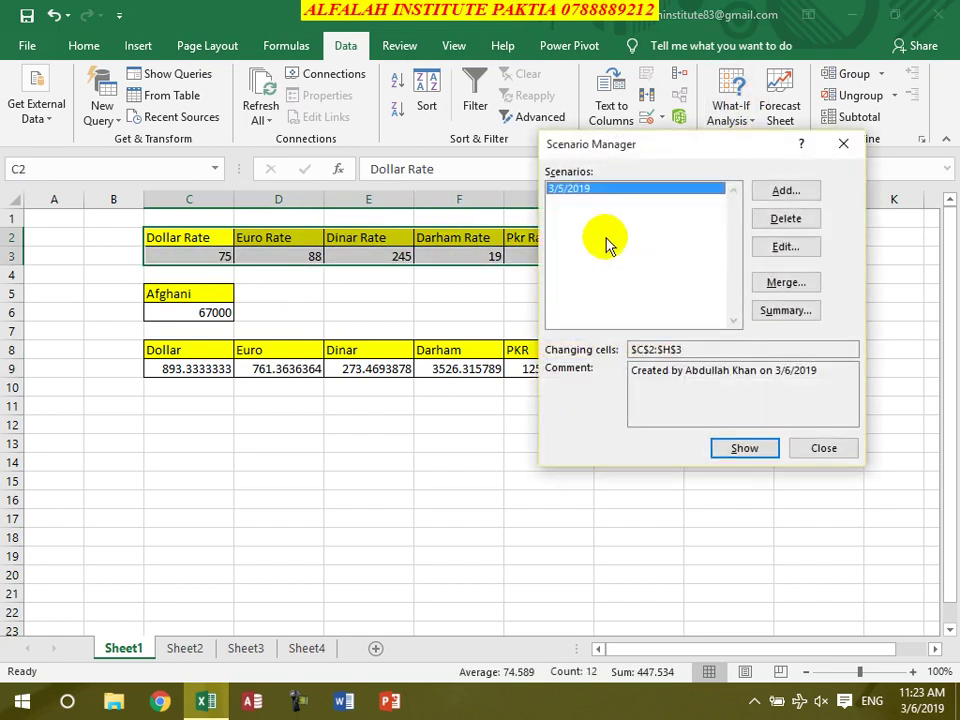
left_click(783, 248)
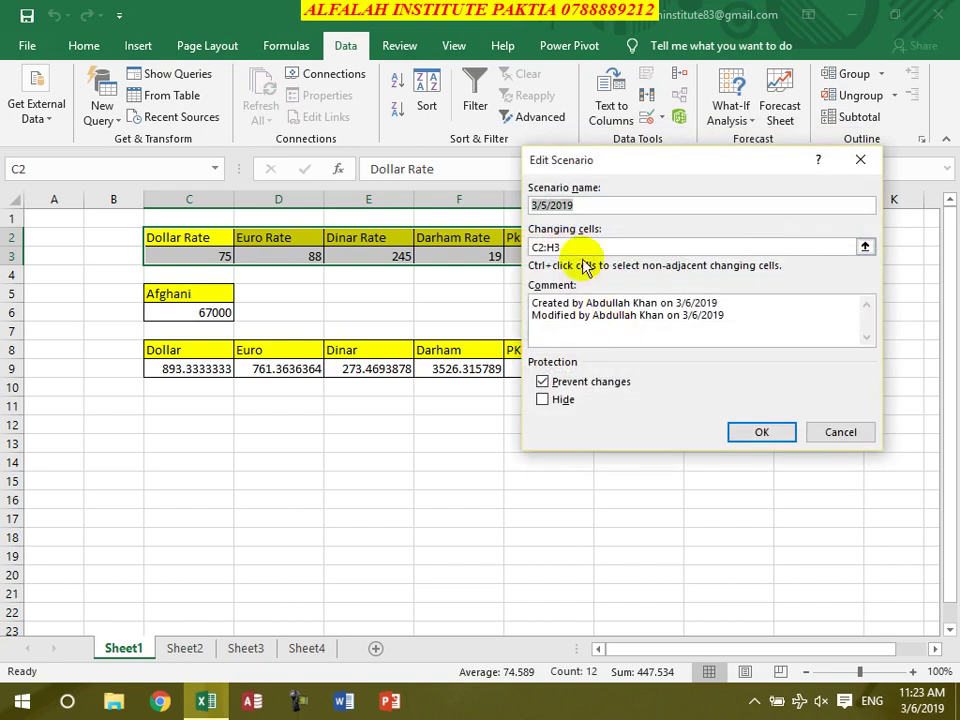
left_click(762, 432)
left_click(840, 352)
left_click(840, 352)
left_click(840, 352)
left_click(840, 352)
left_click(840, 352)
left_click(744, 381)
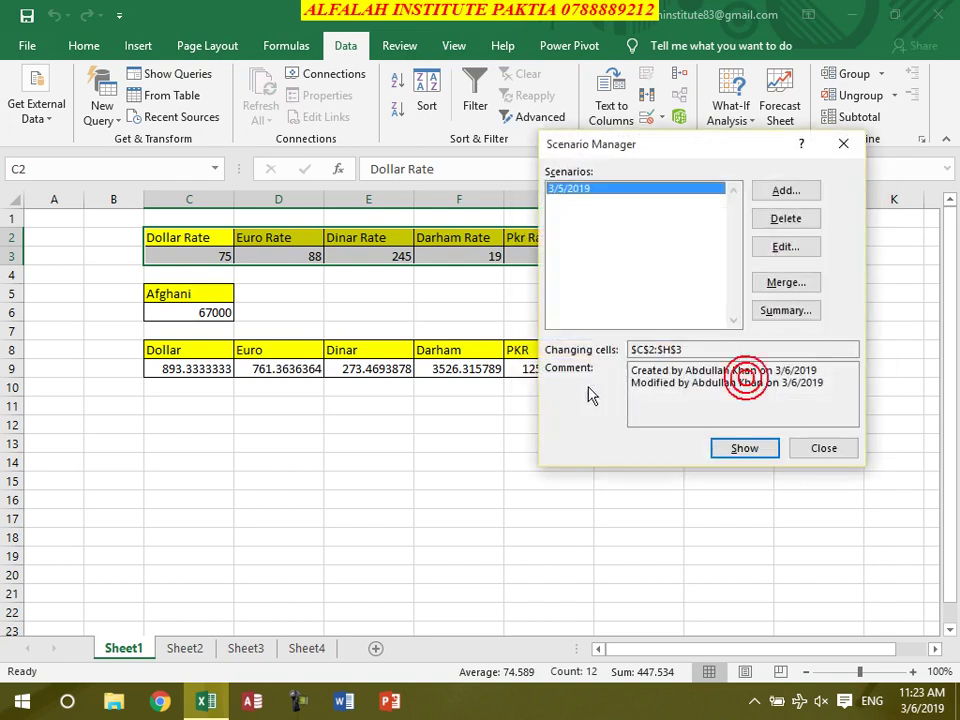
Add a new scenario named 3/6/2019 with changing cells C2:H3
left_click(785, 190)
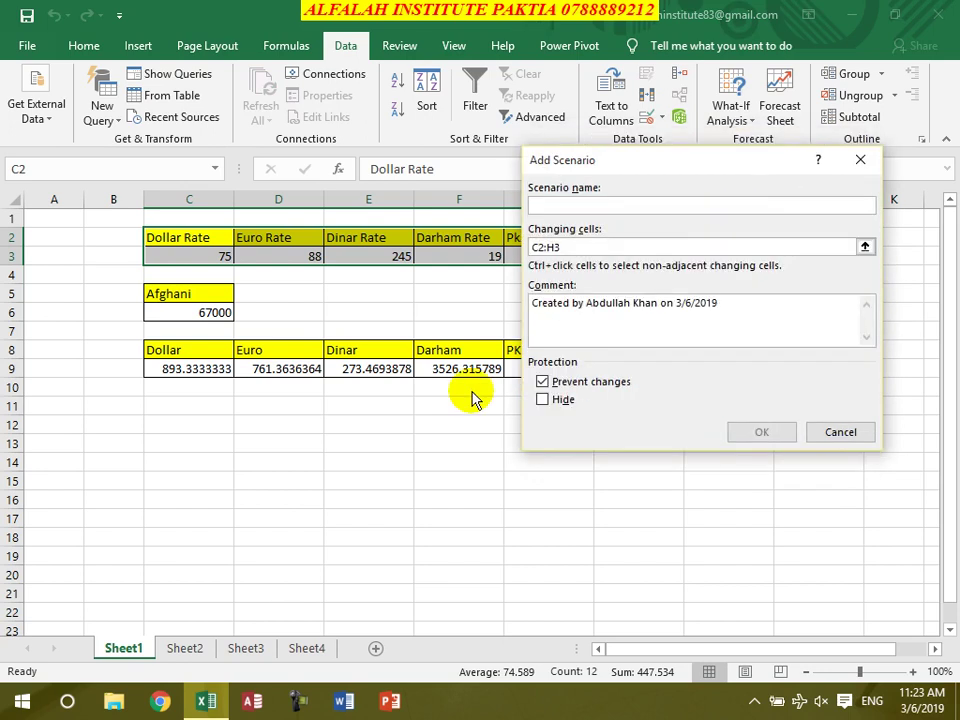
type("3/")
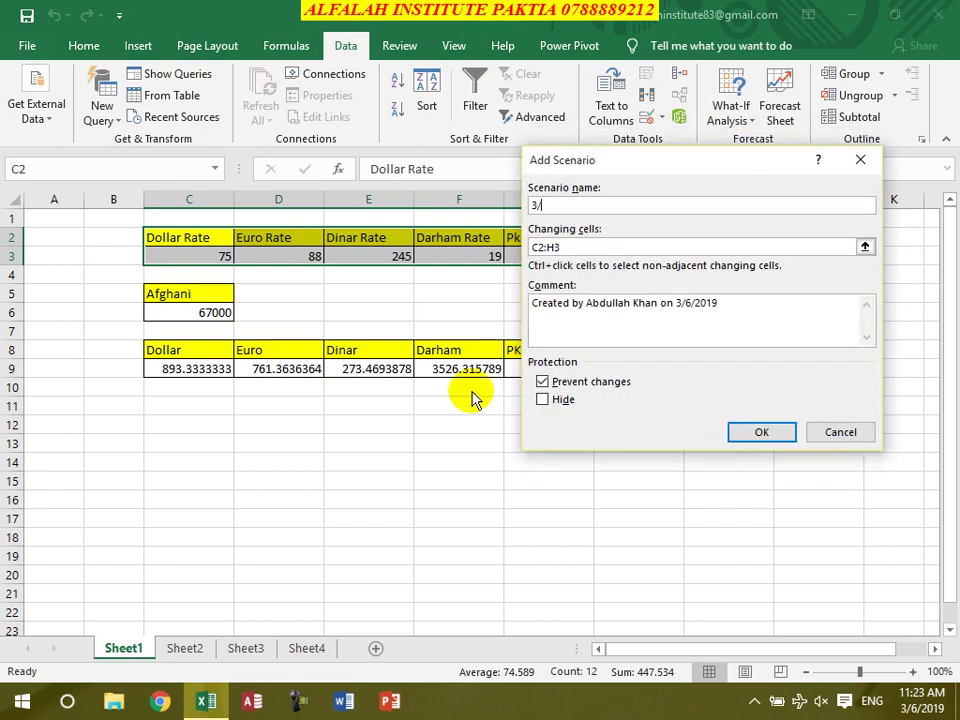
key("Tab")
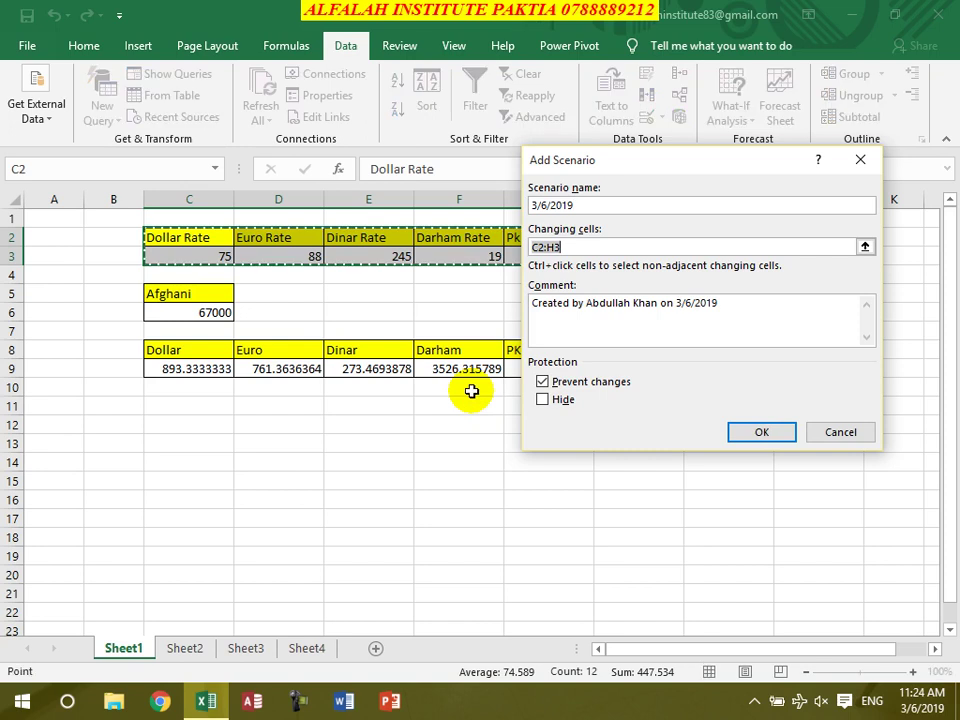
key("Tab")
key("BackSpace")
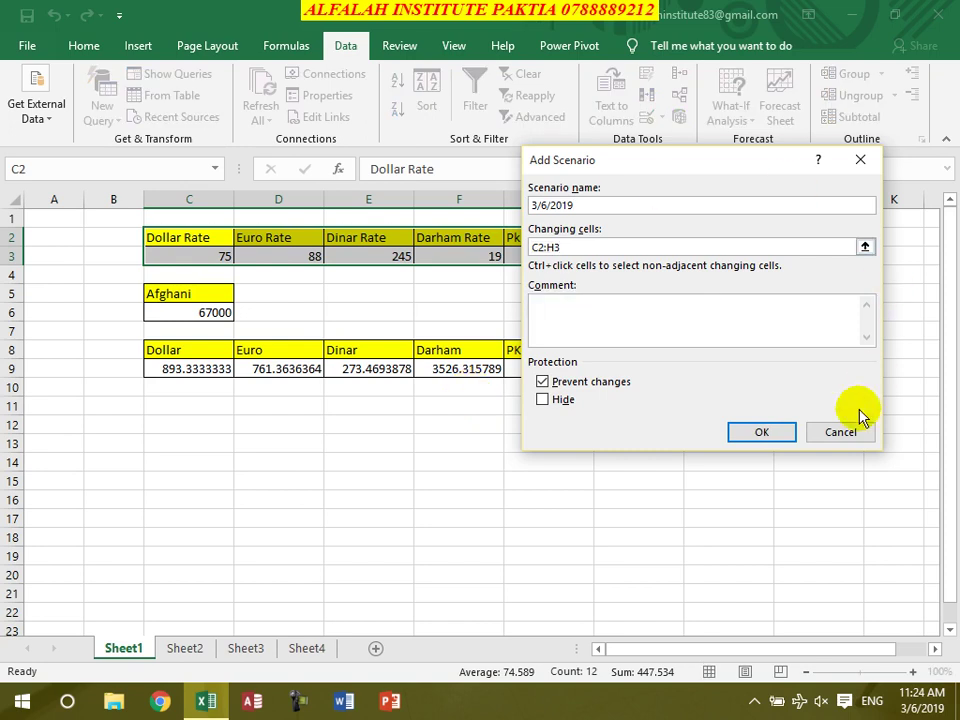
left_click(833, 438)
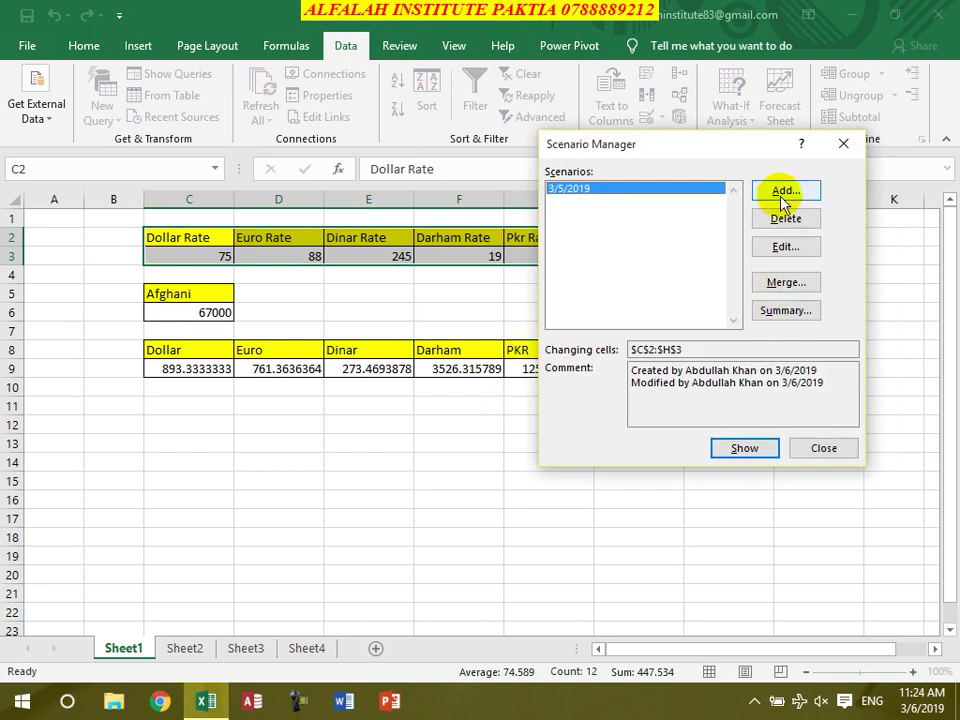
left_click(782, 188)
type("3/6/2019")
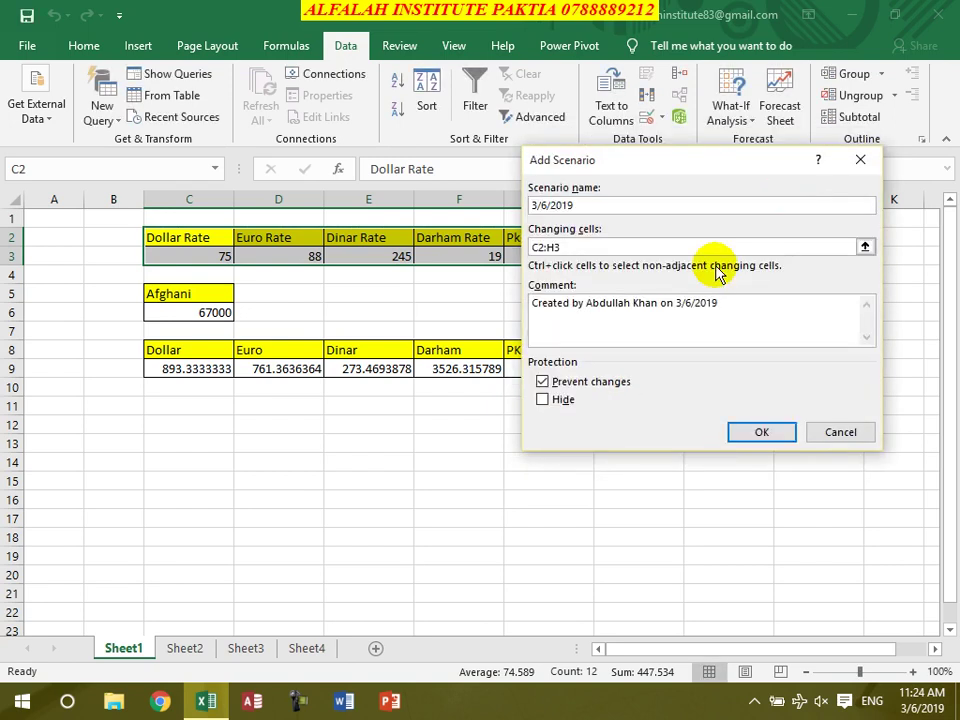
key("Return")
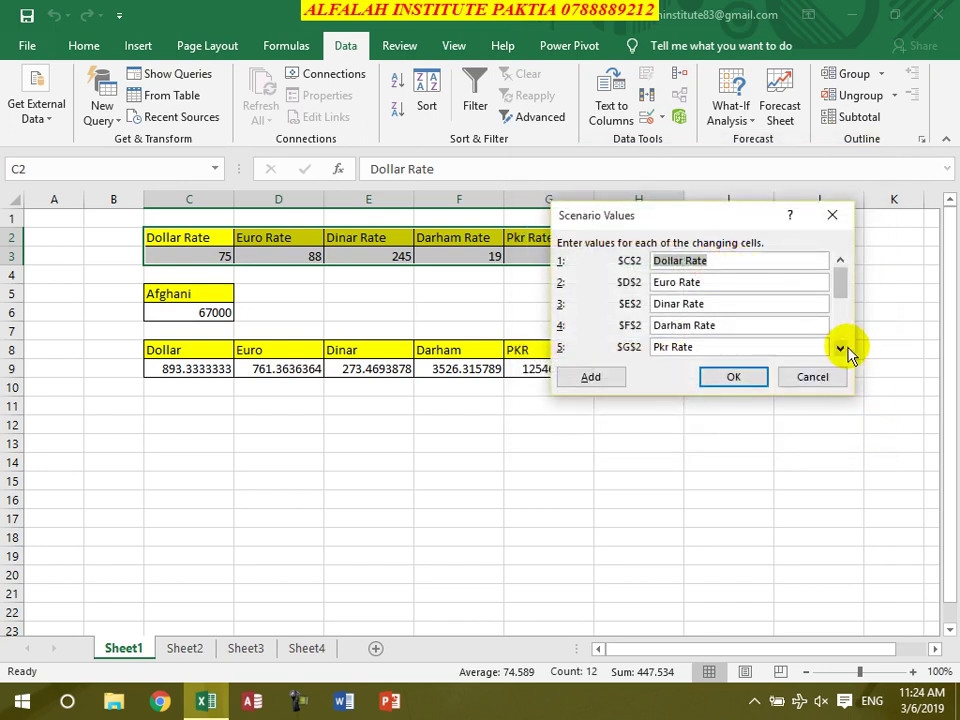
Enter rates 74, 87, 240, 19, 0.52 and 19 for 3/6/2019 and save it
left_click(845, 350)
left_click(845, 350)
left_click(845, 348)
left_click(845, 348)
left_click(688, 304)
key("BackSpace")
left_click(667, 326)
type("7")
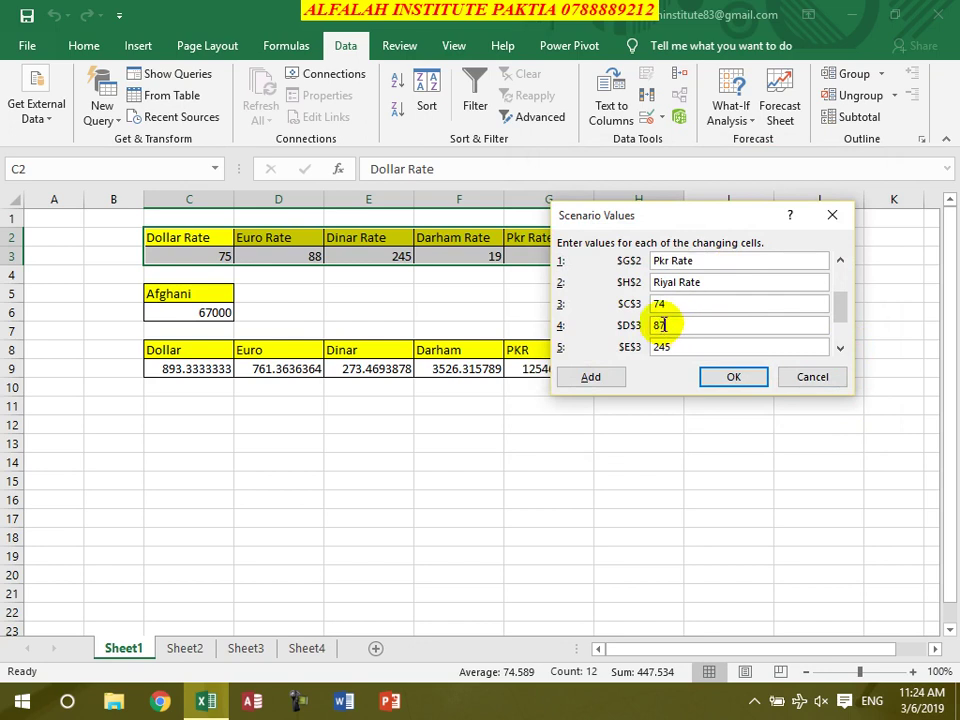
left_click(674, 348)
key("BackSpace")
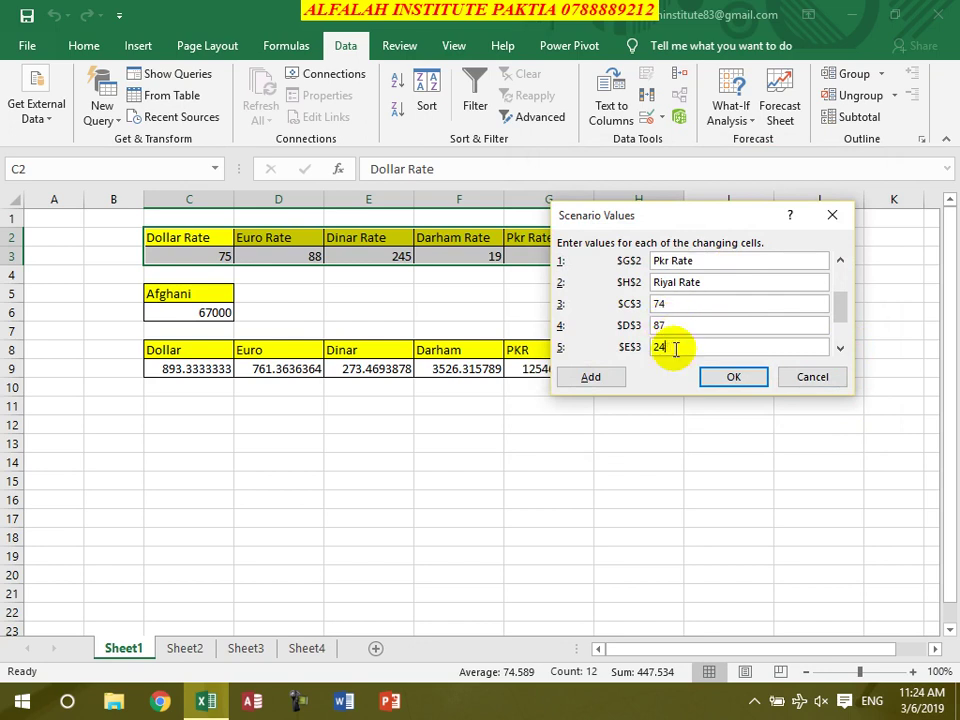
left_click(840, 348)
left_click(840, 348)
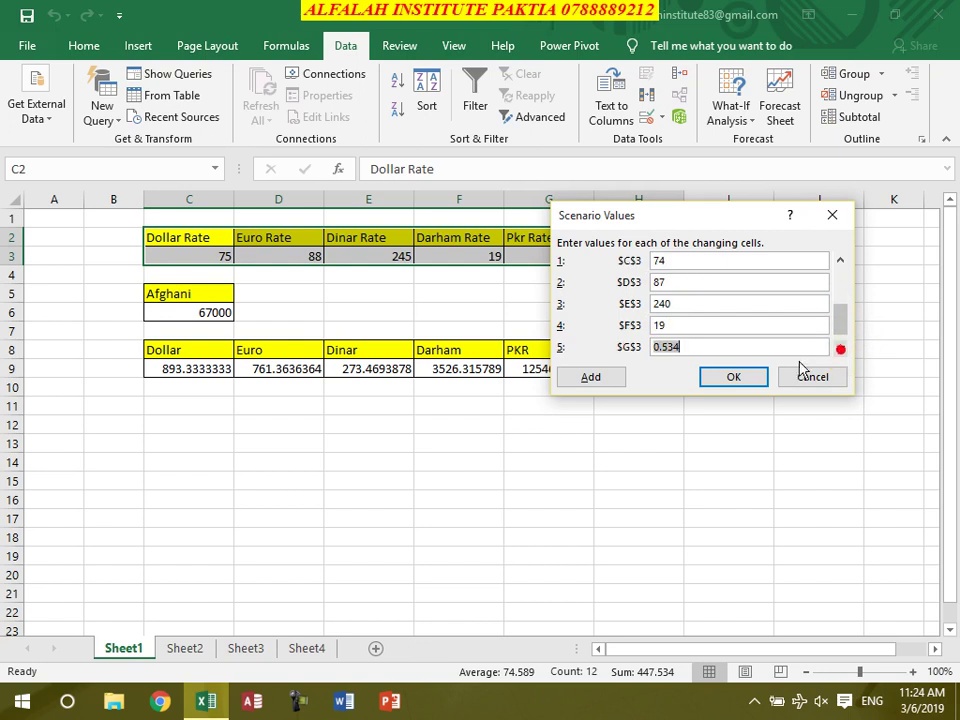
left_click(726, 346)
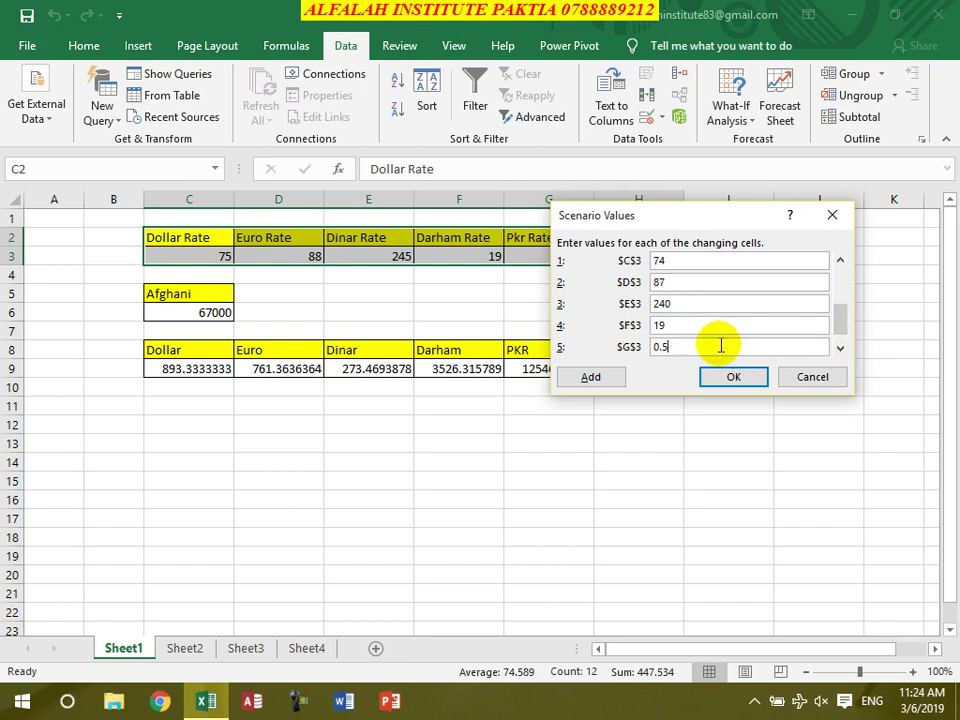
left_click(840, 348)
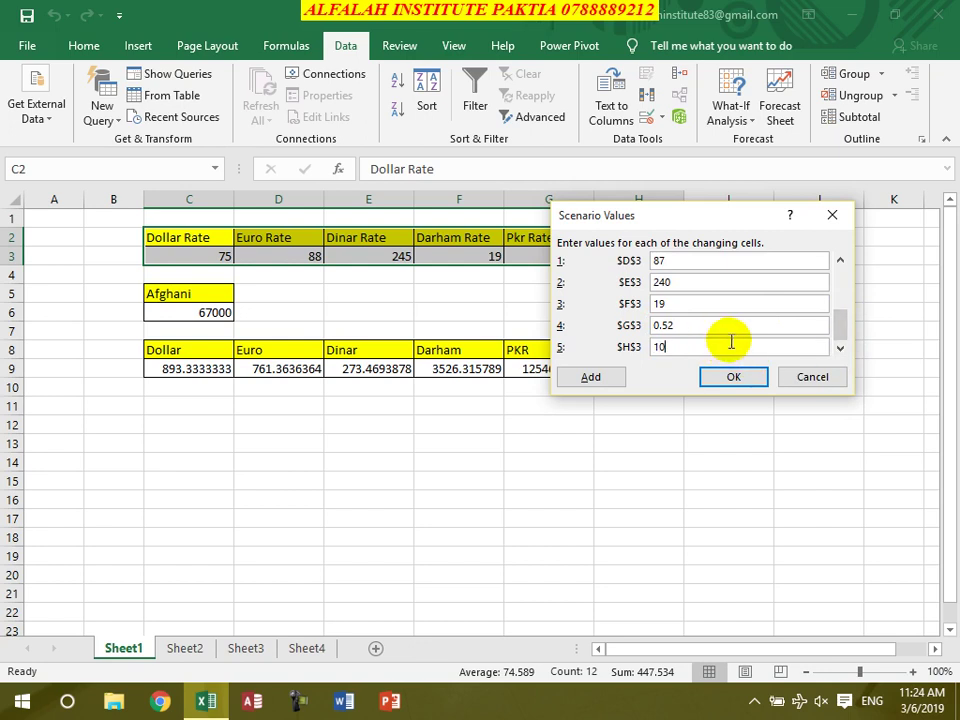
left_click(734, 377)
Show 3/6/2019, then 3/5/2019, then 3/6/2019 again so row 9 recalculates
left_click(585, 201)
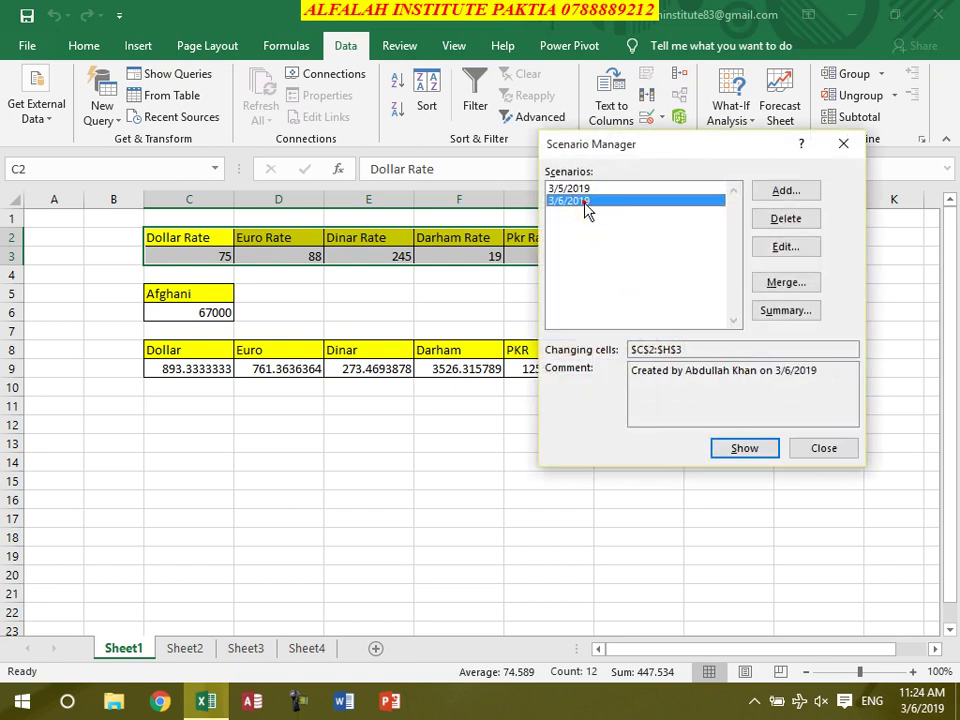
left_click_drag(632, 155, 748, 147)
left_click(857, 440)
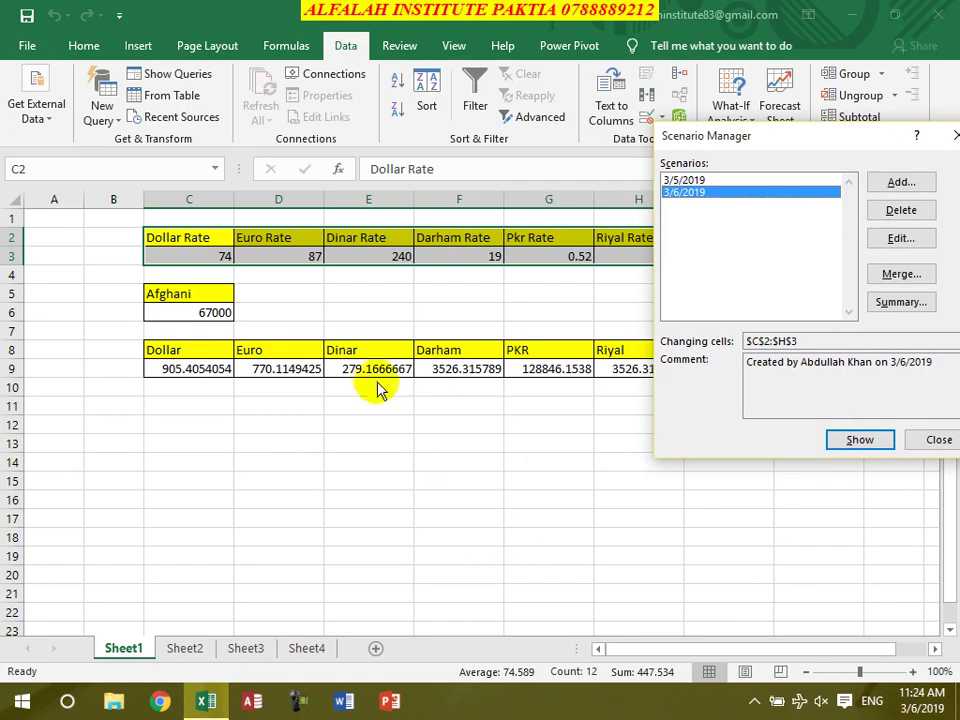
left_click(700, 181)
left_click(860, 440)
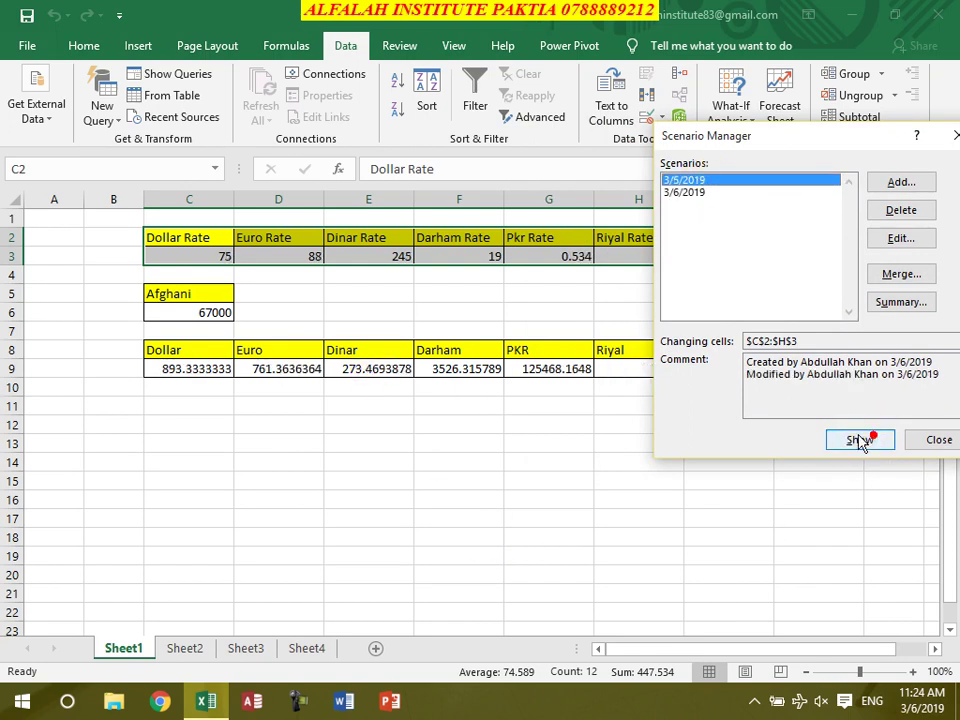
left_click(697, 192)
left_click(855, 440)
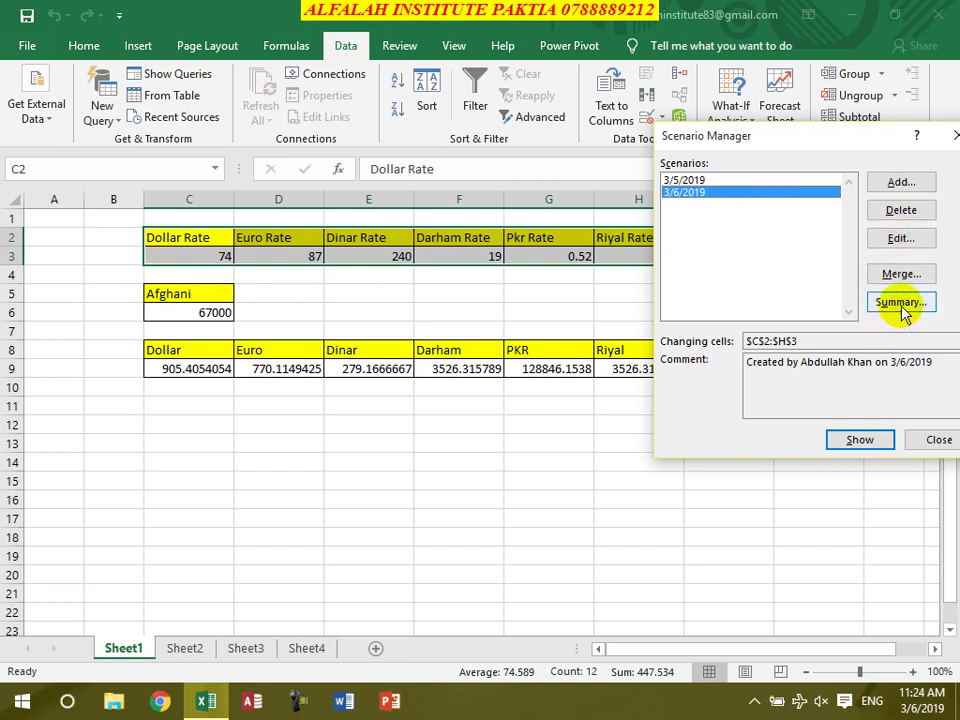
left_click_drag(840, 150, 639, 156)
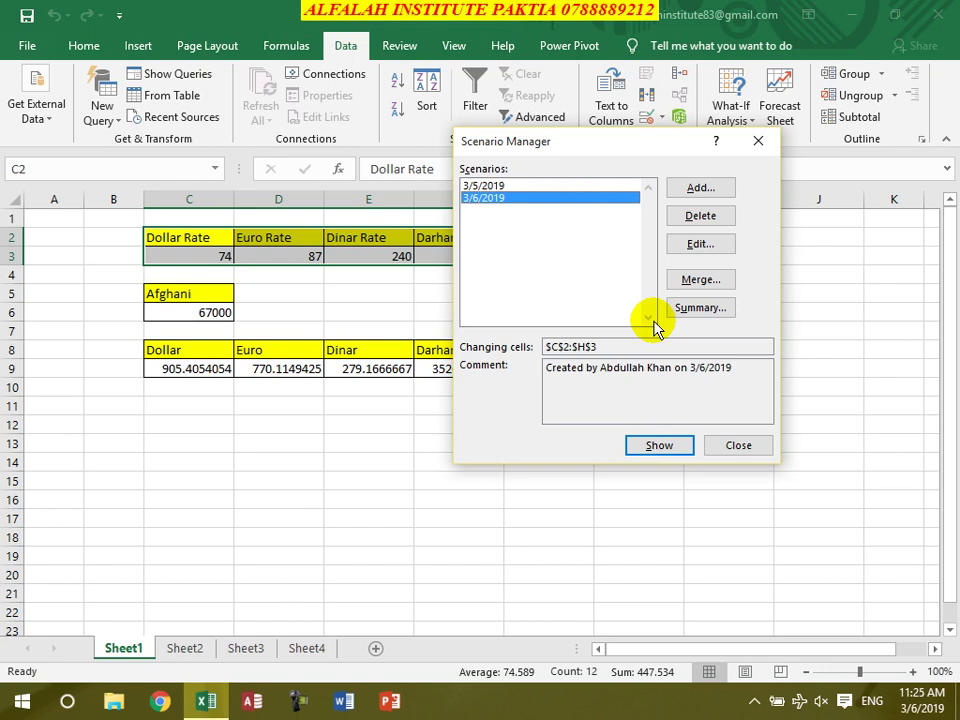
Generate a Scenario Summary report and collapse and expand its row and column groups
left_click(692, 312)
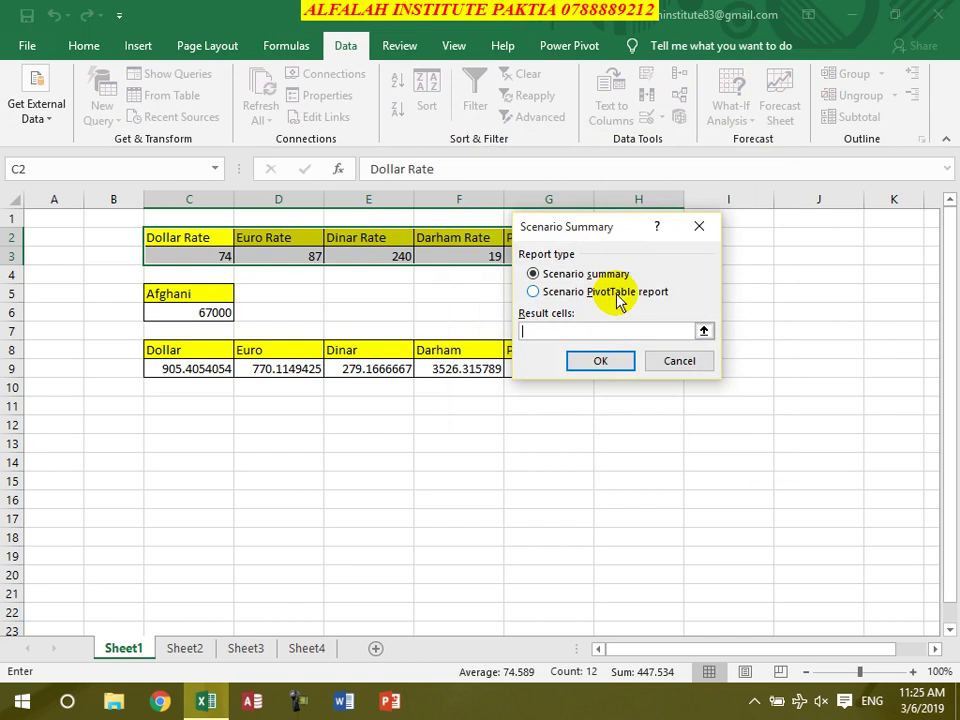
left_click(608, 361)
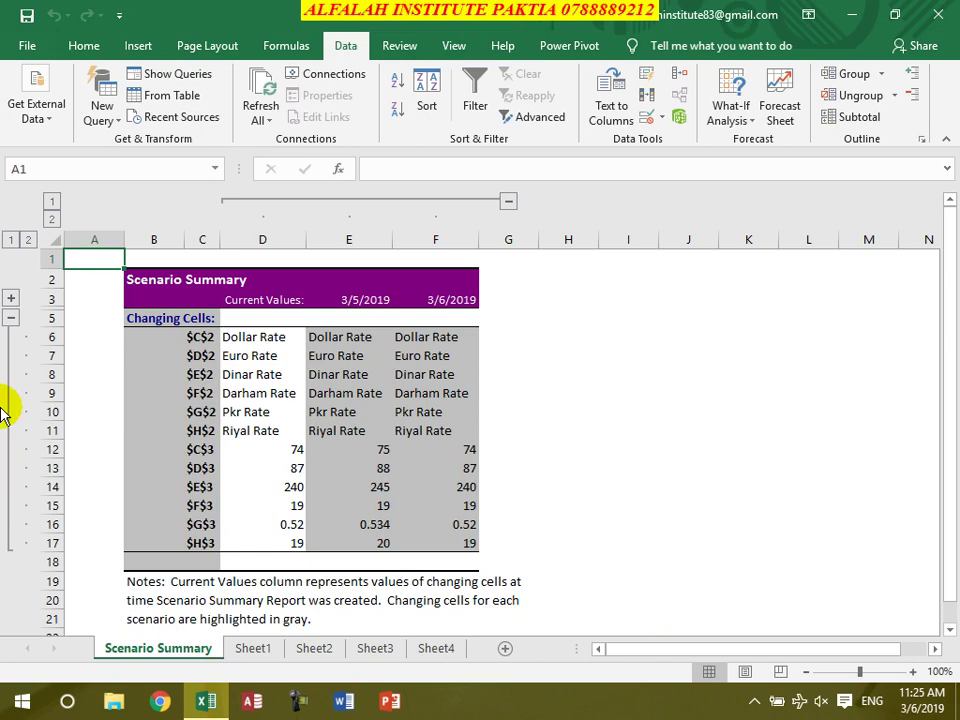
left_click(10, 317)
left_click(10, 317)
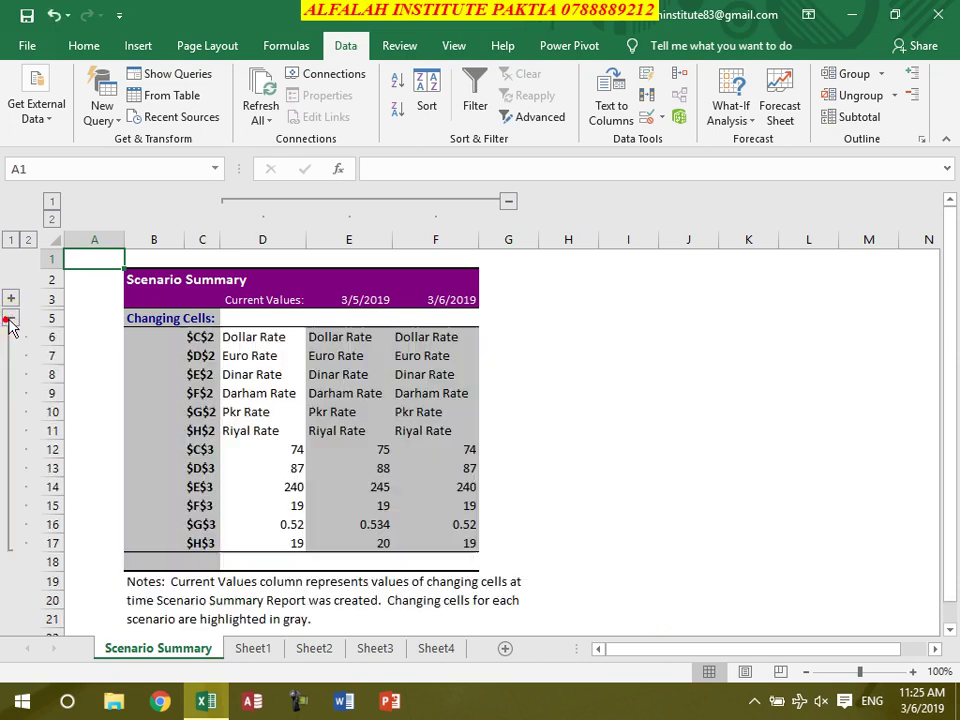
left_click(10, 299)
left_click(10, 300)
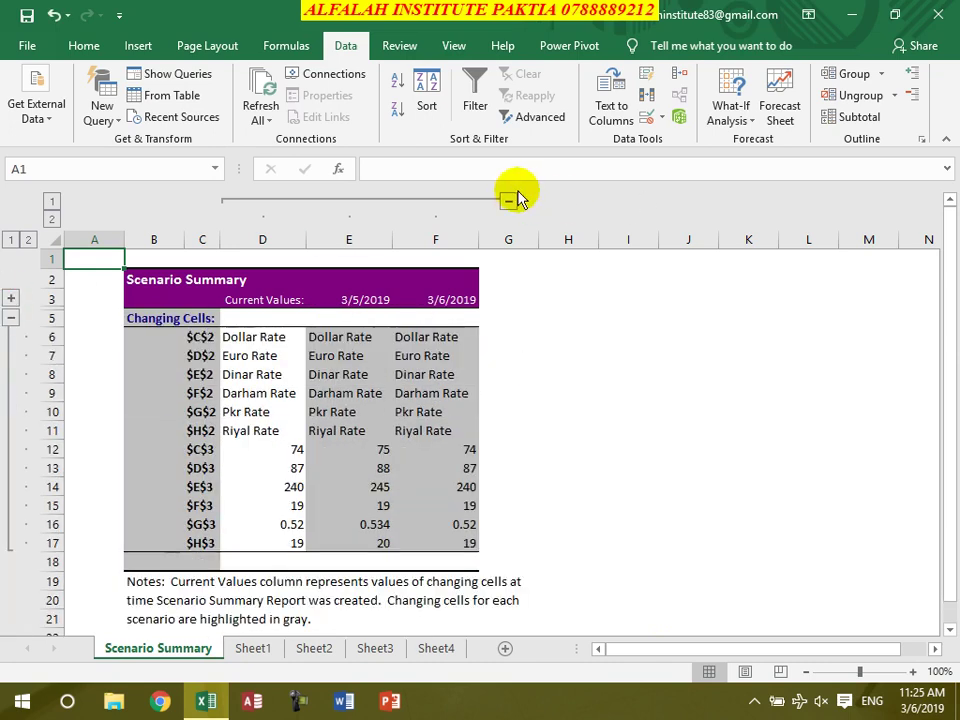
left_click(509, 201)
left_click(250, 201)
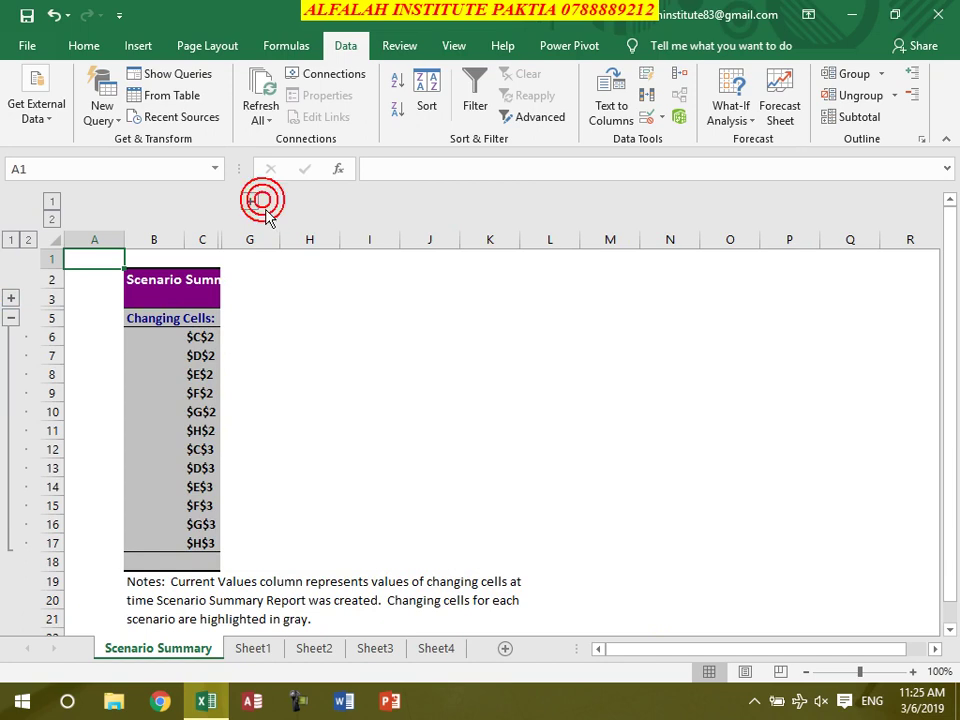
Delete the Scenario Summary sheet permanently
right_click(157, 647)
left_click(203, 450)
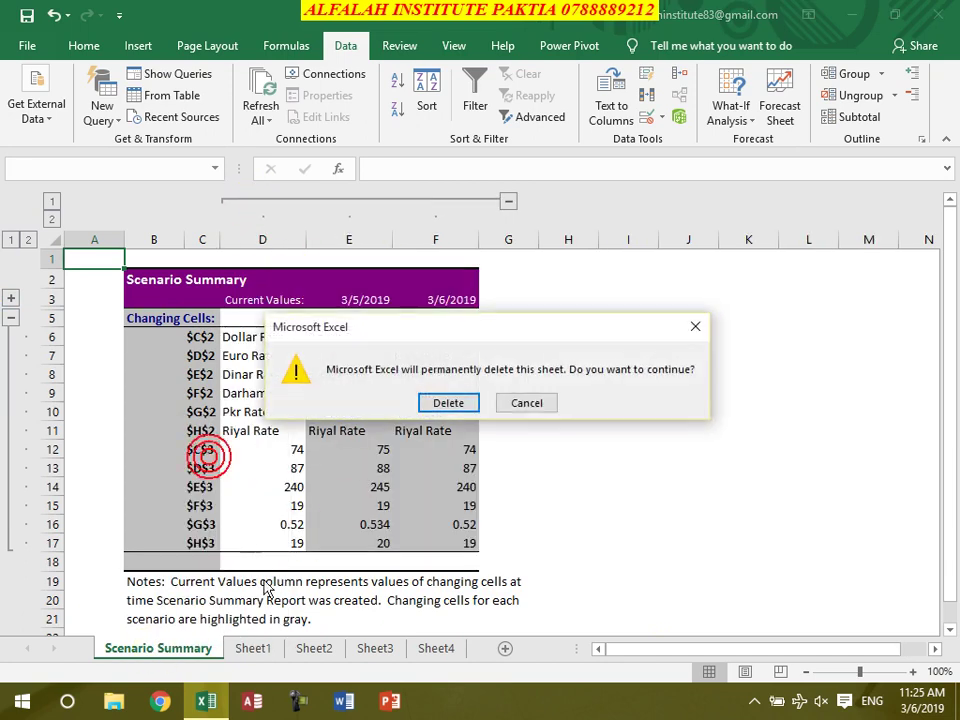
left_click(449, 401)
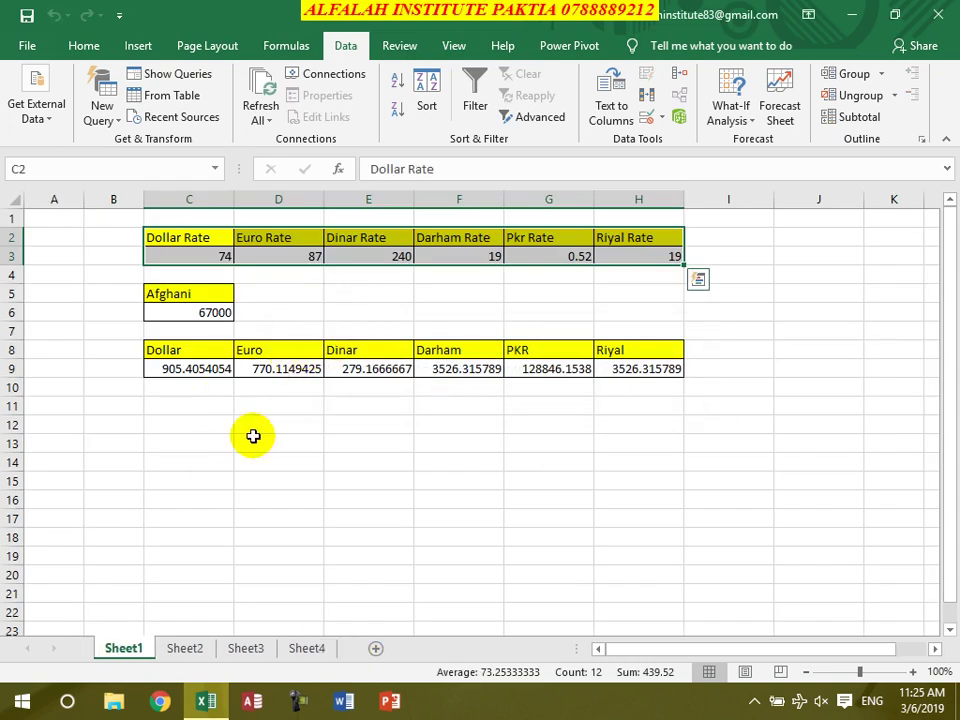
Select cell B2 on Sheet2 and bring up its Scenario Manager
left_click(190, 652)
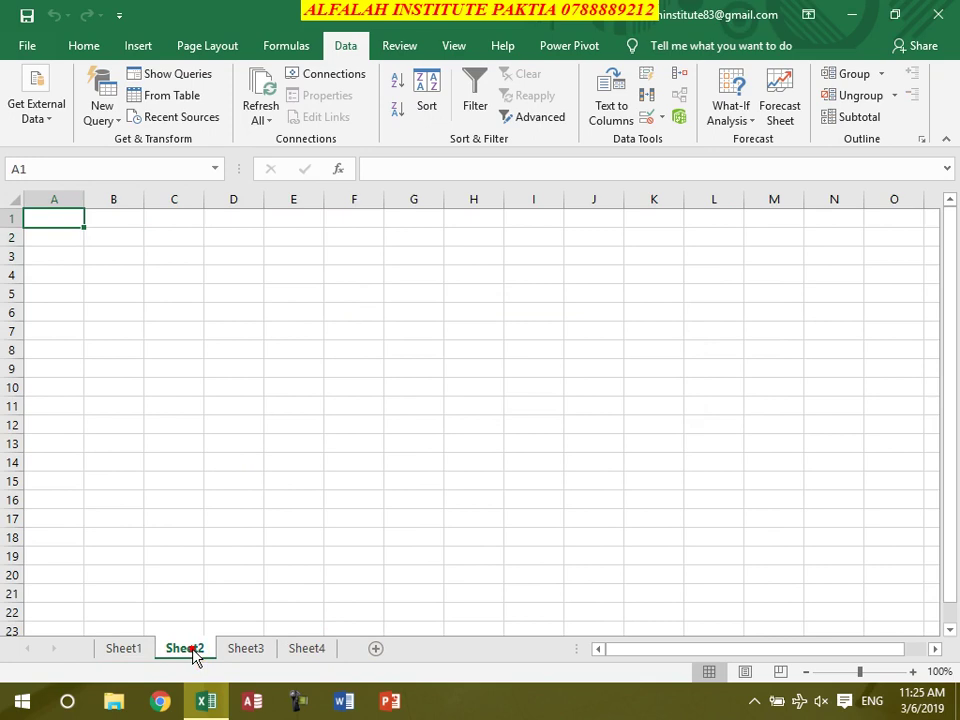
left_click(136, 648)
left_click(184, 648)
left_click(131, 237)
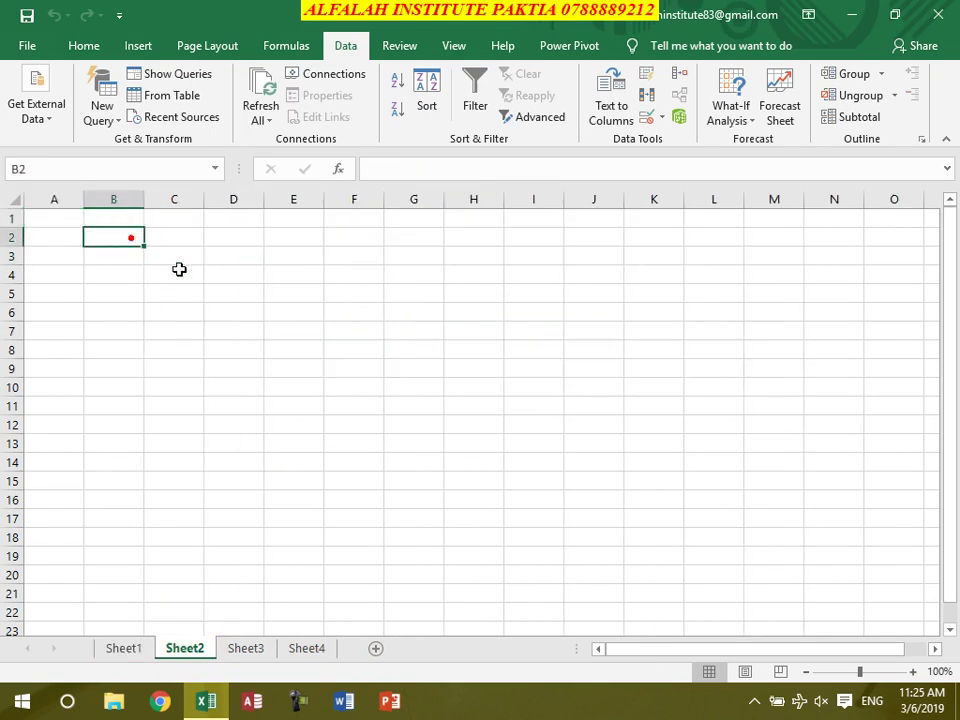
left_click(730, 118)
left_click(765, 141)
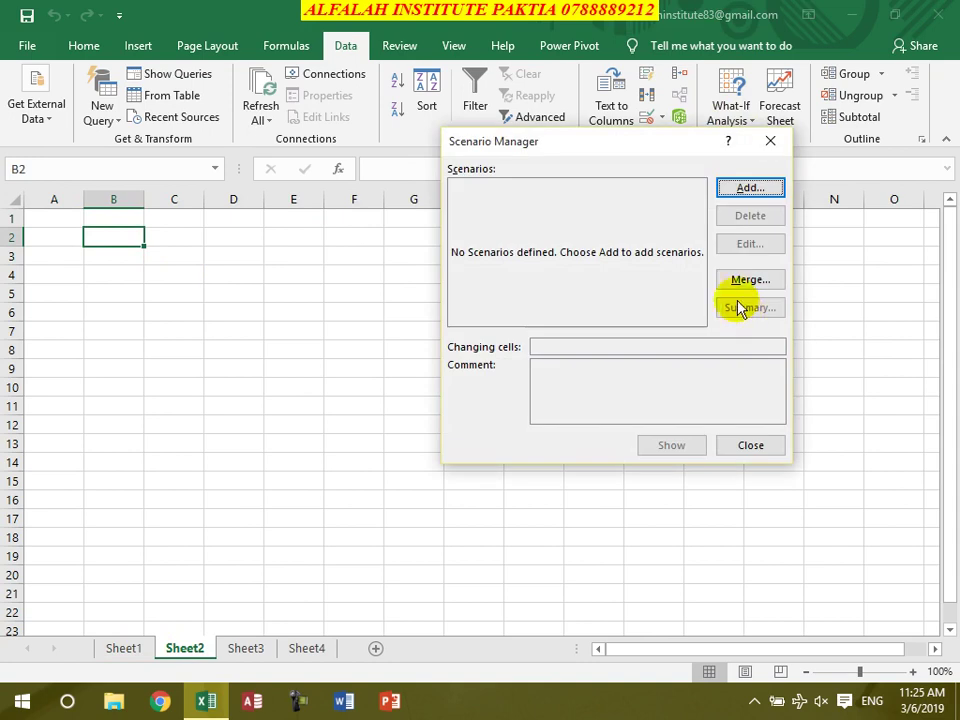
Merge Sheet1's two scenarios into Sheet2
left_click(745, 279)
left_click(500, 275)
left_click(500, 288)
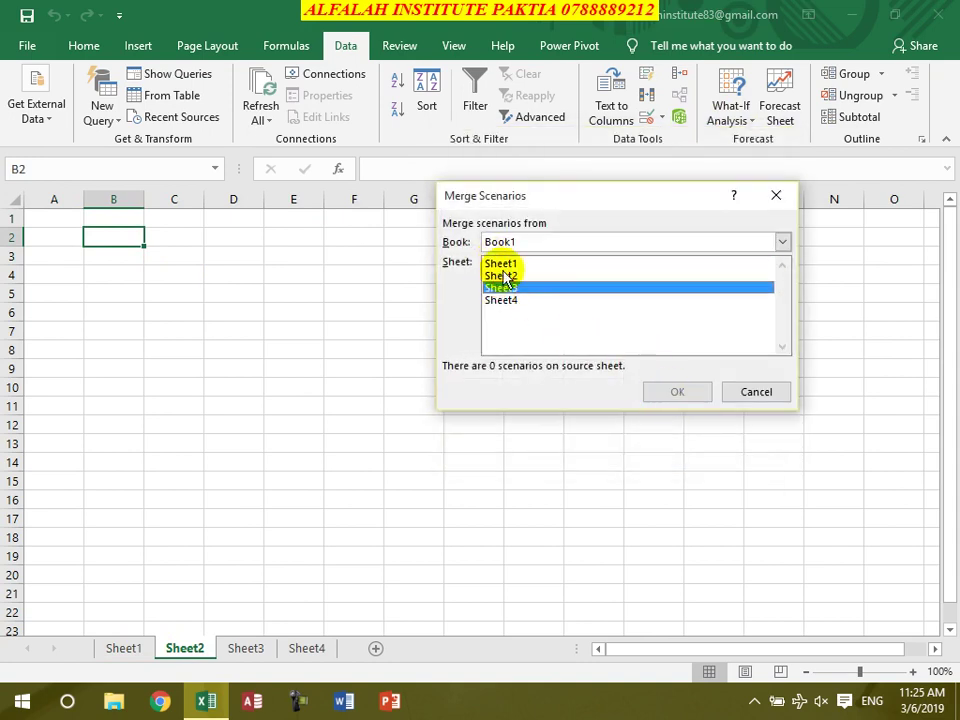
left_click(500, 275)
left_click(505, 300)
left_click(505, 287)
left_click(505, 263)
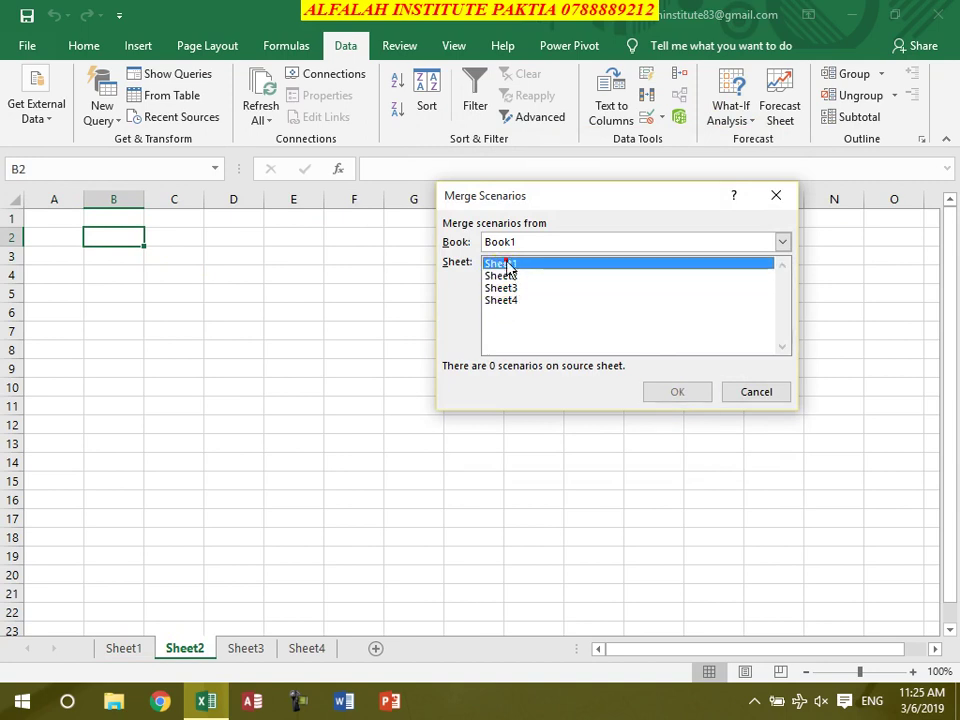
left_click(697, 392)
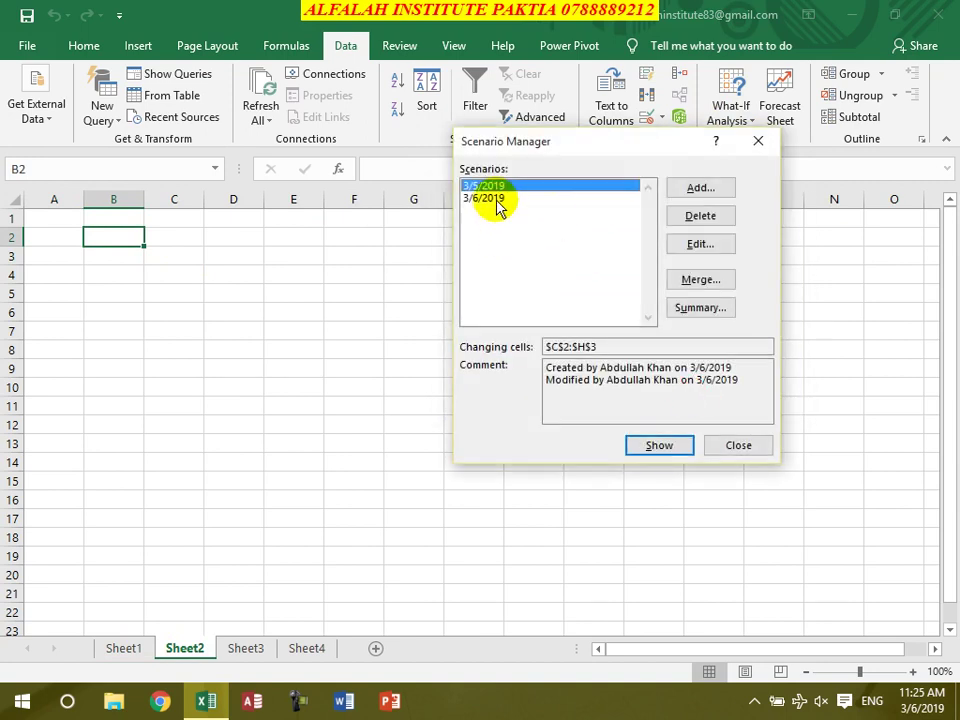
Show the 3/6/2019 scenario on Sheet2 and close Scenario Manager
left_click(492, 198)
left_click(658, 445)
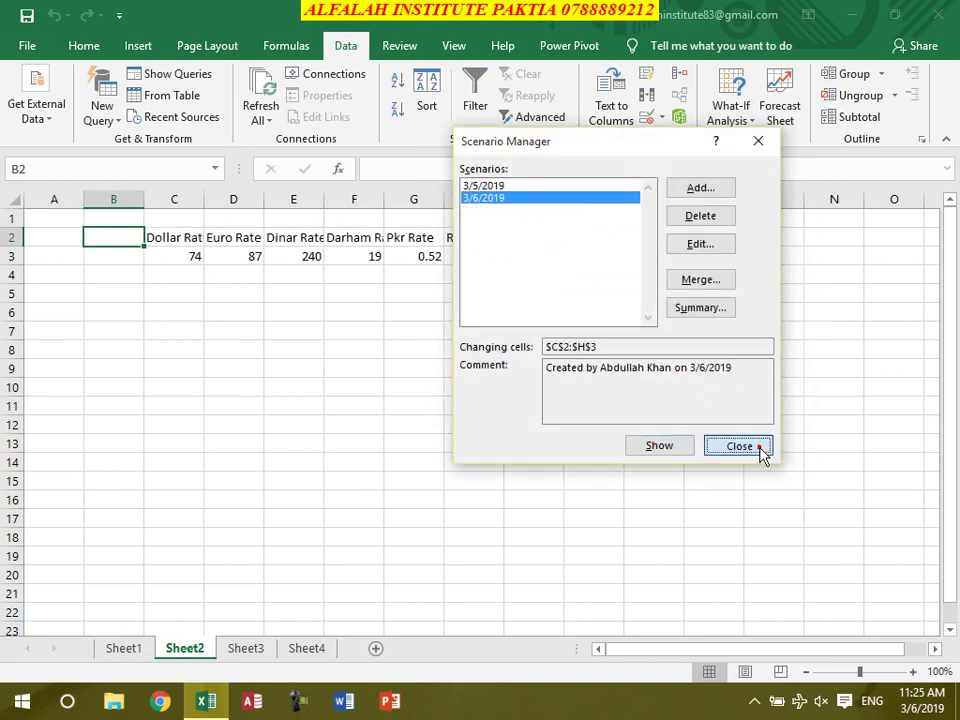
left_click(758, 450)
left_click(364, 369)
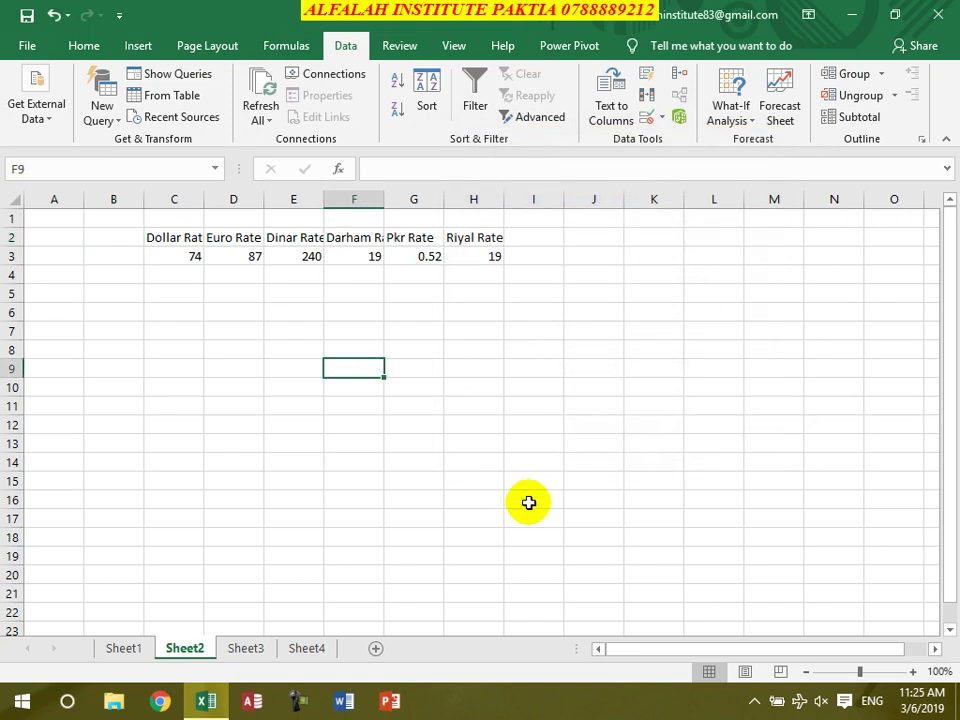
Permanently delete Sheet2 and Sheet1, then select cell C3 on Sheet3
right_click(188, 647)
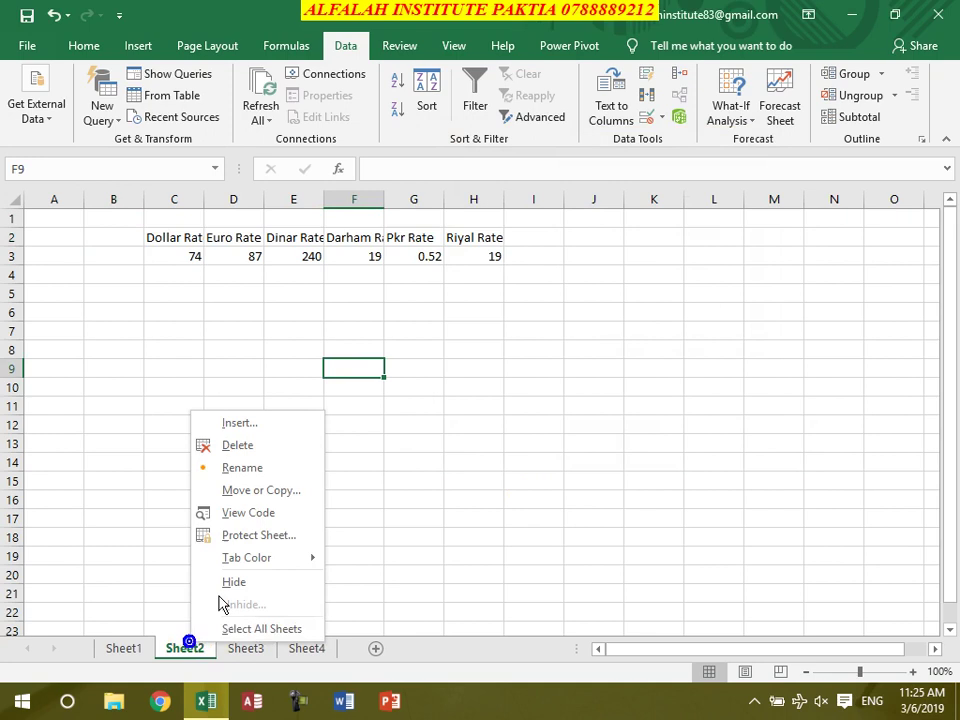
left_click(240, 446)
left_click(425, 402)
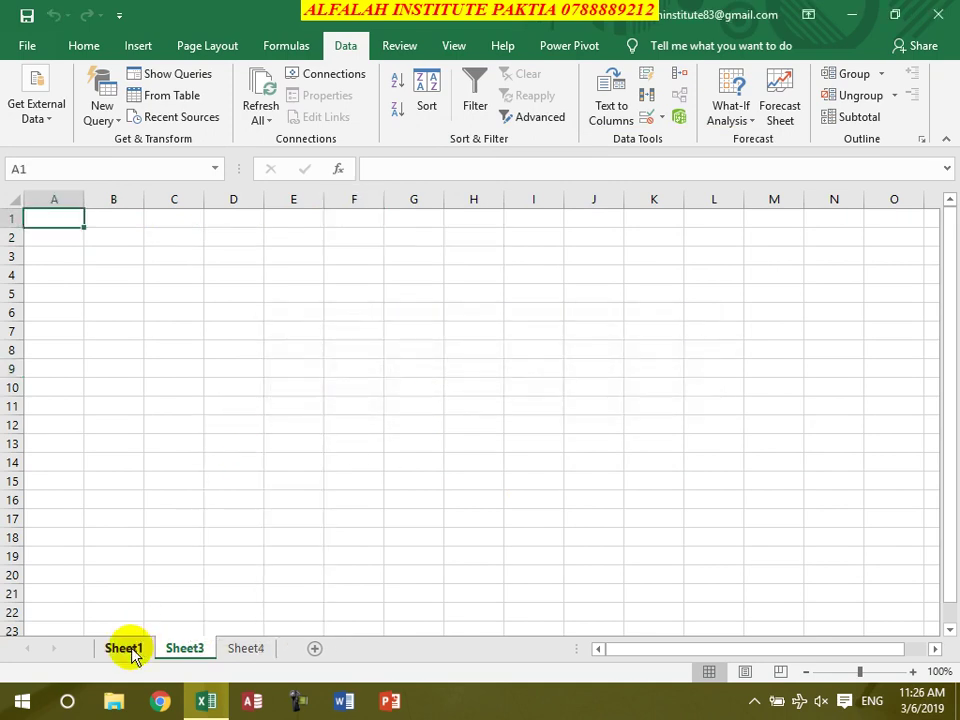
right_click(128, 650)
left_click(195, 455)
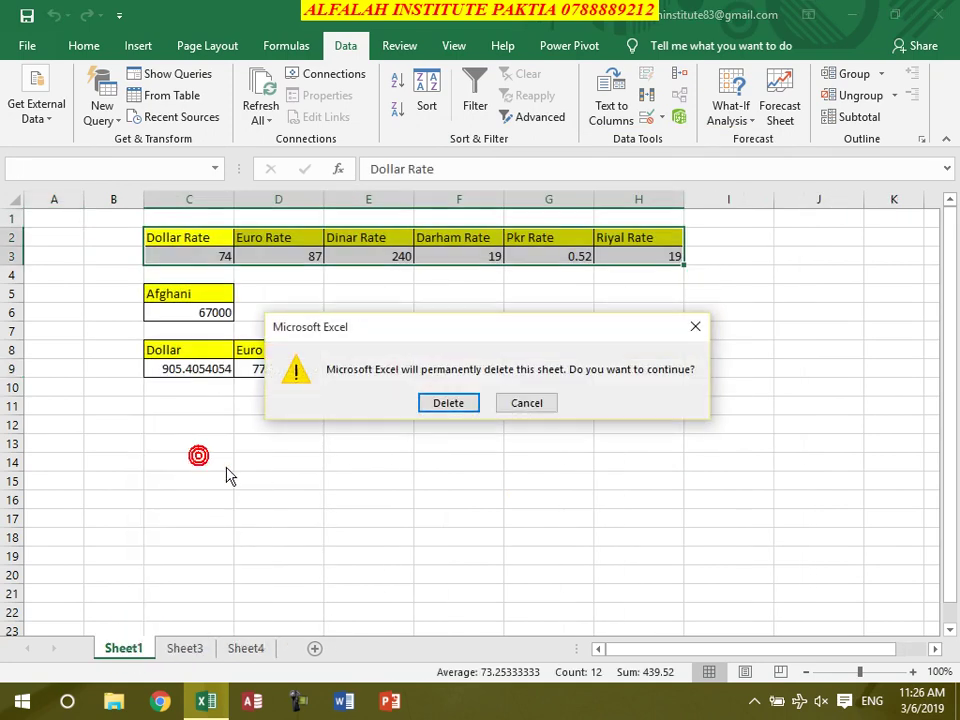
left_click(450, 402)
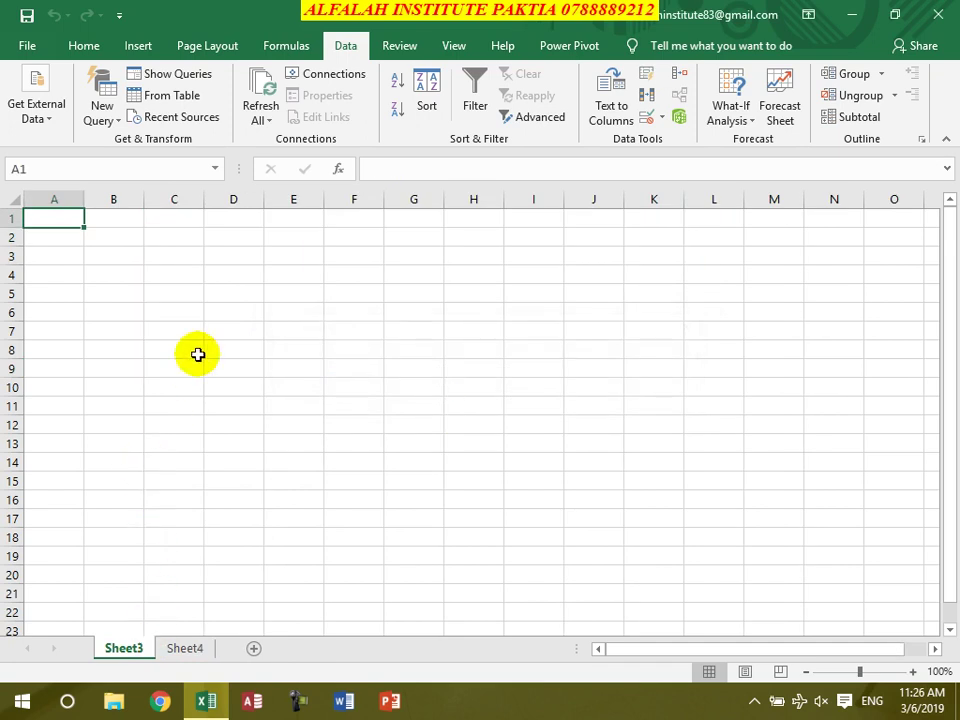
left_click(178, 256)
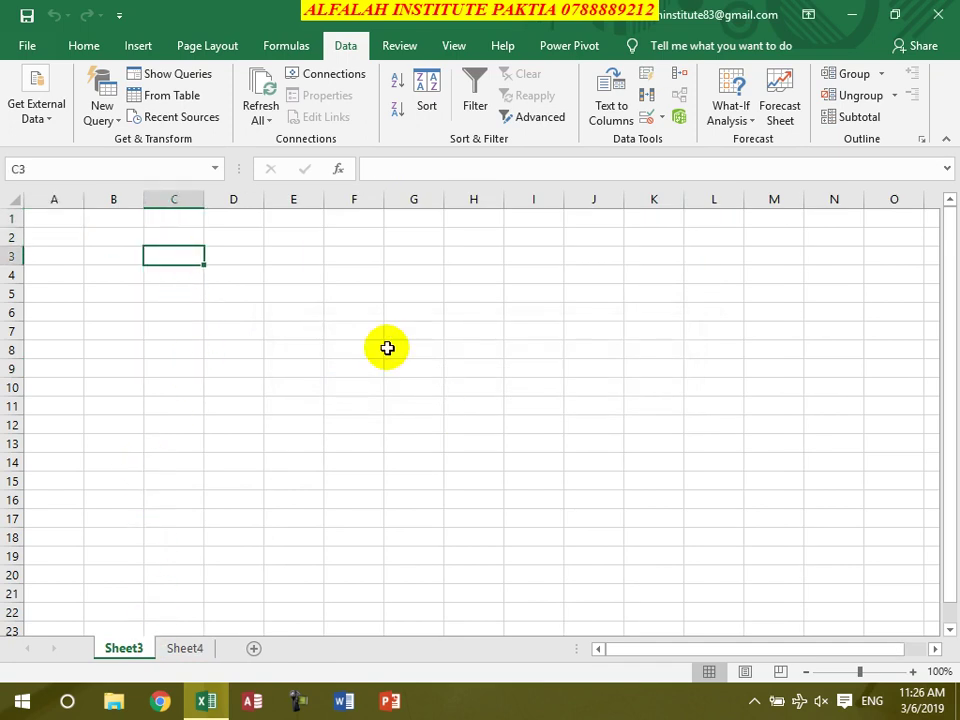
Enter the headers Item, Qty, U.price and Total in C3:F3
type("Item")
key("Tab")
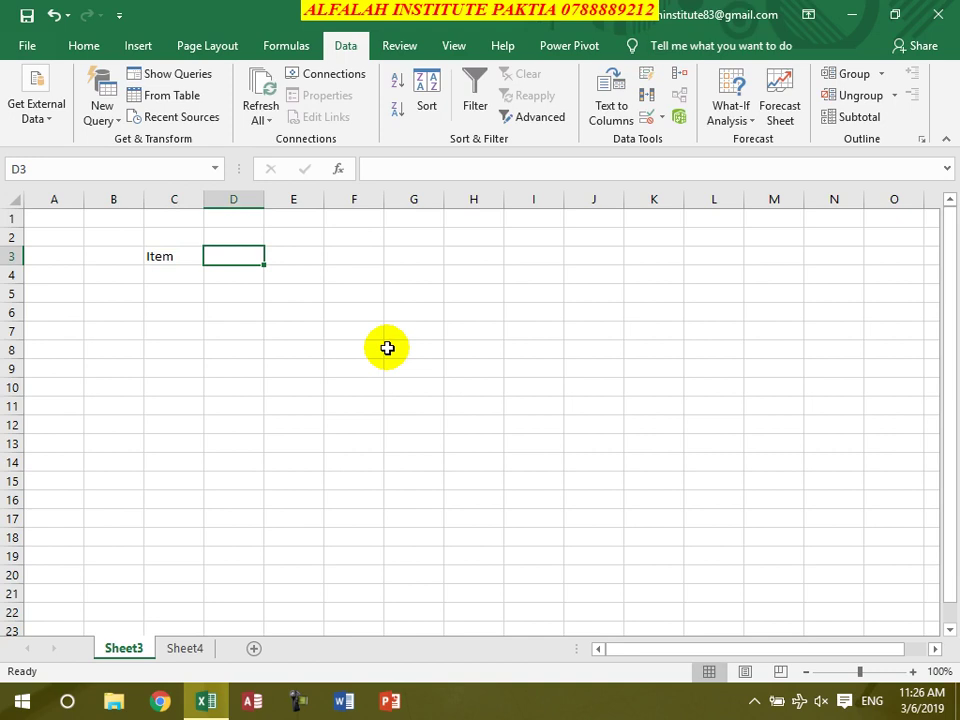
type("Qty")
key("Tab")
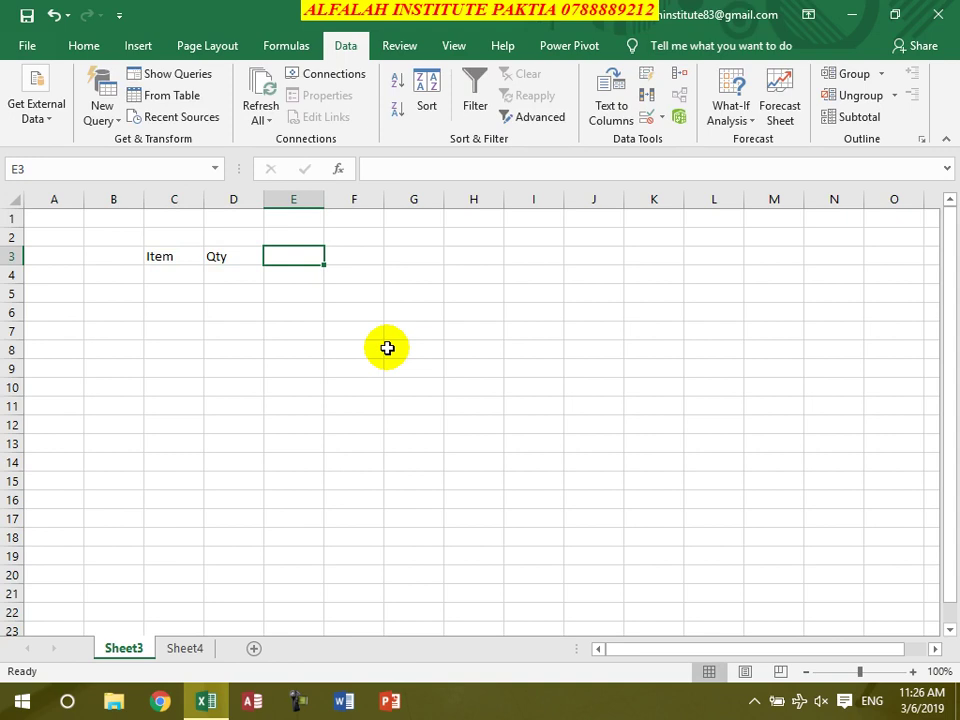
type("U.pricq")
key("BackSpace")
type("e")
key("Tab")
type("Total")
key("Return")
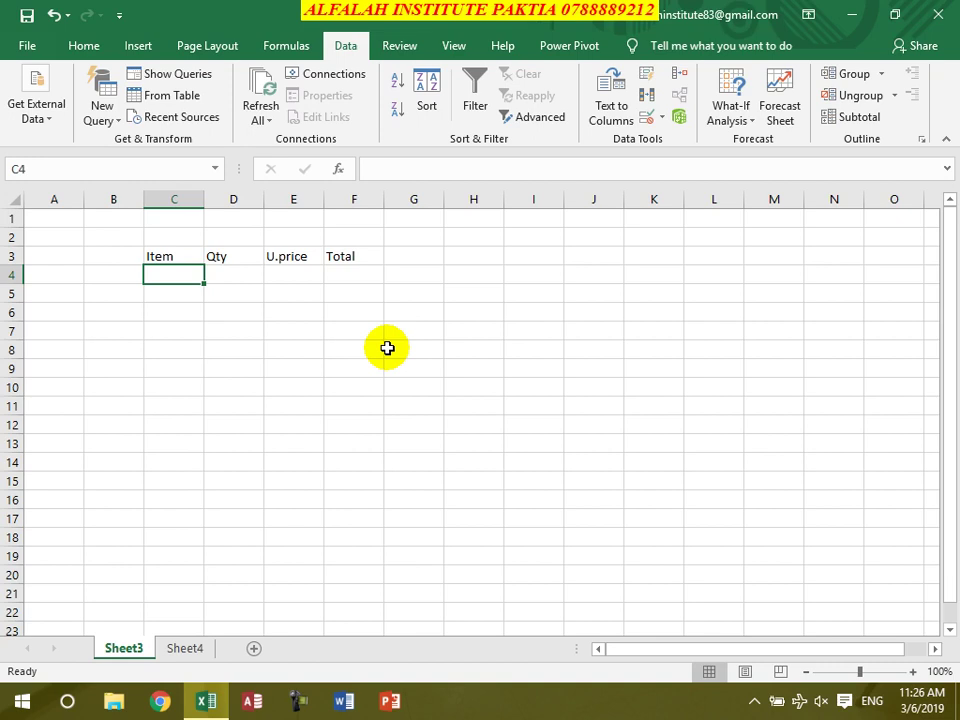
Enter Ghwari in C4 and begin typing its quantity 200000
type("500")
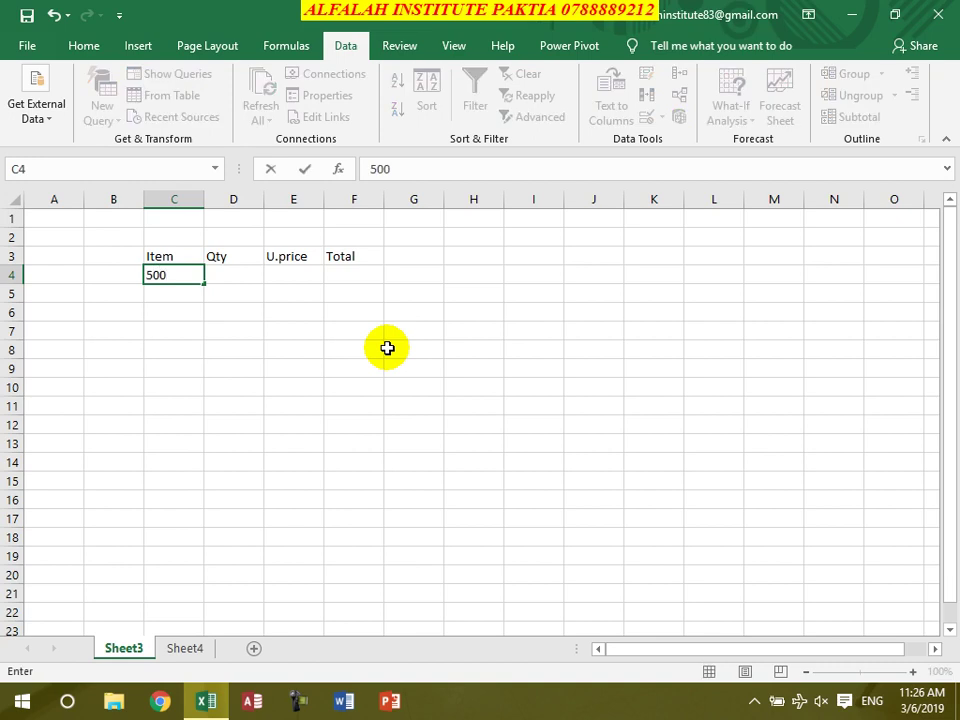
key("BackSpace")
key("BackSpace")
key("BackSpace")
type("400")
key("BackSpace")
key("BackSpace")
key("BackSpace")
type("Ghwari")
key("Tab")
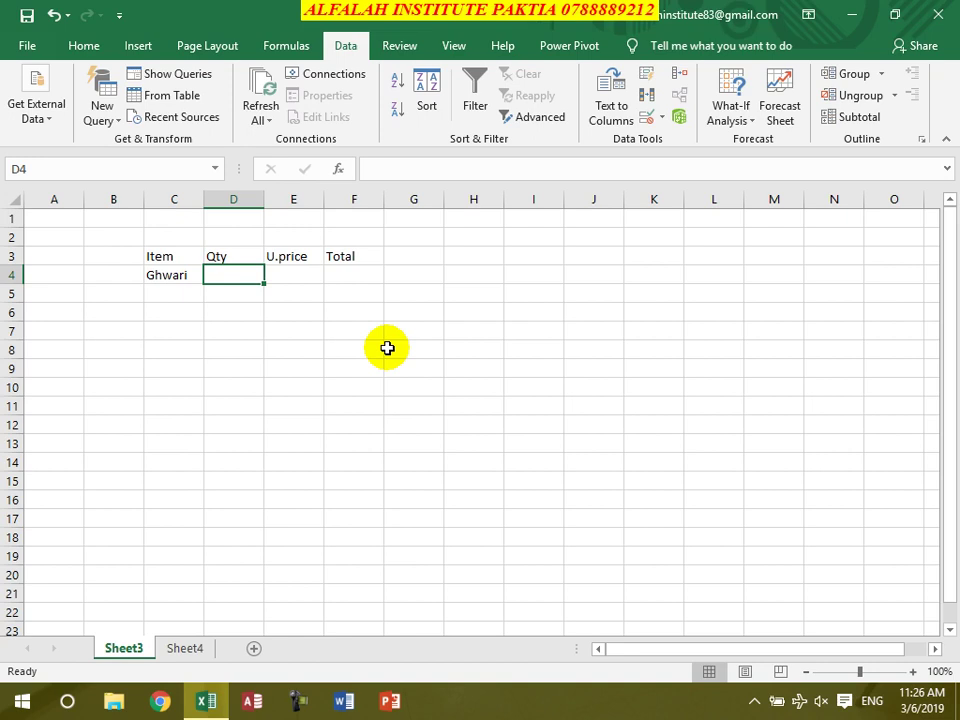
type("2000")
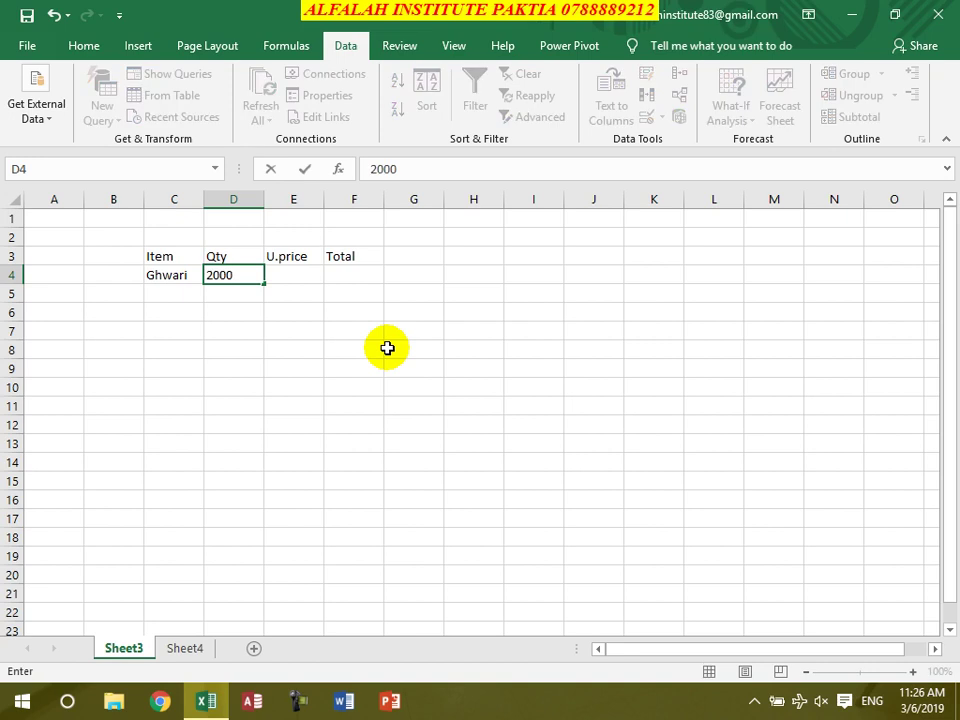
type("00")
Set Ghwari's Qty to 200000 in D4 and U.price to 398 in E4
key("BackSpace")
key("BackSpace")
key("BackSpace")
key("BackSpace")
key("BackSpace")
type("00000")
key("Tab")
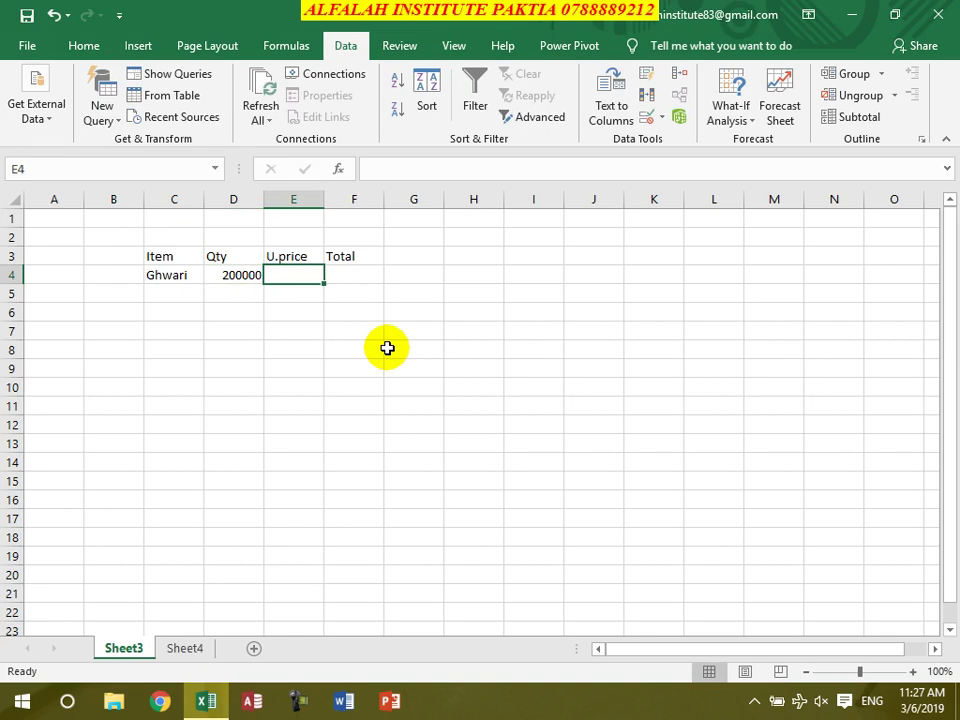
type("4000")
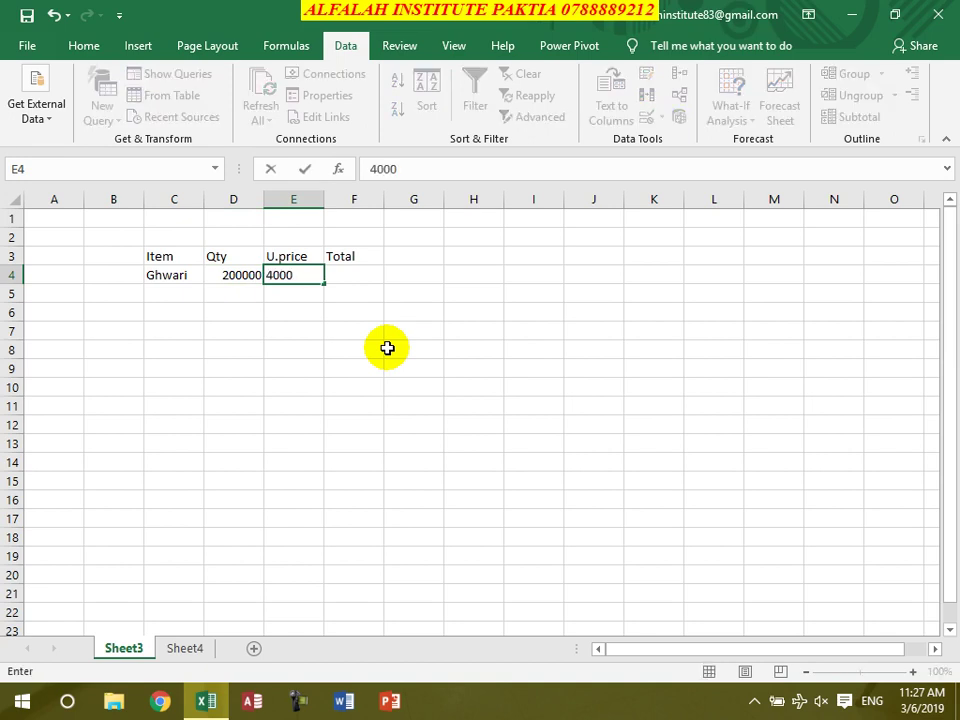
key("BackSpace")
key("Tab")
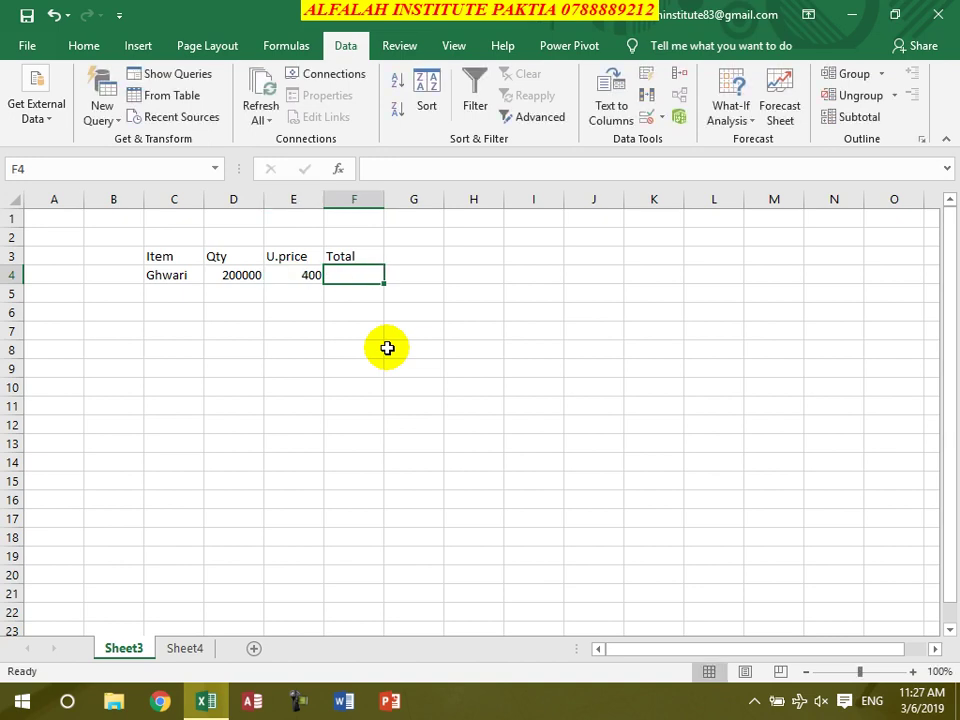
key("BackSpace")
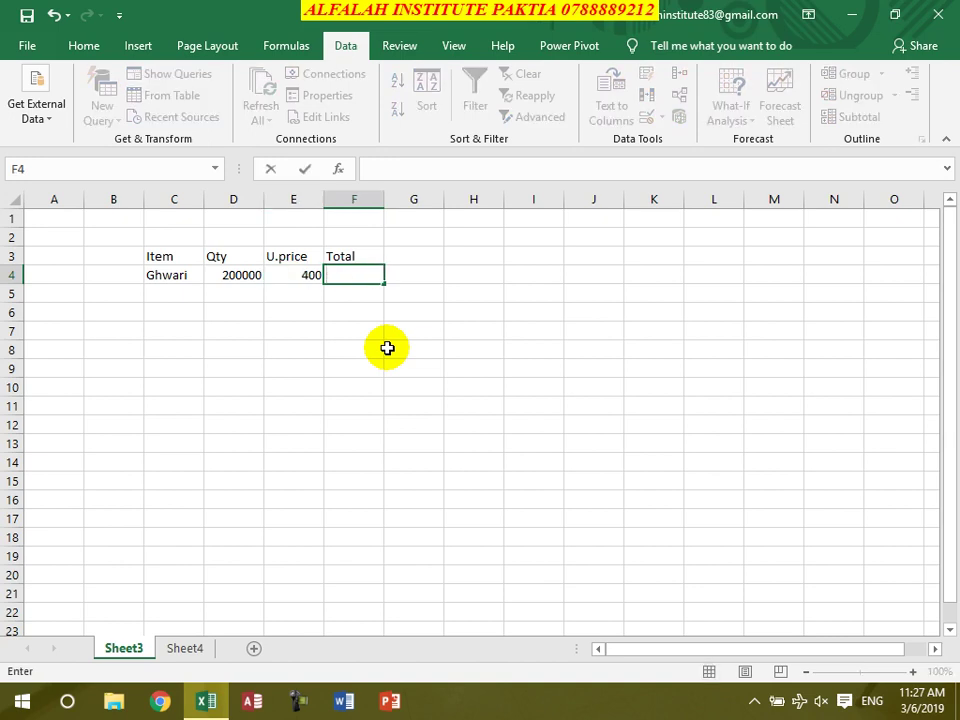
left_click(296, 270)
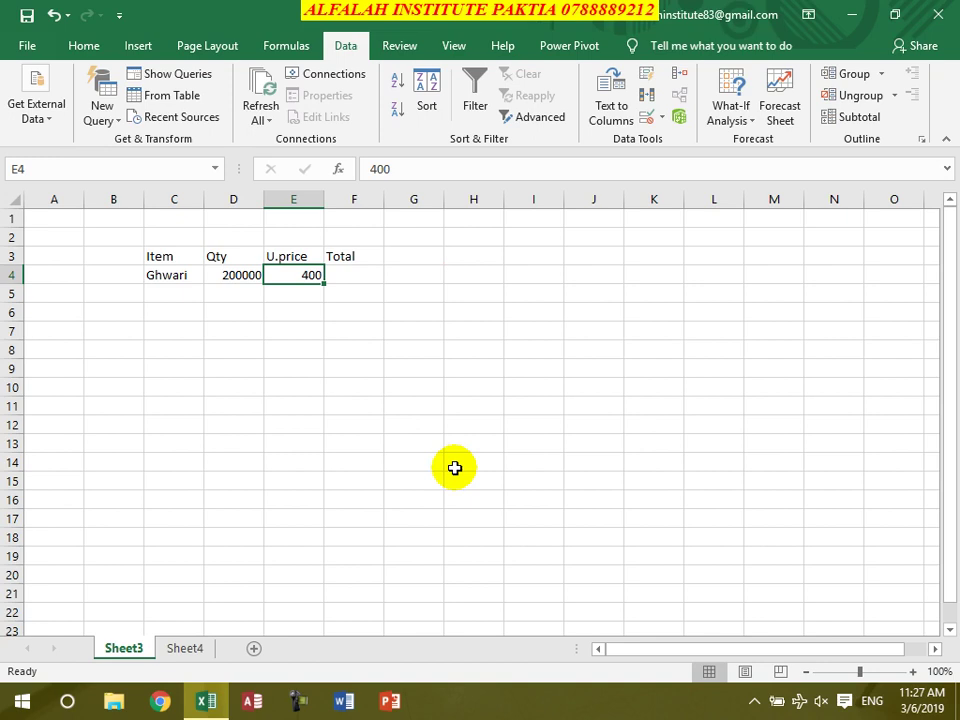
type("3")
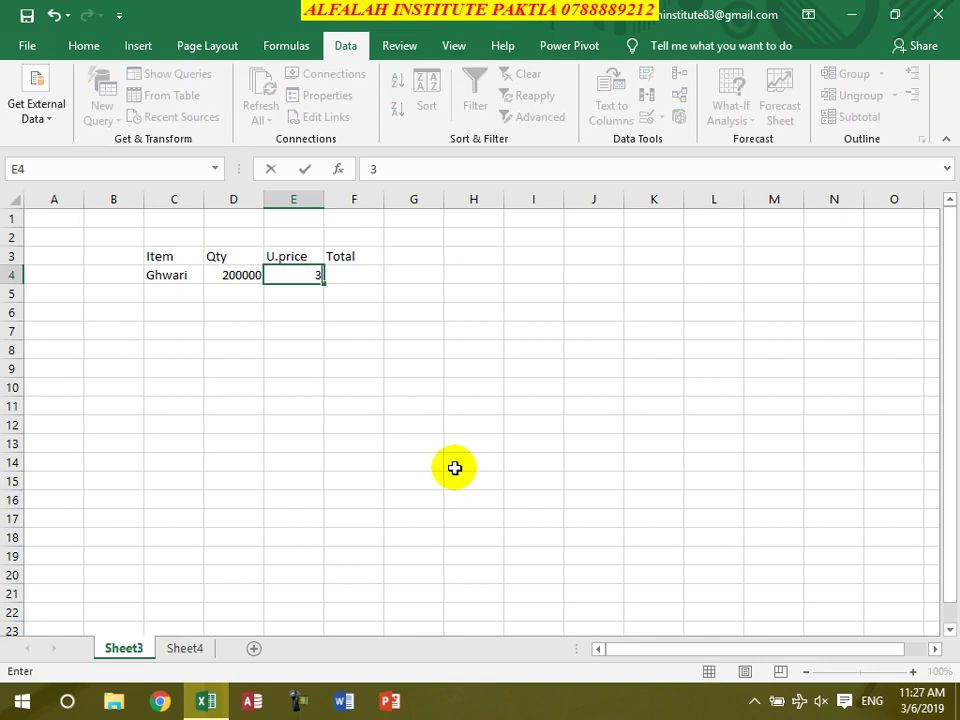
type("98")
key("Tab")
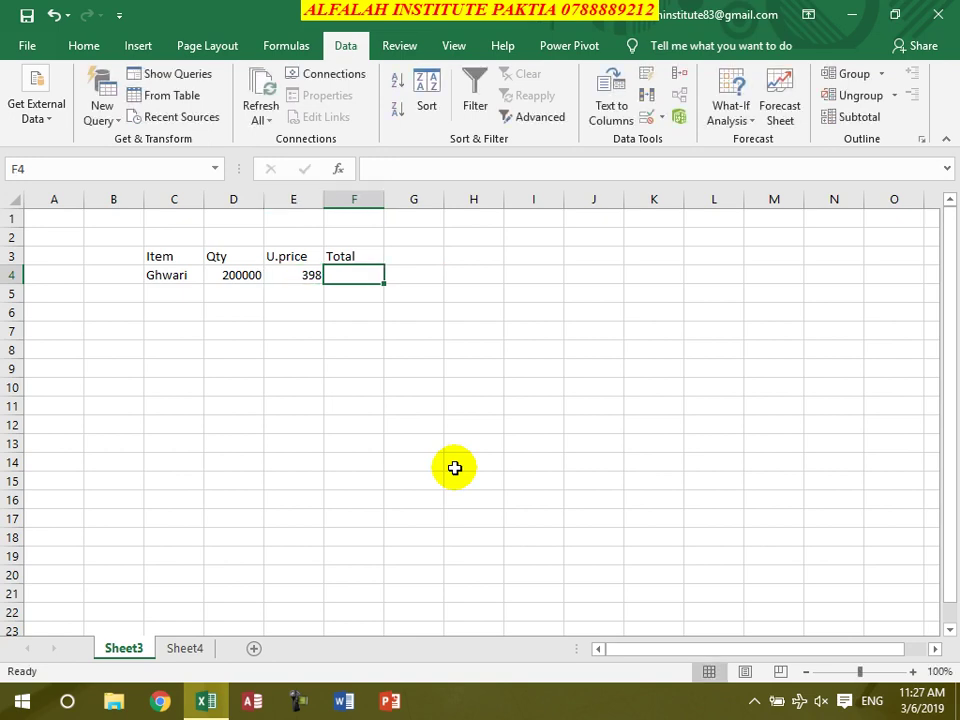
Enter =D4*E4 in F4 so Ghwari's Total shows 79600000
type("=")
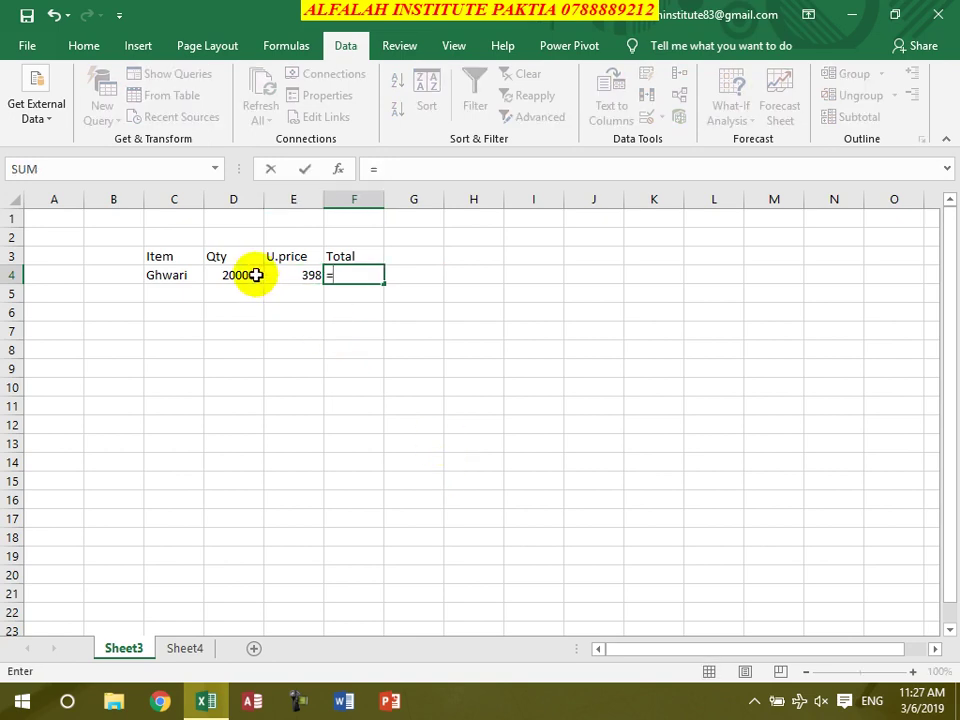
left_click(253, 275)
type("*")
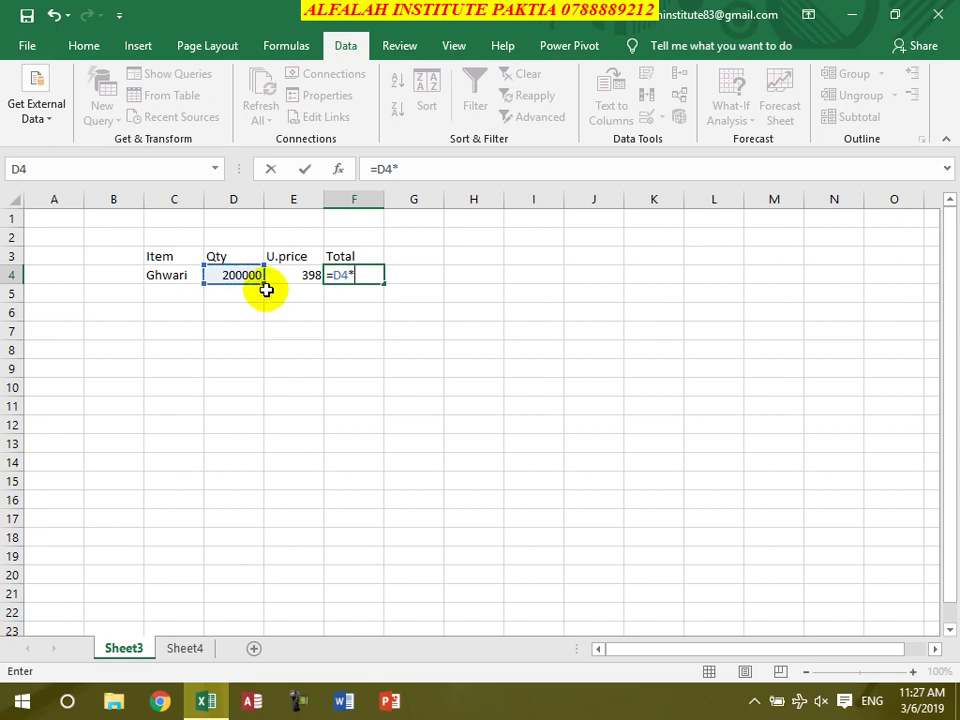
left_click(284, 276)
key("Return")
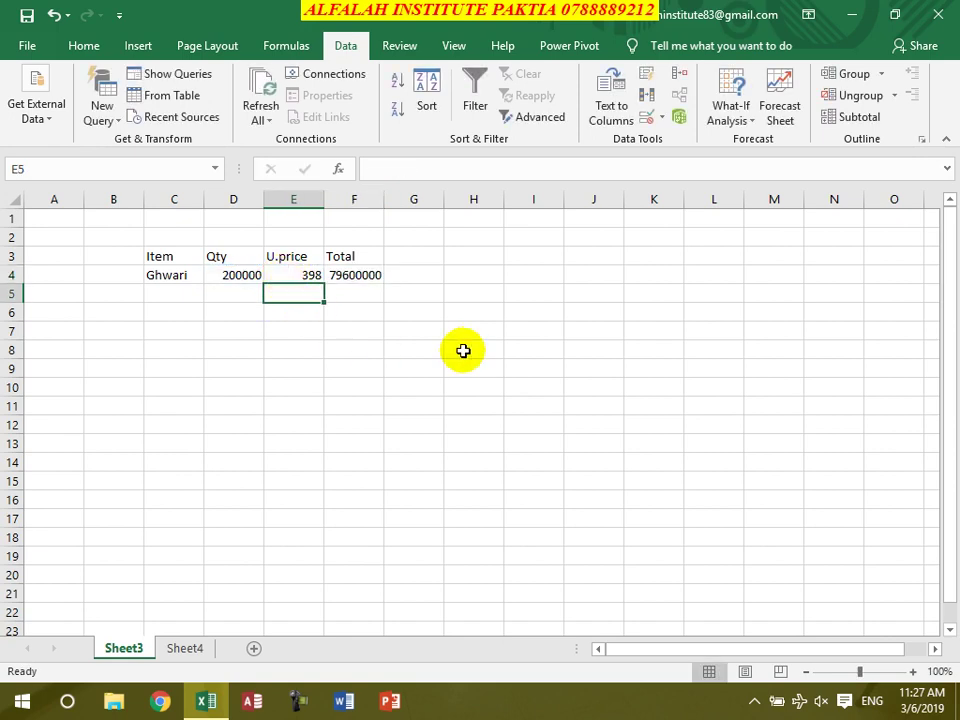
Label I4 'total' and type 79600000 beside it in J4
left_click(521, 278)
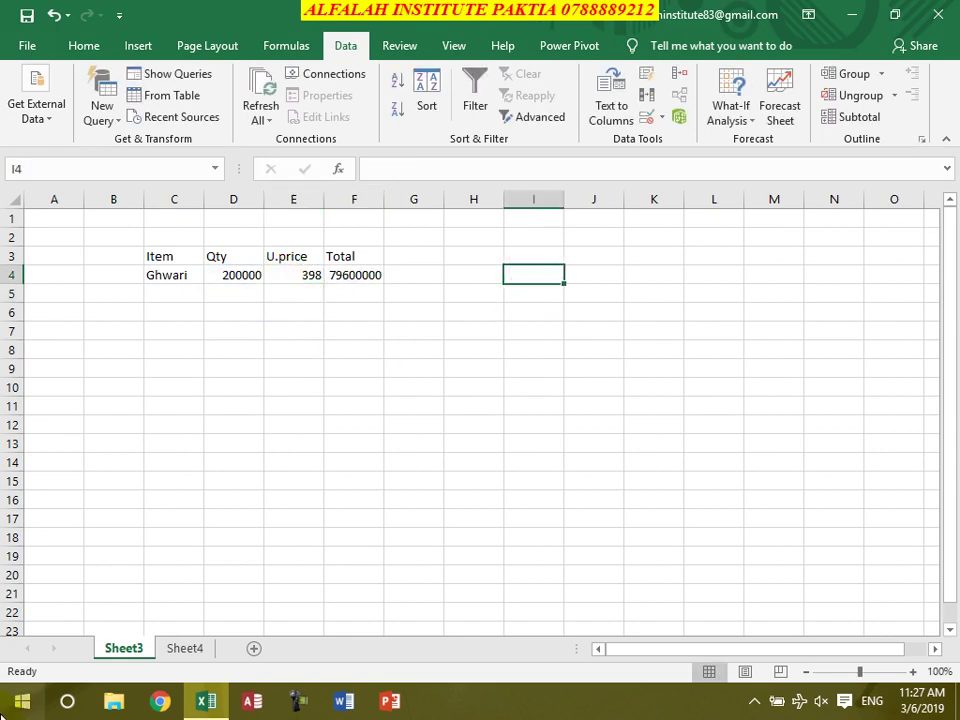
type("total")
key("Tab")
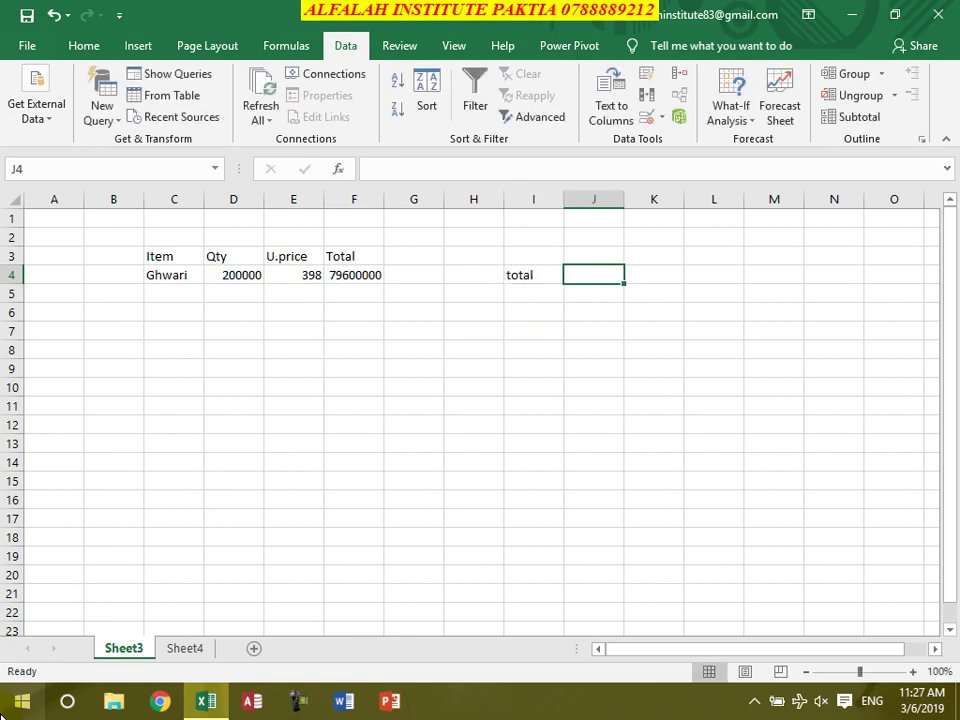
type("79")
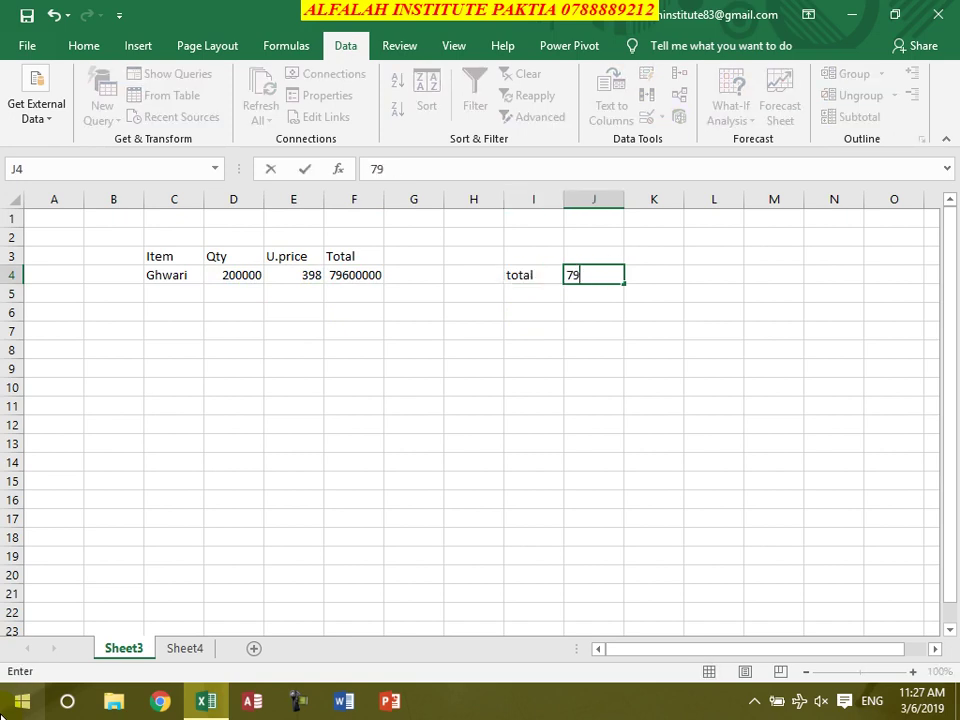
type("600000")
Commit 79600000 in J4 and add Fare 10000 and Food 5000 below it
key("Return")
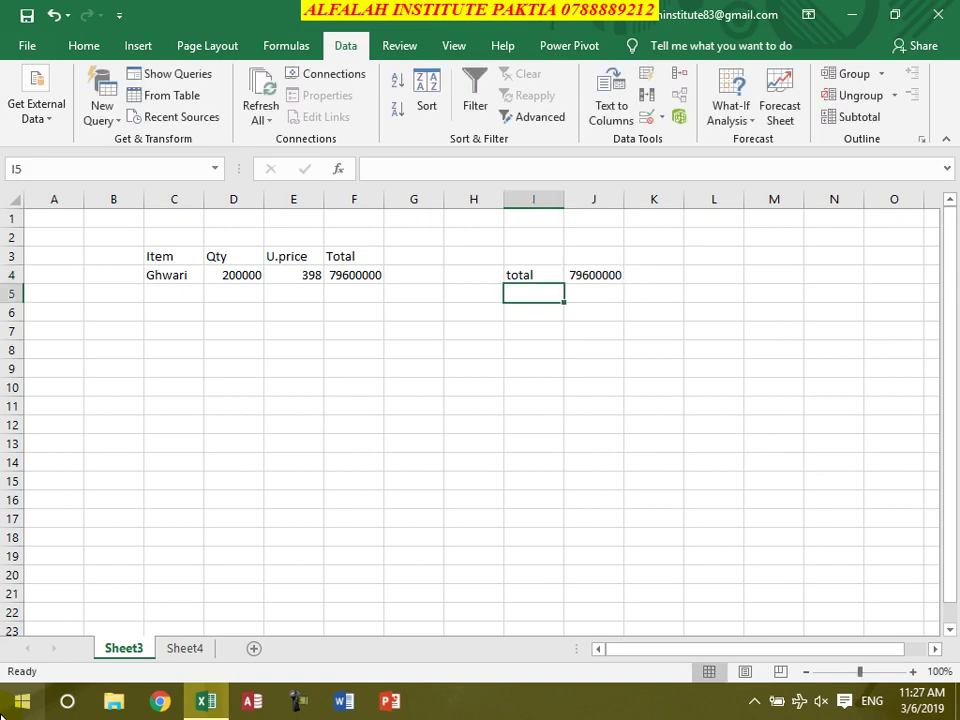
type("Fare")
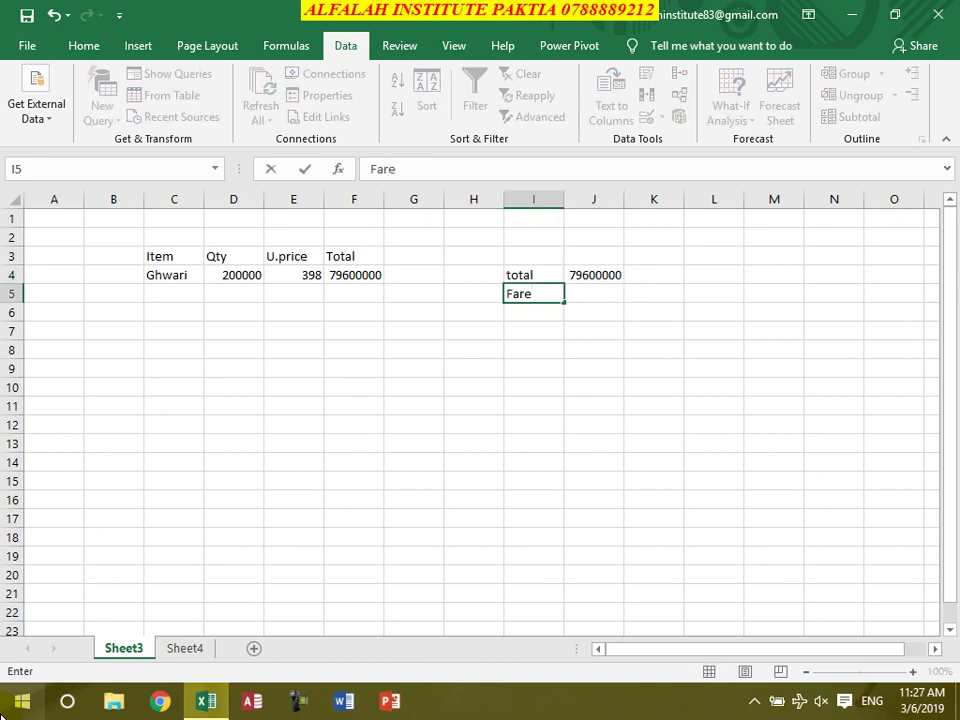
key("Tab")
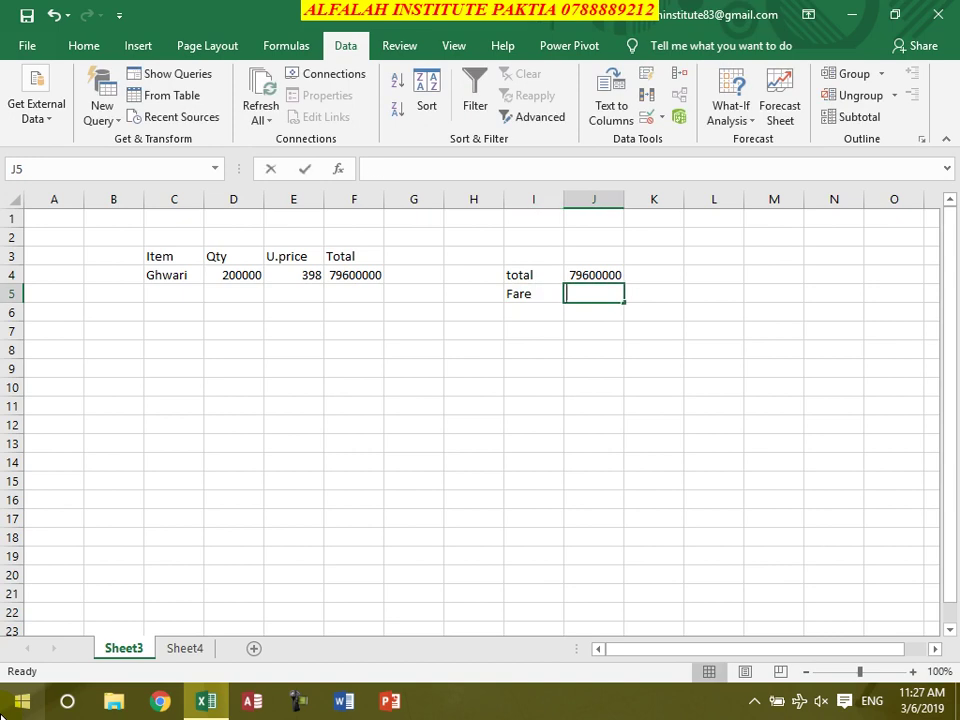
type("10000")
key("Return")
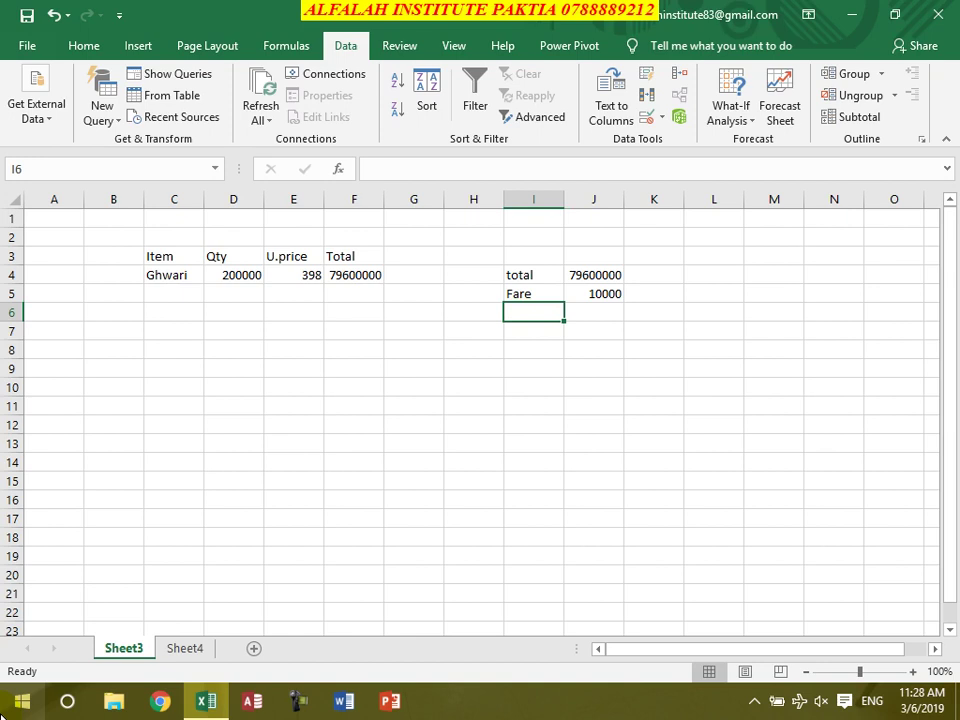
type("5000")
key("BackSpace")
key("BackSpace")
key("BackSpace")
key("BackSpace")
type("Food")
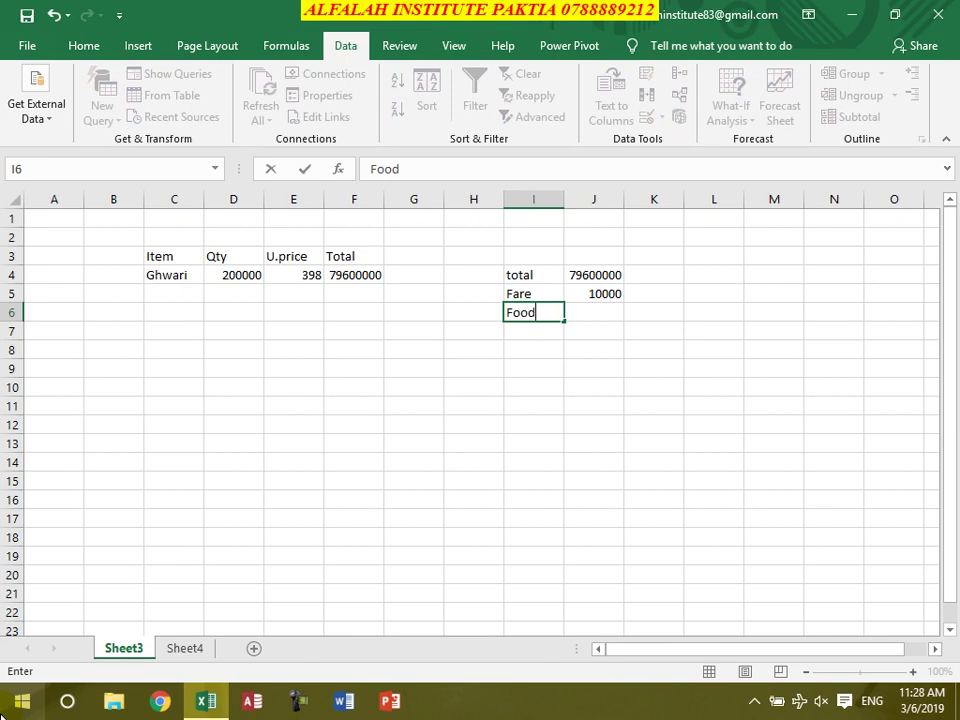
key("Tab")
type("5000")
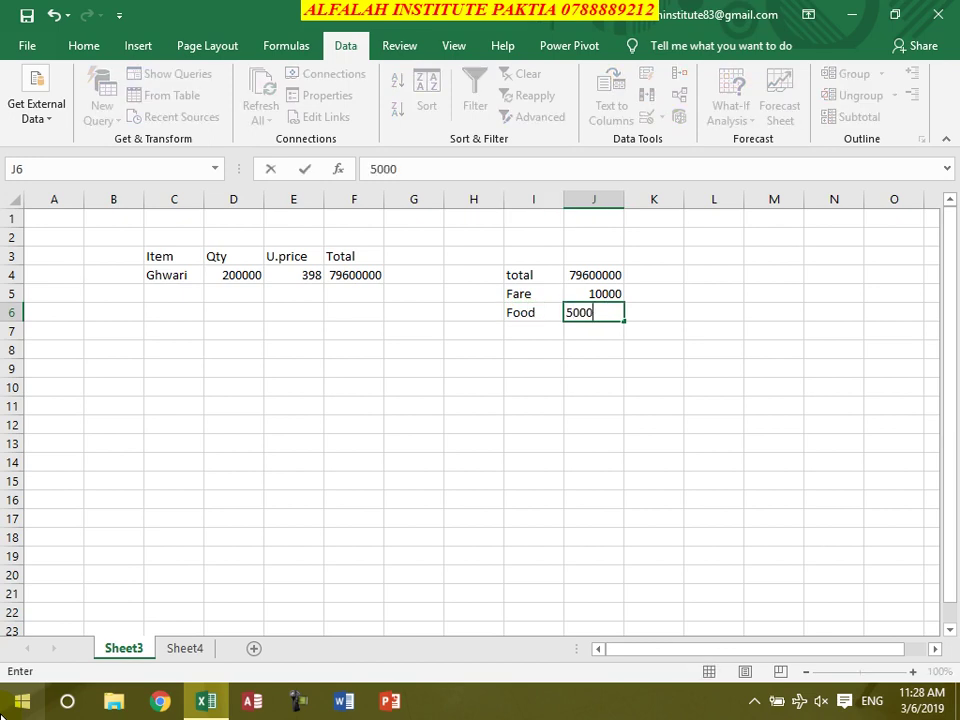
key("Return")
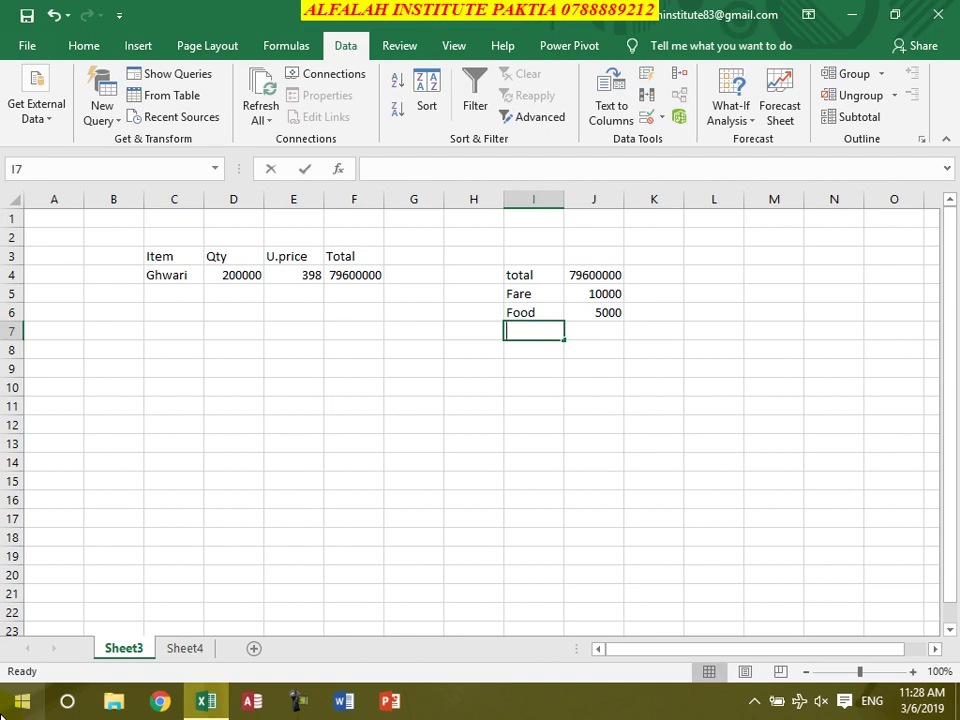
Add Fare 200000 and Tax 250000 to the cost list
type("Fare")
key("Tab")
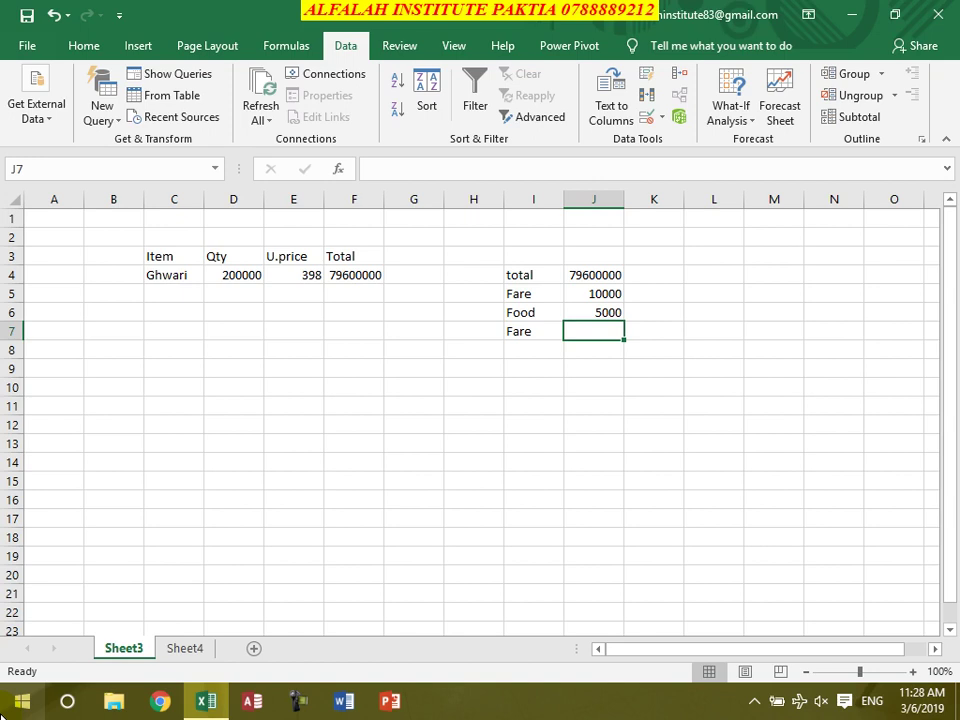
type("2000")
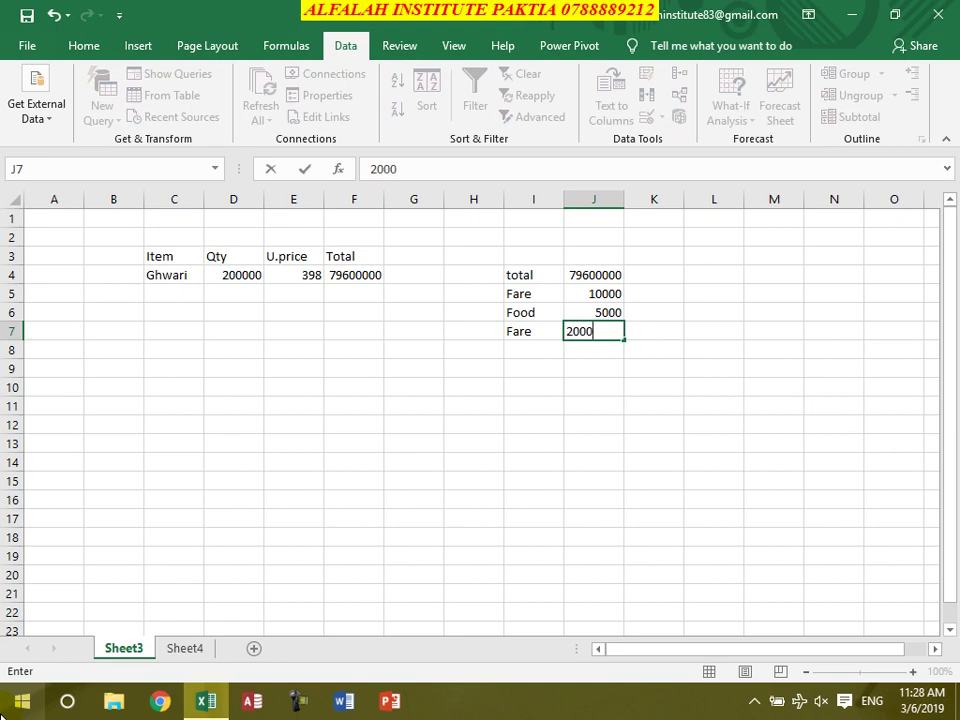
type("00")
key("Return")
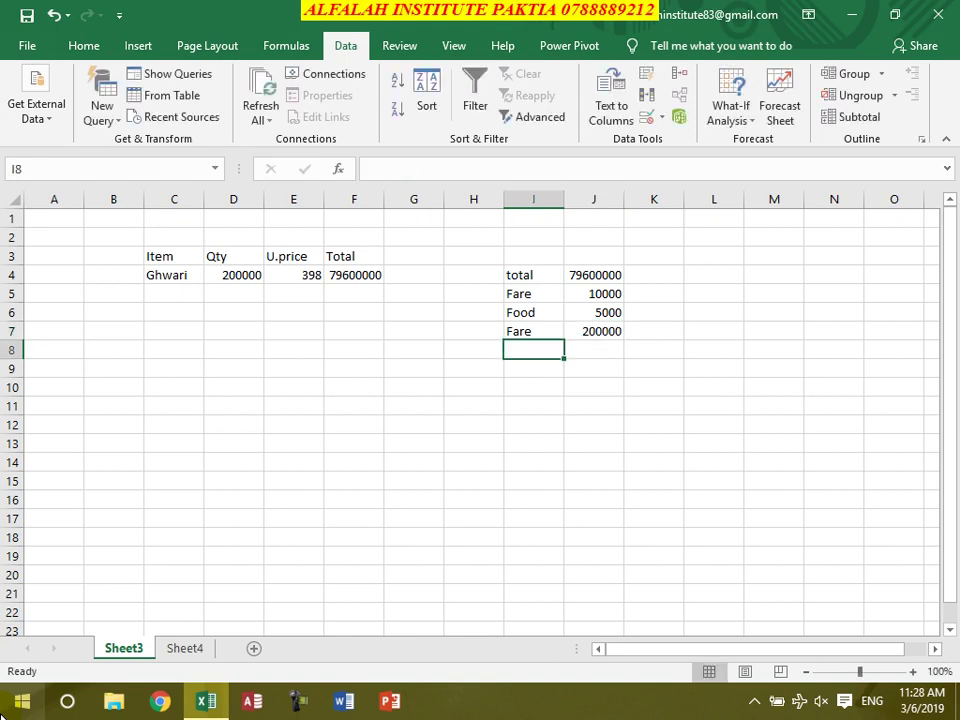
type("Tax")
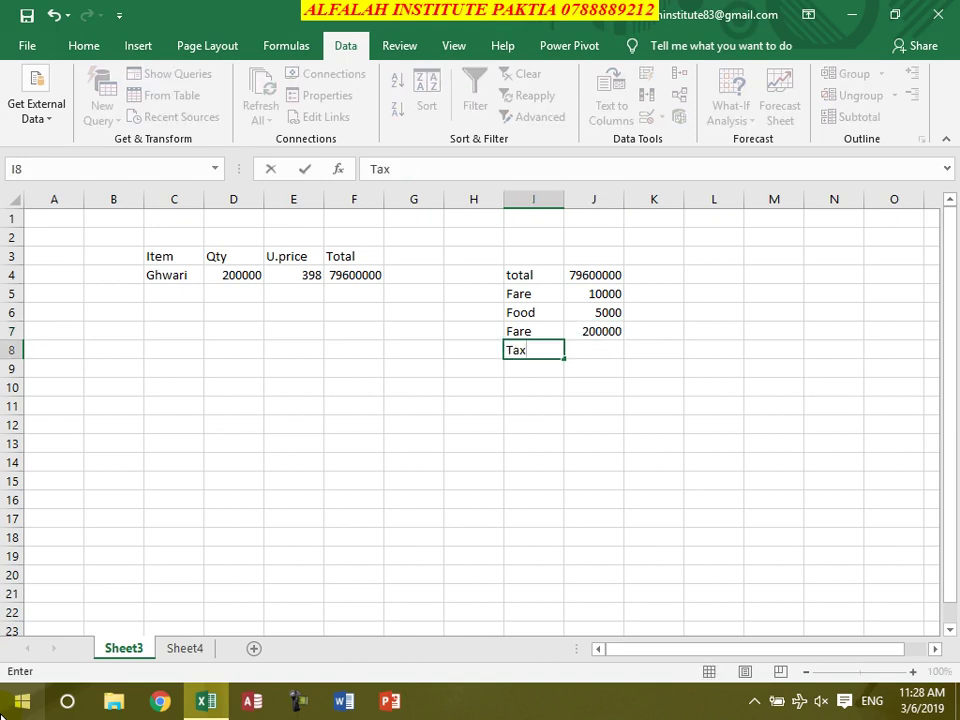
key("Tab")
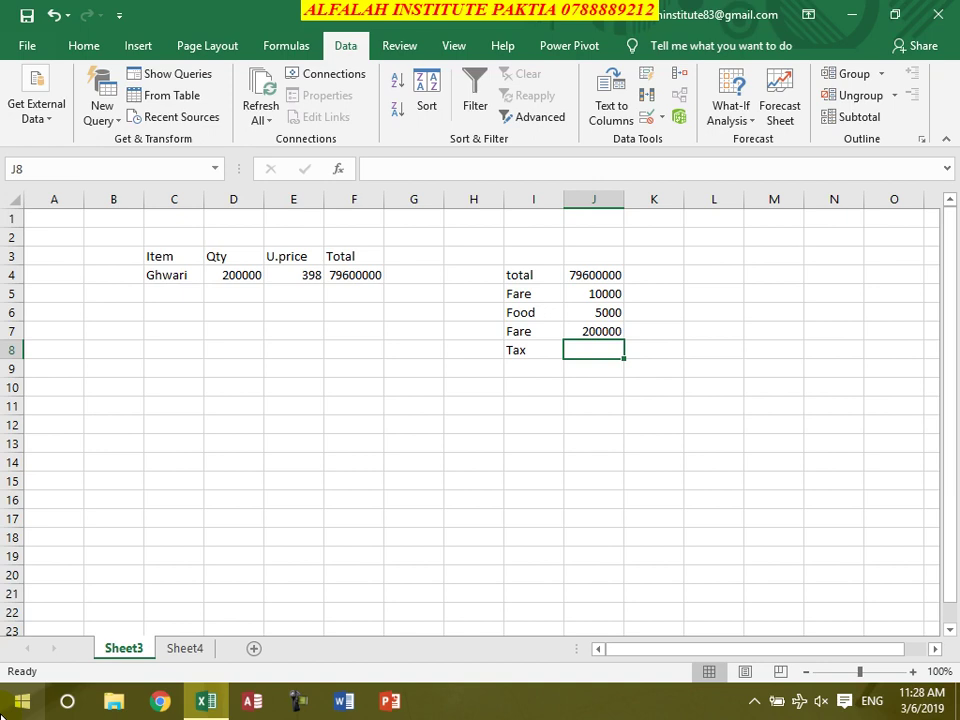
type("250000")
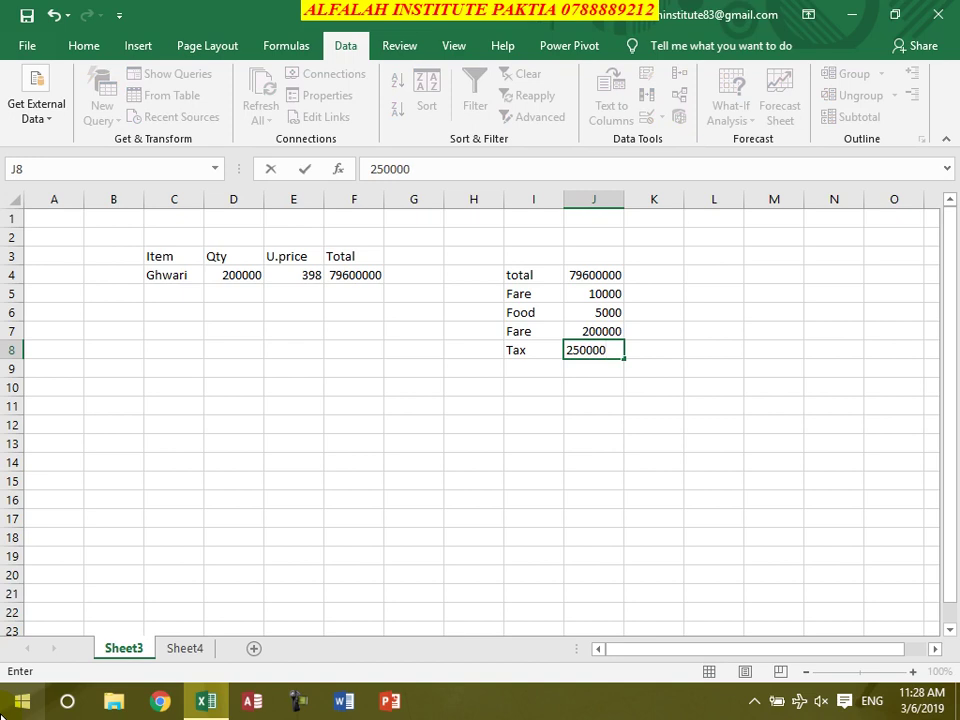
key("Return")
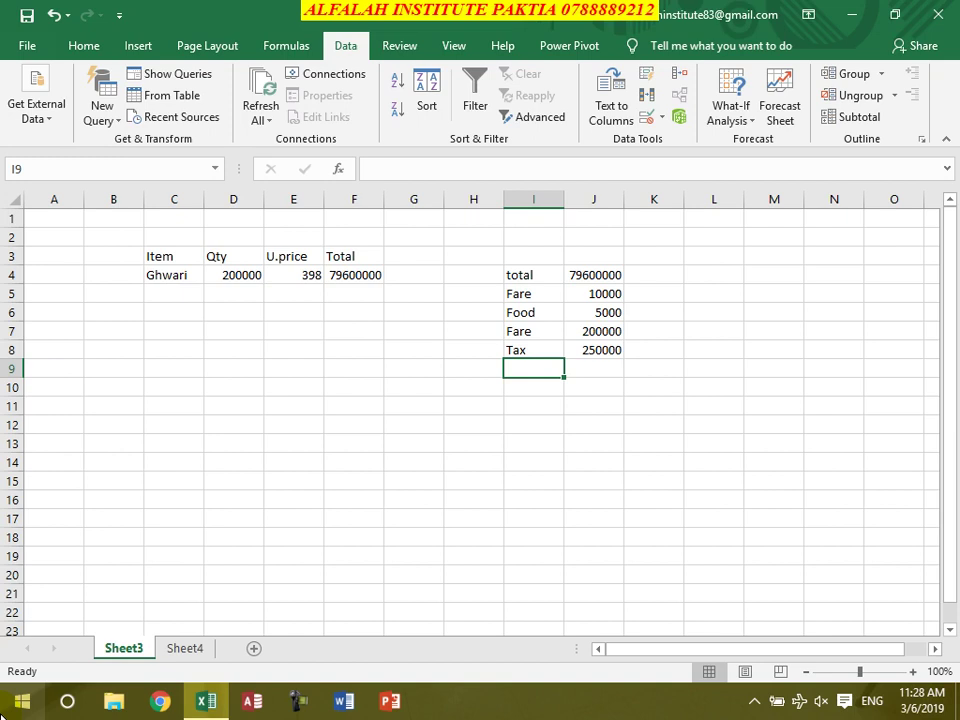
Add Police 7000 and Profit 500000, then begin a G.Total label
type("Police")
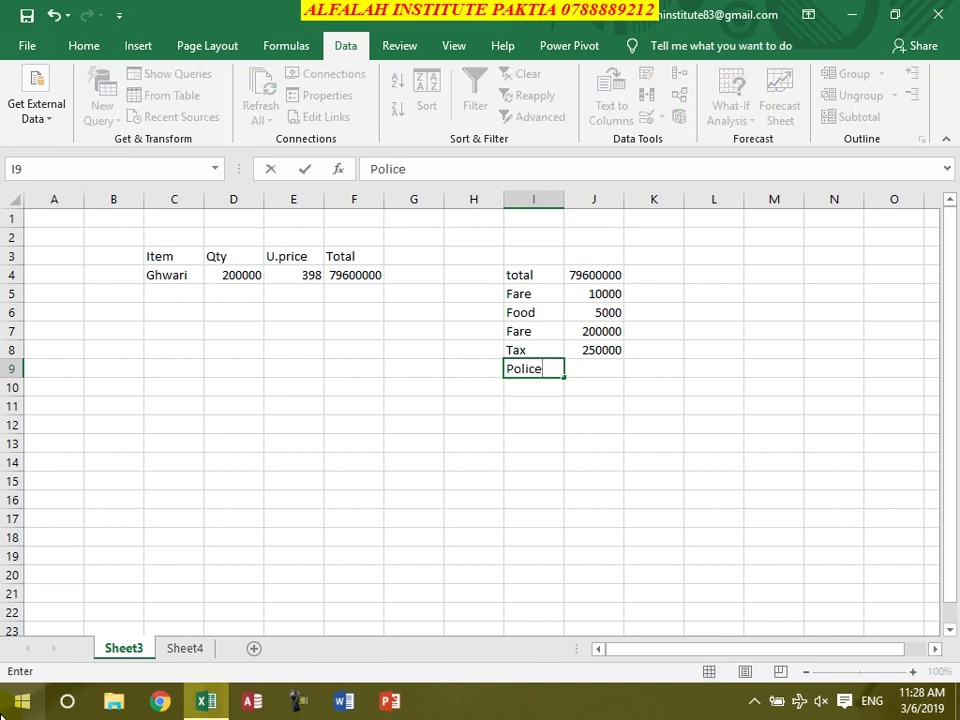
key("Tab")
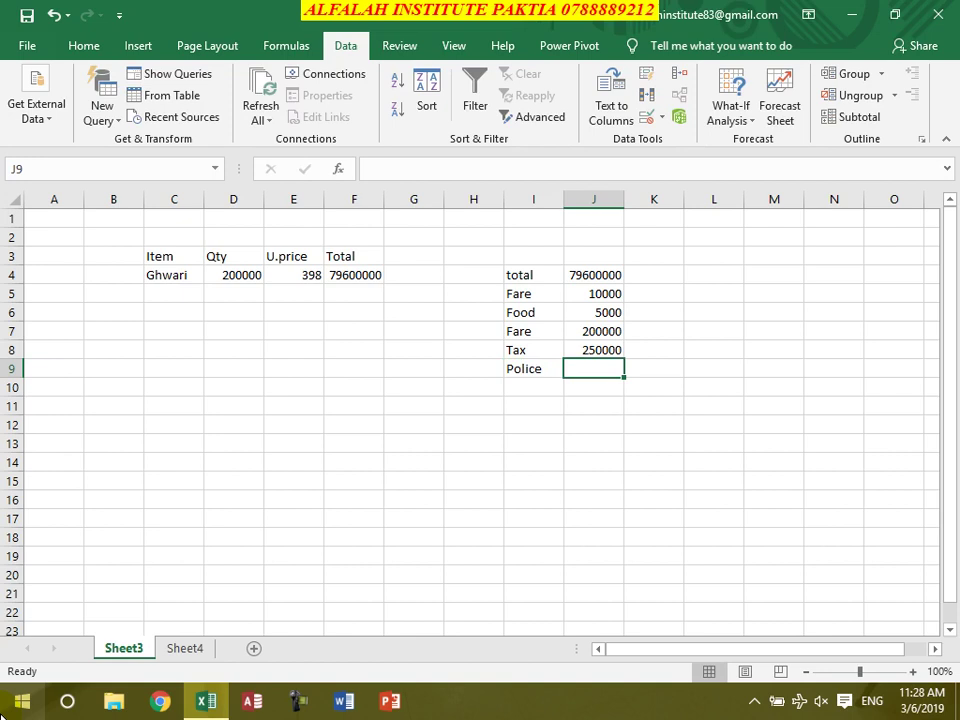
type("70000")
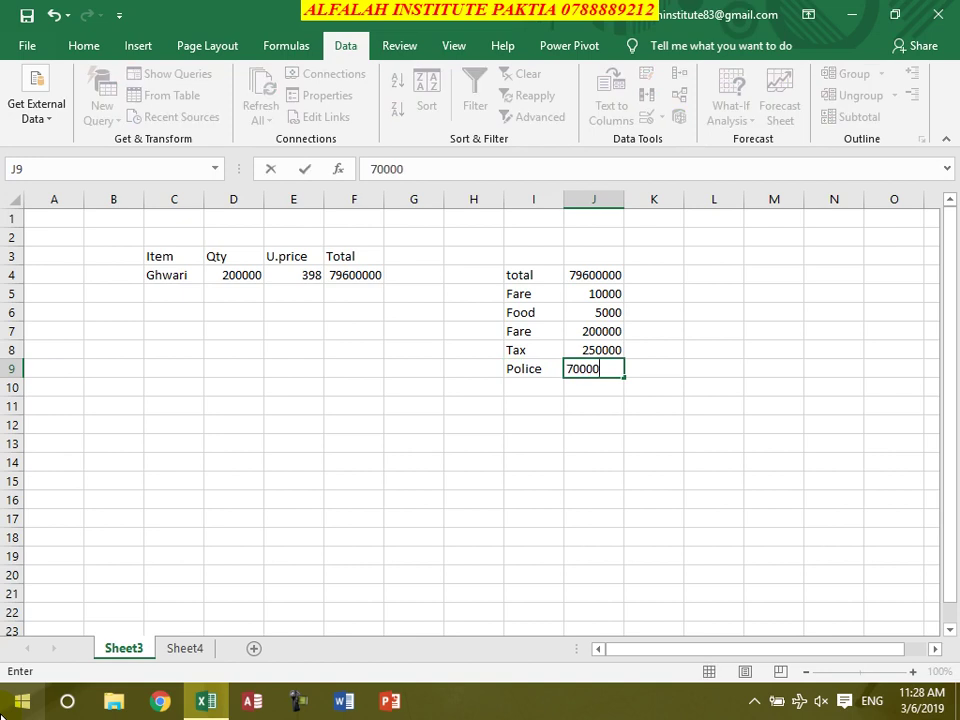
key("BackSpace")
key("Return")
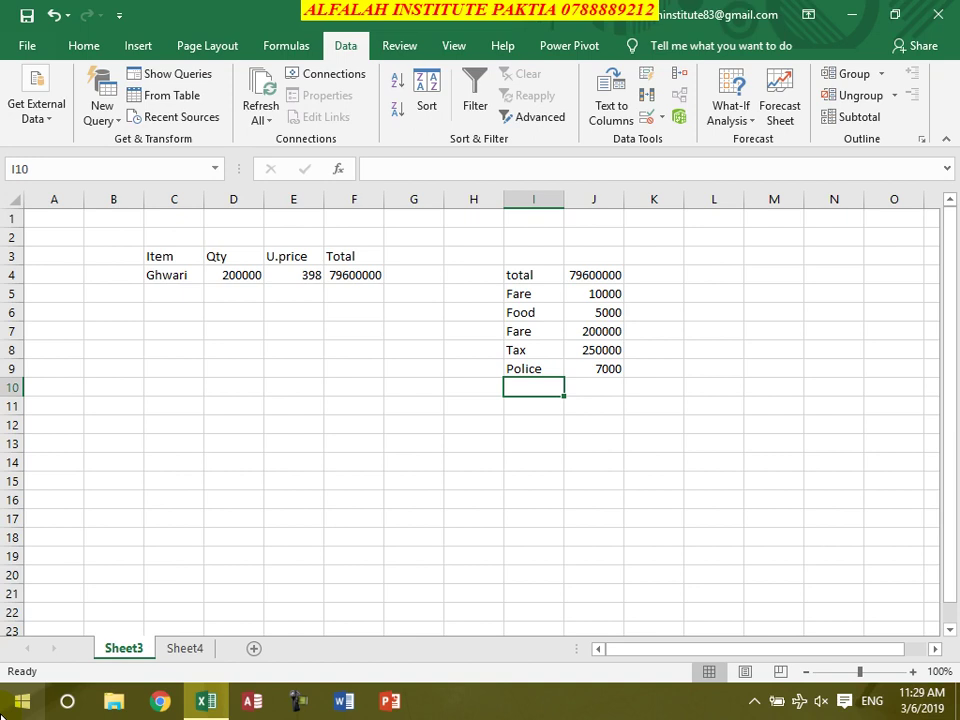
type("Profit")
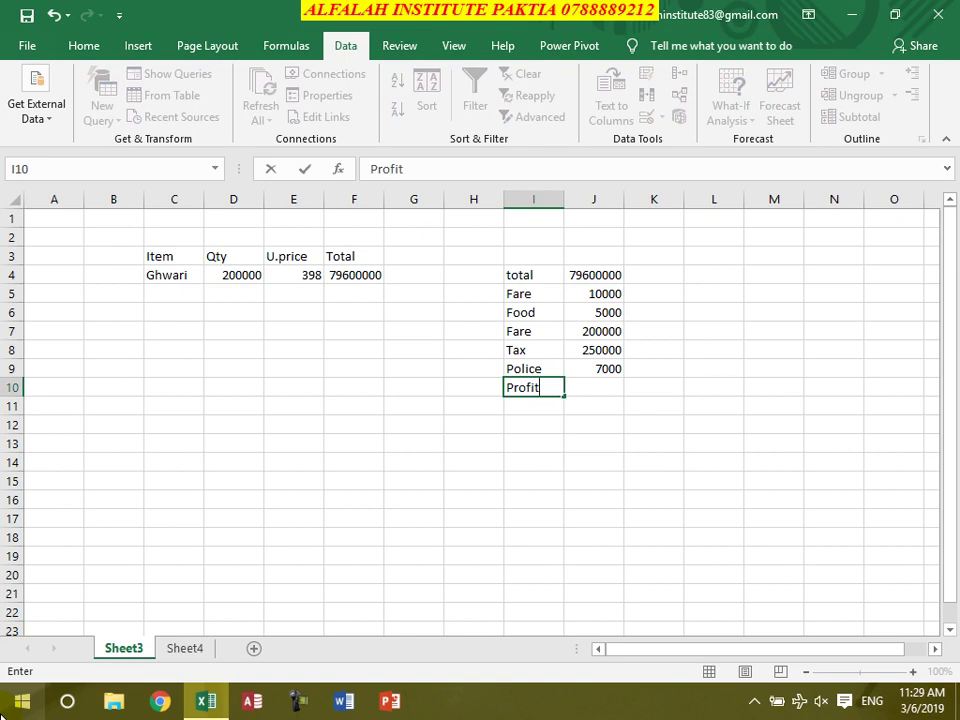
key("Tab")
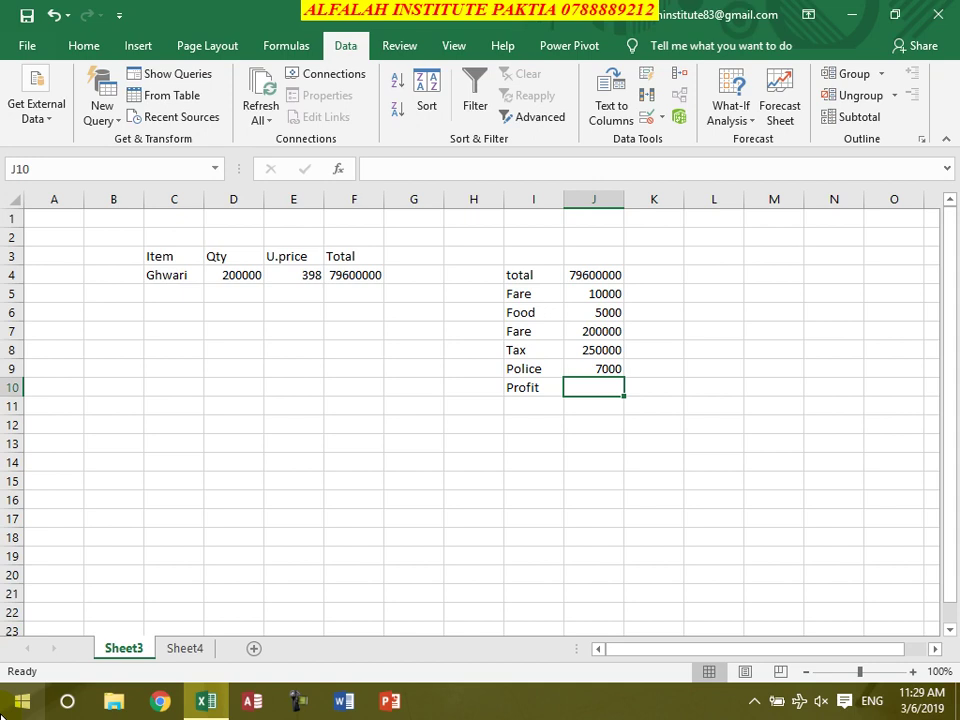
type("50000")
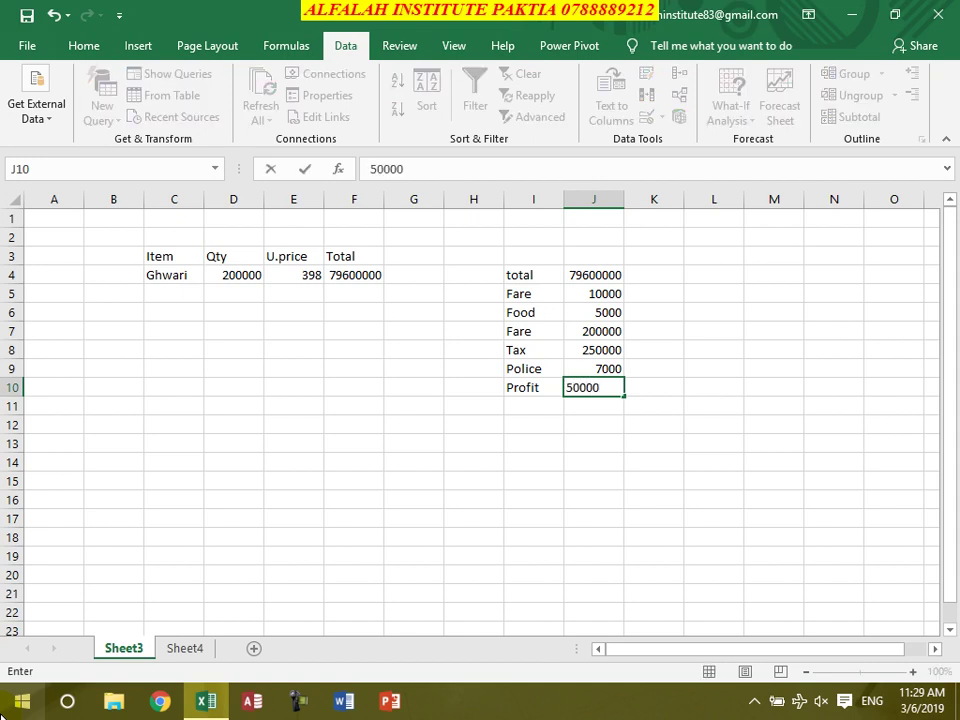
type("0")
key("Return")
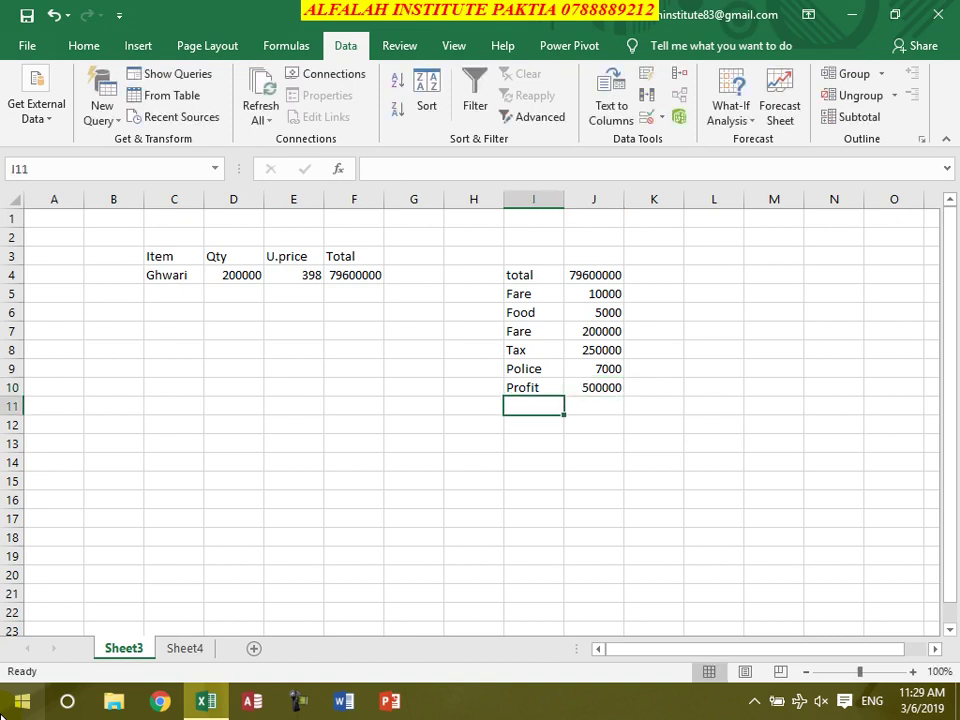
type("G.Total")
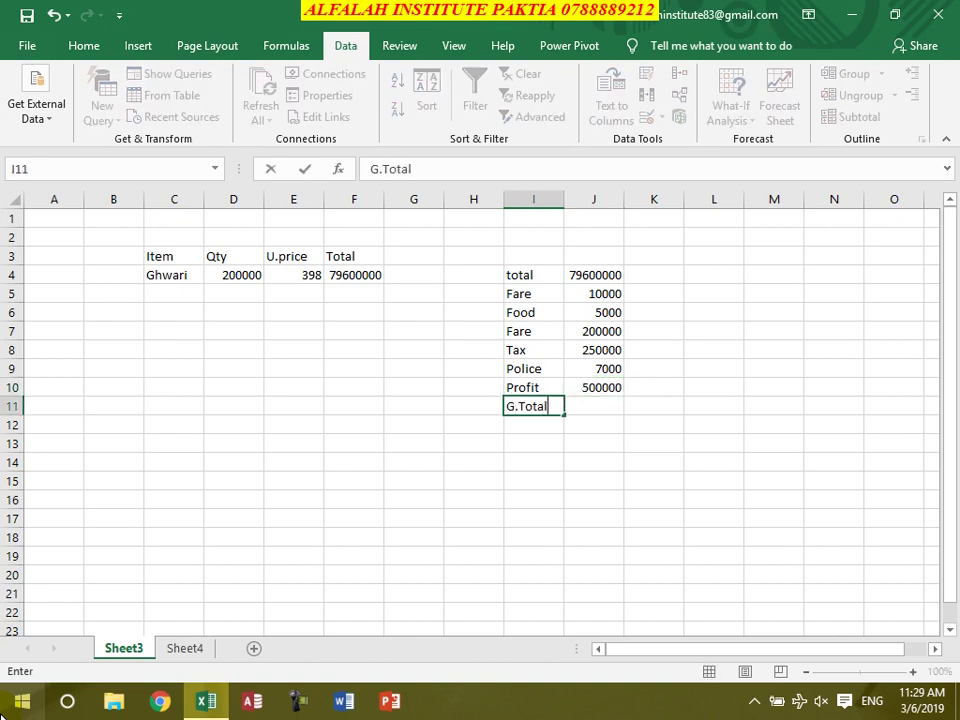
Sum J4:J10 into J11 with AutoSum for a G.Total of 80572000
key("Tab")
key("alt+equal")
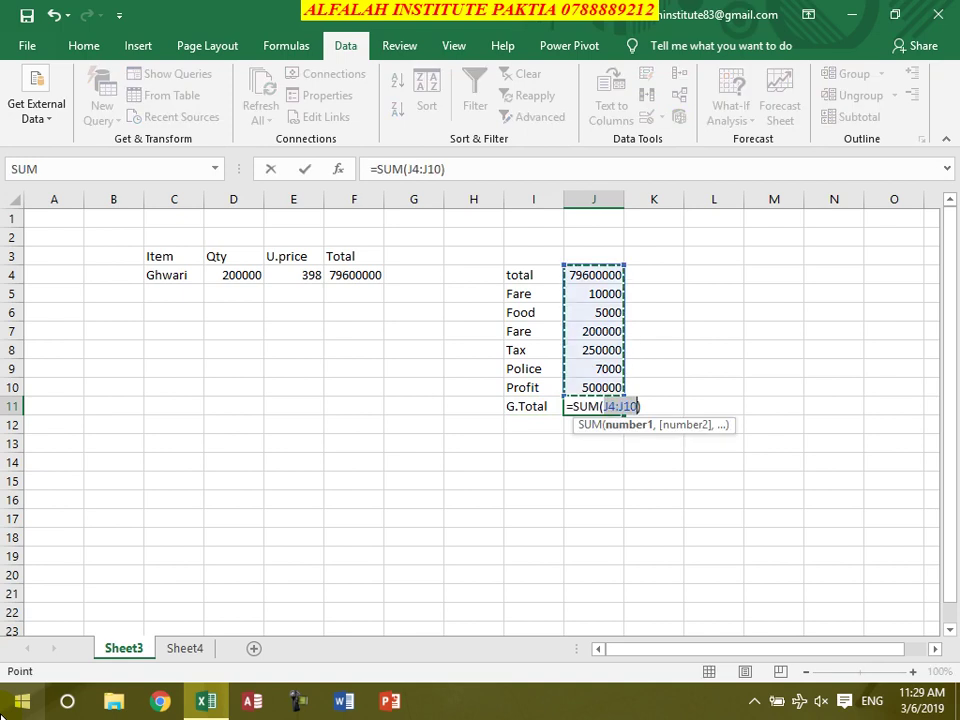
key("Return")
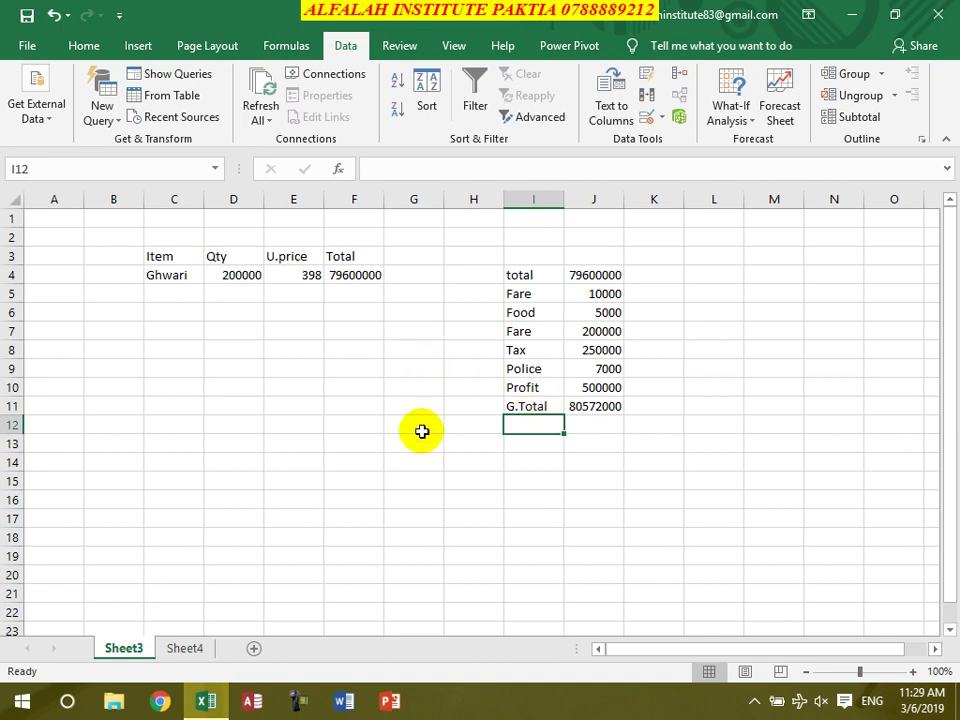
left_click(583, 411)
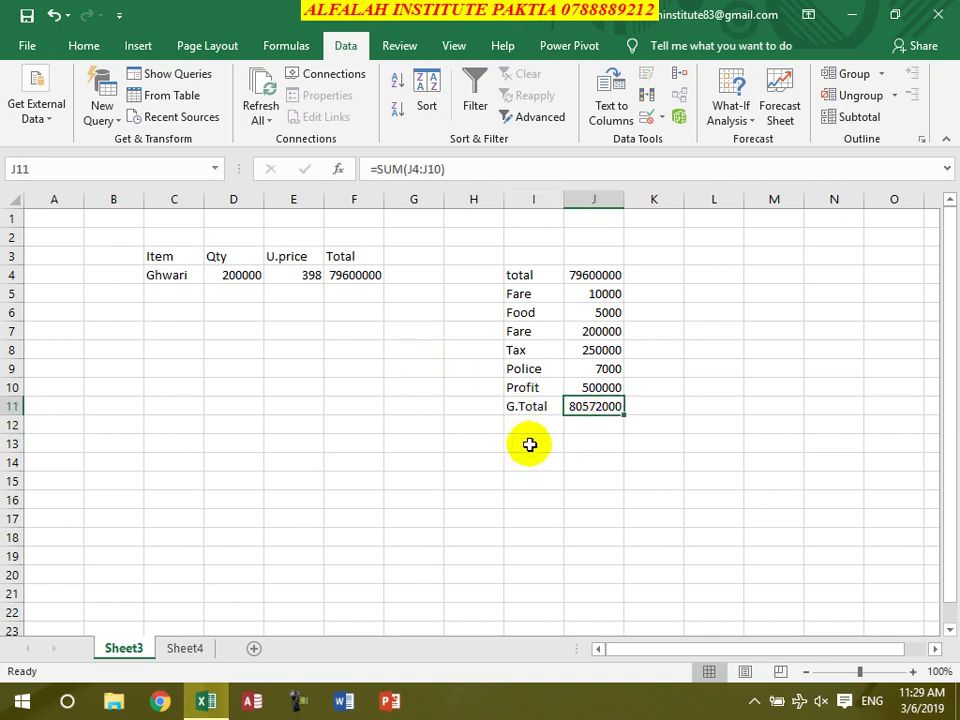
left_click(736, 118)
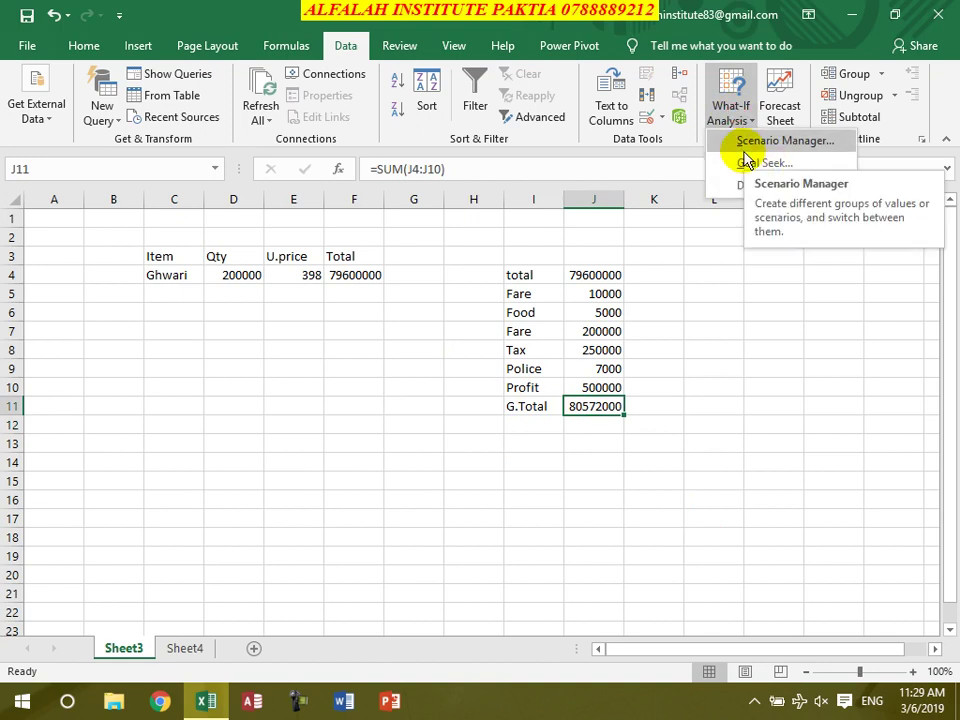
Goal Seek F4 to 80572000 by changing E4, making the unit price 402.86
left_click(354, 357)
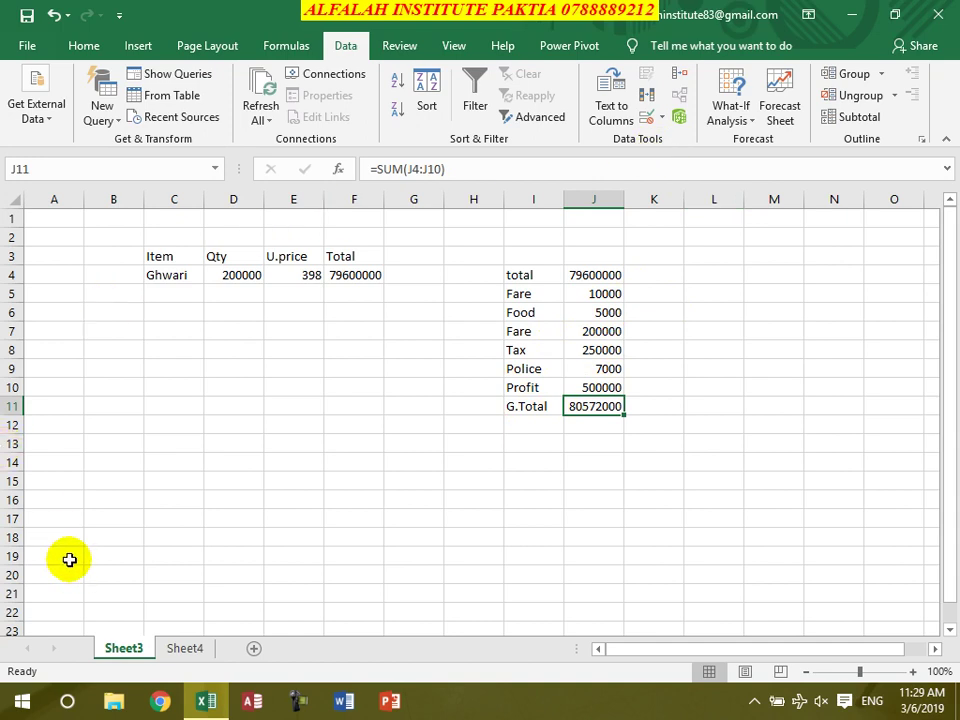
left_click(352, 276)
left_click(730, 115)
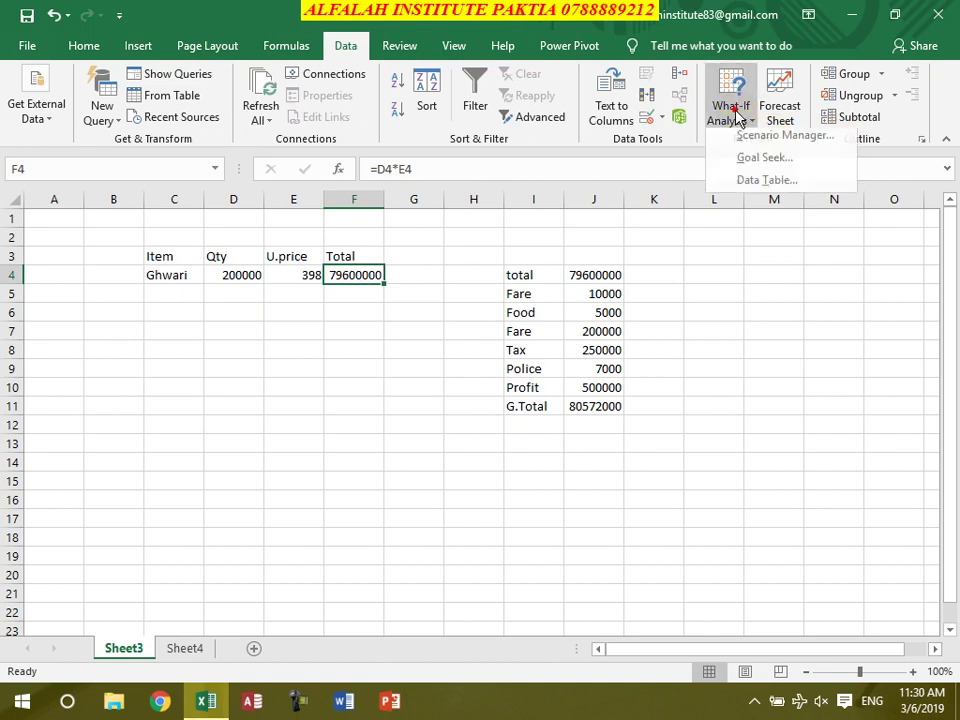
left_click(760, 164)
left_click(612, 218)
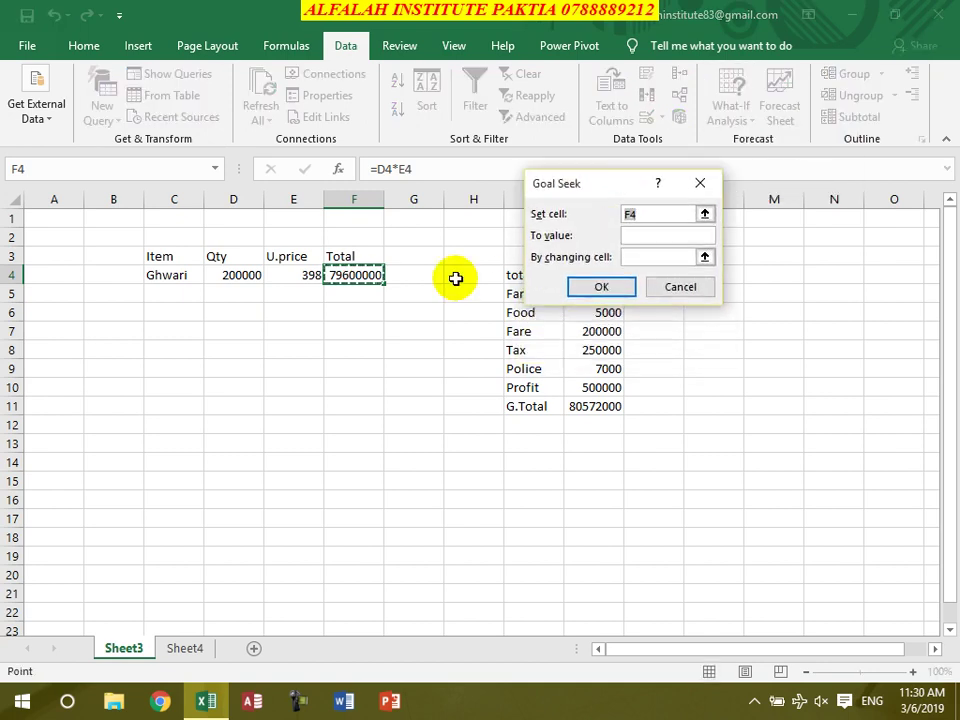
left_click(637, 235)
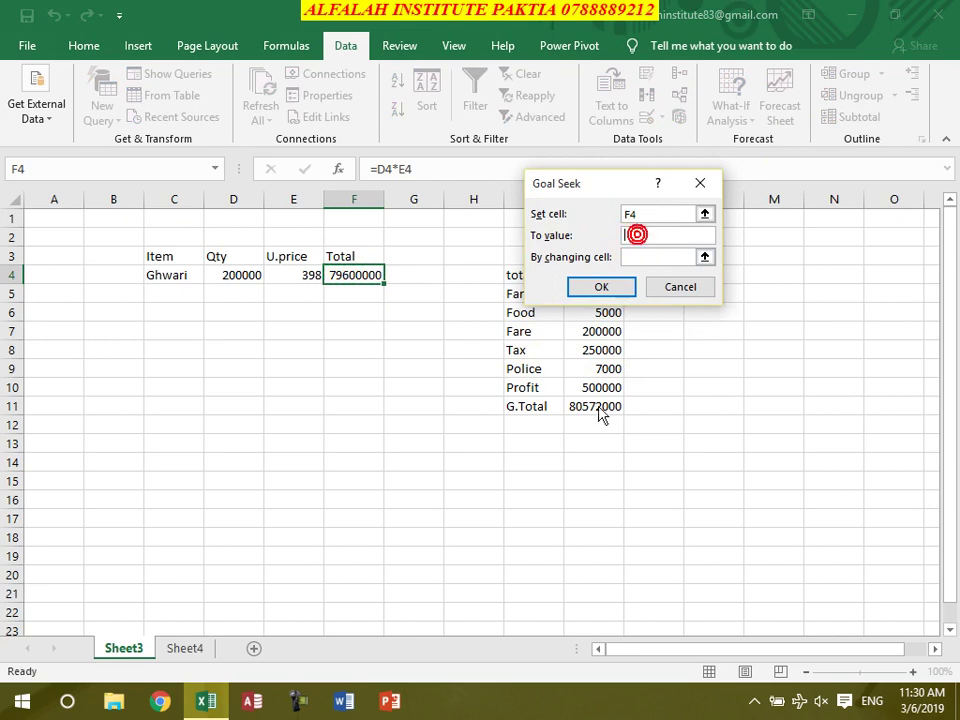
type("80572000")
left_click(645, 258)
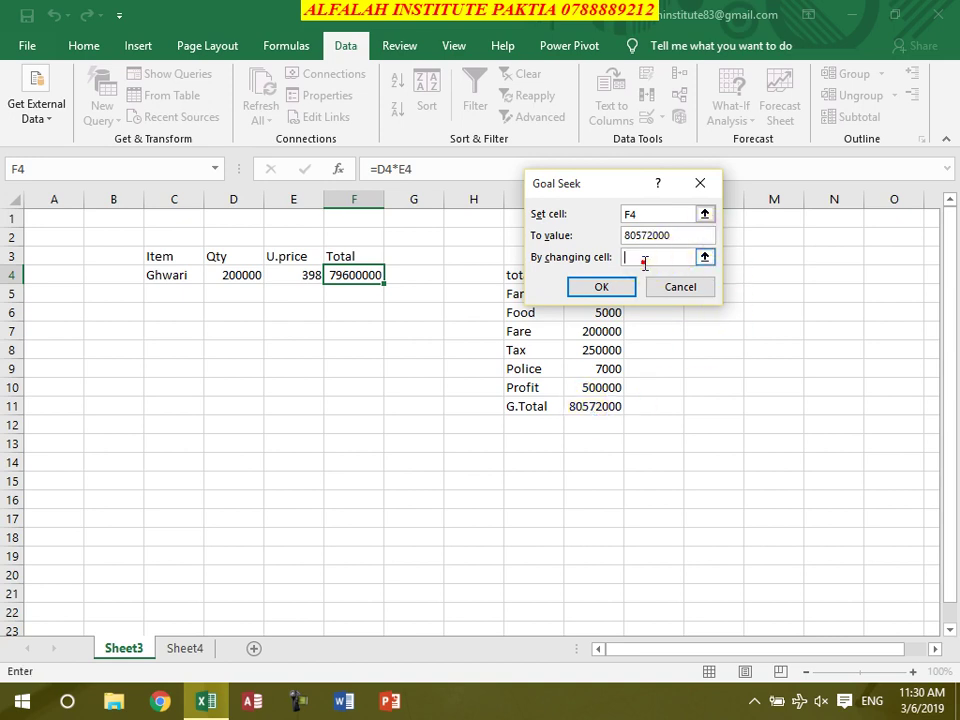
left_click(290, 277)
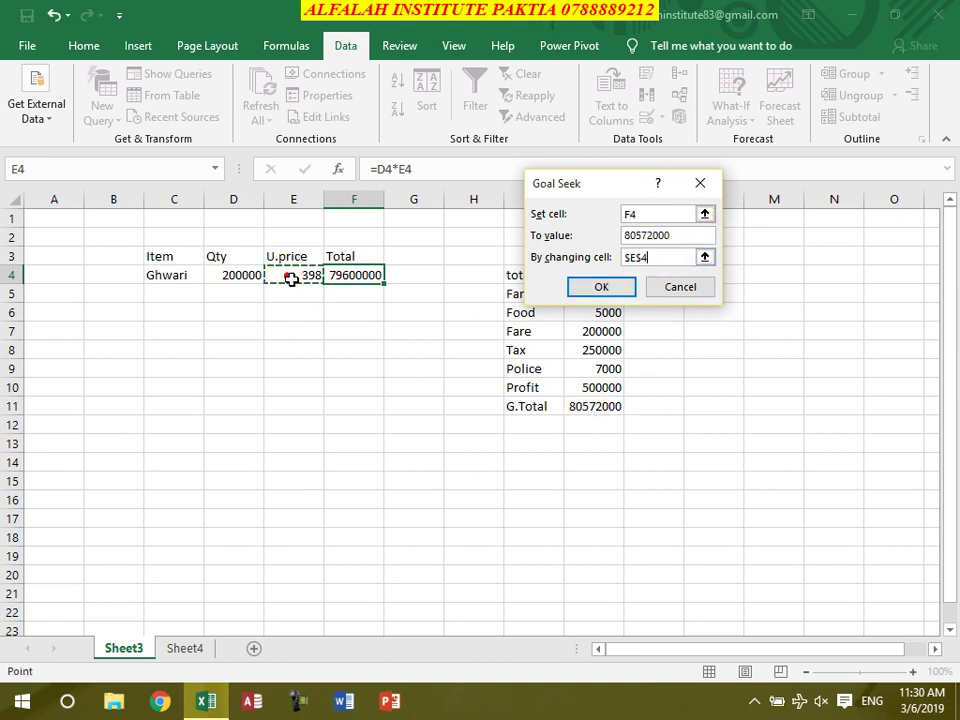
left_click(601, 288)
left_click(597, 284)
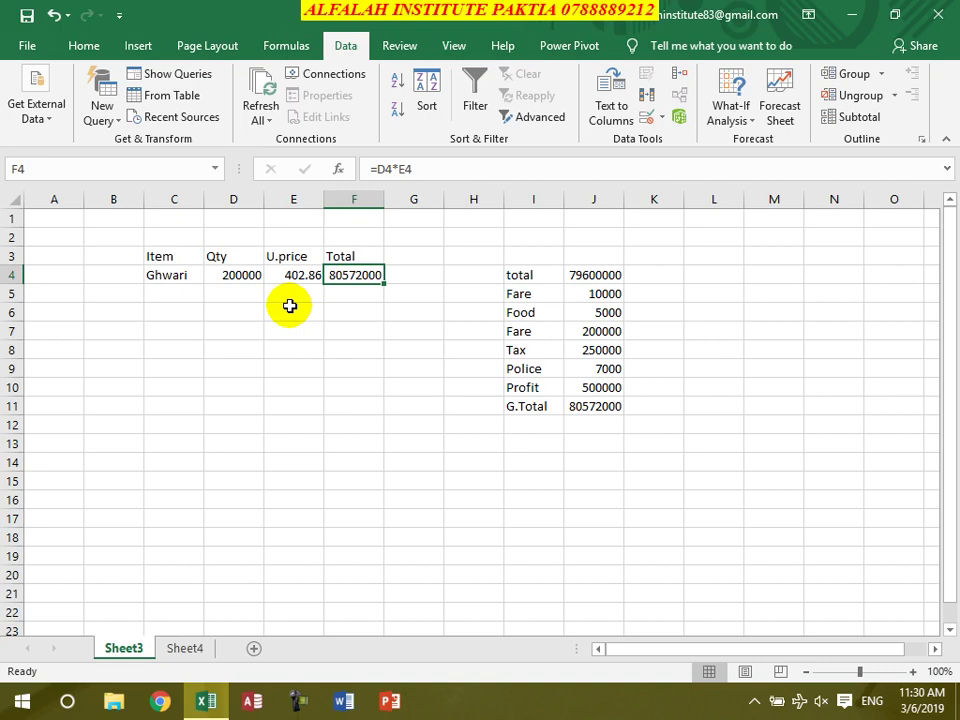
left_click(593, 388)
Change the Profit amount in J10 to 1000000, then select Total cell F4
type("10000")
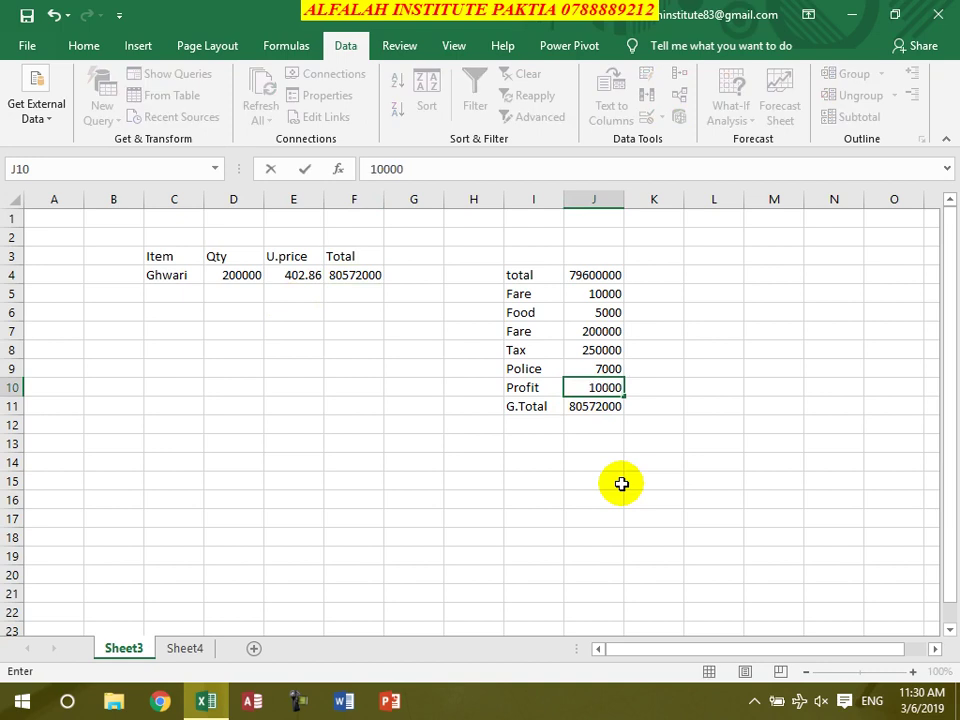
type("00")
key("Return")
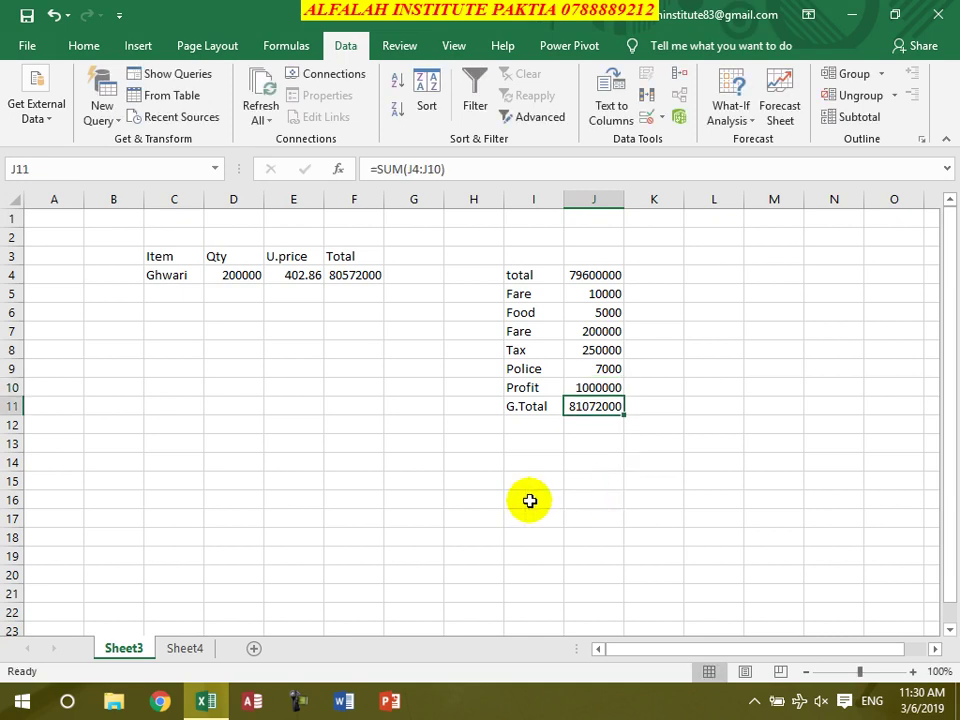
left_click(356, 274)
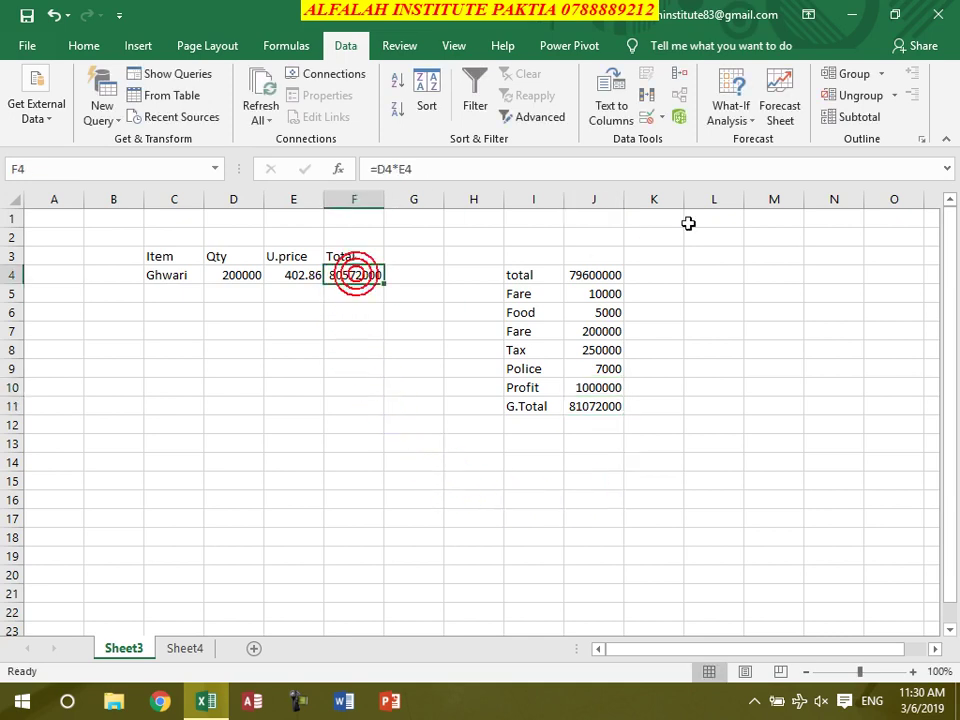
Goal Seek F4 to 81072000 by changing E4, raising the unit price to 405.36
left_click(735, 112)
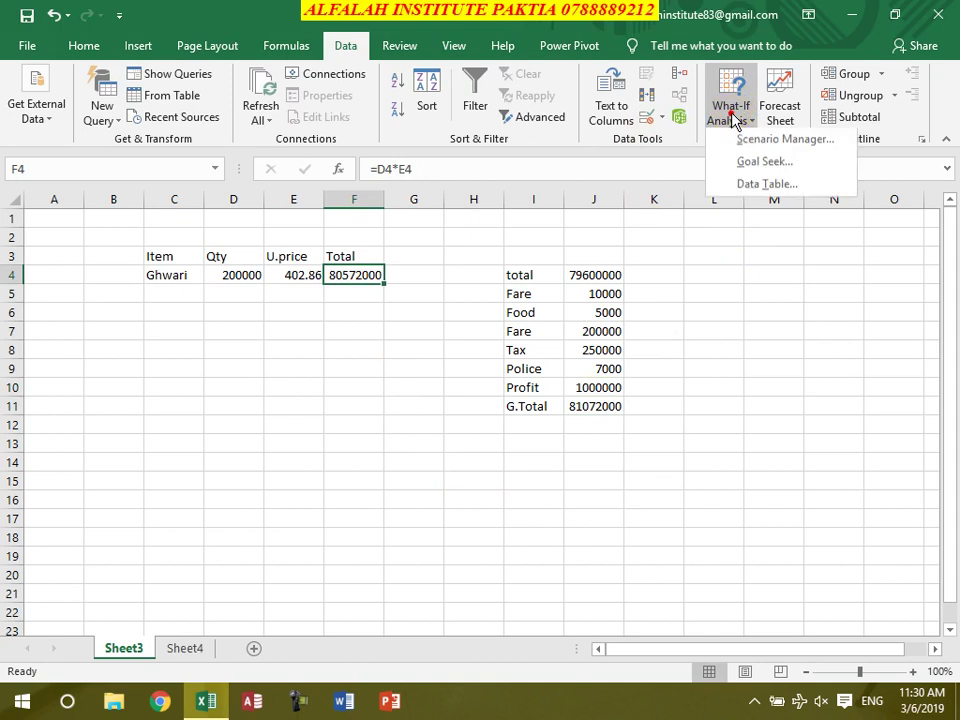
left_click(749, 162)
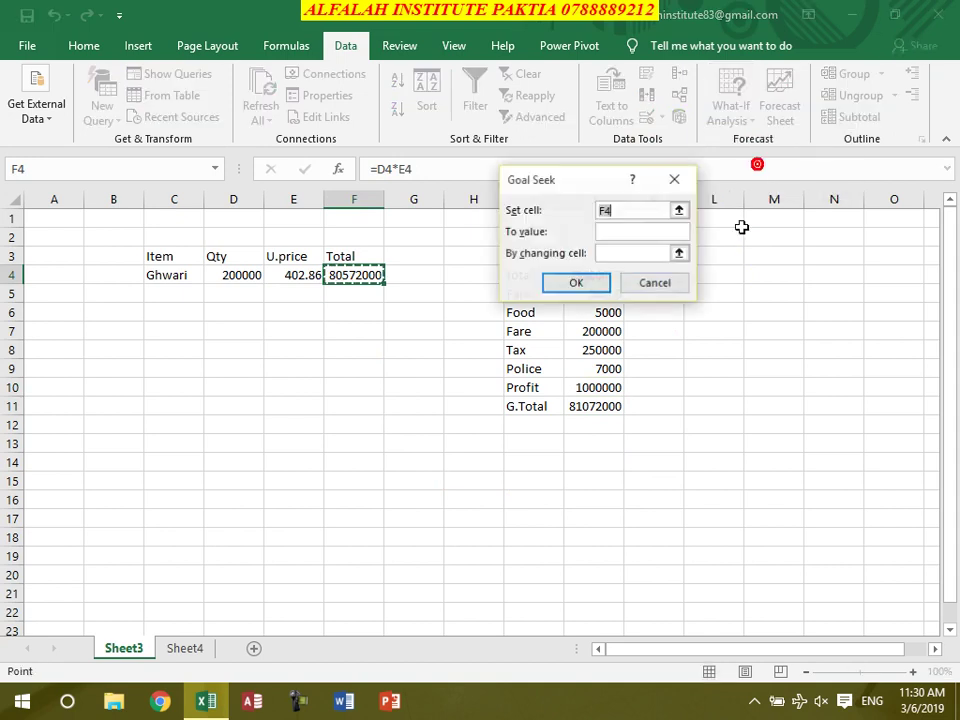
left_click(610, 231)
type("810")
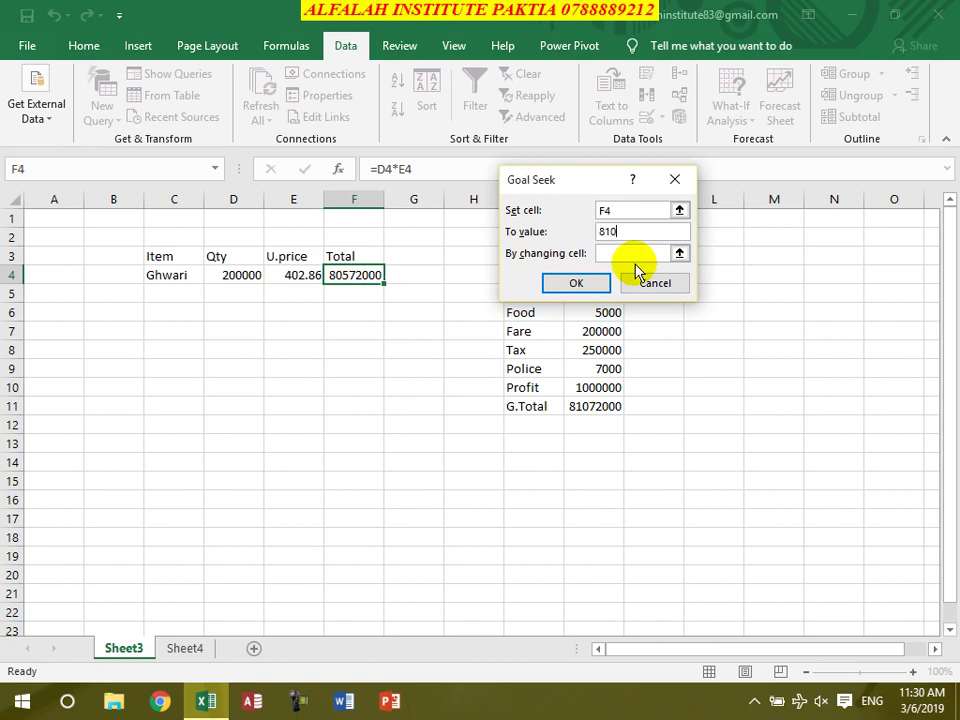
type("72000")
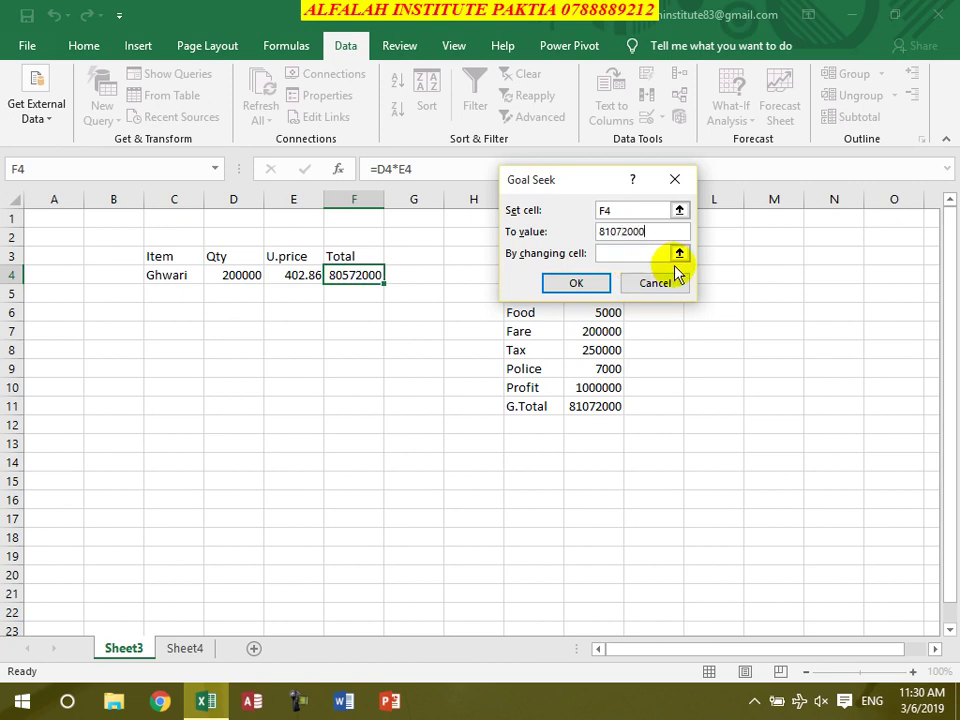
left_click(645, 253)
left_click(308, 274)
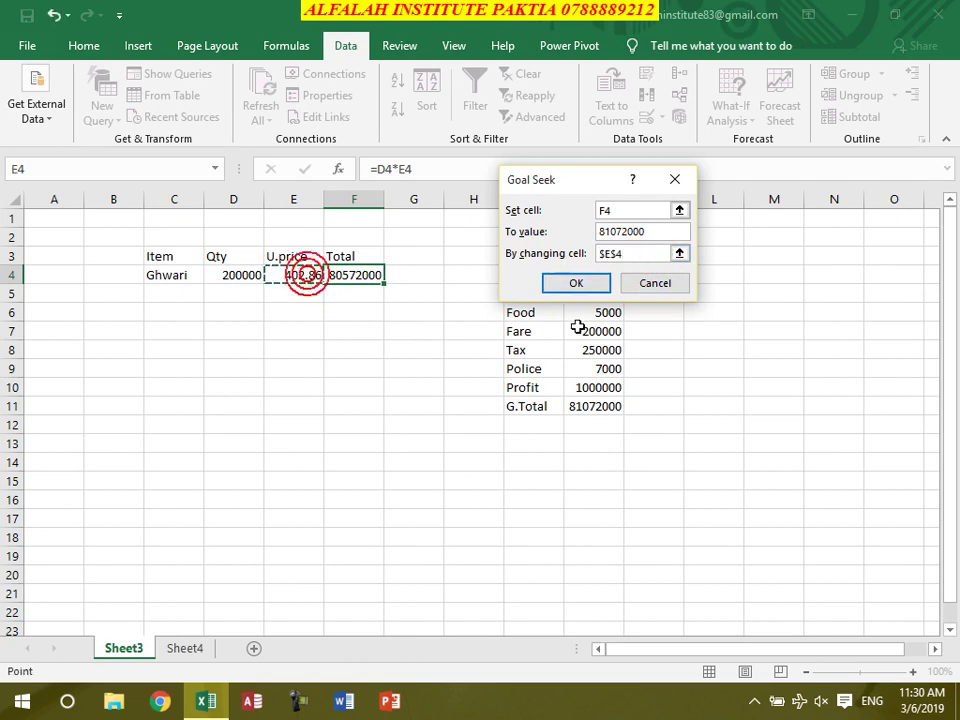
left_click(575, 283)
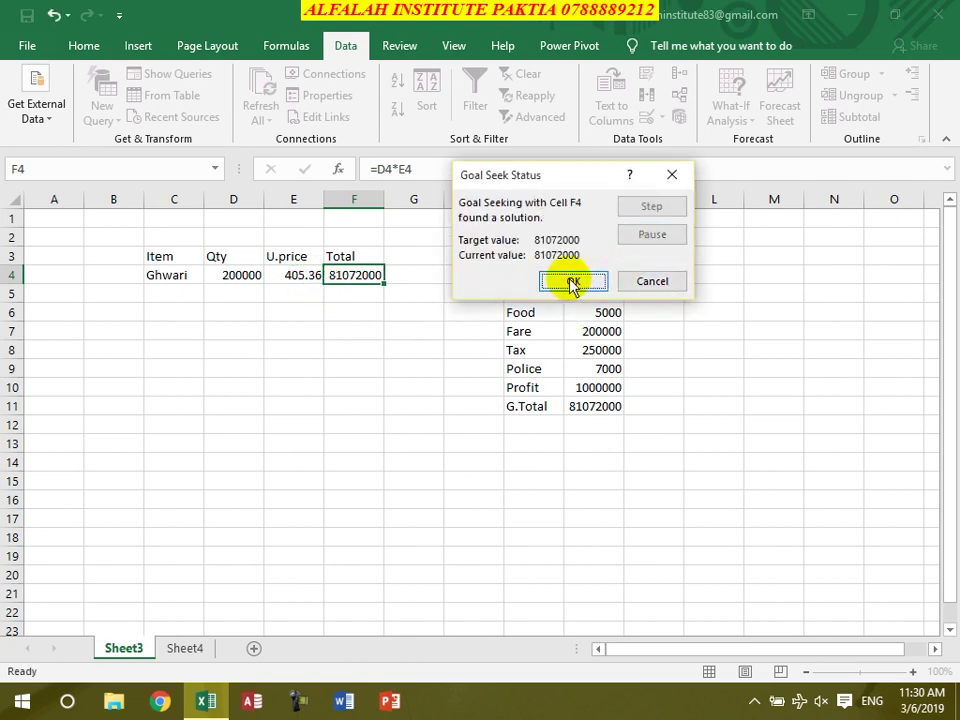
left_click(573, 281)
left_click(418, 368)
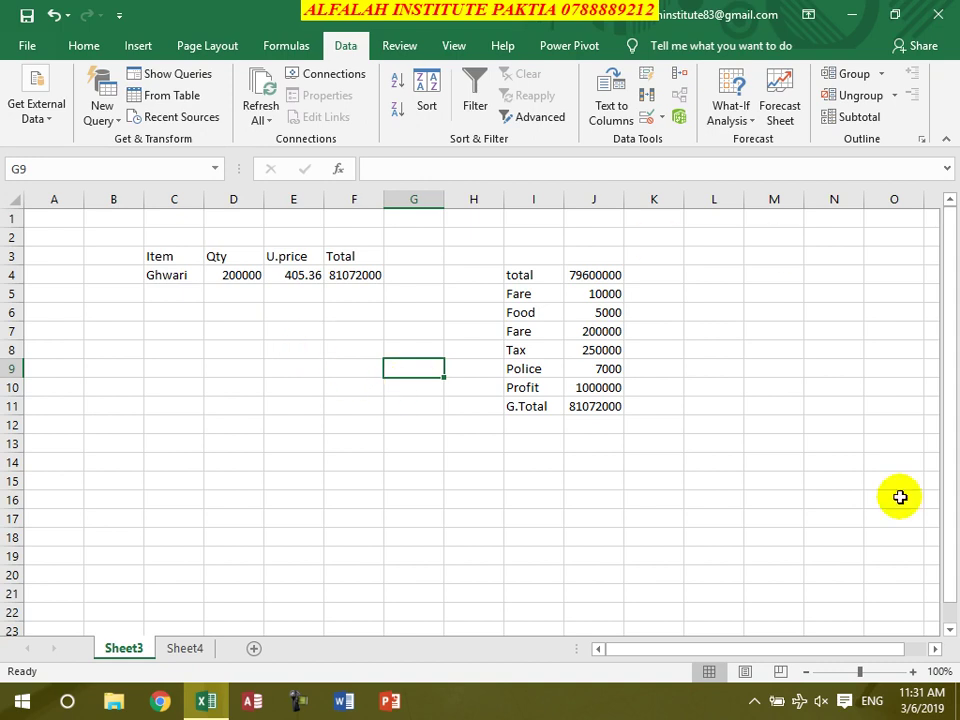
left_click(410, 462)
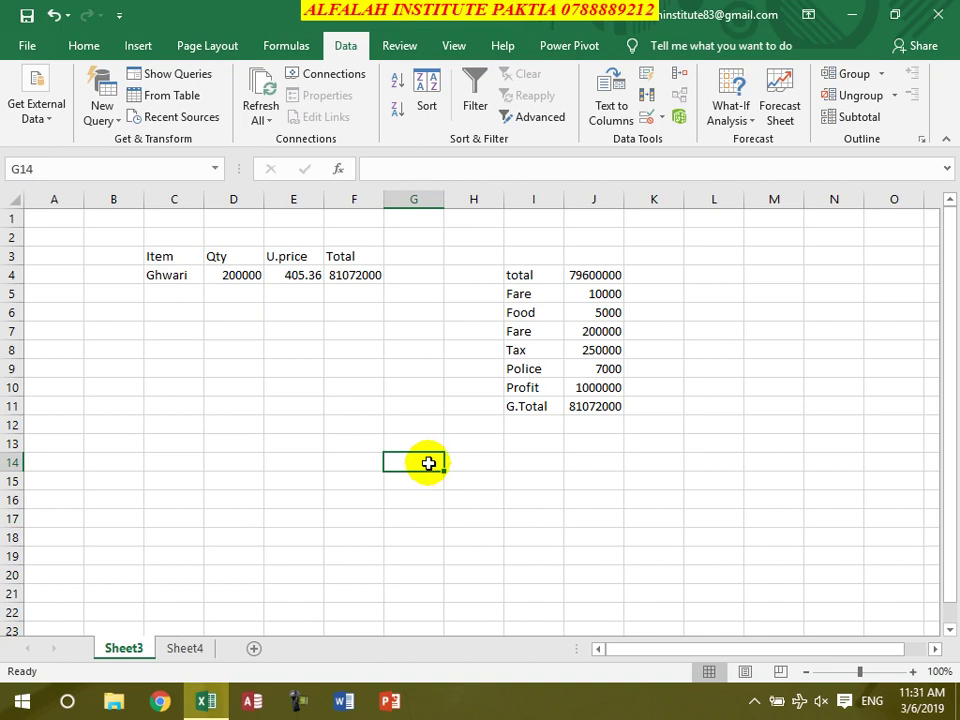
left_click(373, 418)
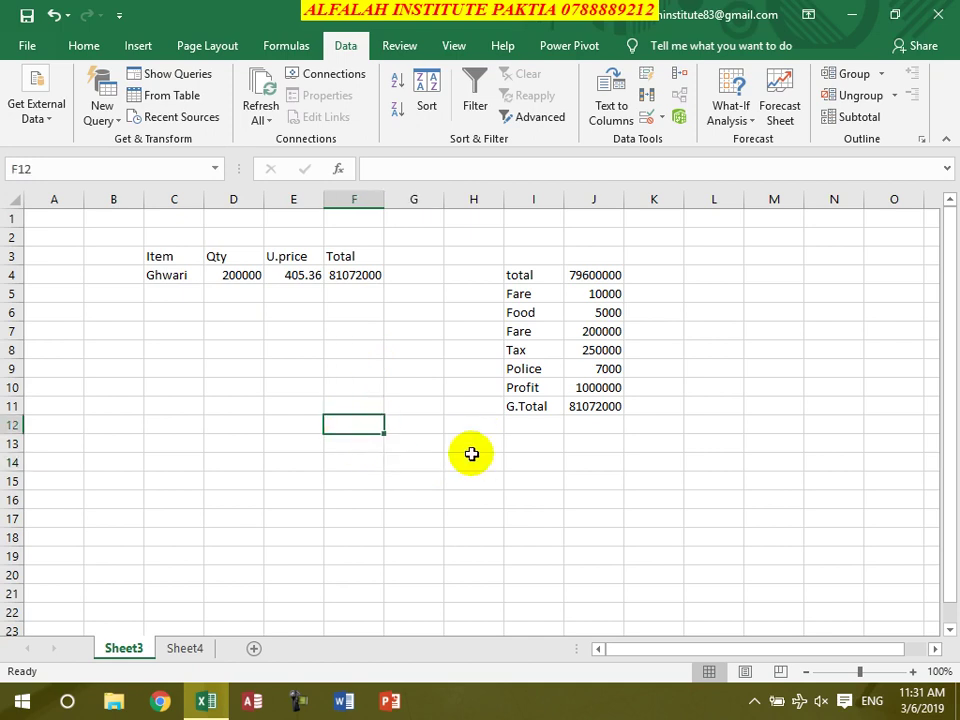
left_click(296, 276)
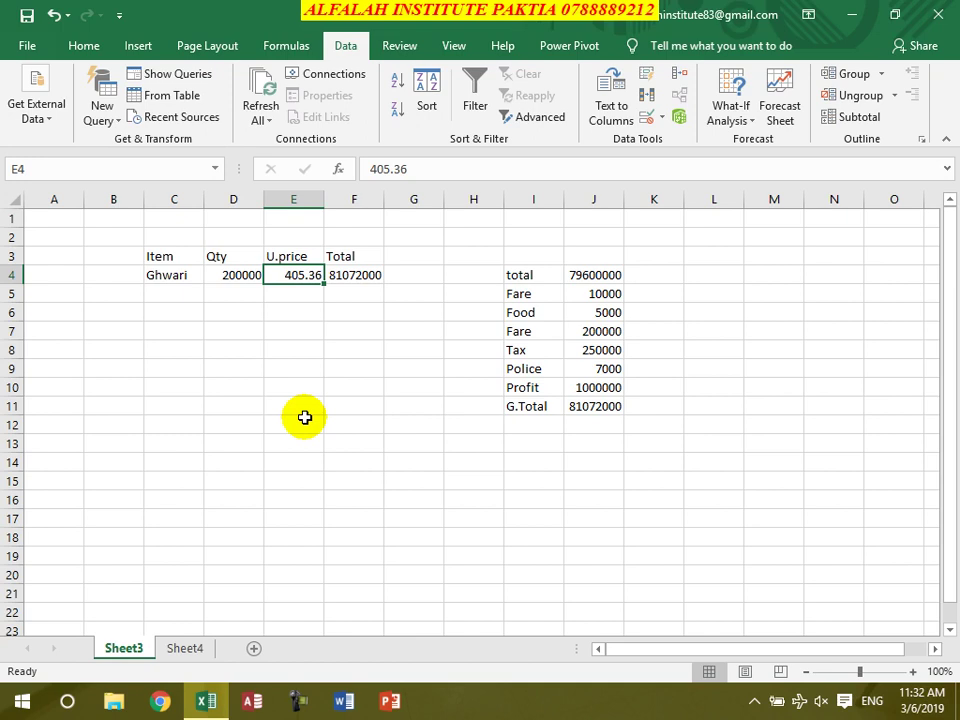
left_click(200, 647)
left_click(122, 648)
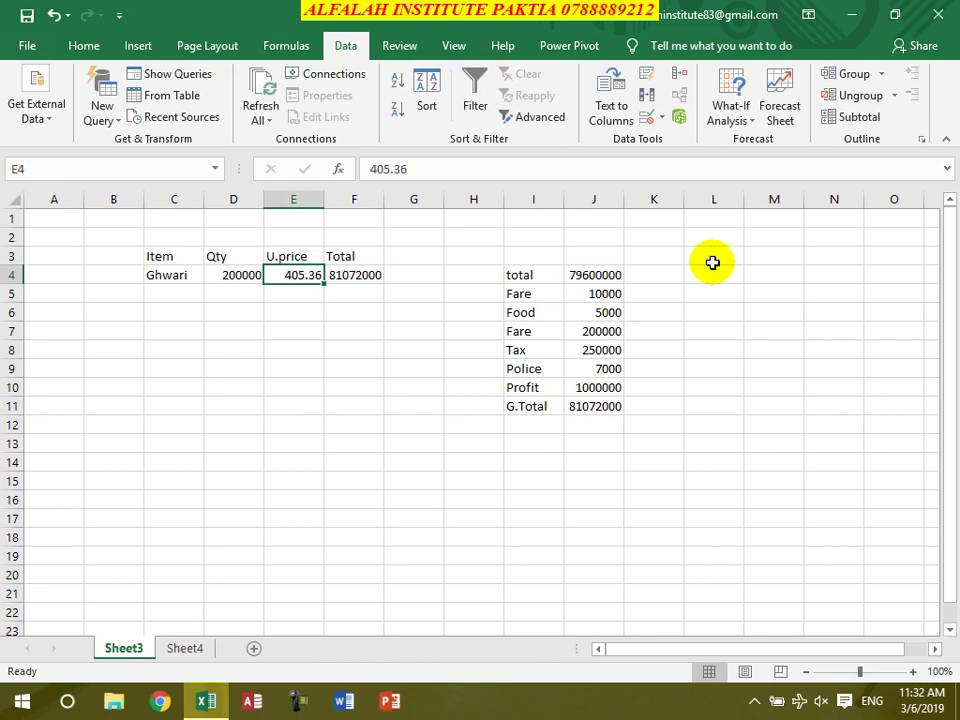
Delete Sheet3 and add a new sheet, returning to Sheet4
right_click(120, 650)
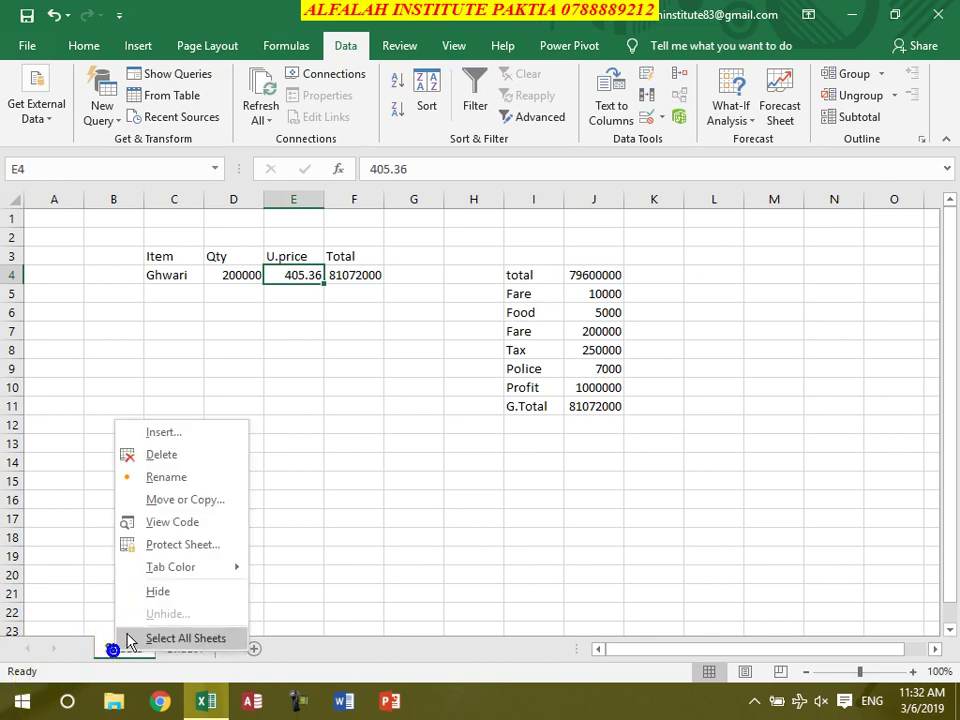
left_click(177, 451)
left_click(450, 402)
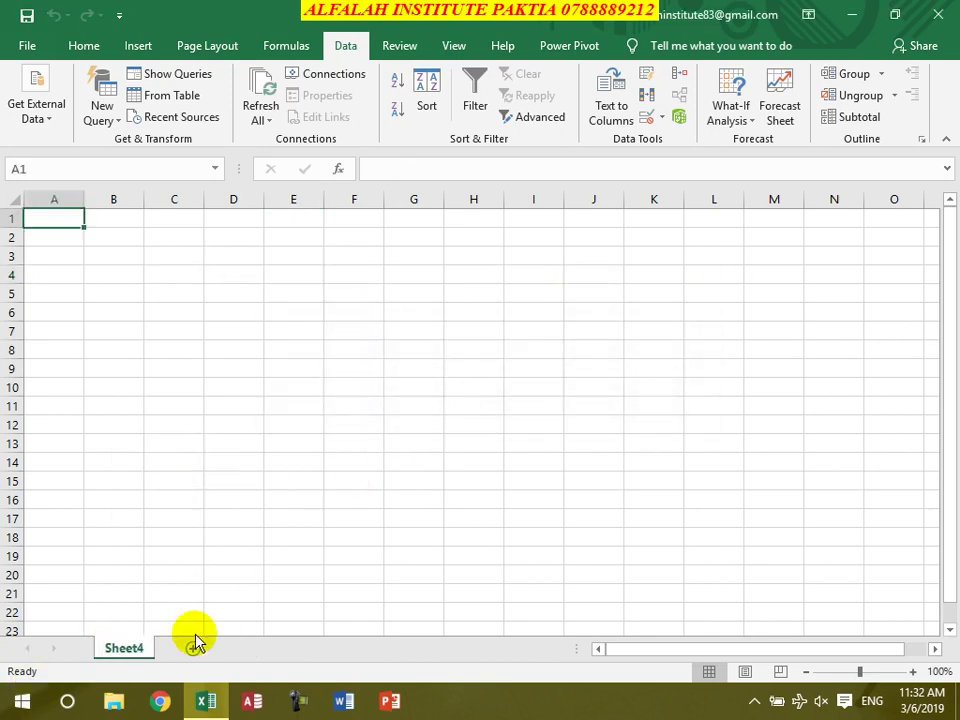
left_click(195, 650)
left_click(135, 646, "ctrl")
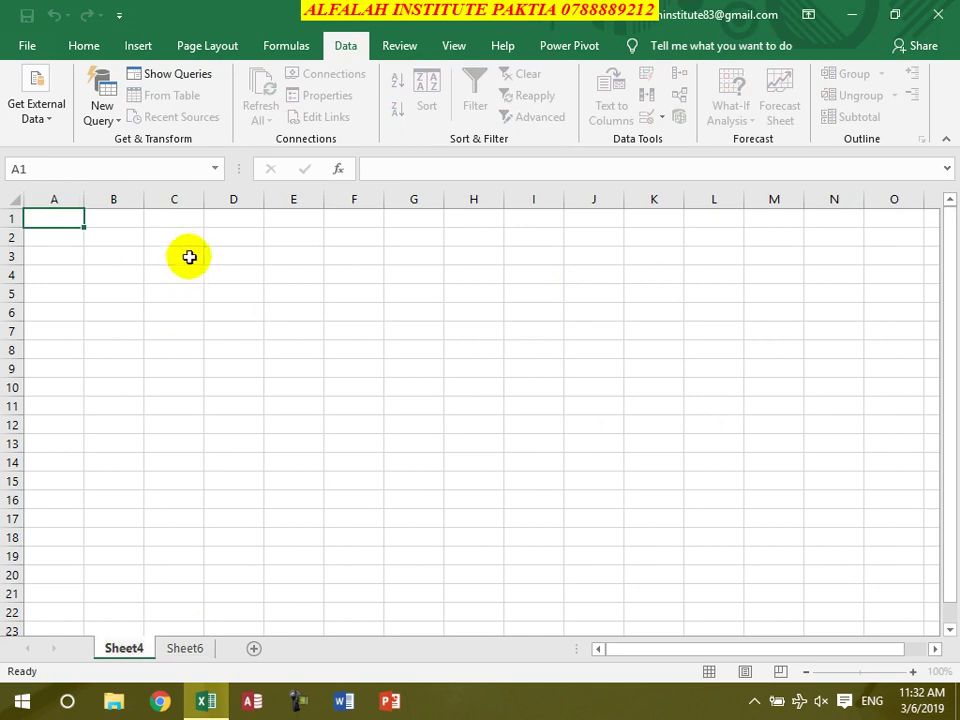
Merge and centre C2:J6 and type the construction company's full name
left_click_drag(178, 236, 604, 312)
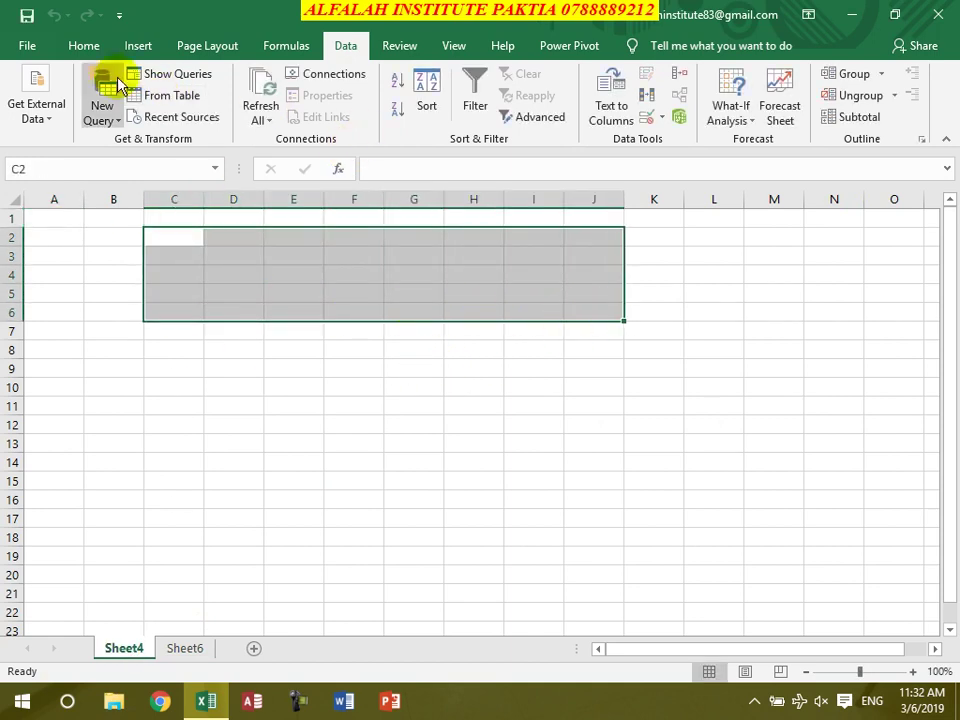
left_click(94, 50)
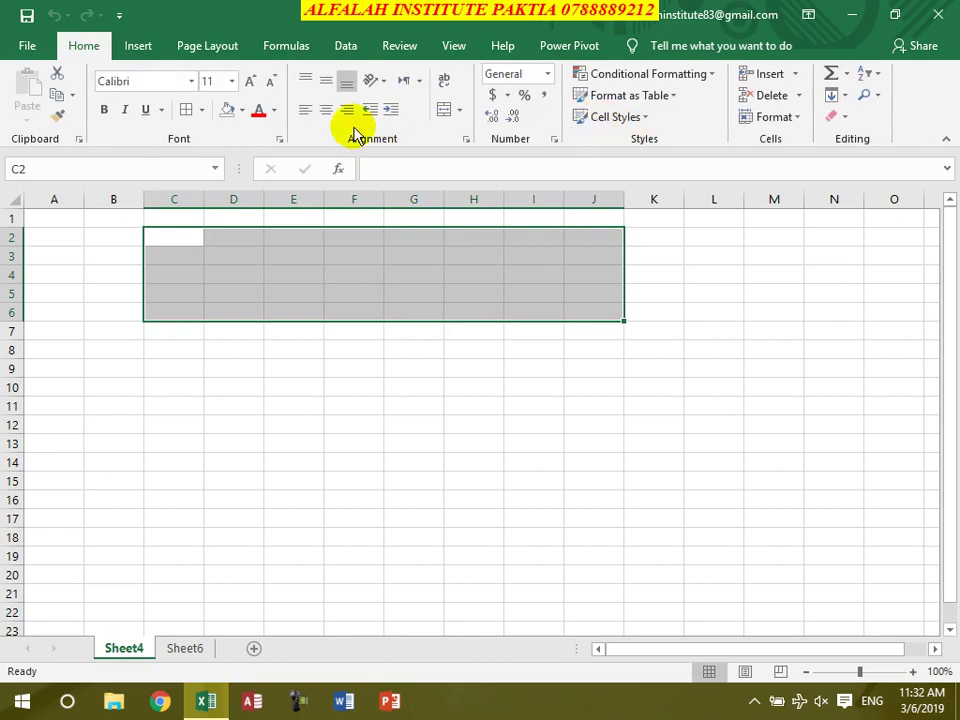
left_click(445, 111)
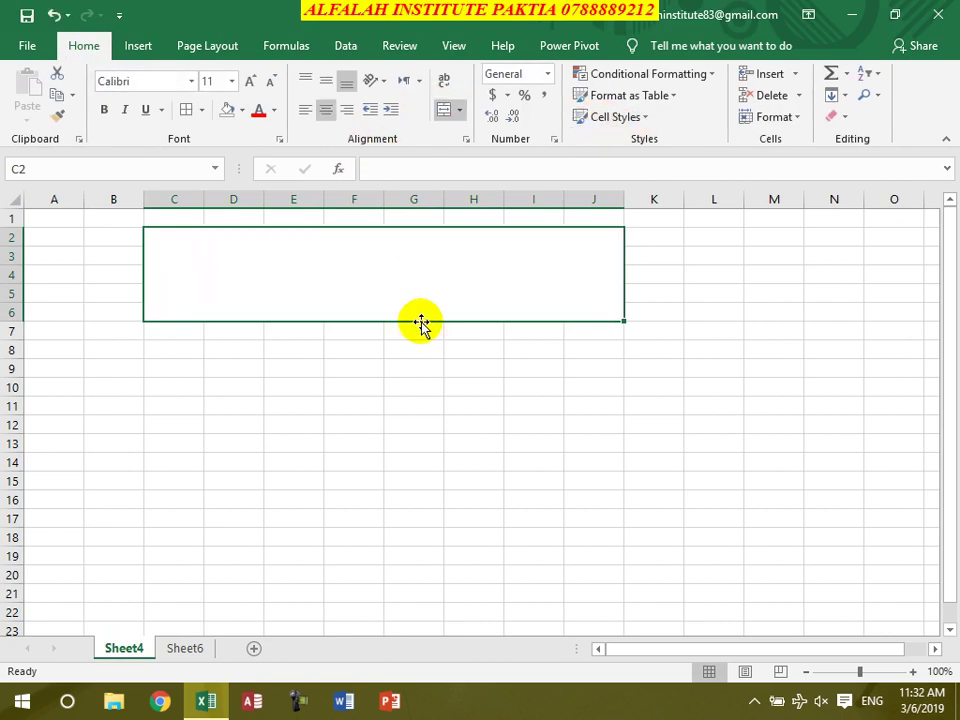
type("ruction")
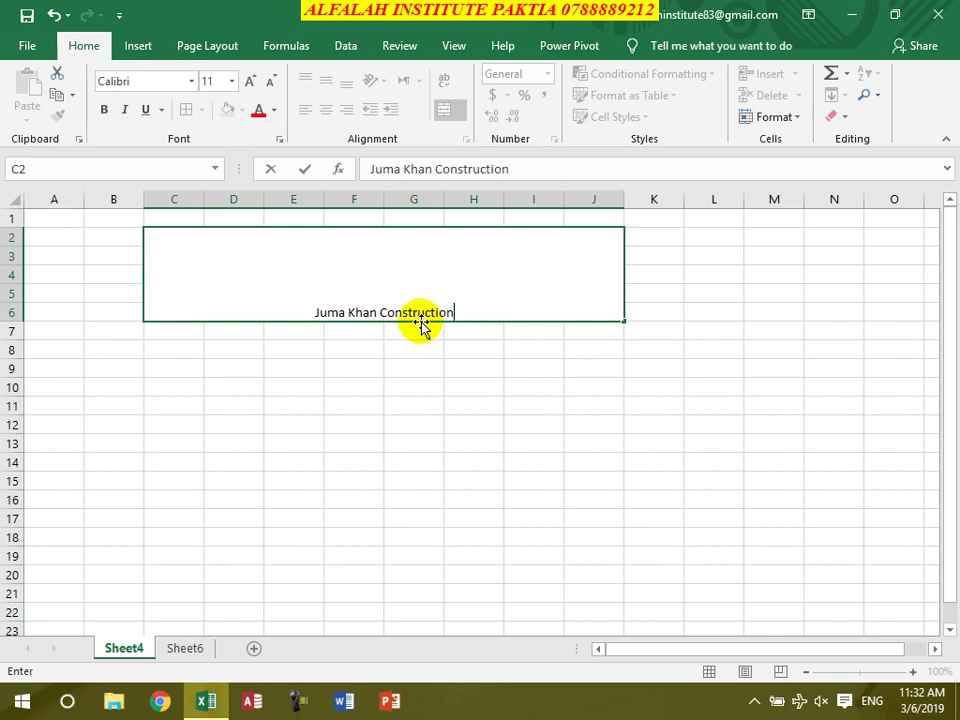
type(" Company")
key("Return")
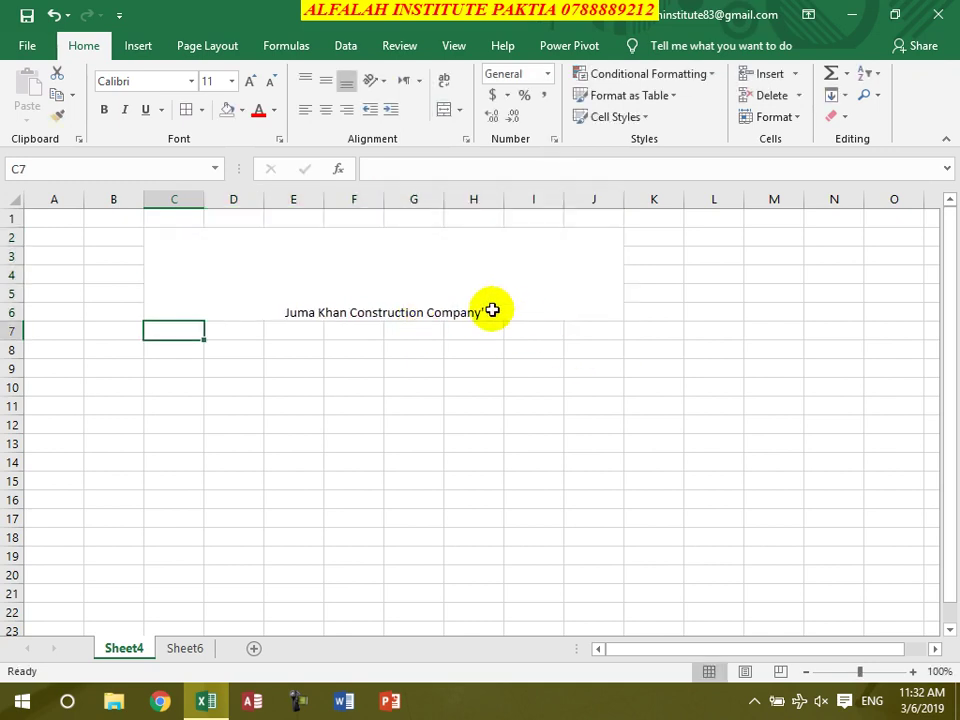
Edit the merged title to end with (JKCC)
left_click(490, 310)
double_click(495, 312)
key("BackSpace")
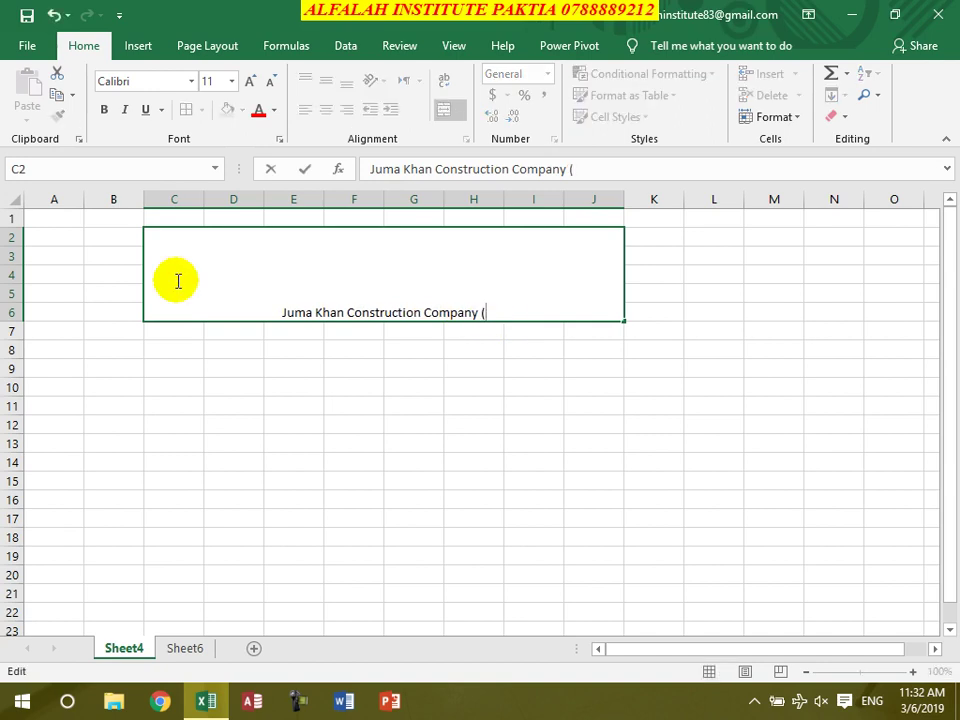
type("JK")
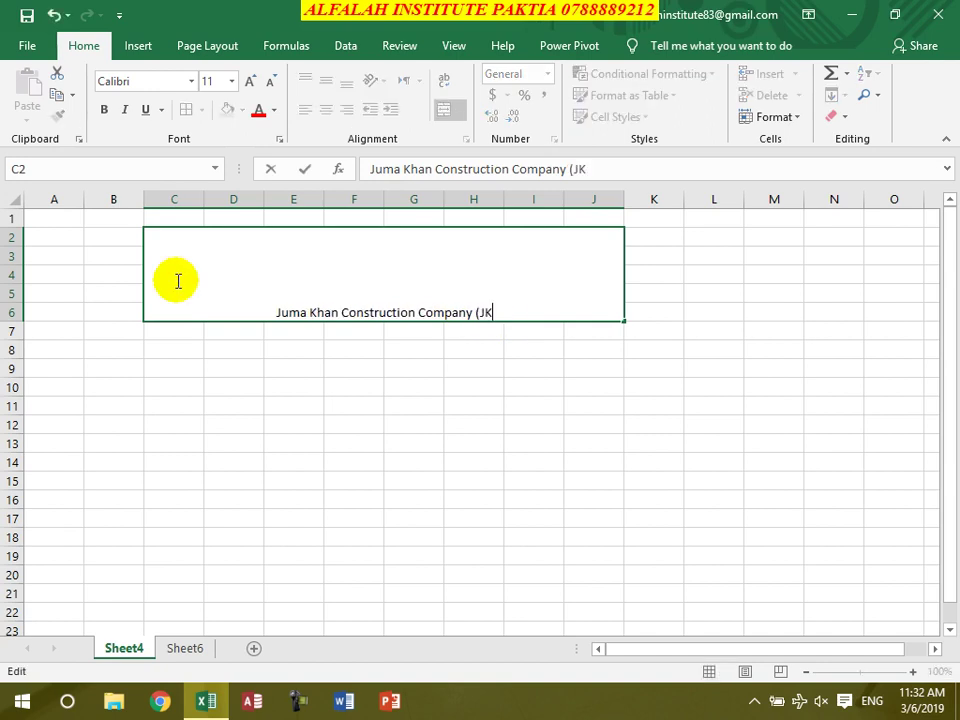
type("CC)")
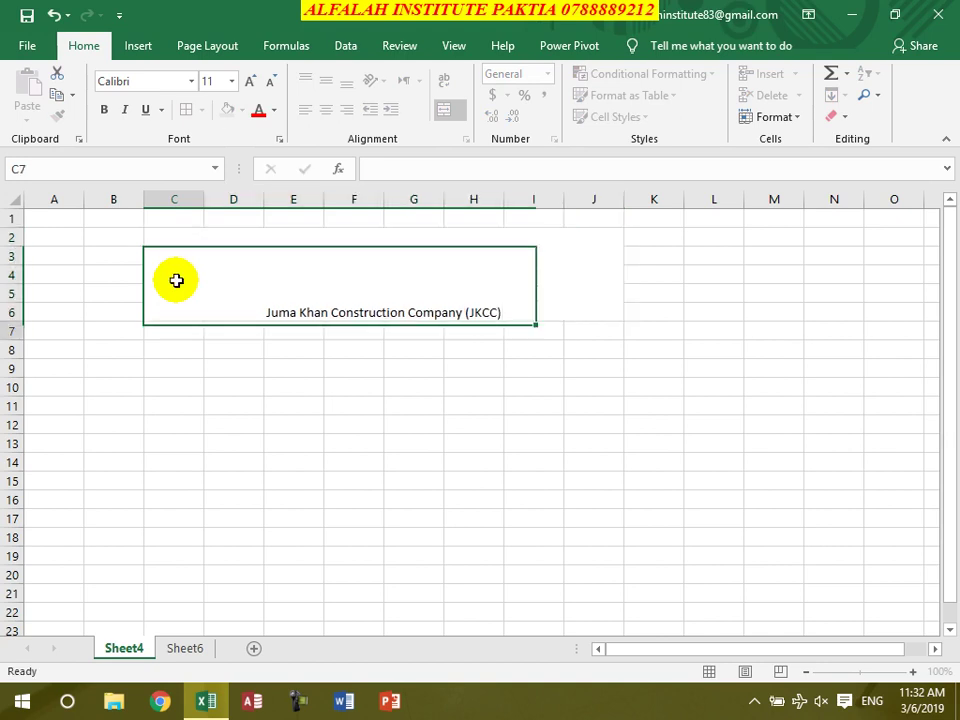
key("Return")
left_click(351, 276)
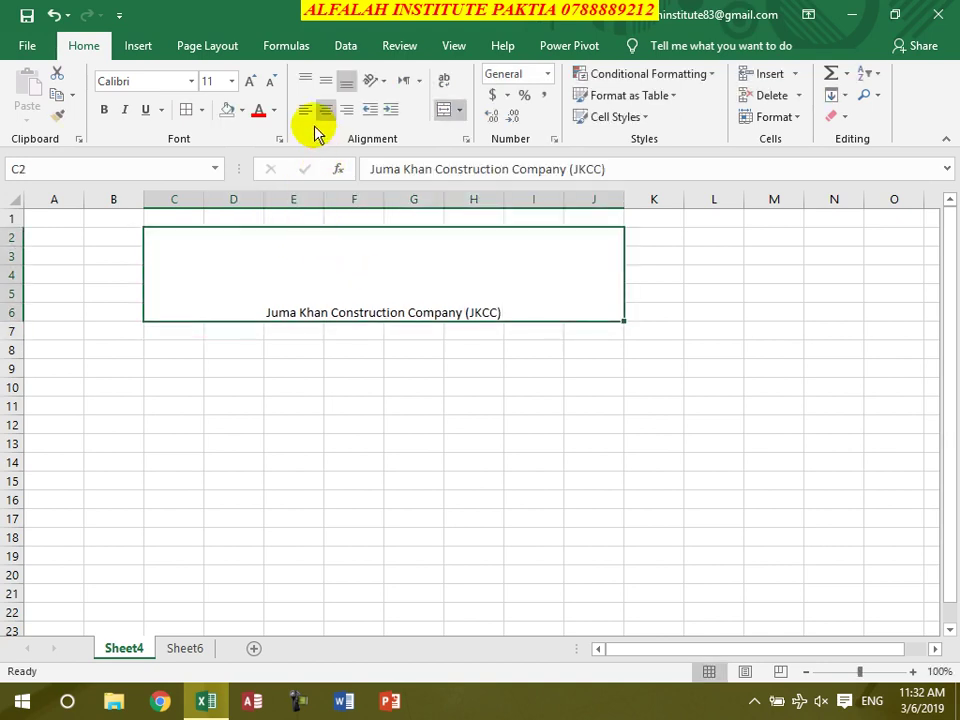
Give the title banner middle alignment, yellow fill, bold text and 22-point font size
left_click(326, 80)
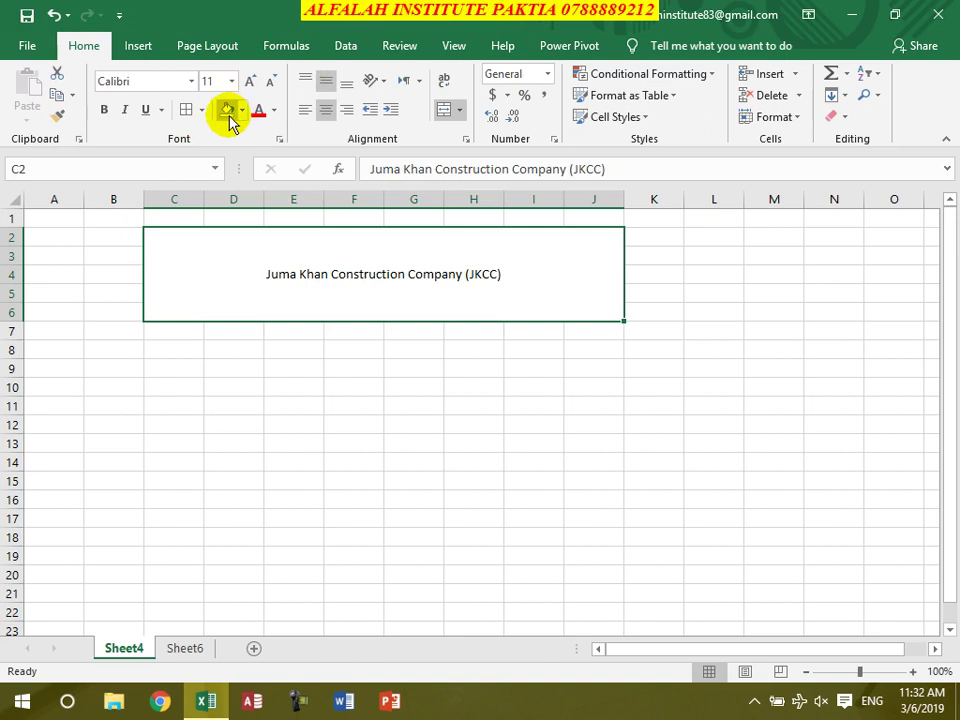
left_click(242, 111)
left_click(272, 256)
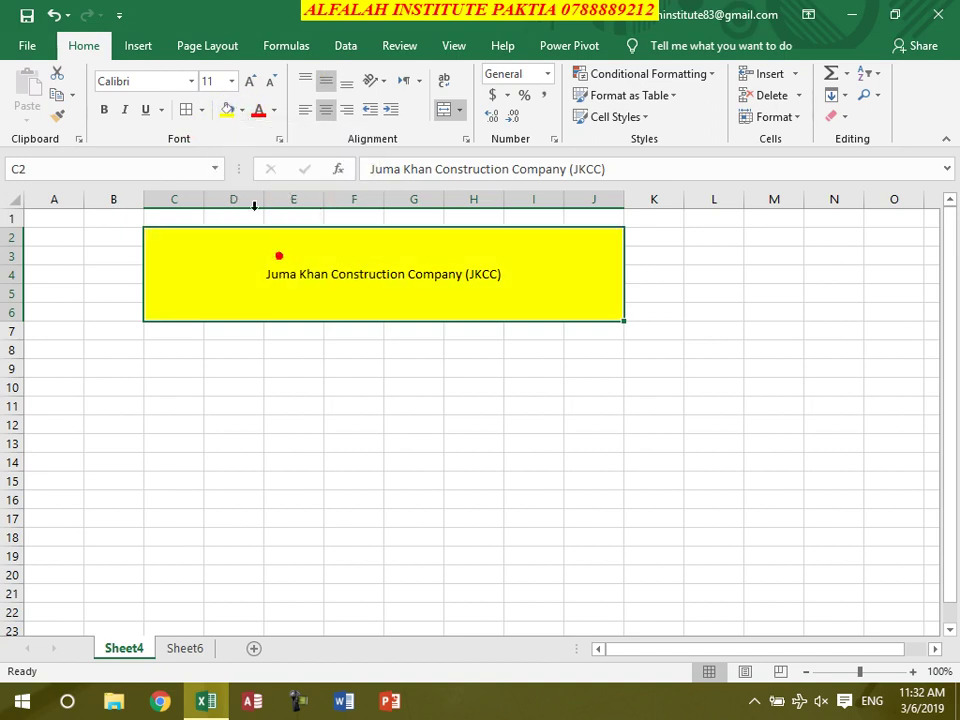
left_click(100, 112)
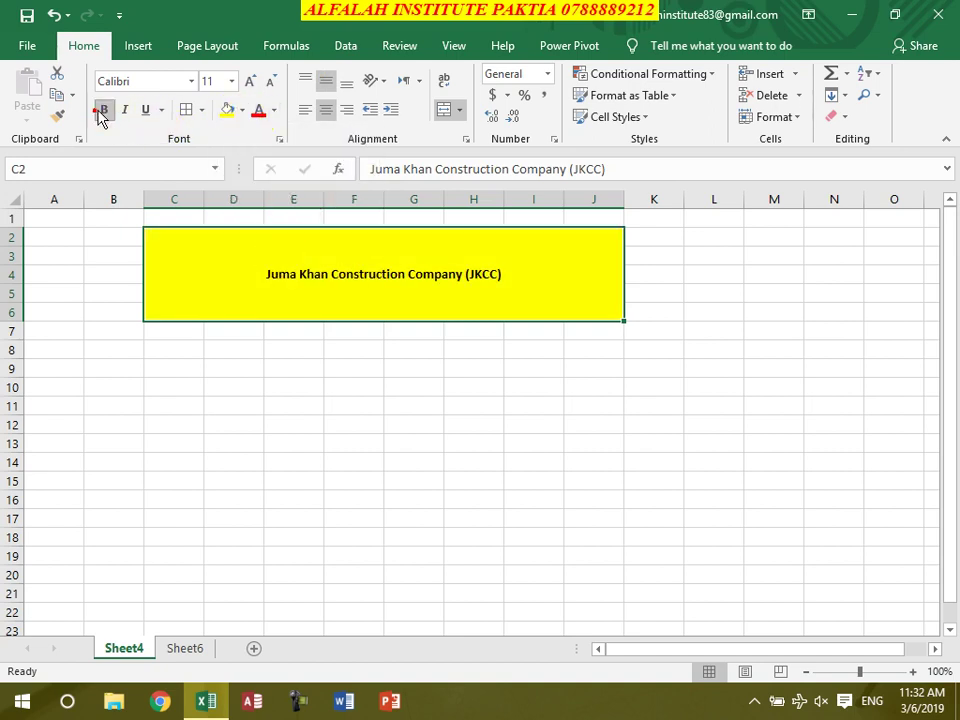
left_click(250, 80)
left_click(250, 80)
left_click(250, 80)
left_click(250, 80)
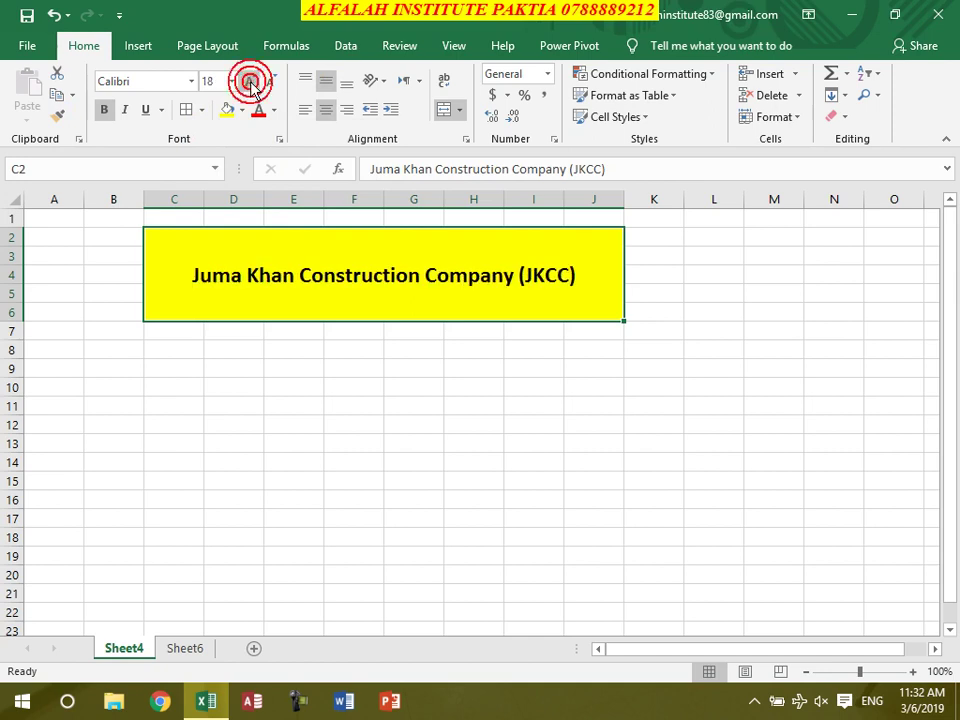
left_click(250, 80)
left_click(250, 80)
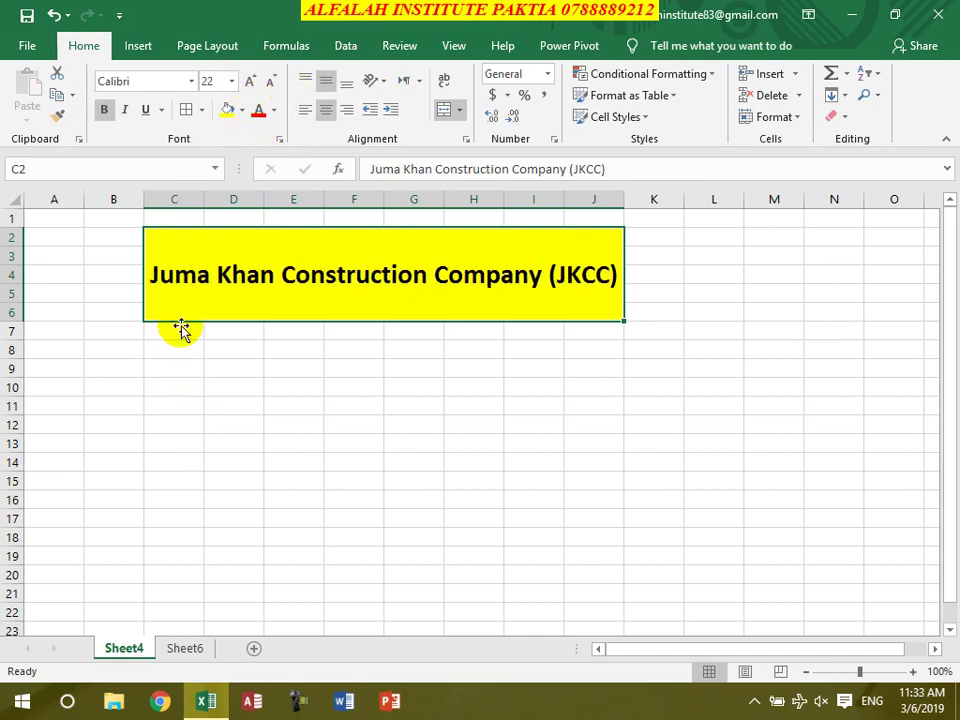
left_click_drag(240, 272, 257, 532)
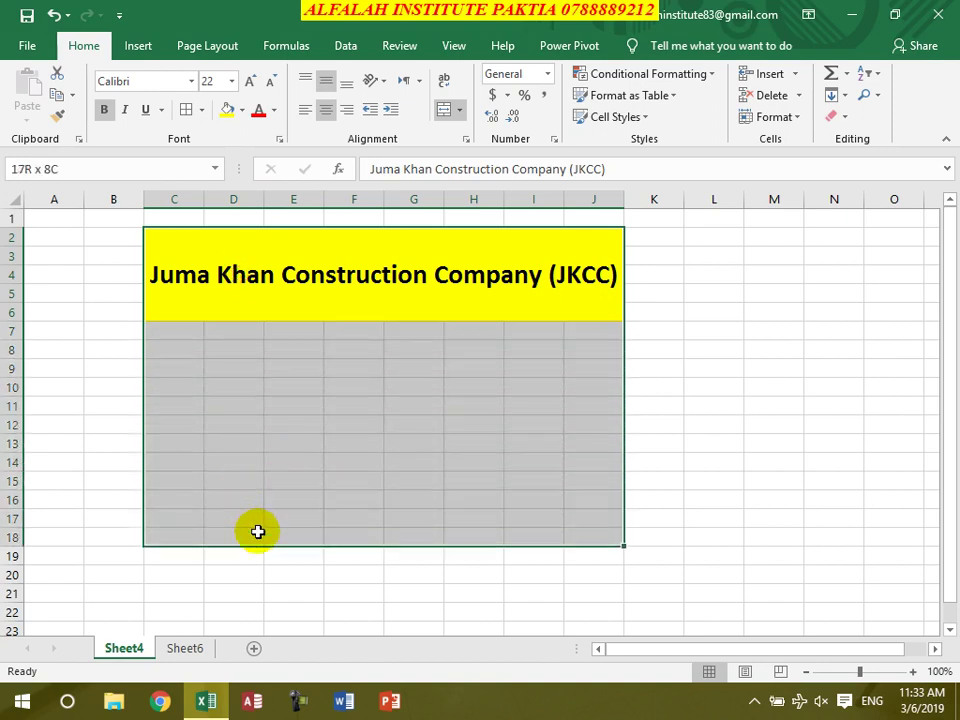
Apply All Borders to C2:J18 and enter the Name header in C8
left_click(187, 109)
left_click(180, 352)
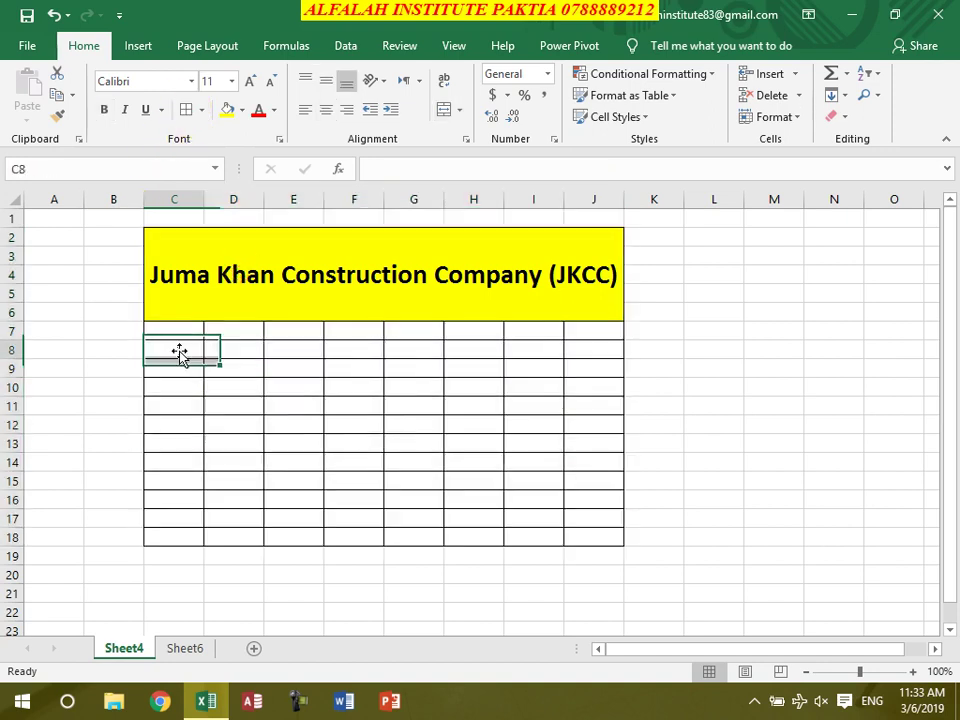
type("Name")
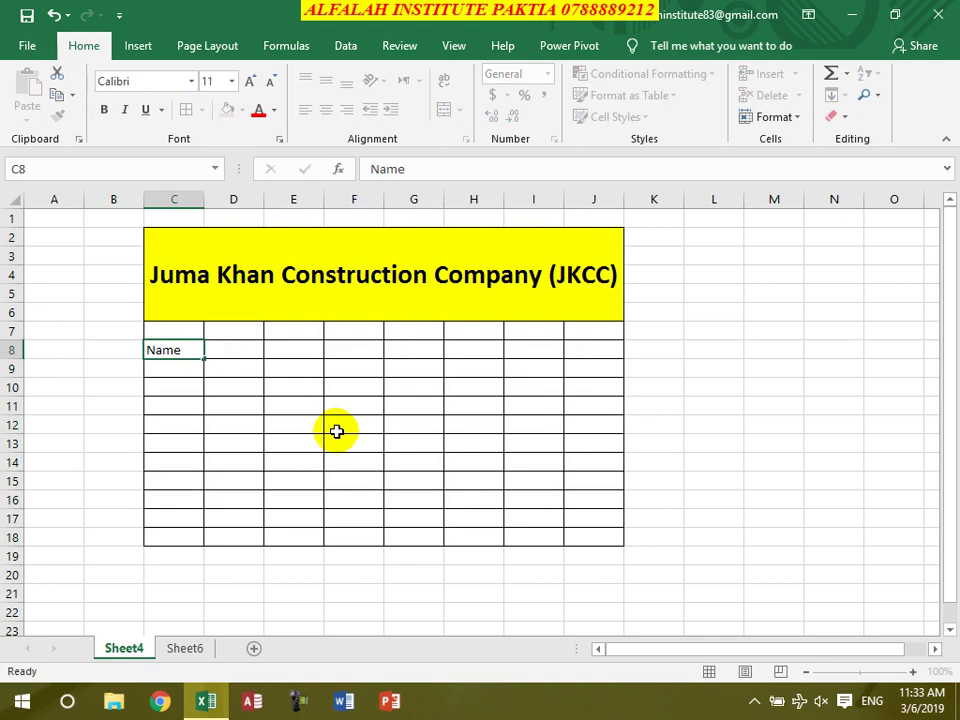
key("Tab")
key("Return")
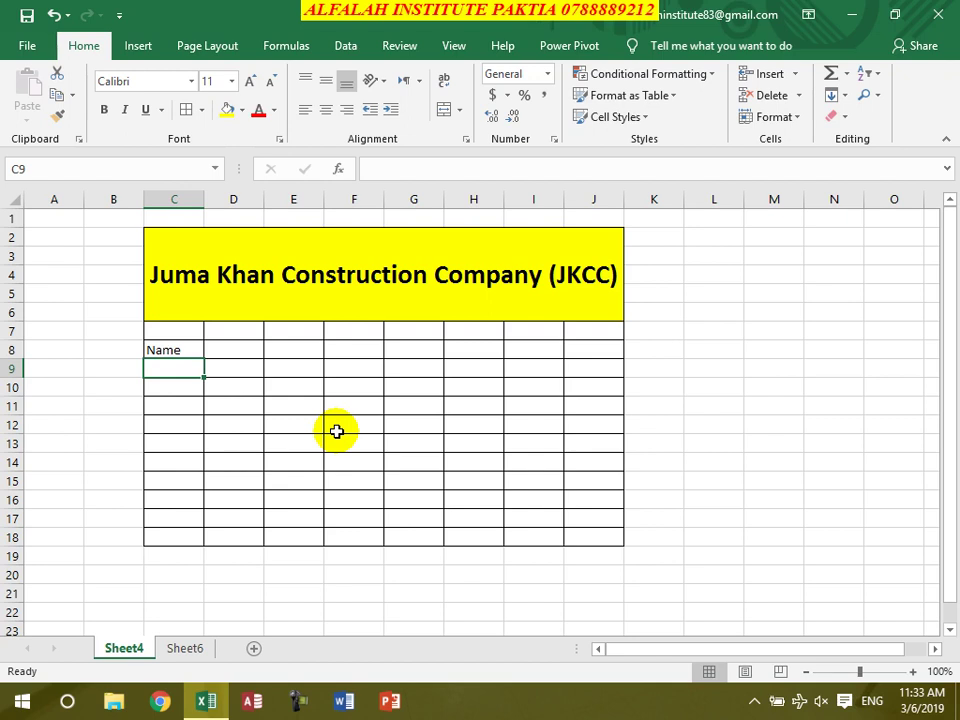
Enter nine worker names down column C, one per row from C9
type("Ali")
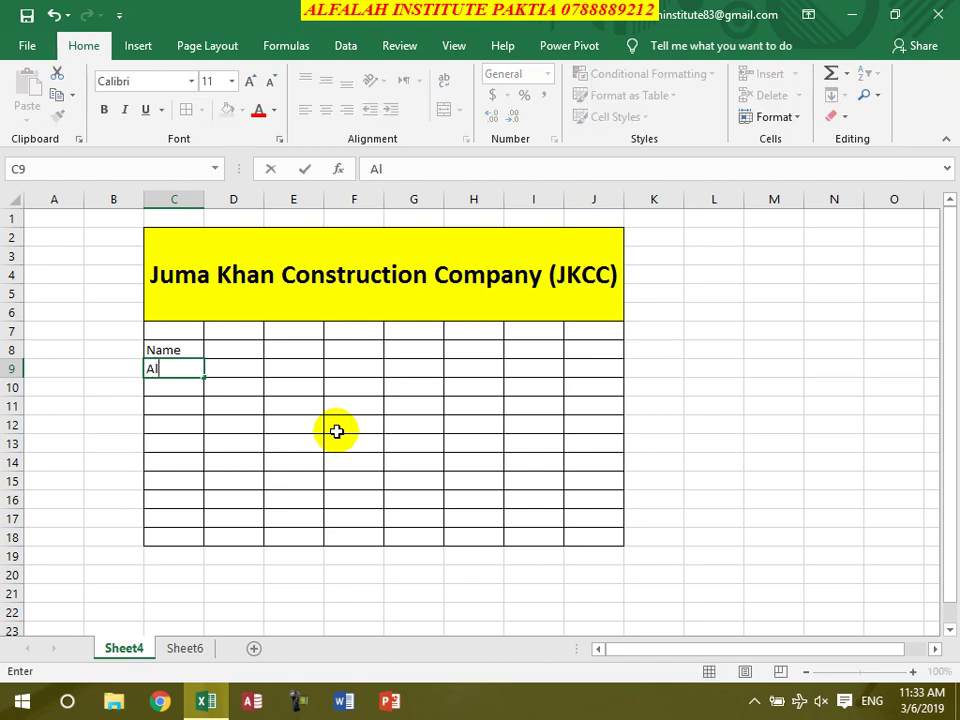
key("Return")
type("Wali")
key("Return")
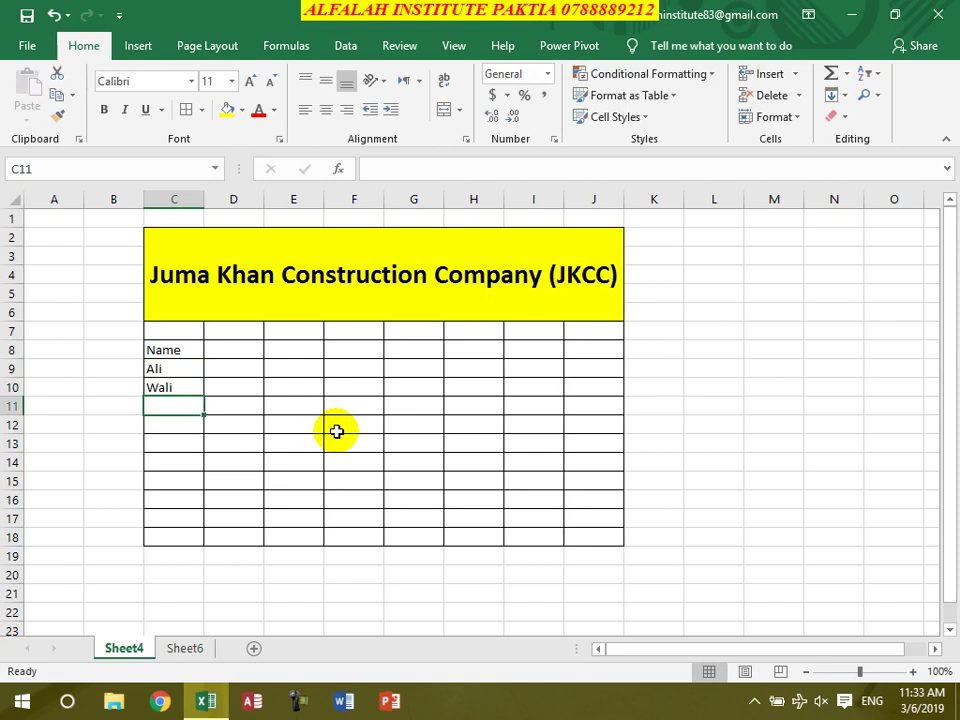
type("Khyali")
key("Return")
type("Sakhi")
key("Return")
type("Kairm")
key("Return")
type("Salim")
key("Return")
type("Rahim")
key("Return")
type("Rahman")
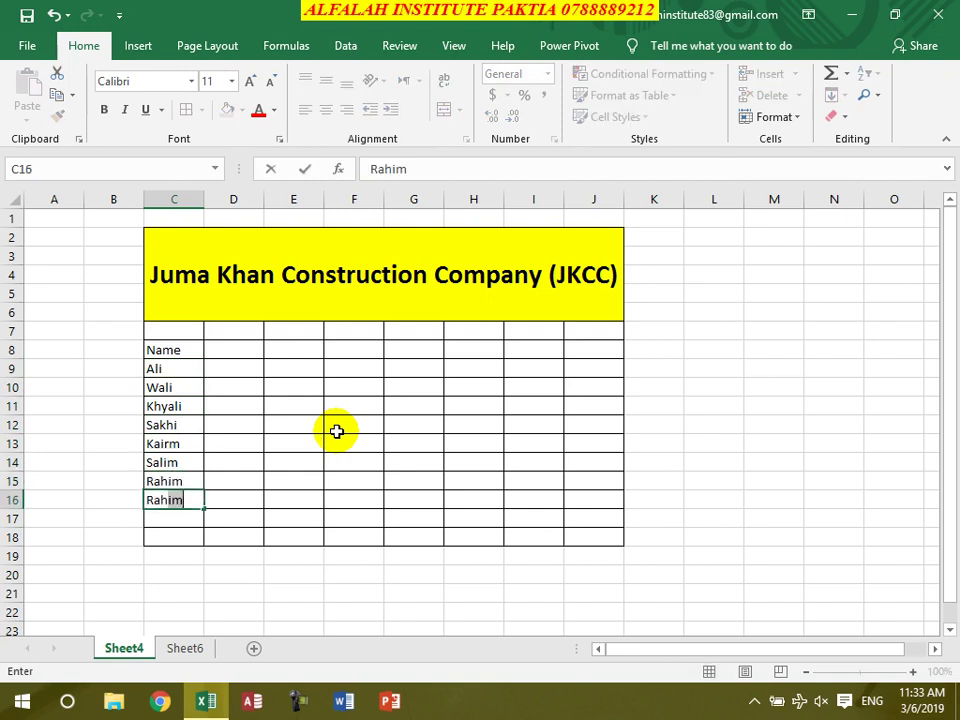
key("Return")
type("jan")
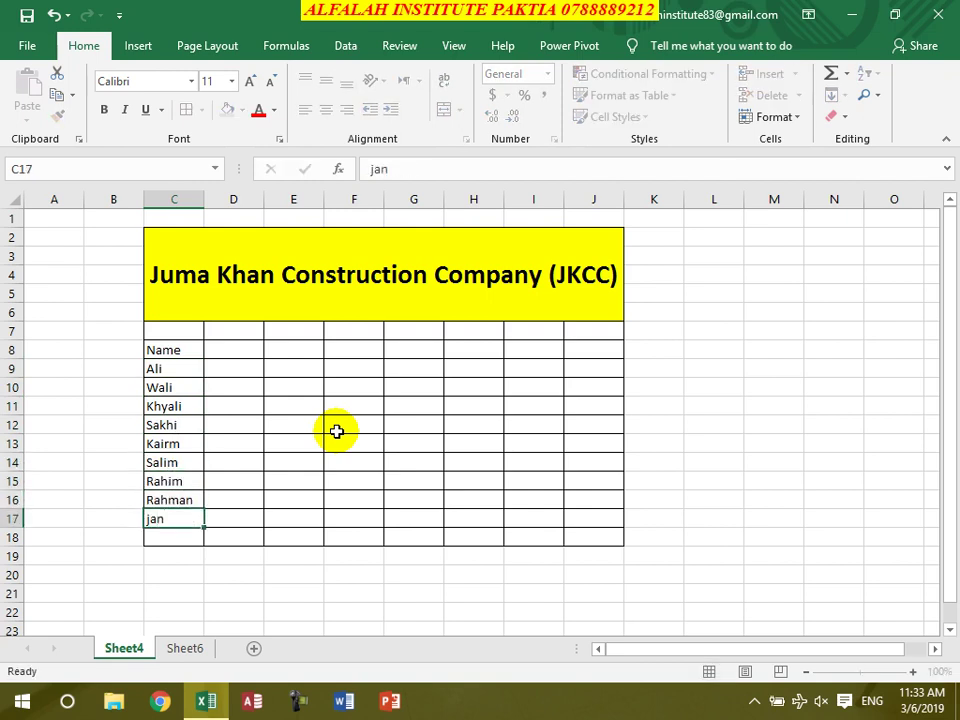
key("Return")
Add the Wages header in D7 and enter wages 1100, 1200 and 550
left_click(231, 333)
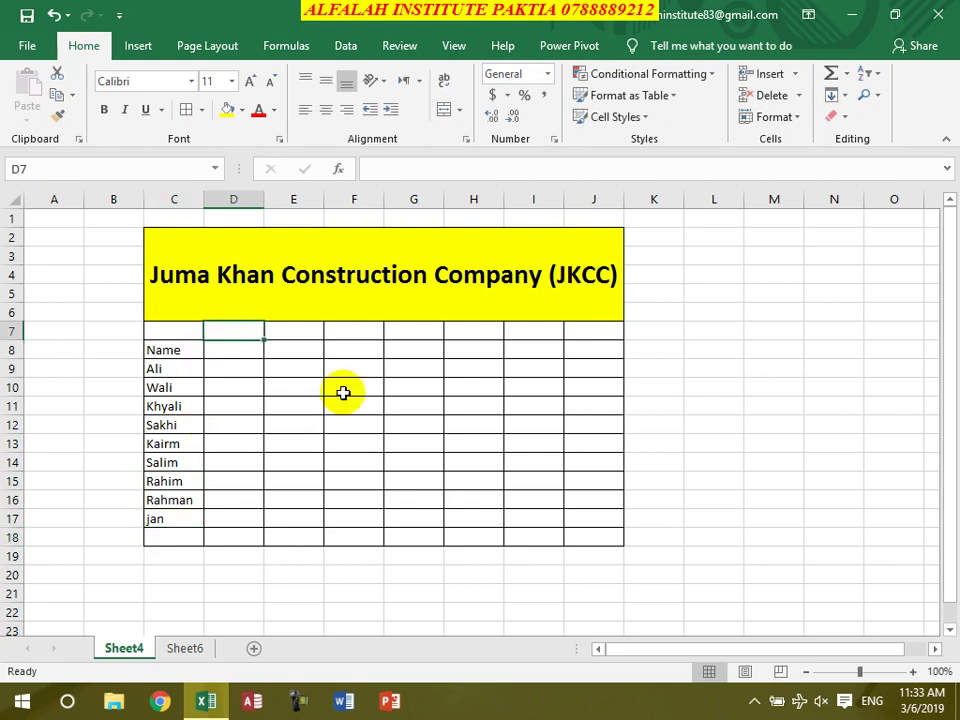
type("Wages")
key("Return")
key("Return")
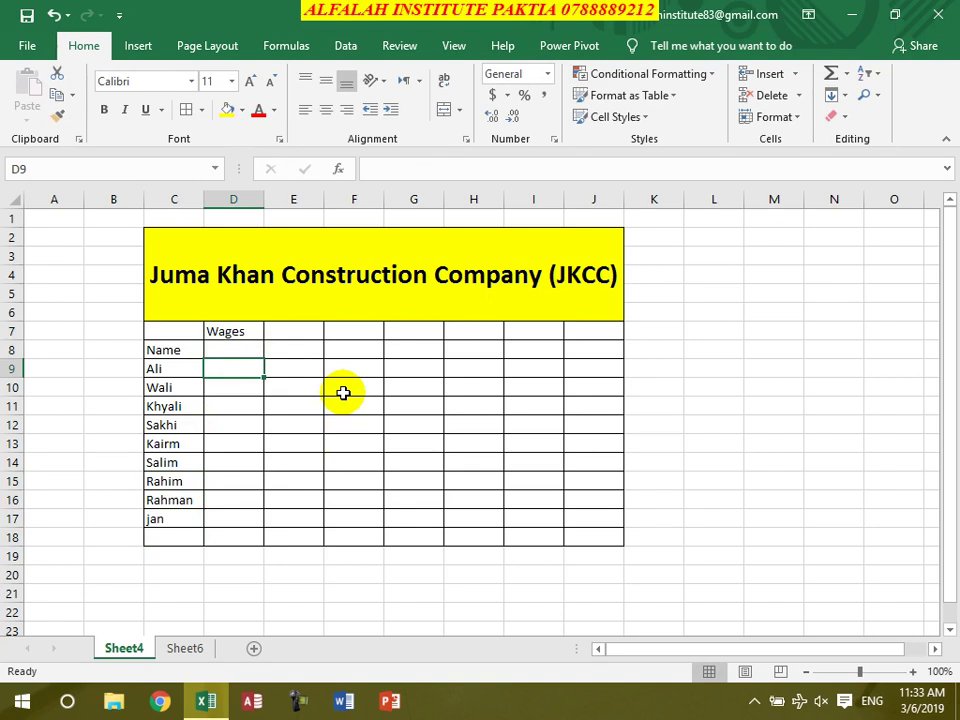
type("1100")
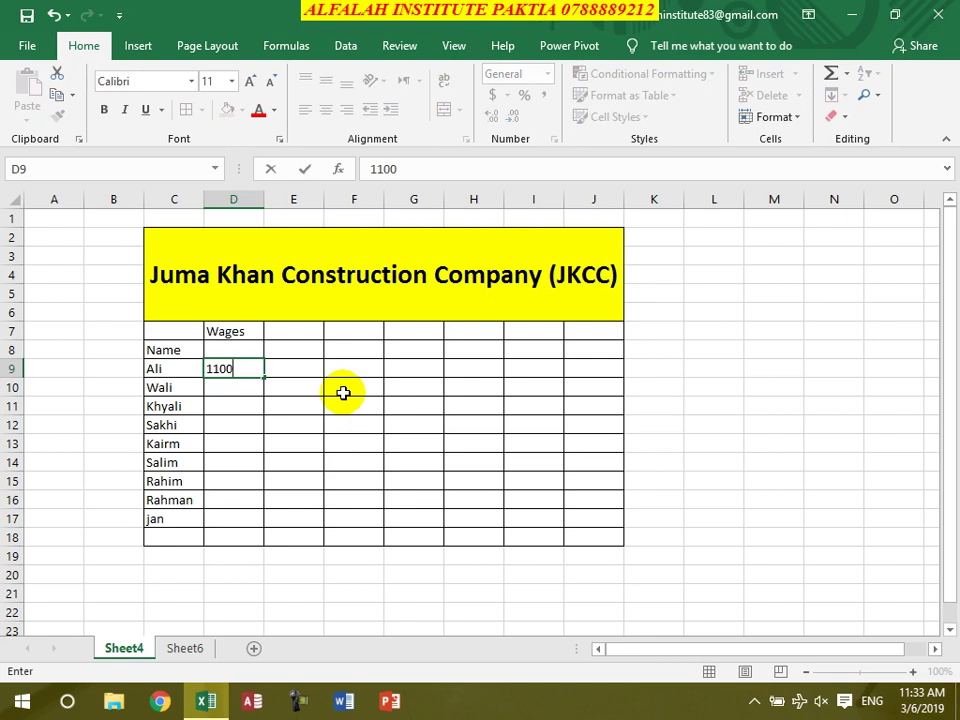
key("Return")
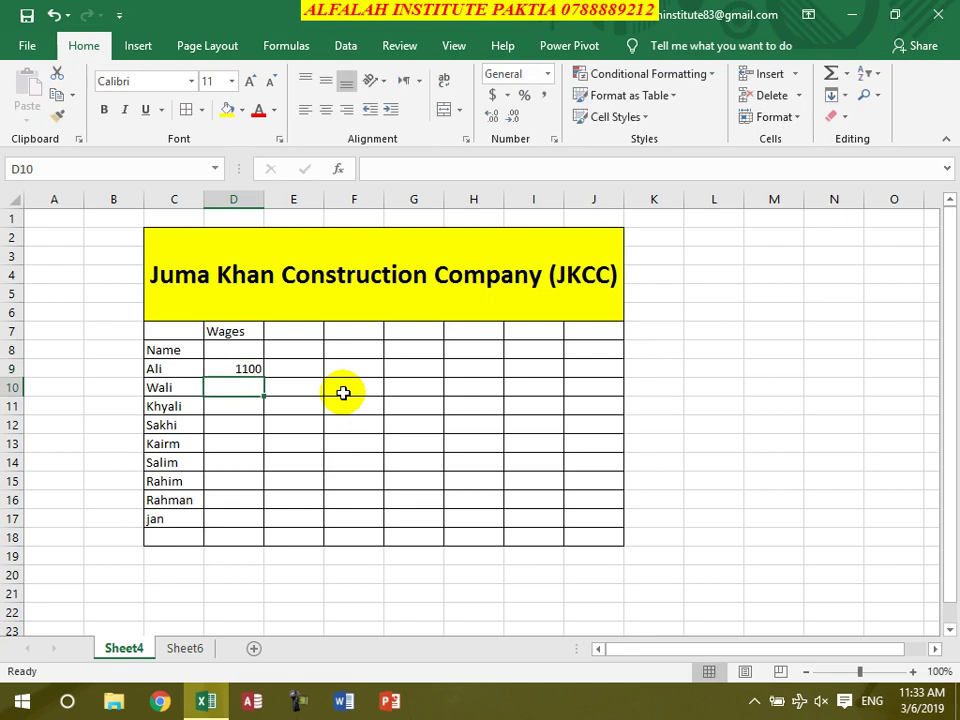
type("1200")
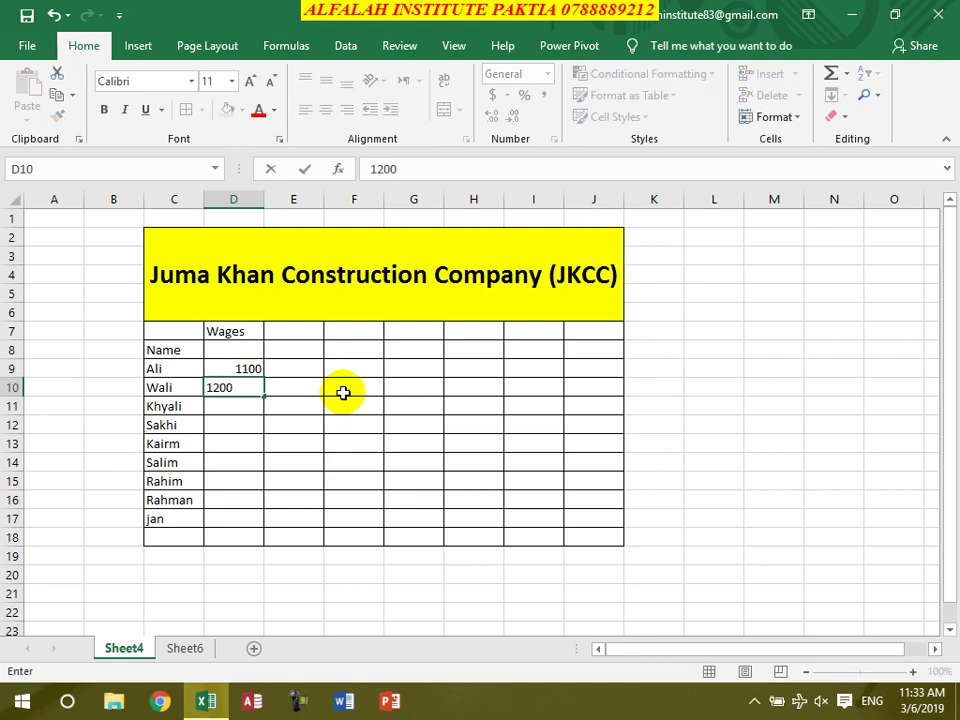
key("Return")
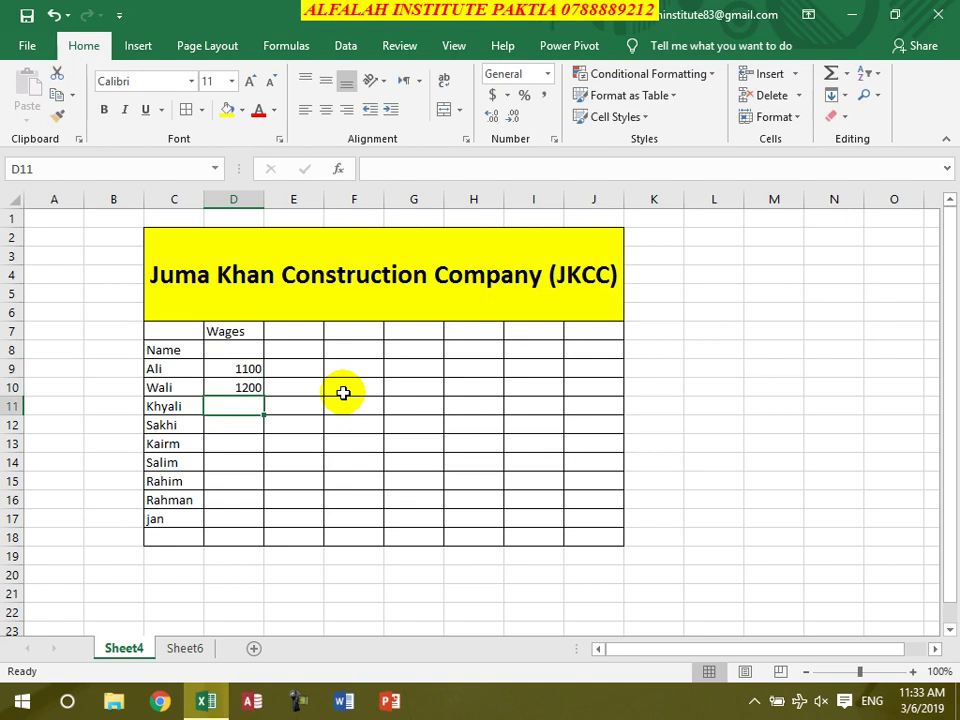
type("550")
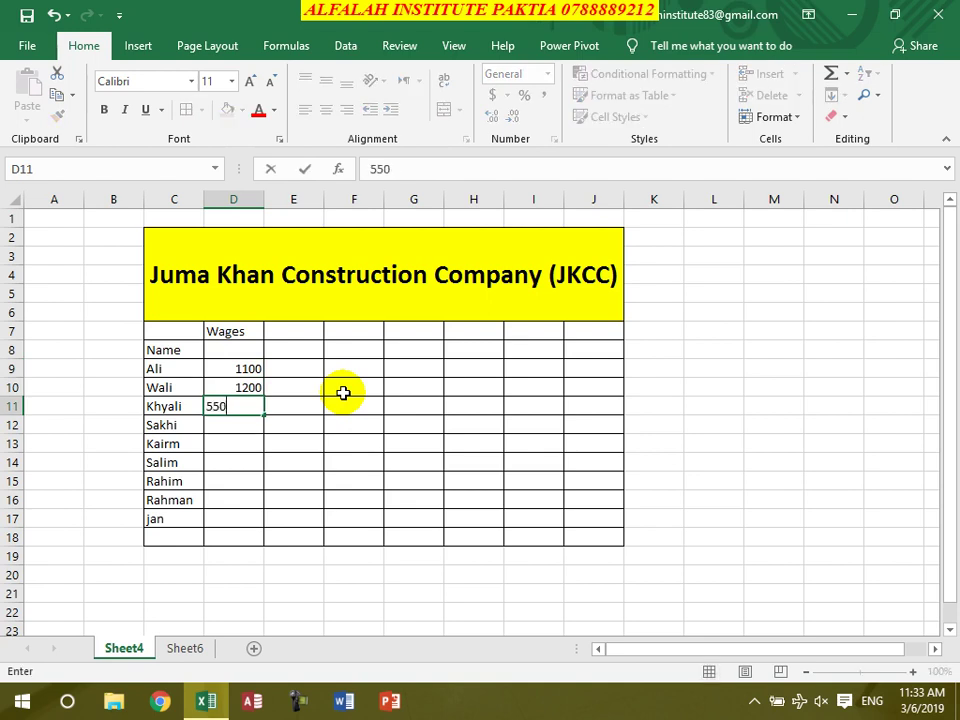
key("Return")
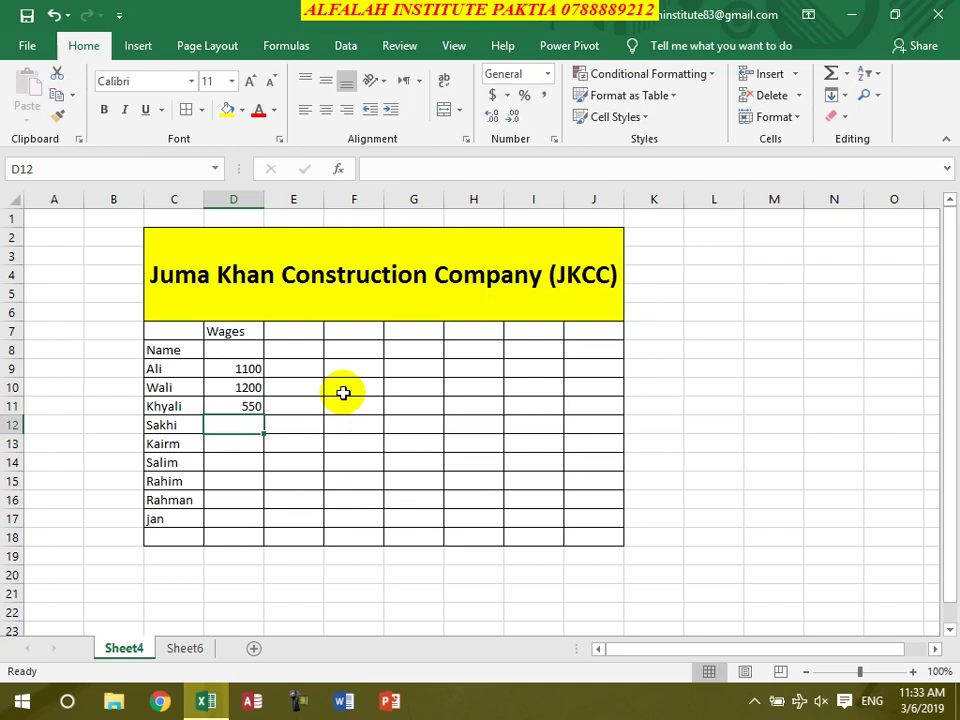
Enter the remaining wages 600, 400, 350 (corrected from 3500), 450, 300 and 250
type("600")
key("Return")
type("400")
key("Return")
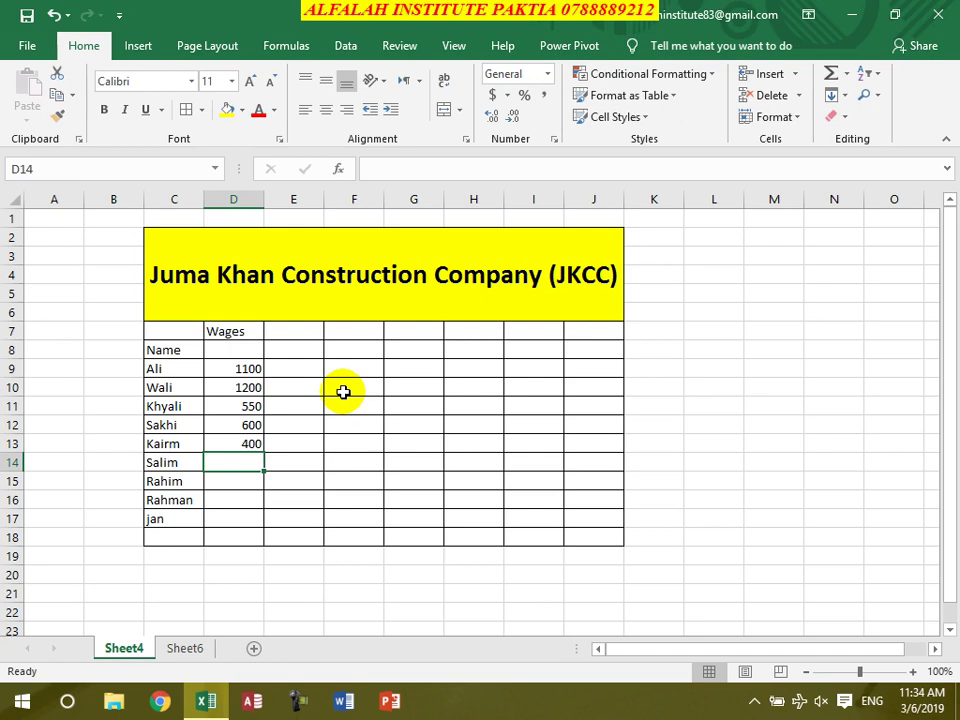
type("3500")
key("Return")
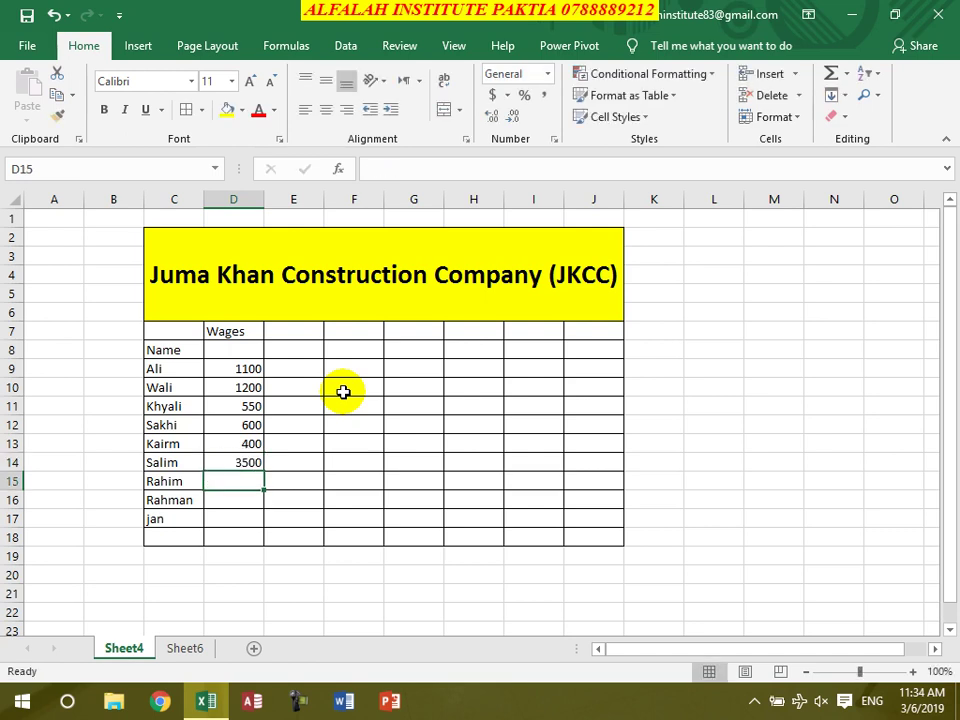
key("Up")
type("350")
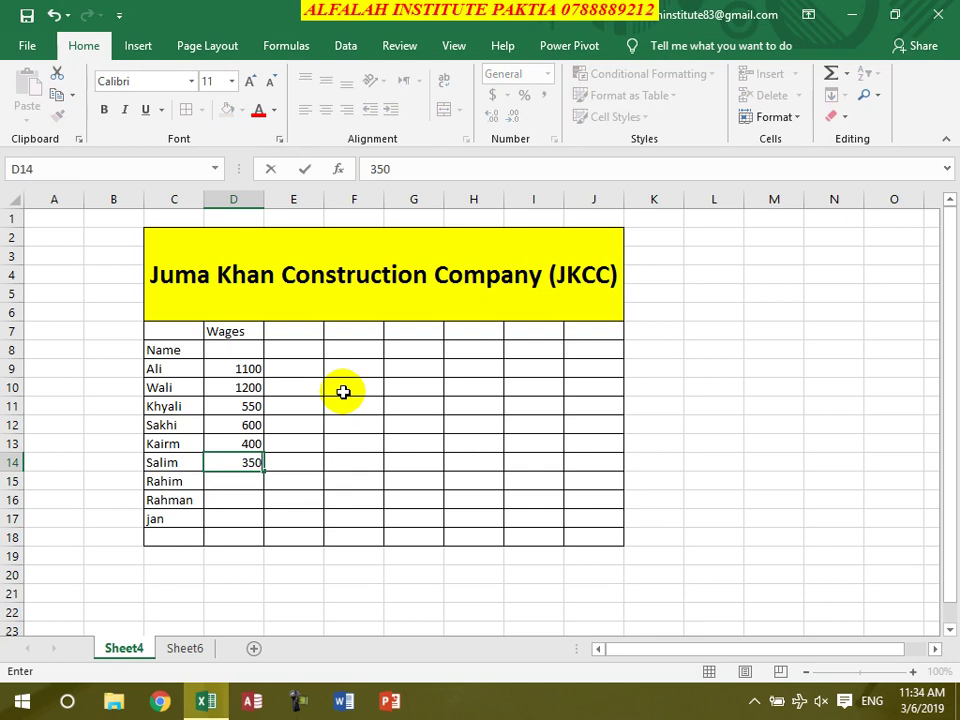
key("Return")
type("450")
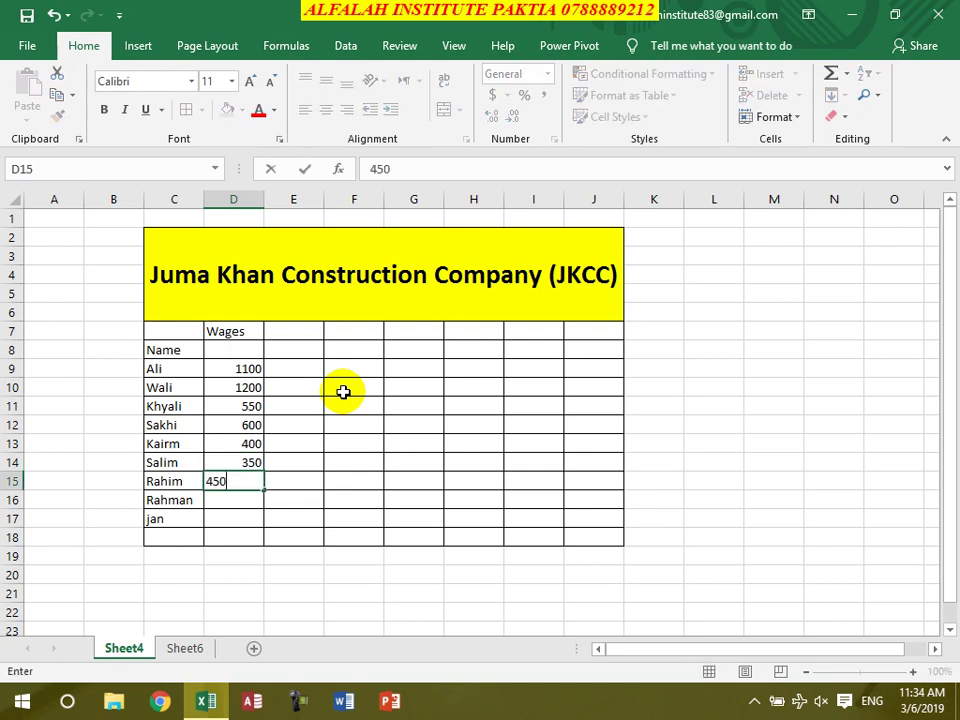
key("Return")
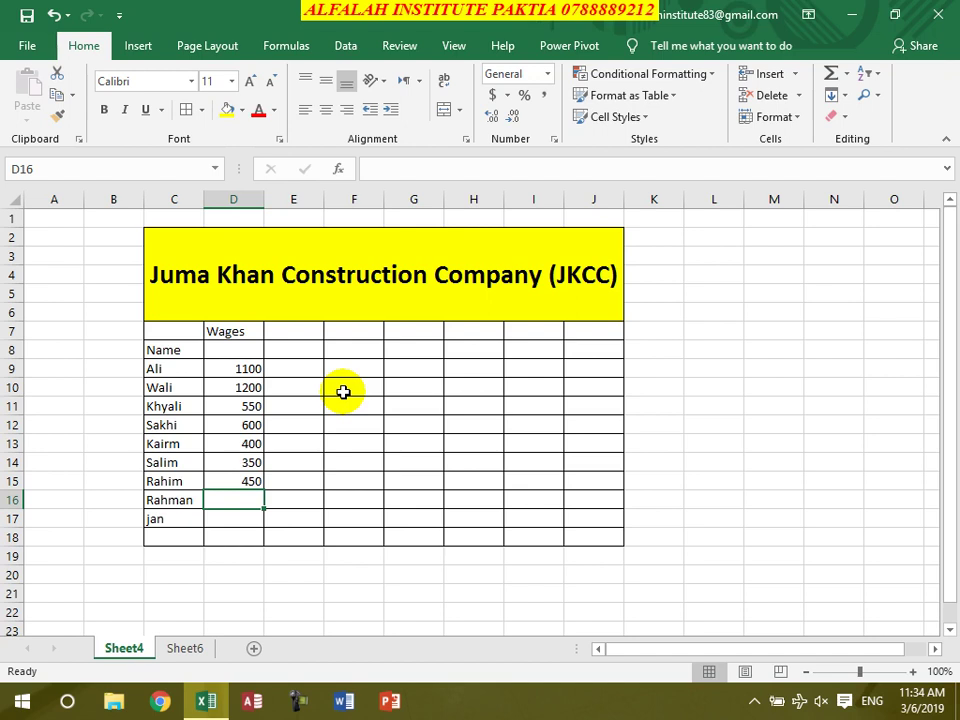
type("300")
key("Return")
type("250")
key("Return")
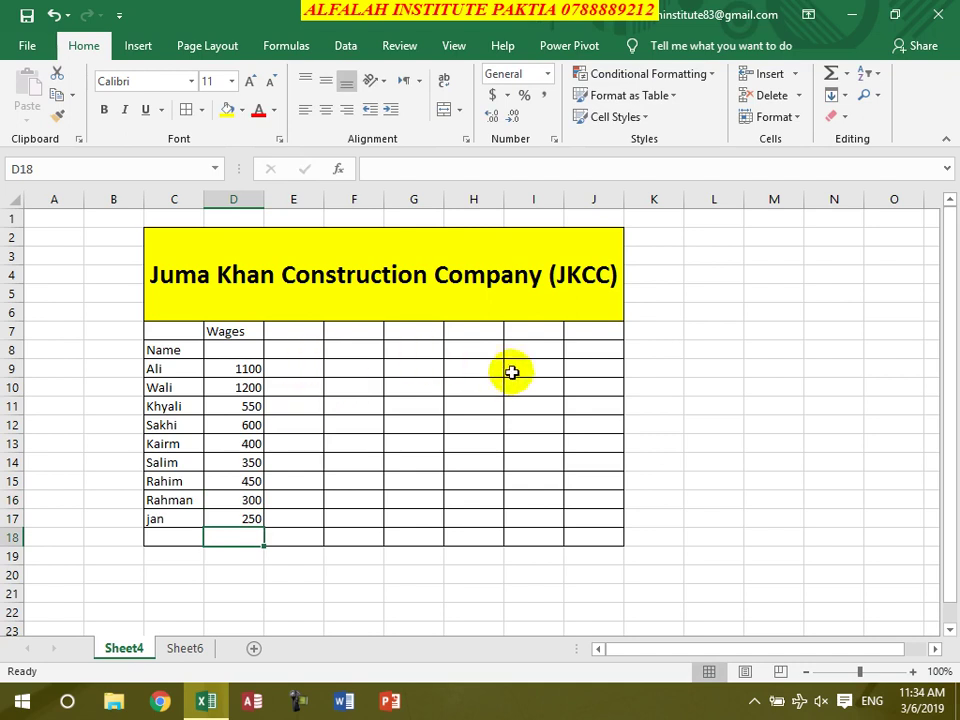
Type Jan in E7 and fill the series right to I7 (Jan–May)
left_click(280, 331)
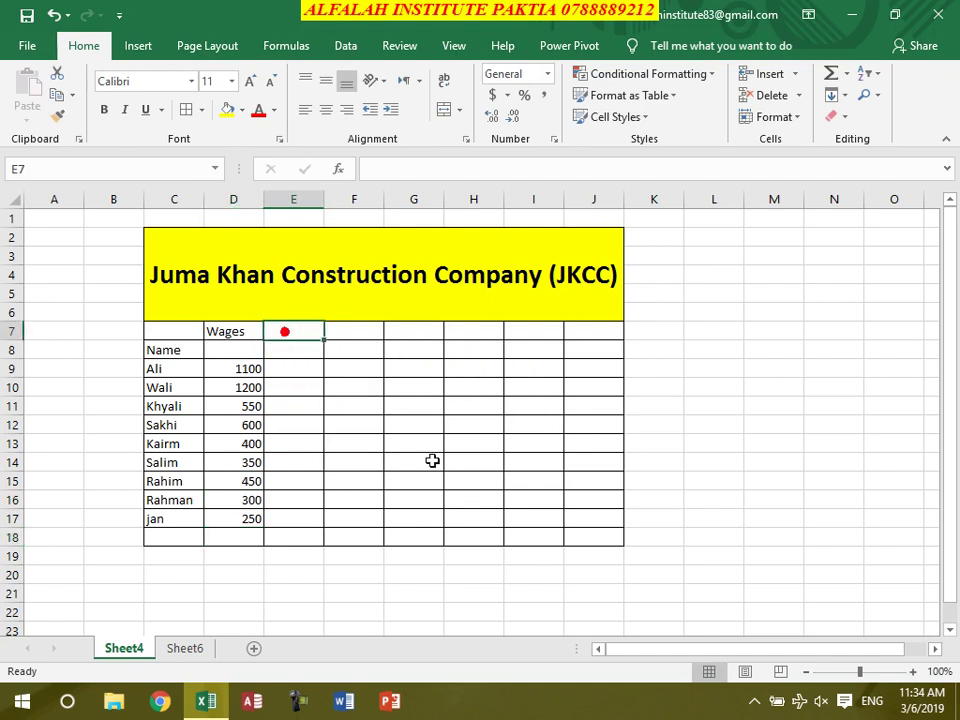
type("Jan")
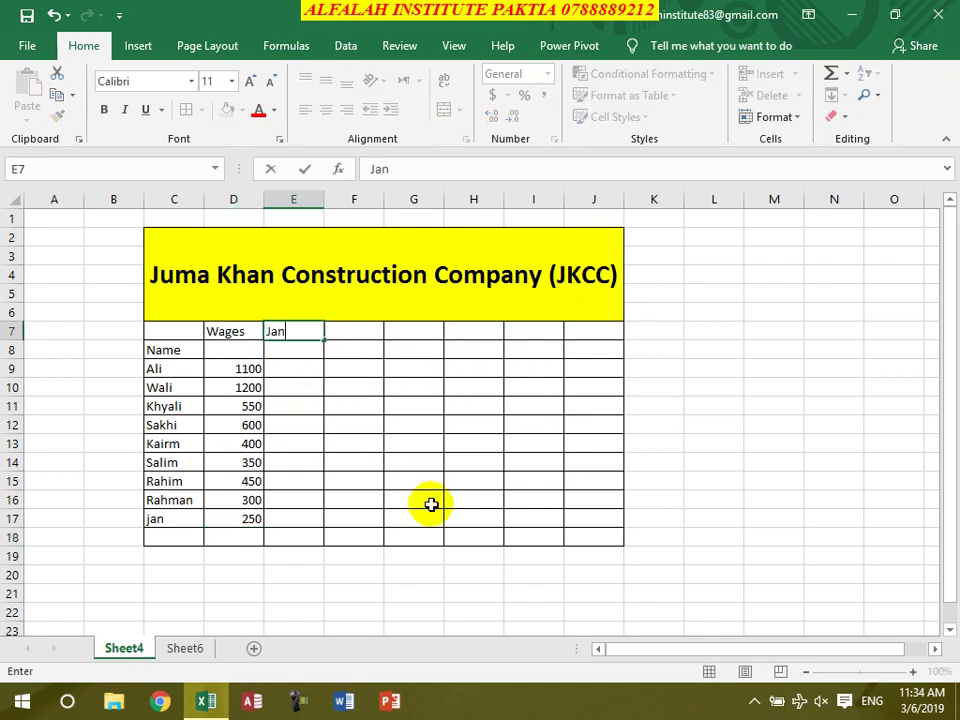
key("Return")
left_click(295, 335)
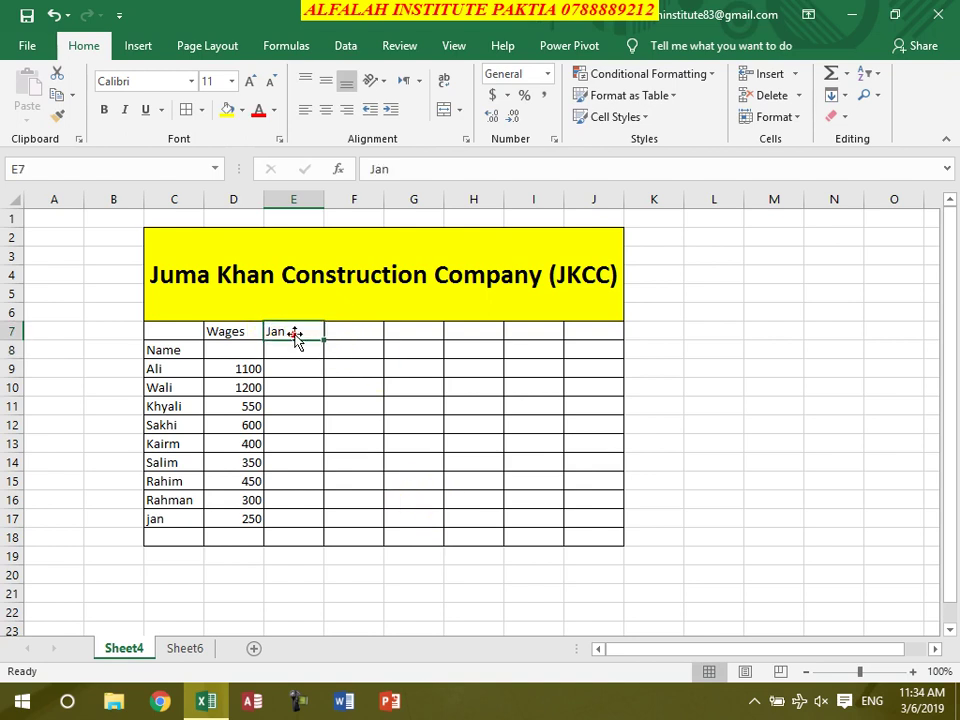
left_click_drag(320, 338, 538, 342)
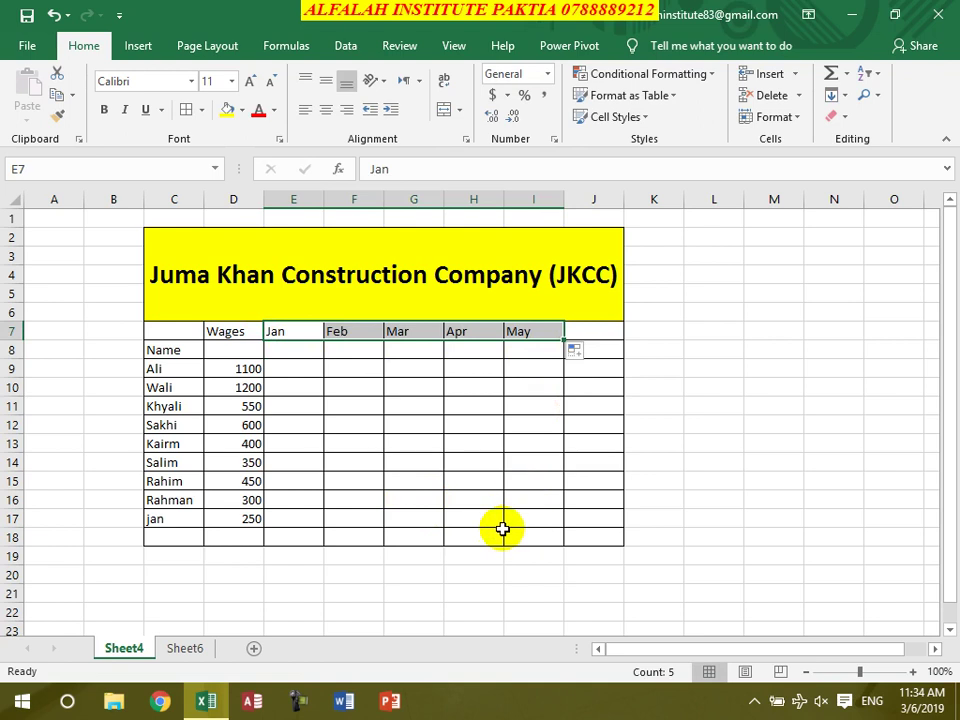
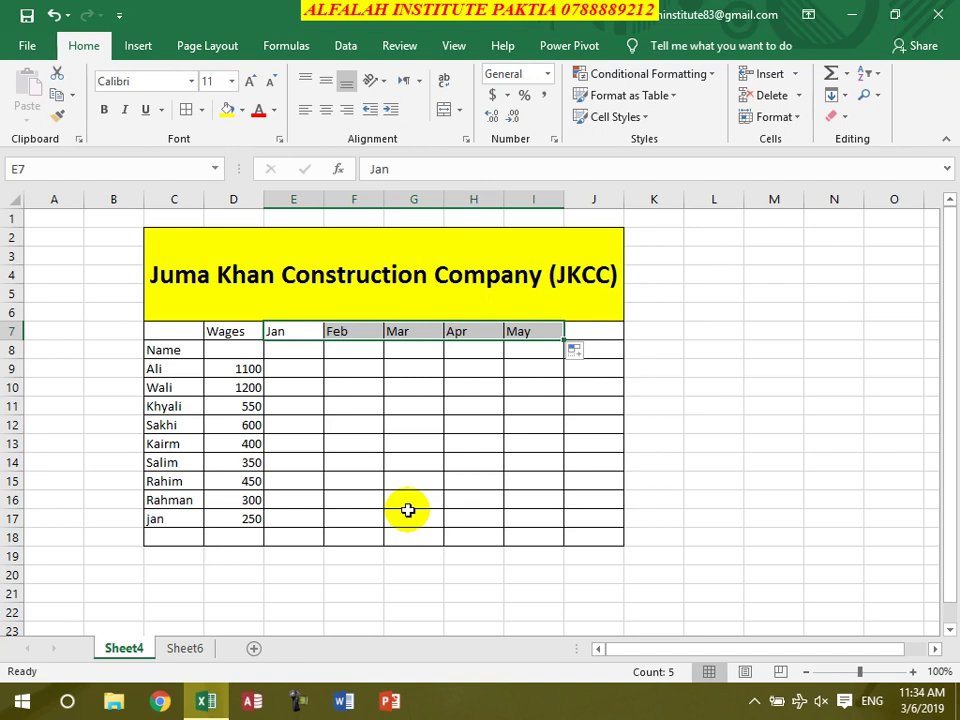
Enter day counts 28, 27, 23, 28 and 19 in E8:I8 under Jan to May
left_click(311, 348)
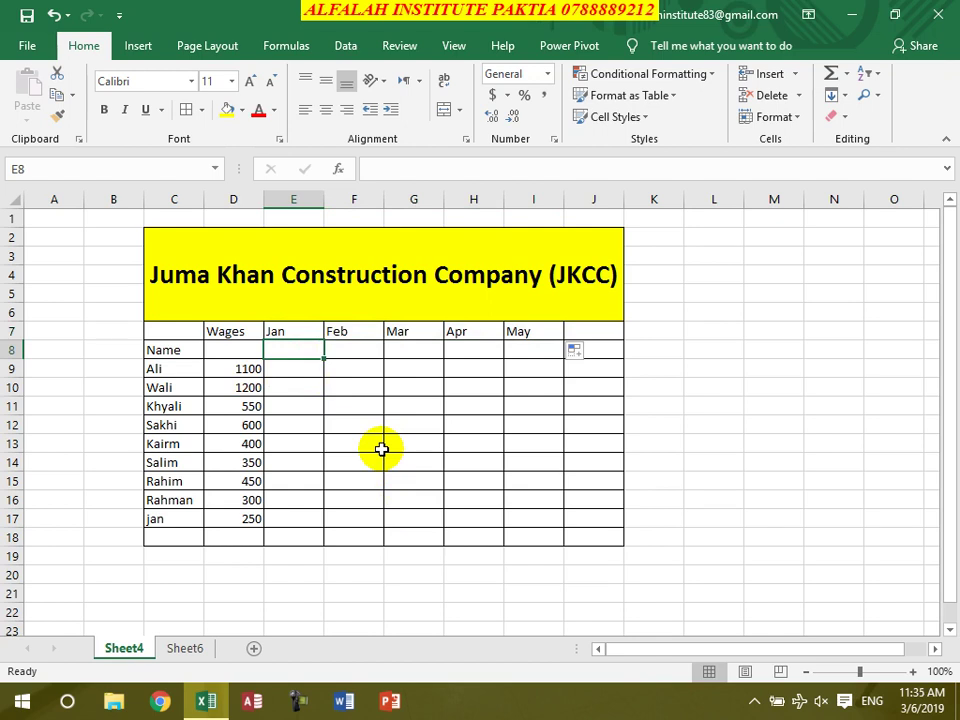
type("28")
key("Tab")
type("27")
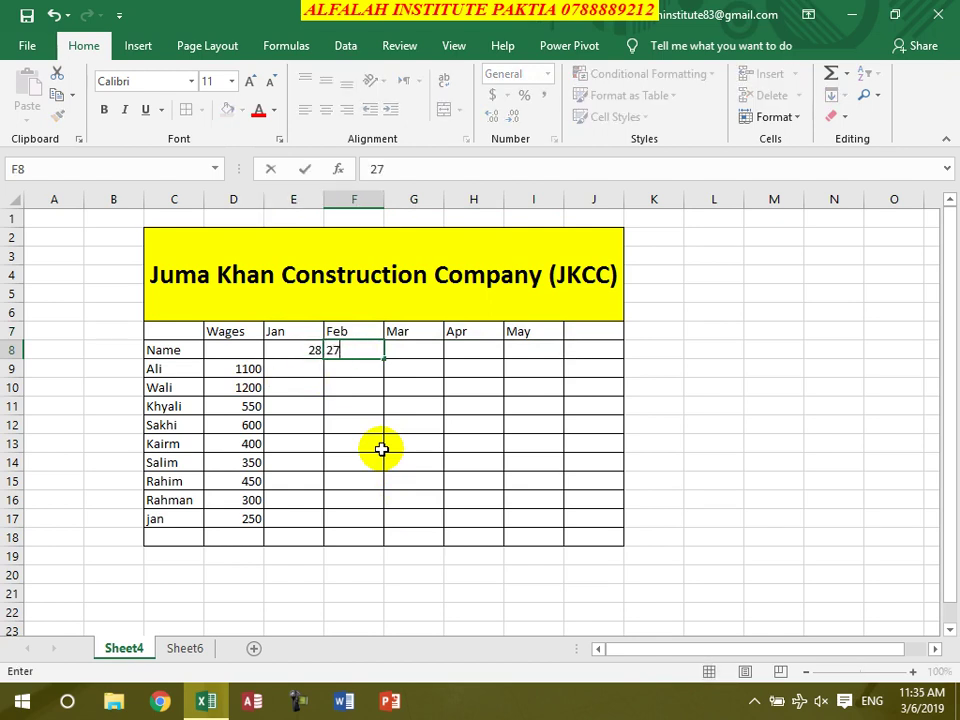
key("Tab")
type("23")
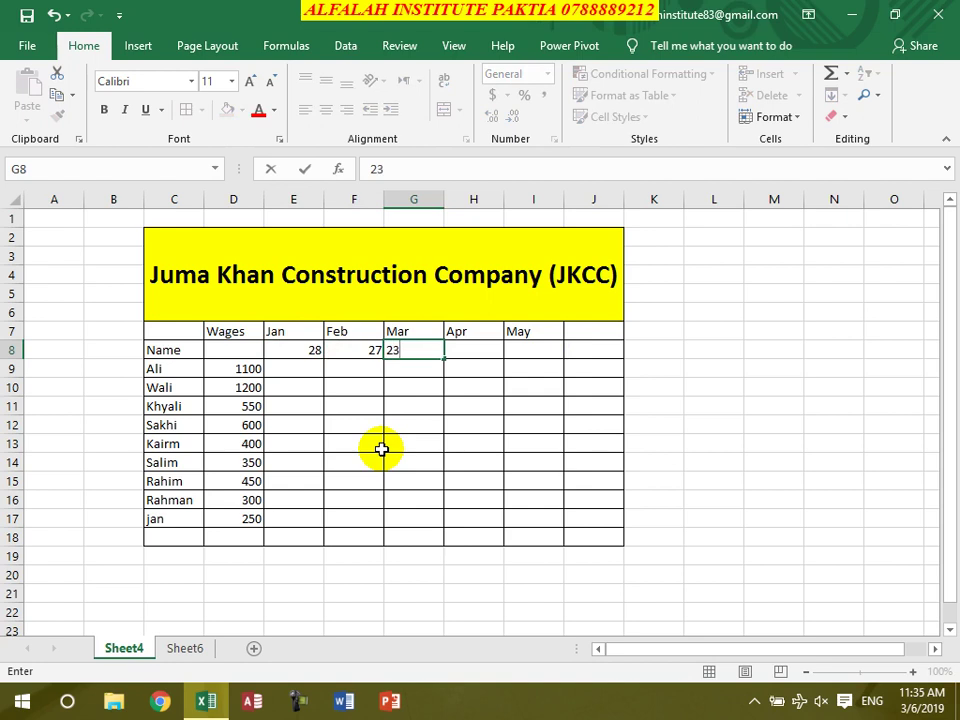
key("Tab")
type("28")
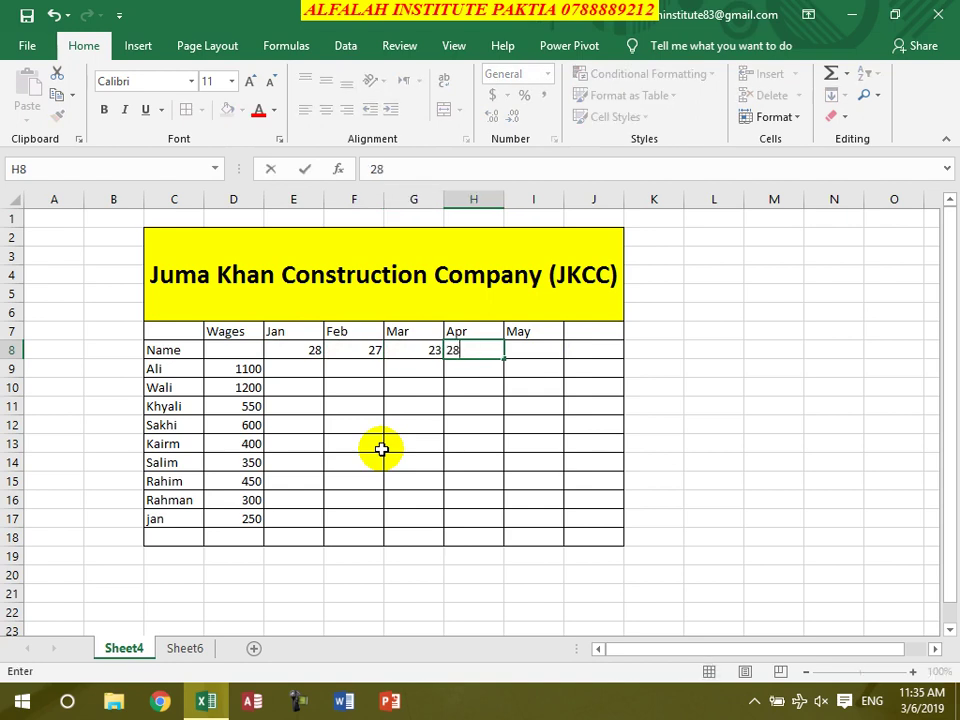
key("Tab")
type("19")
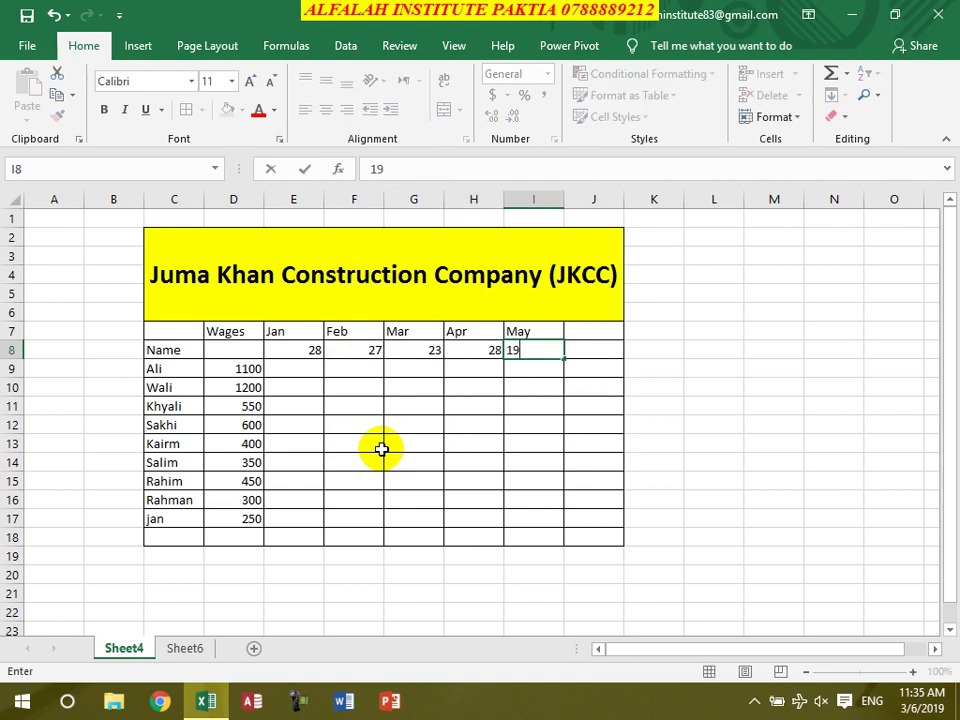
key("Return")
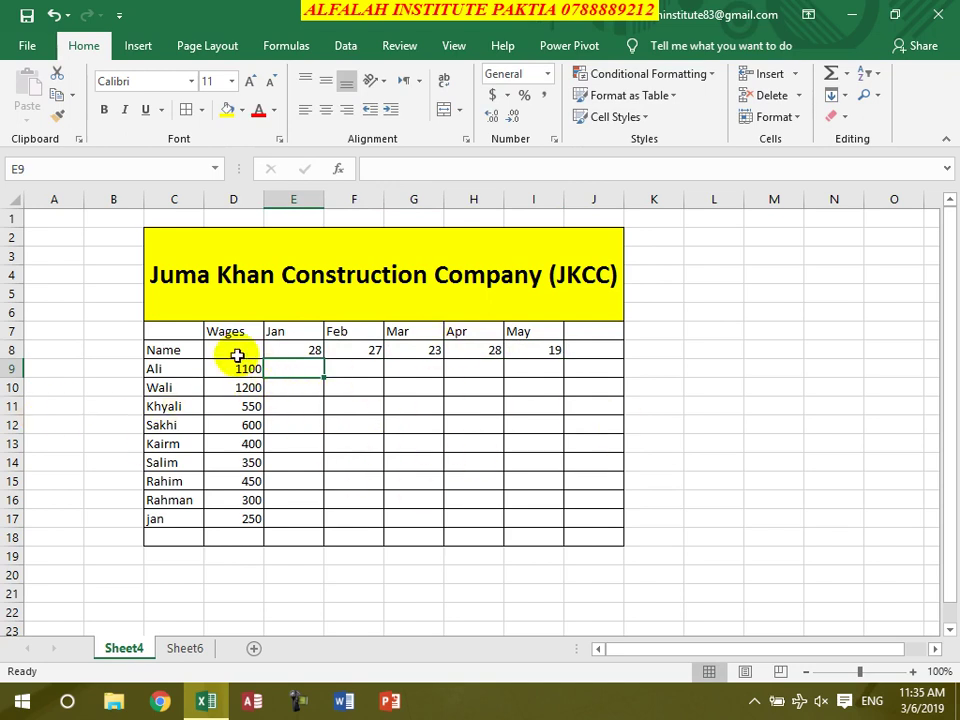
double_click(236, 350)
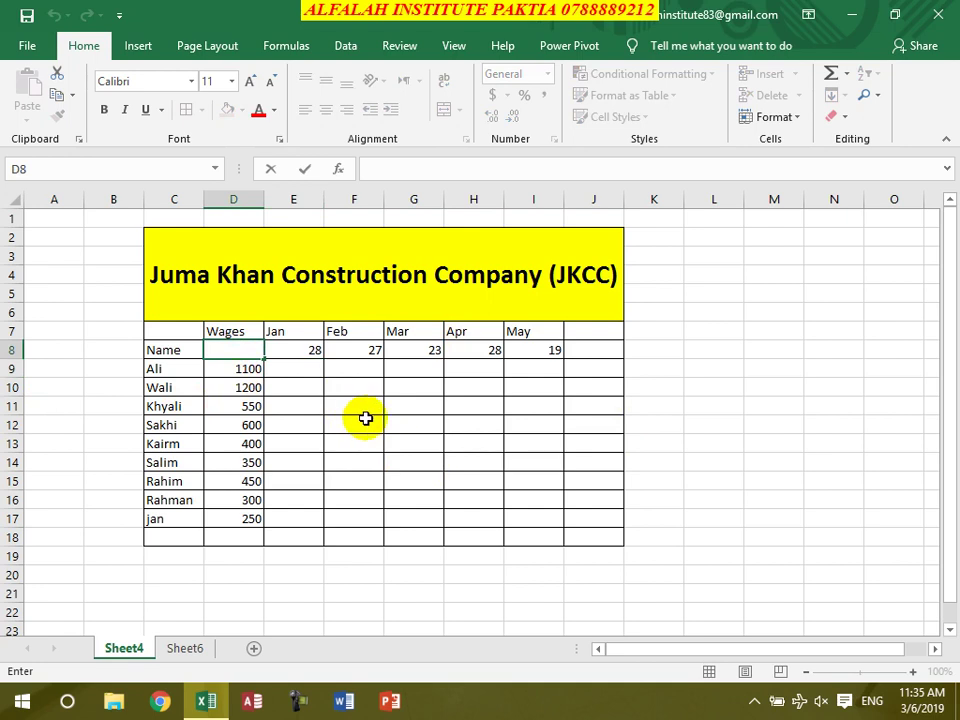
Enter the formula =A1*B1 in D8, then select the wage table D8:I17
left_click(238, 368)
left_click(240, 350)
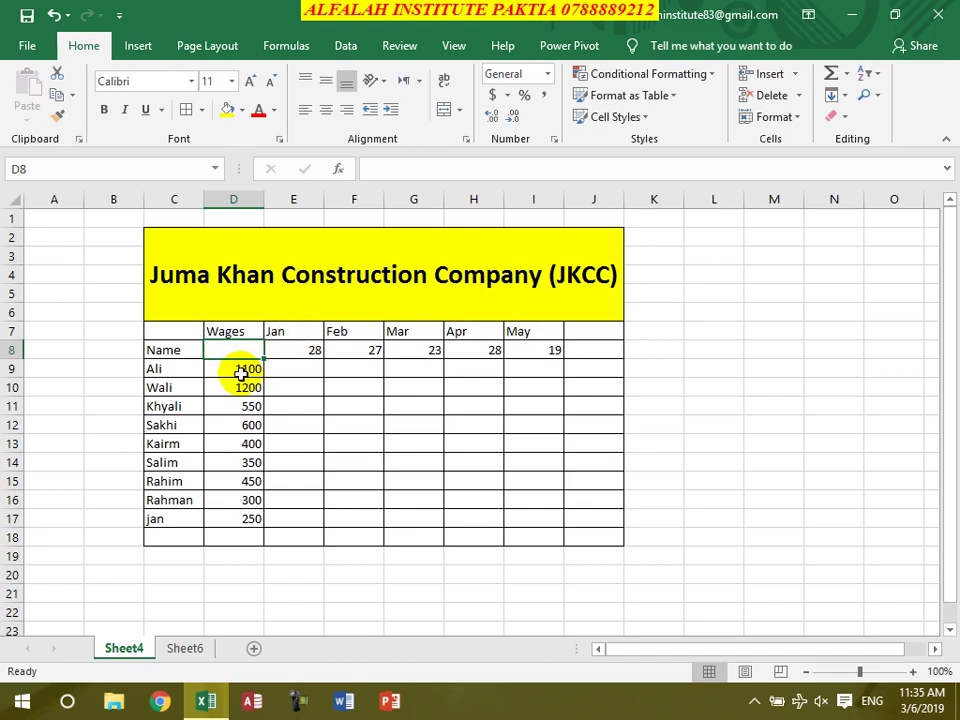
type("=")
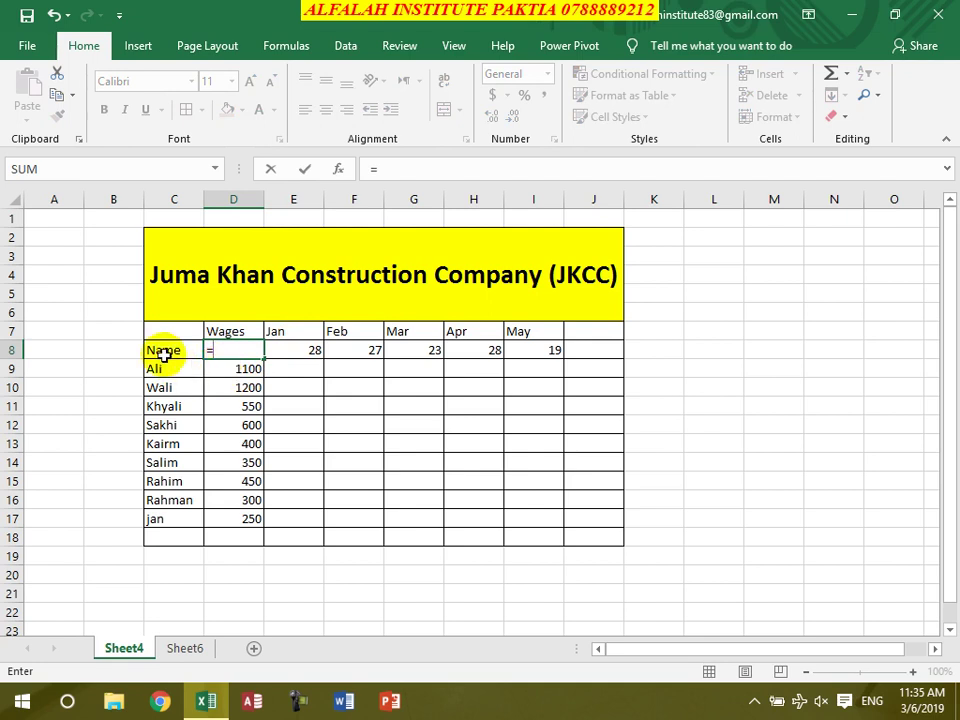
left_click(48, 222)
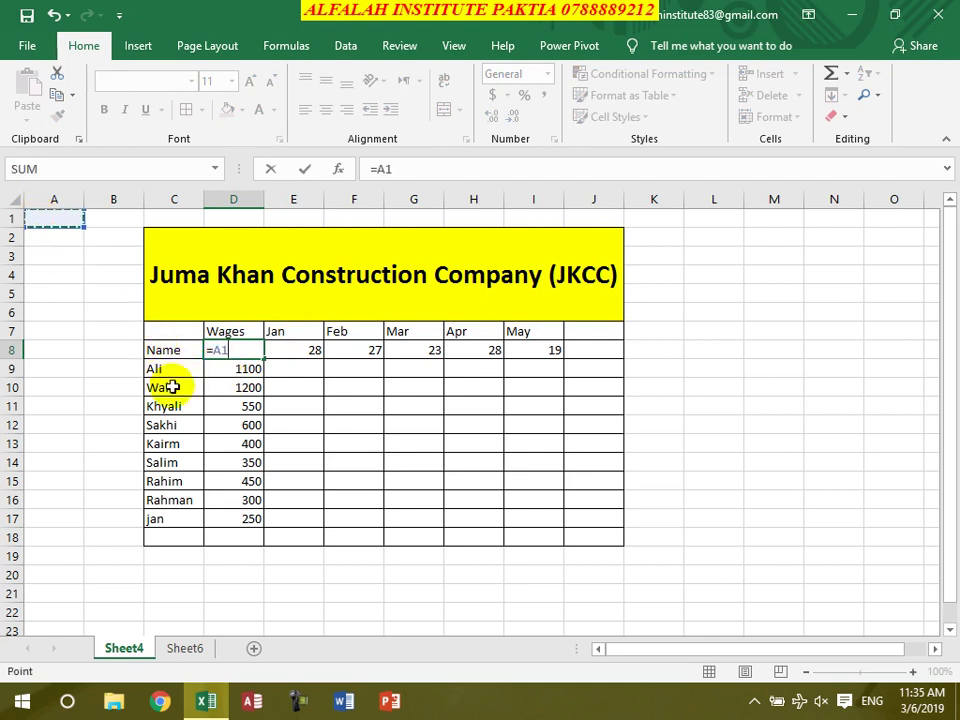
type("*")
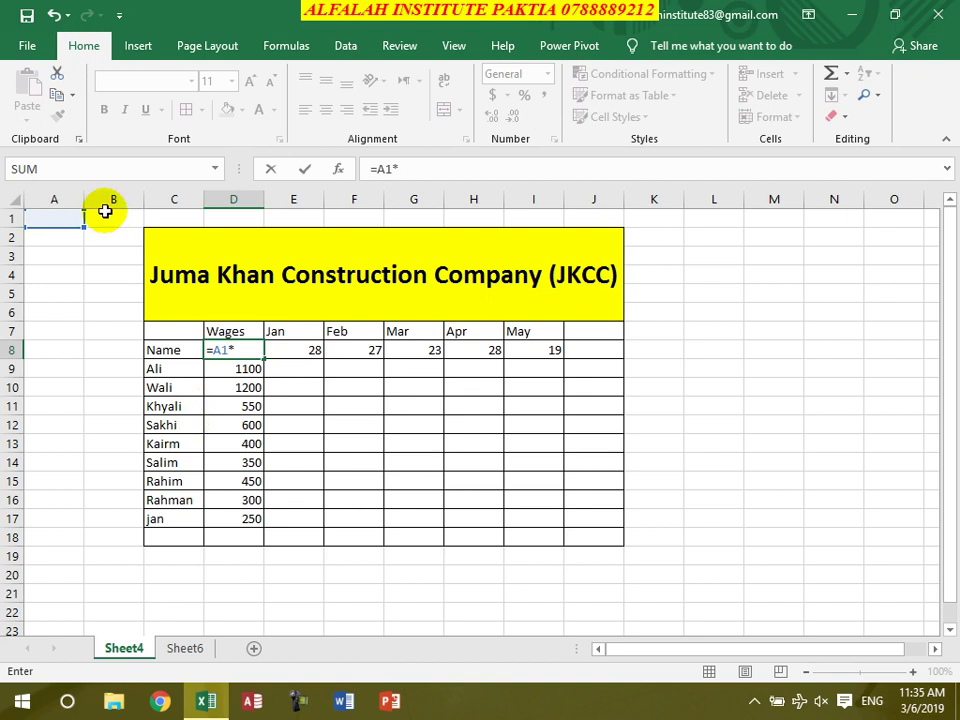
left_click(102, 217)
key("Return")
left_click_drag(250, 350, 523, 527)
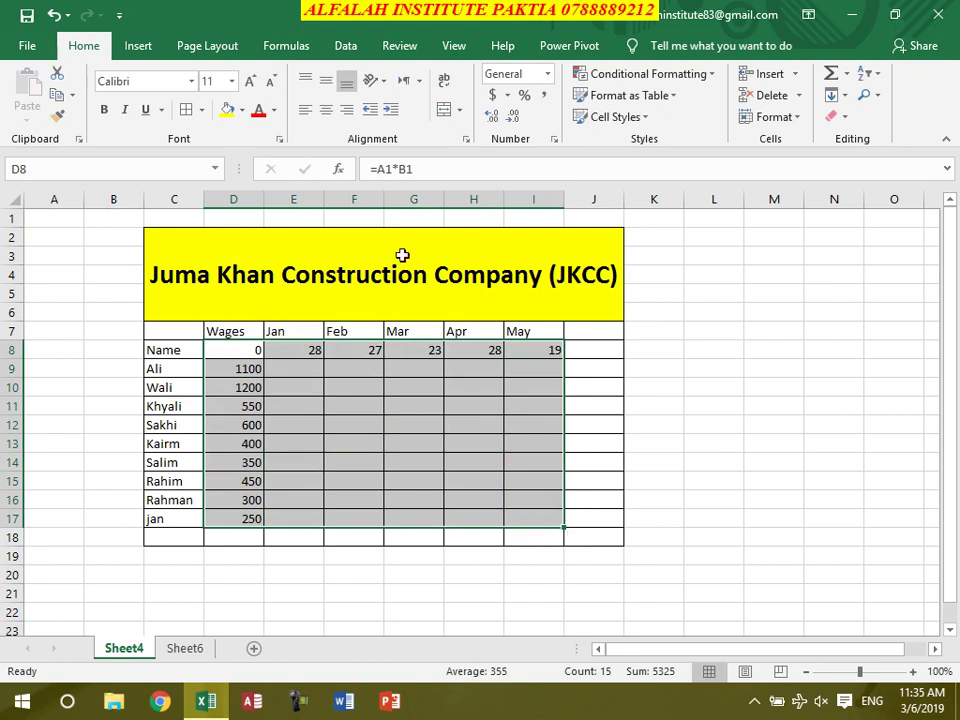
Build a What-If data table on D8:I17 with row input cell A1 and column input B1
left_click(345, 45)
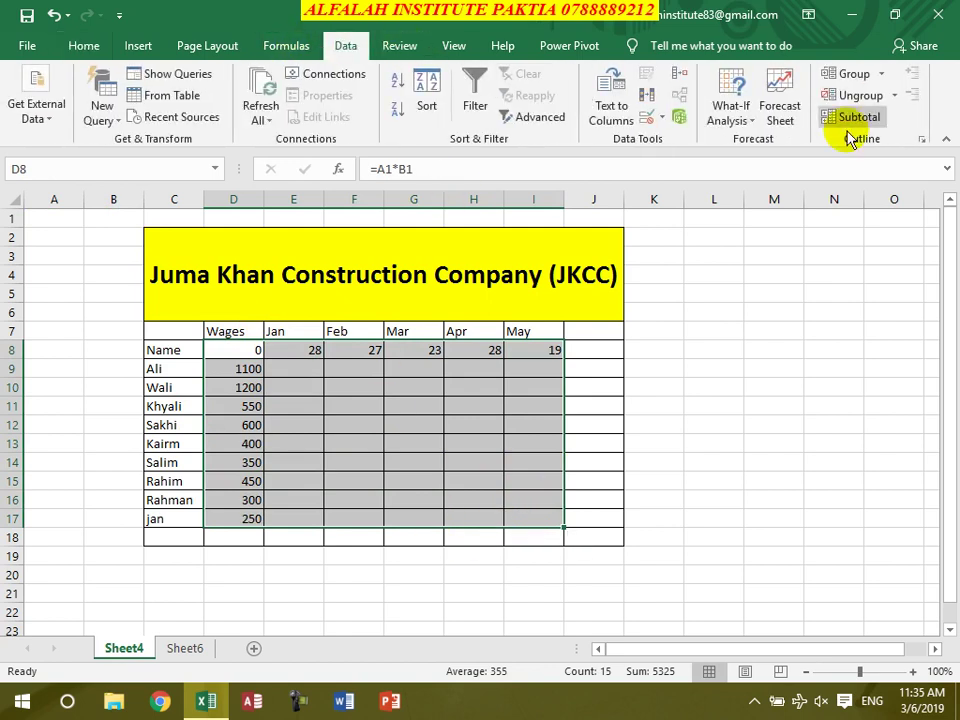
left_click(720, 122)
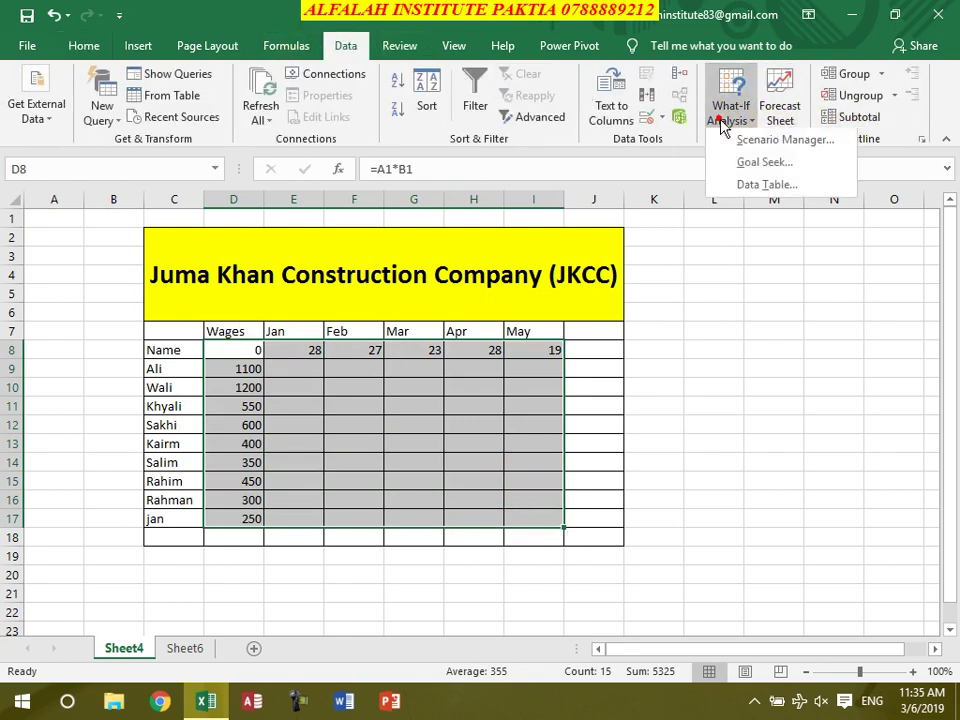
left_click(778, 188)
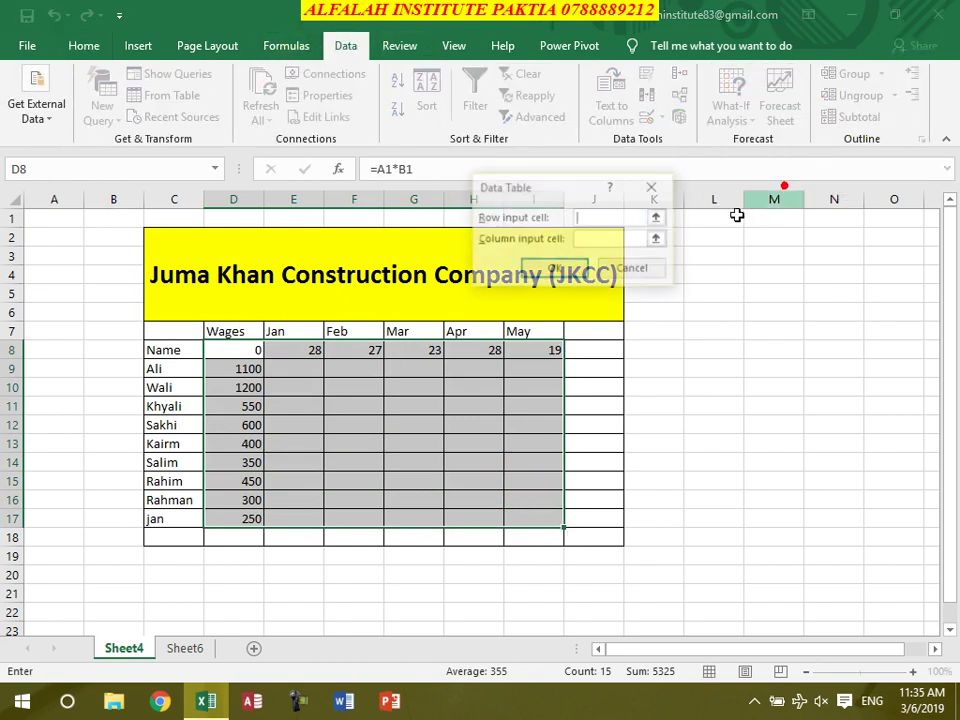
left_click(55, 217)
left_click(594, 238)
left_click(113, 218)
left_click(552, 266)
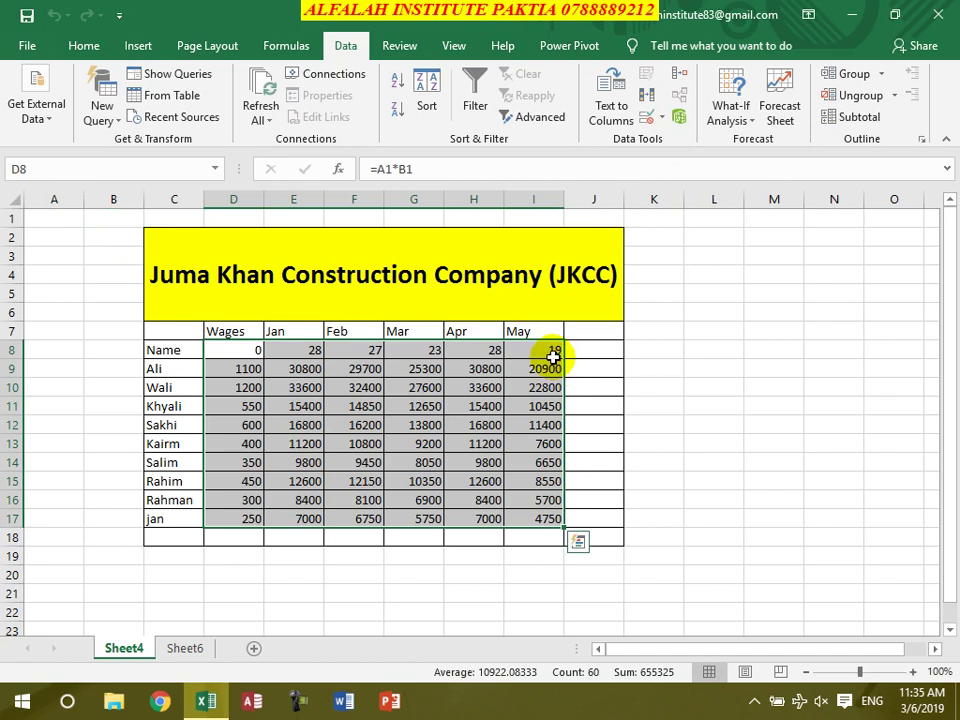
left_click(578, 369)
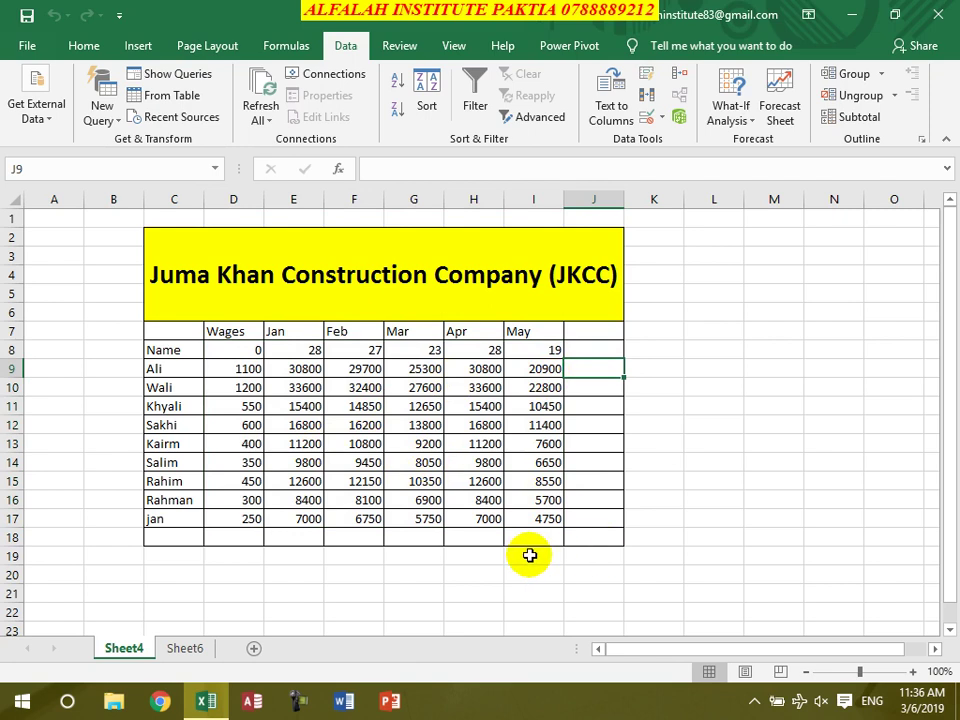
Total Ali's monthly wages in J9 with =SUM(E9:I9) and copy it down for every worker
type("=sum(")
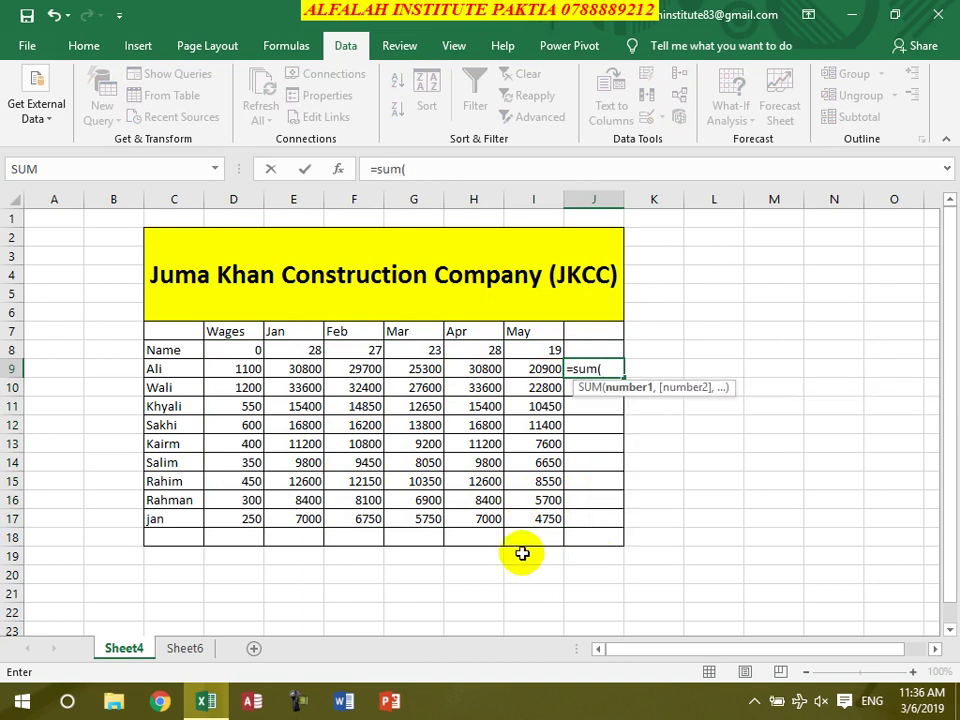
left_click_drag(317, 369, 521, 375)
type(")")
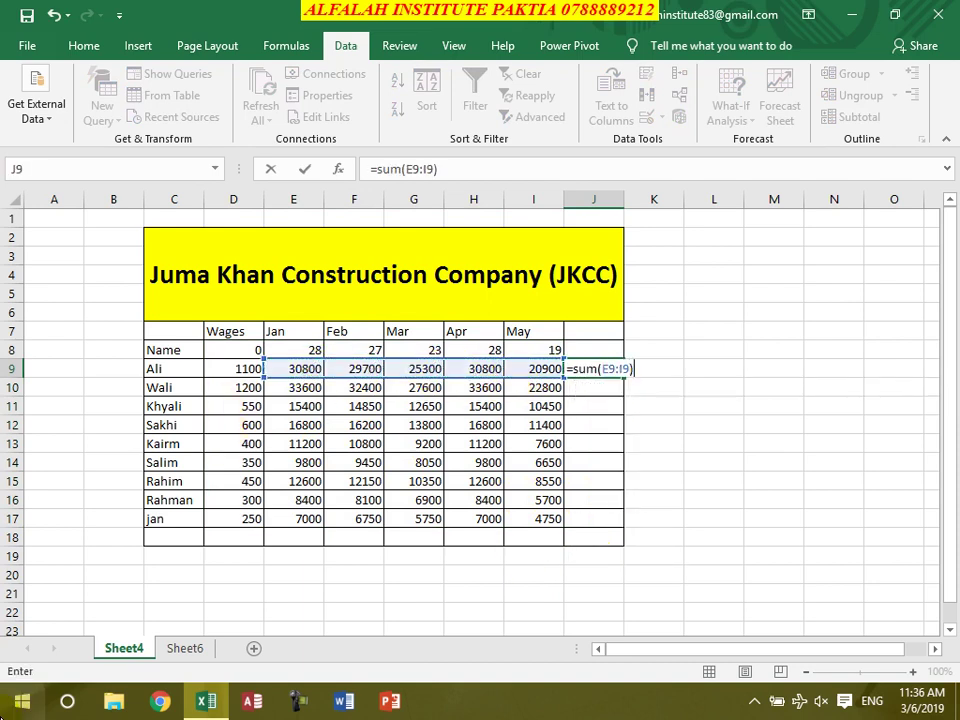
key("Return")
left_click(604, 368)
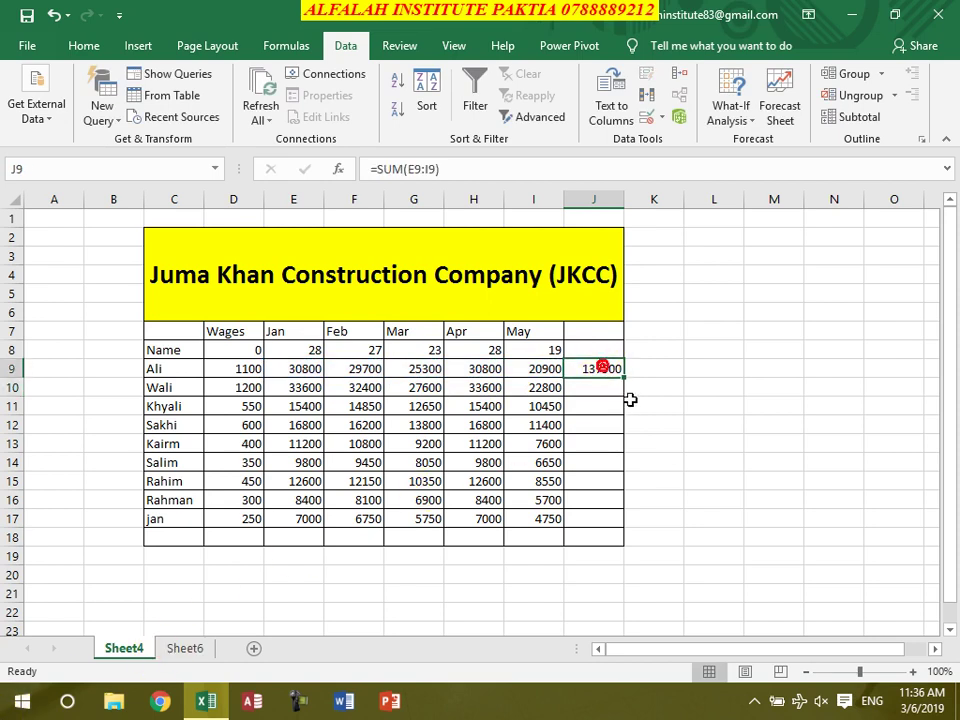
double_click(625, 378)
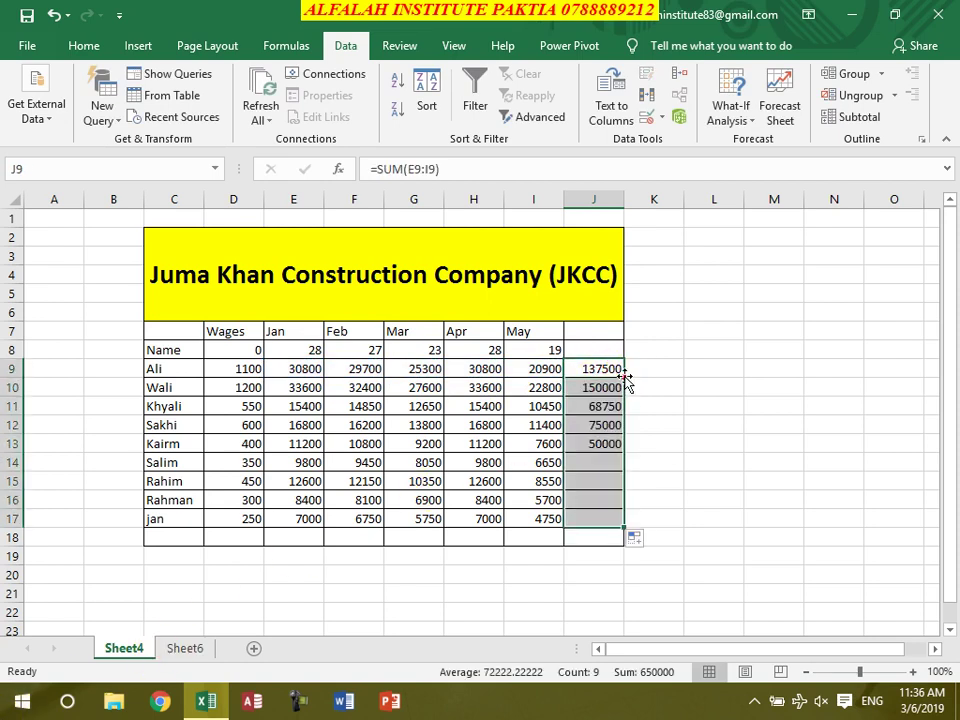
Attempt a Jan total in E18 and dismiss the data table error from moving cells
left_click(304, 539)
type("=")
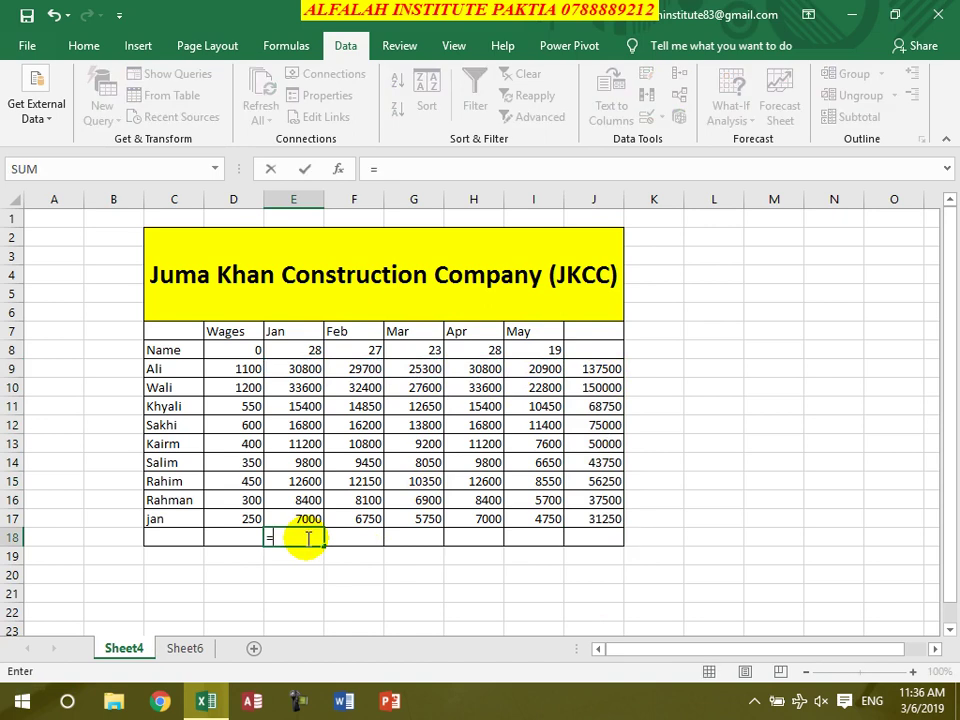
type("sum(")
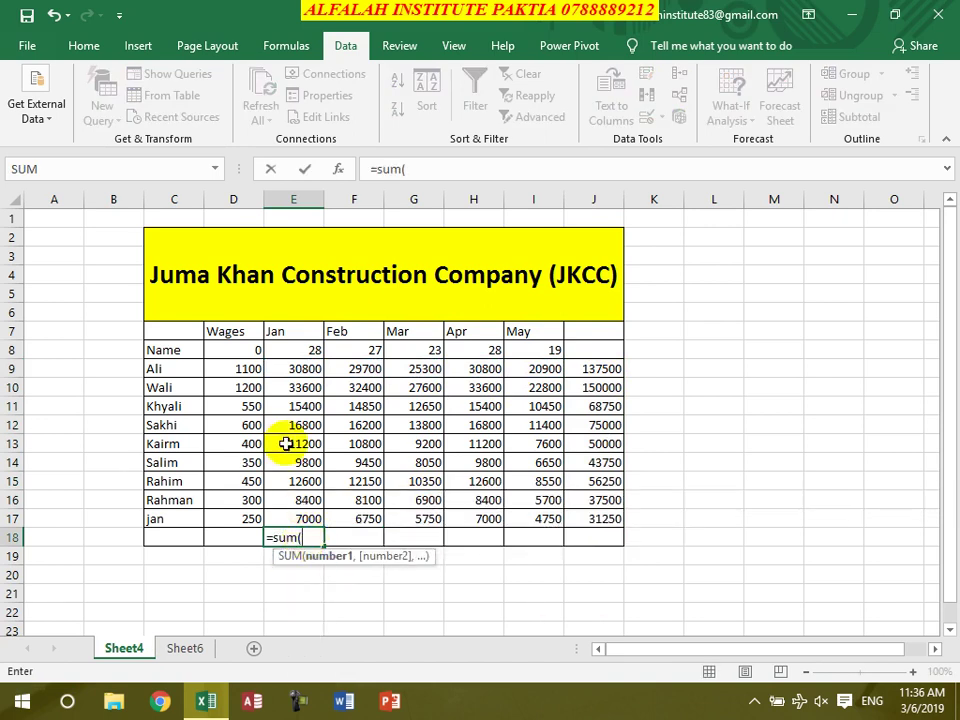
left_click_drag(307, 367, 304, 388)
left_click_drag(302, 406, 305, 464)
left_click(308, 481)
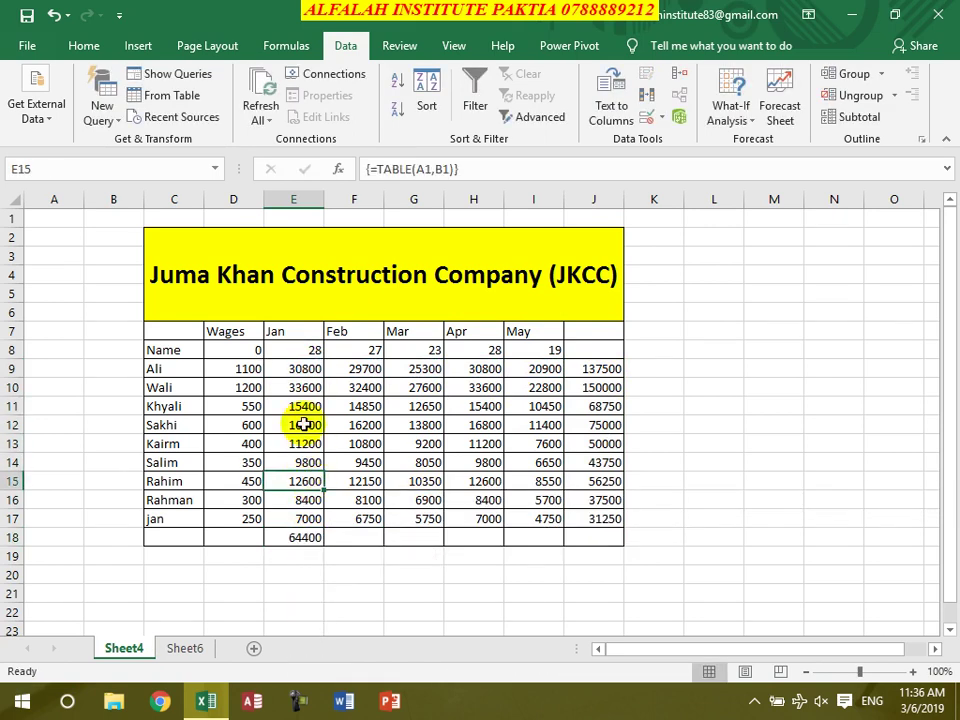
left_click_drag(300, 370, 304, 411)
left_click_drag(304, 412, 298, 487)
left_click(293, 531)
left_click(510, 400)
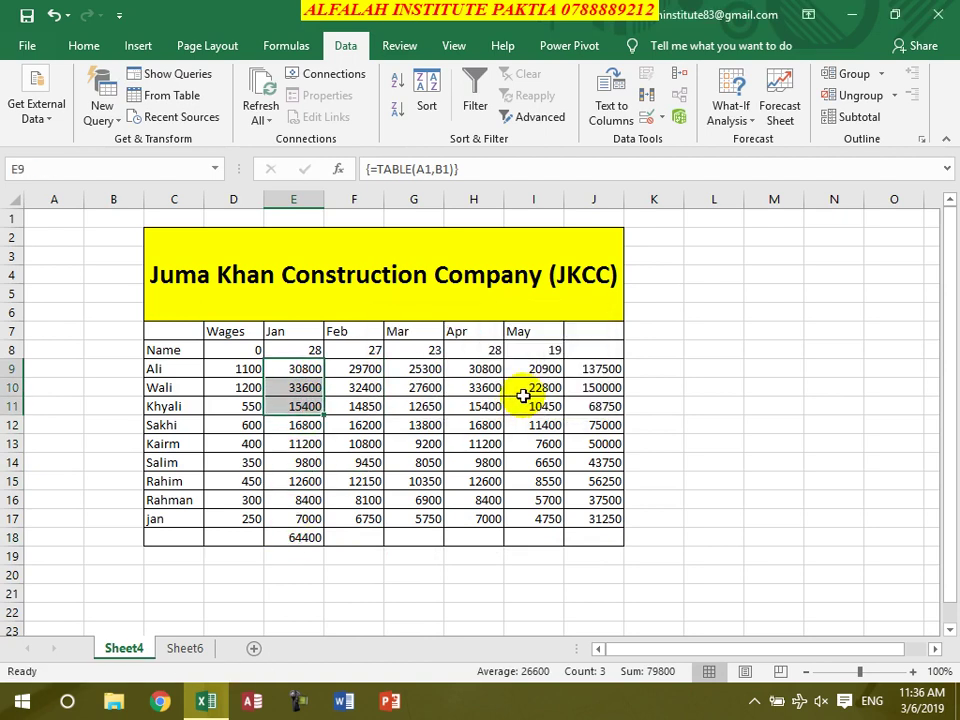
Sum the Jan column in E18 with =SUM(E9:E17), fill it across to J18, and close the workbook
left_click(309, 538)
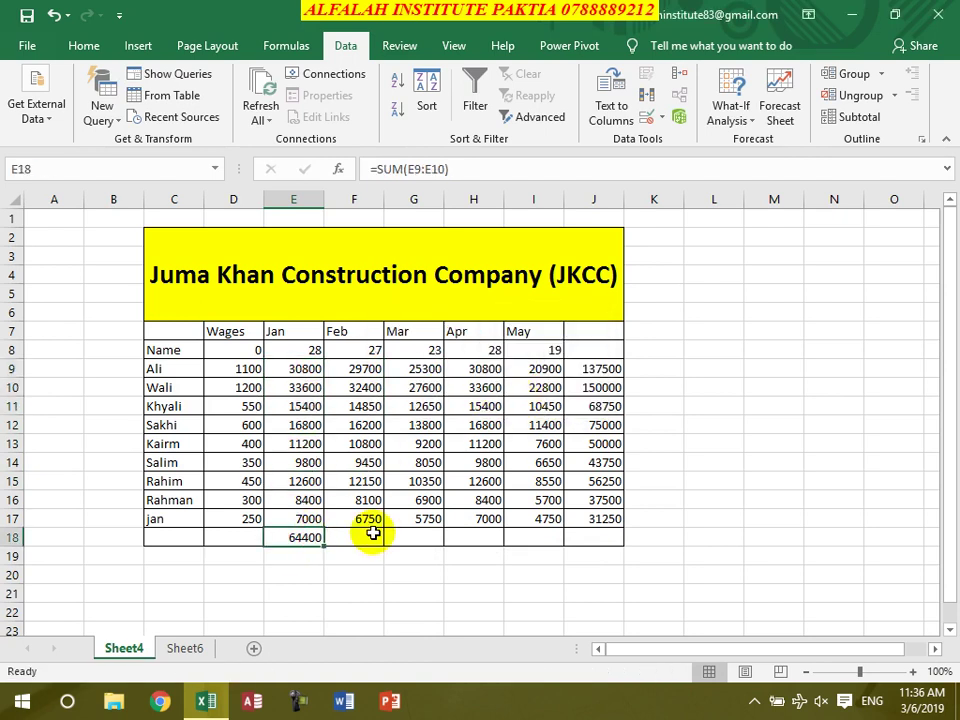
type("=sum(")
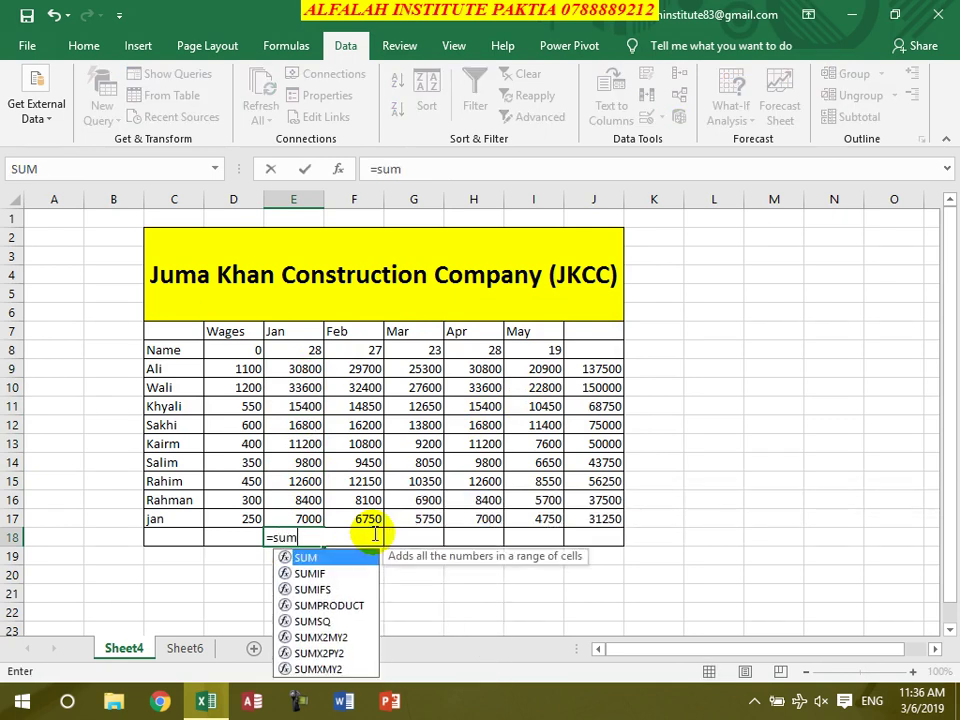
left_click_drag(297, 367, 300, 510)
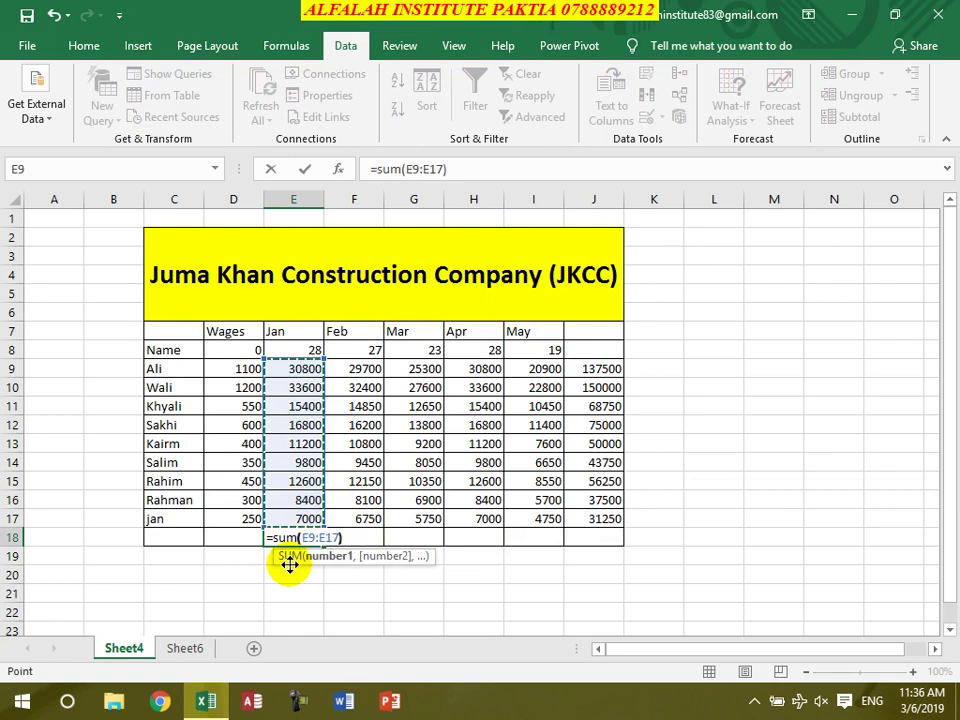
key("Return")
left_click(305, 537)
left_click_drag(322, 547, 617, 551)
left_click(598, 539)
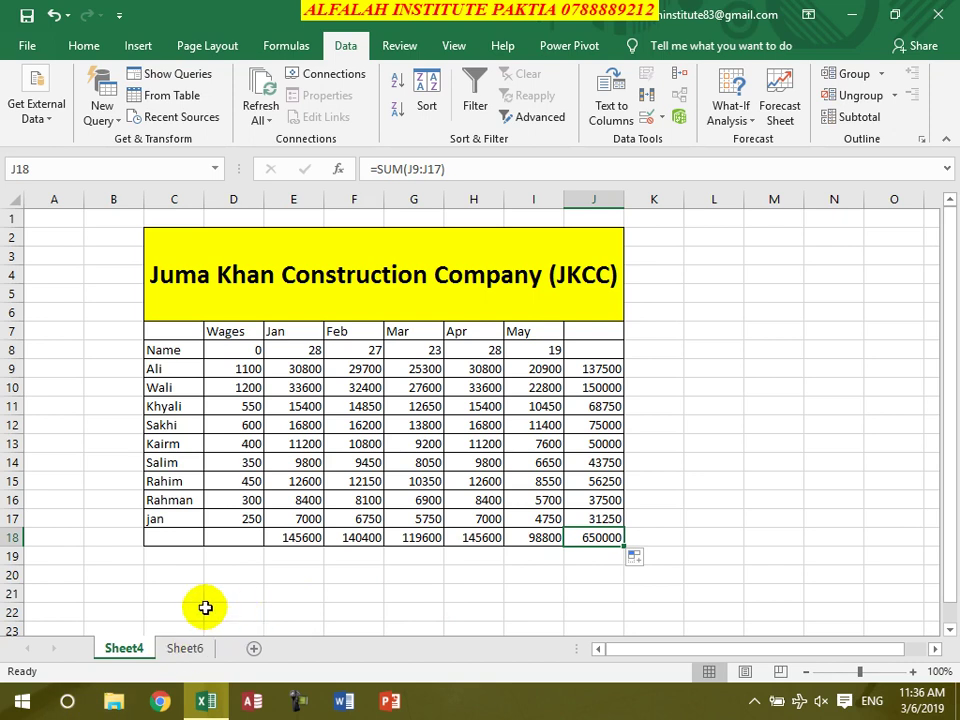
key("ctrl+w")
Discard the wage workbook's changes and open Practice1 from the recent files
left_click(475, 372)
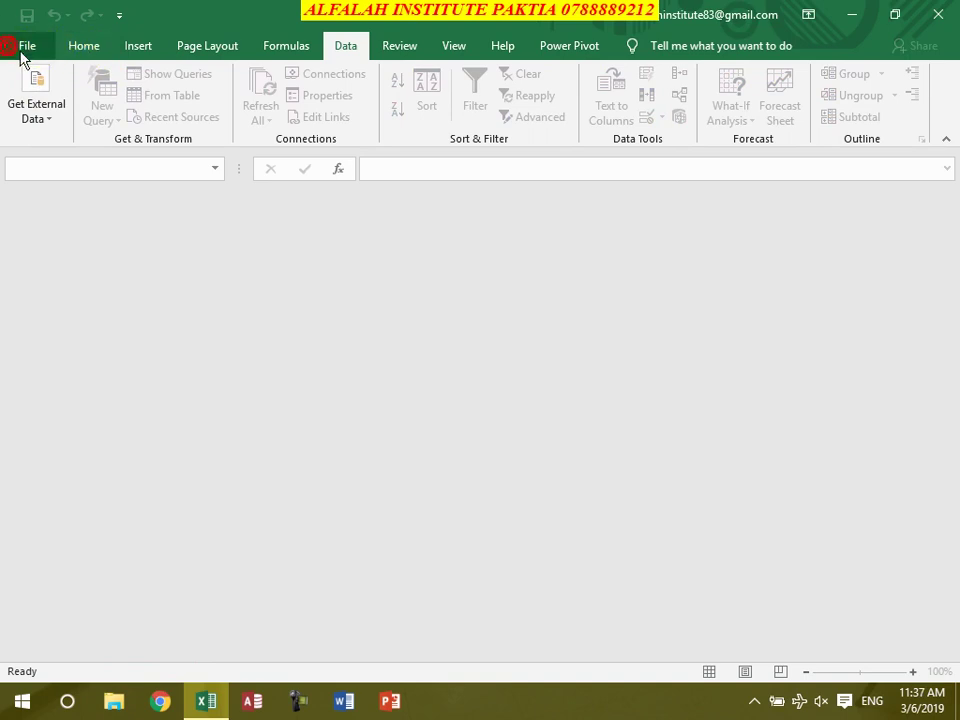
left_click(24, 47)
left_click(572, 266)
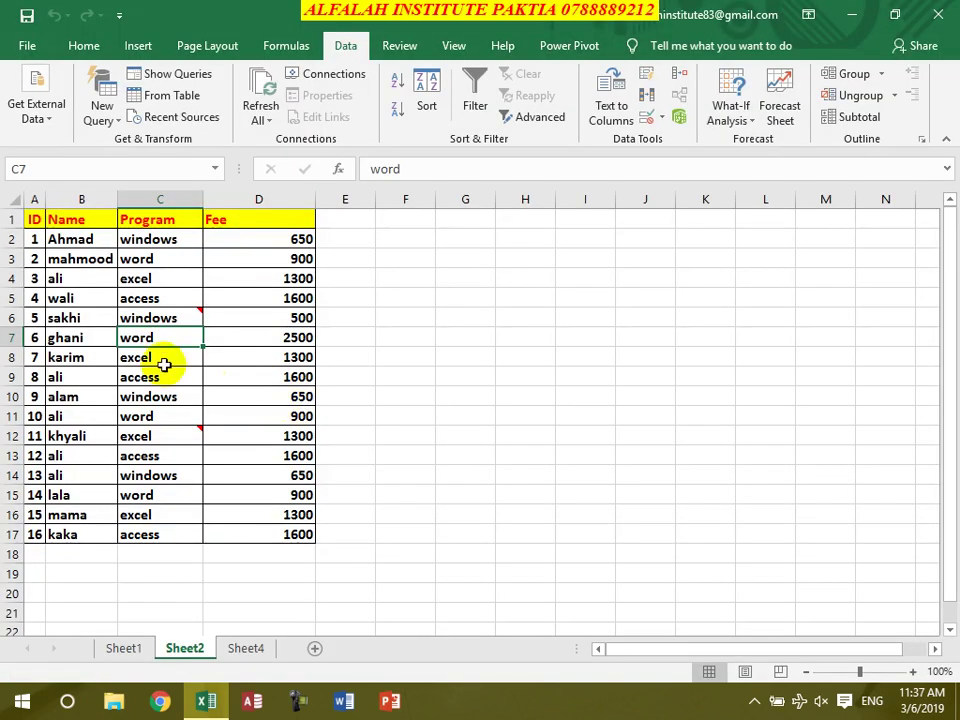
Sort the fee table by the Program column from Z to A
left_click(150, 298)
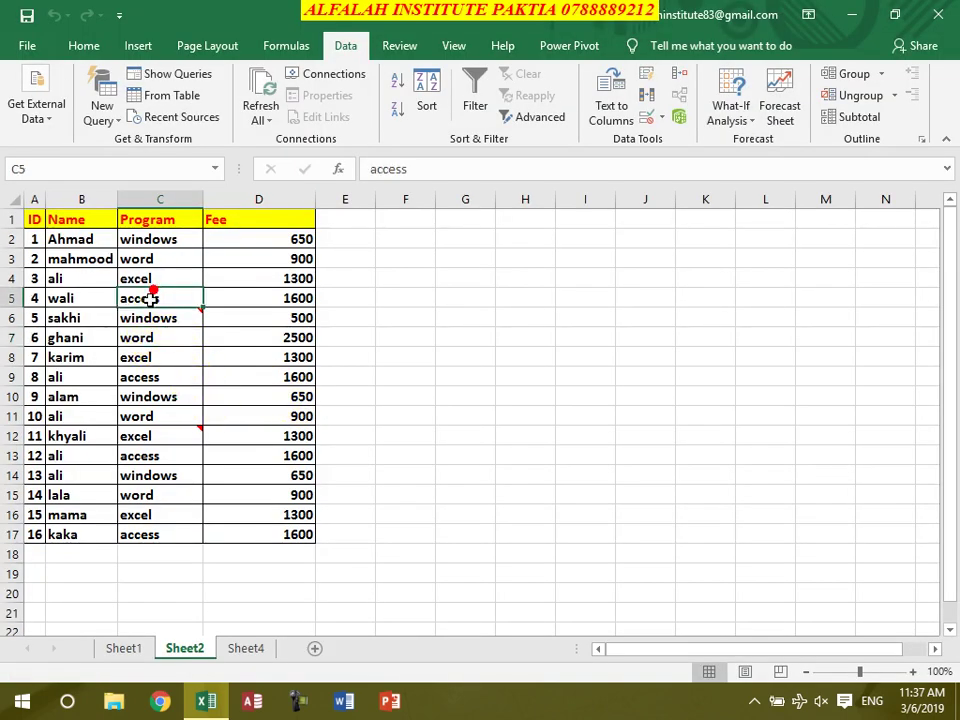
left_click(397, 108)
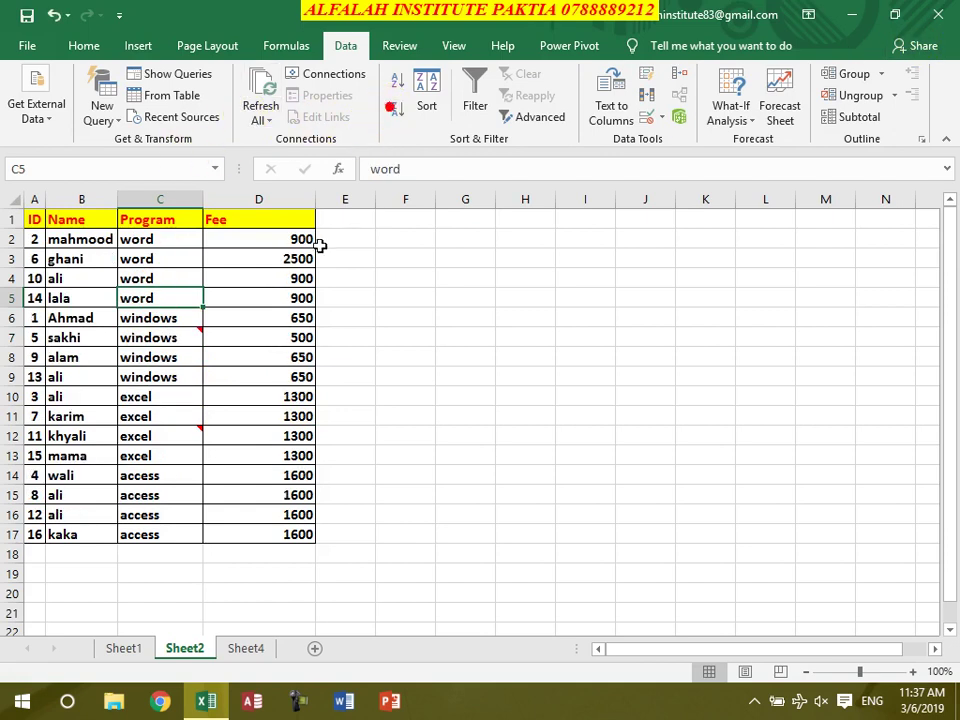
left_click(180, 264)
left_click(253, 280)
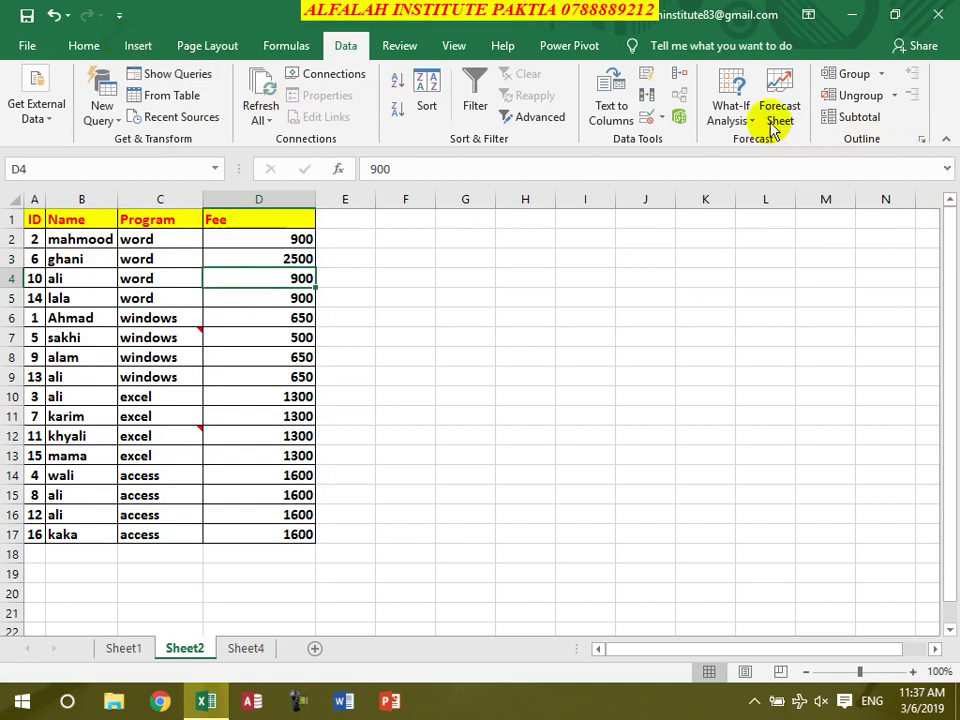
Add Sum subtotals of Fee at each change in Program, with page breaks between groups
left_click(864, 122)
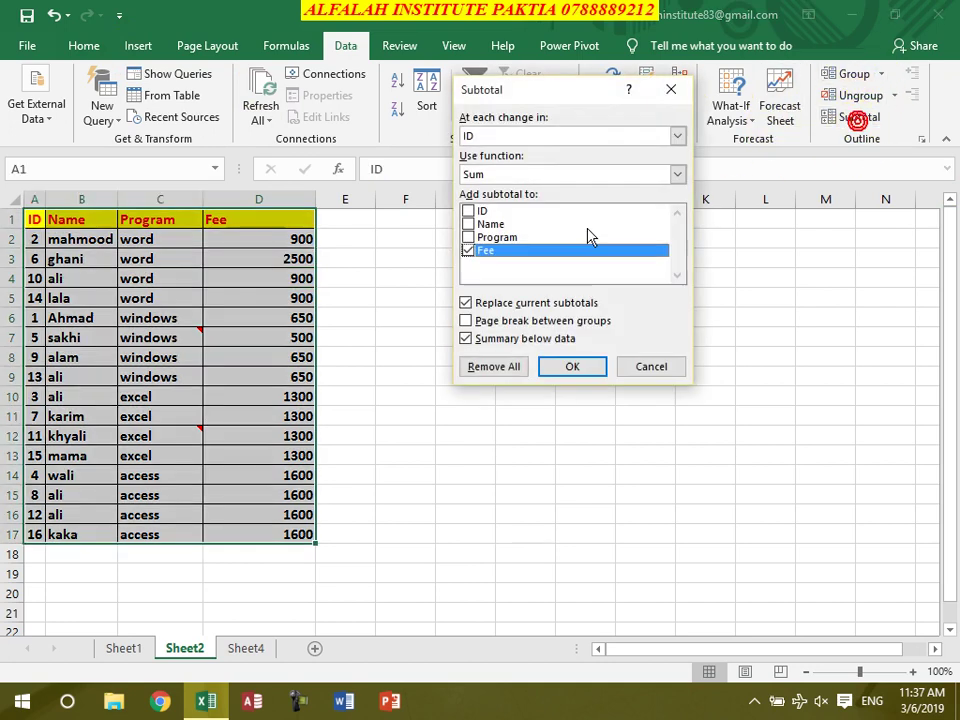
left_click_drag(529, 97, 598, 137)
left_click(581, 179)
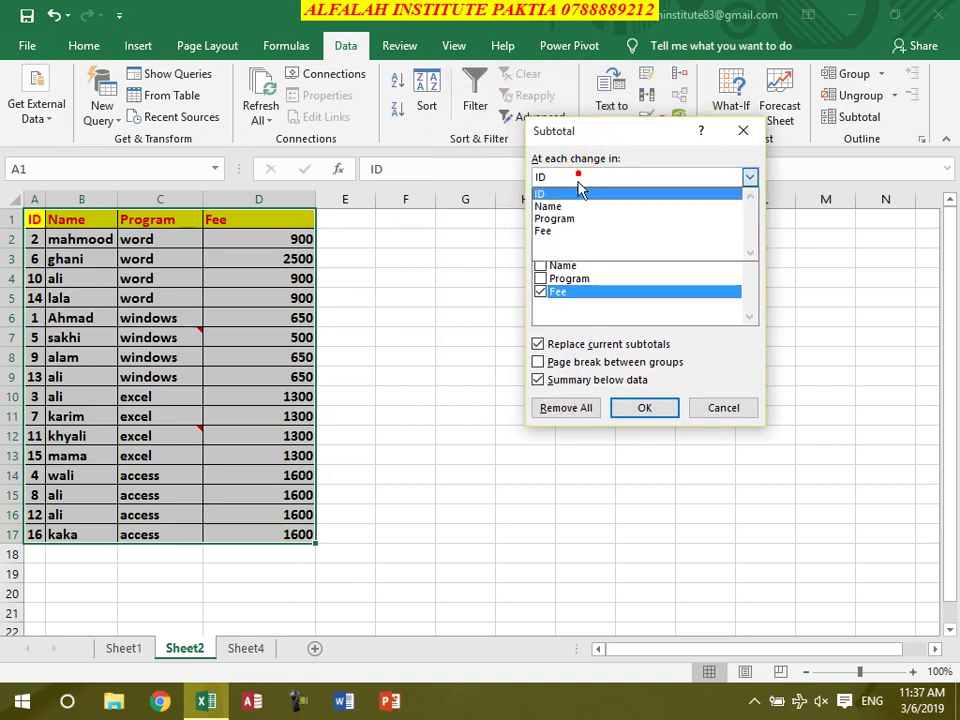
left_click(573, 219)
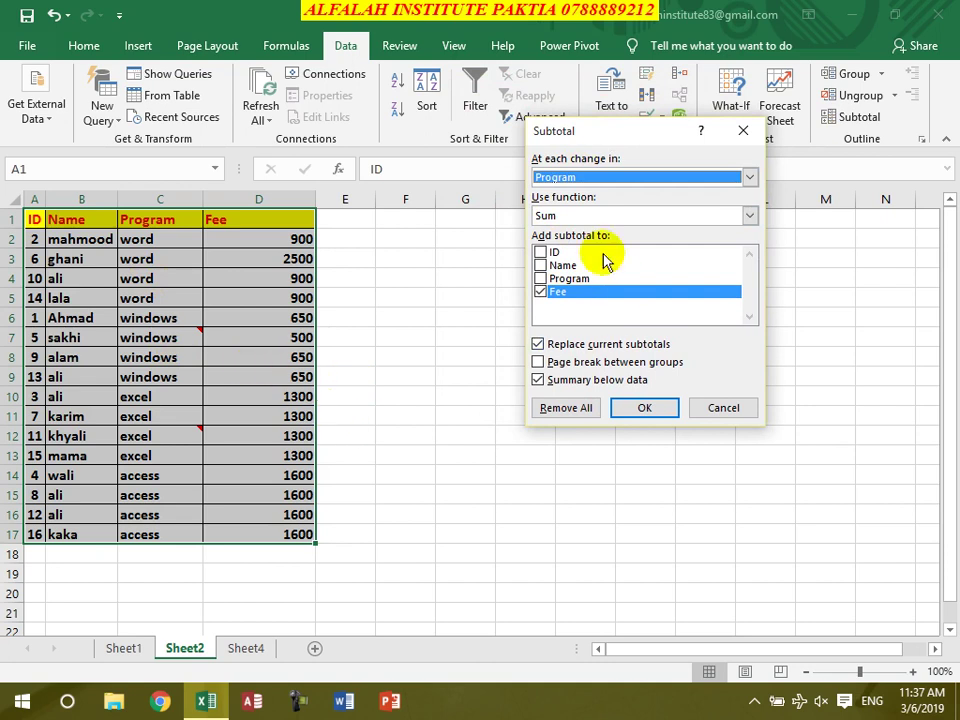
left_click(570, 216)
left_click(568, 219)
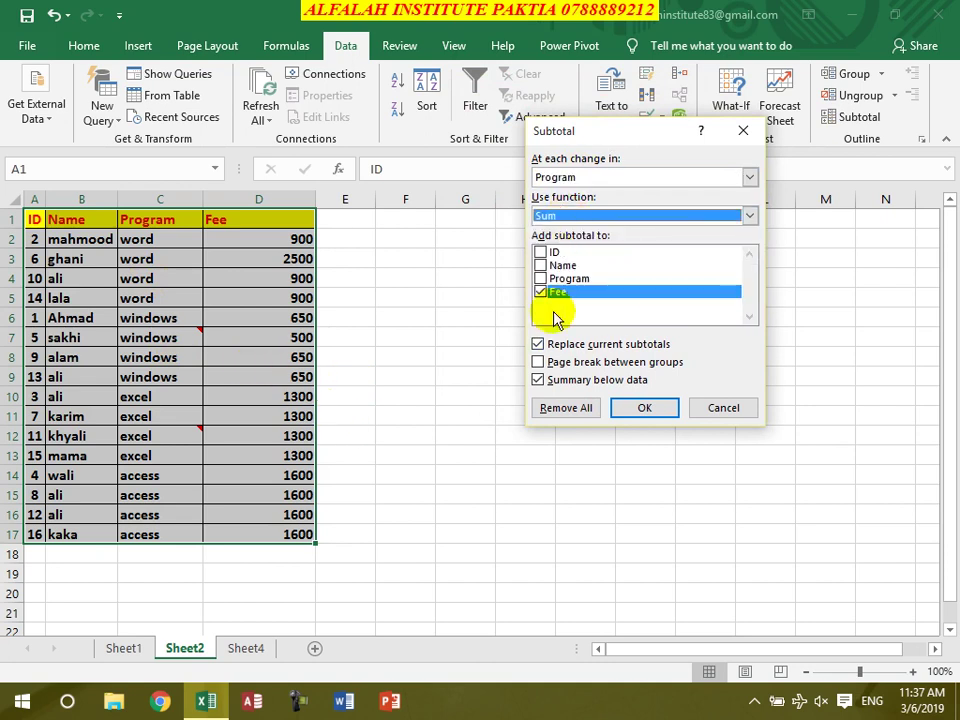
left_click(555, 362)
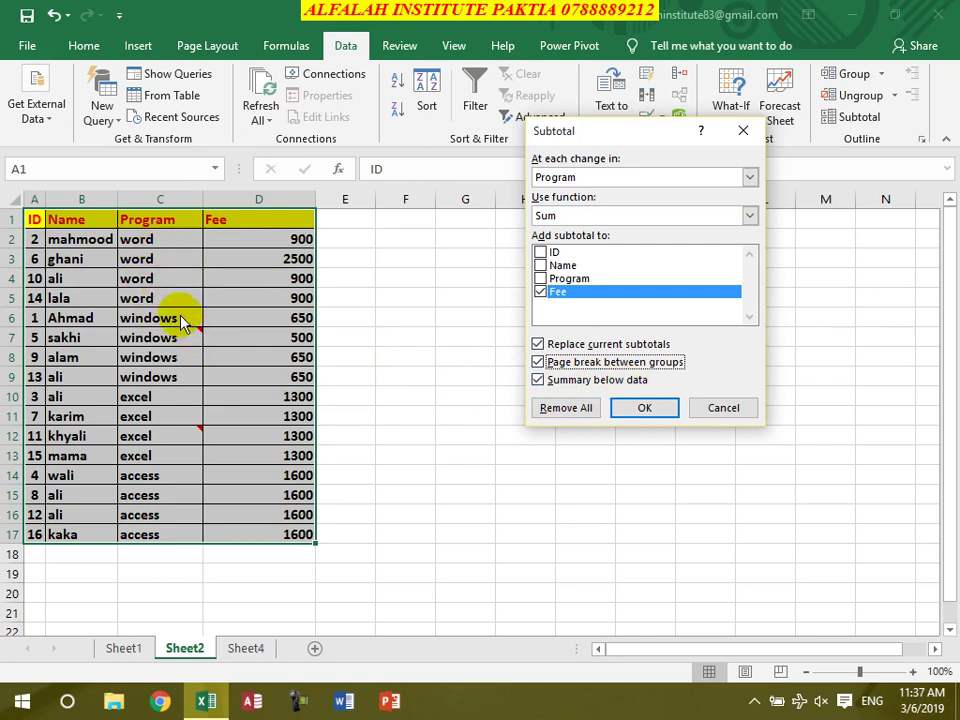
left_click(643, 407)
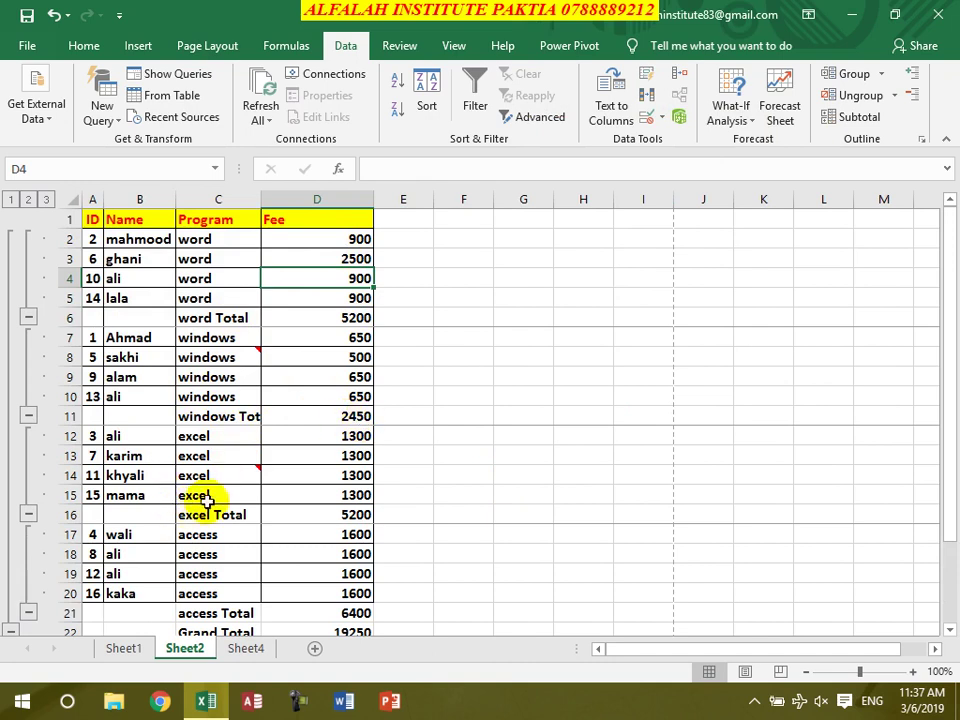
Review the subtotalled fee list and open its print preview
scroll(380, 531, "down", 2)
scroll(355, 460, "up", 2)
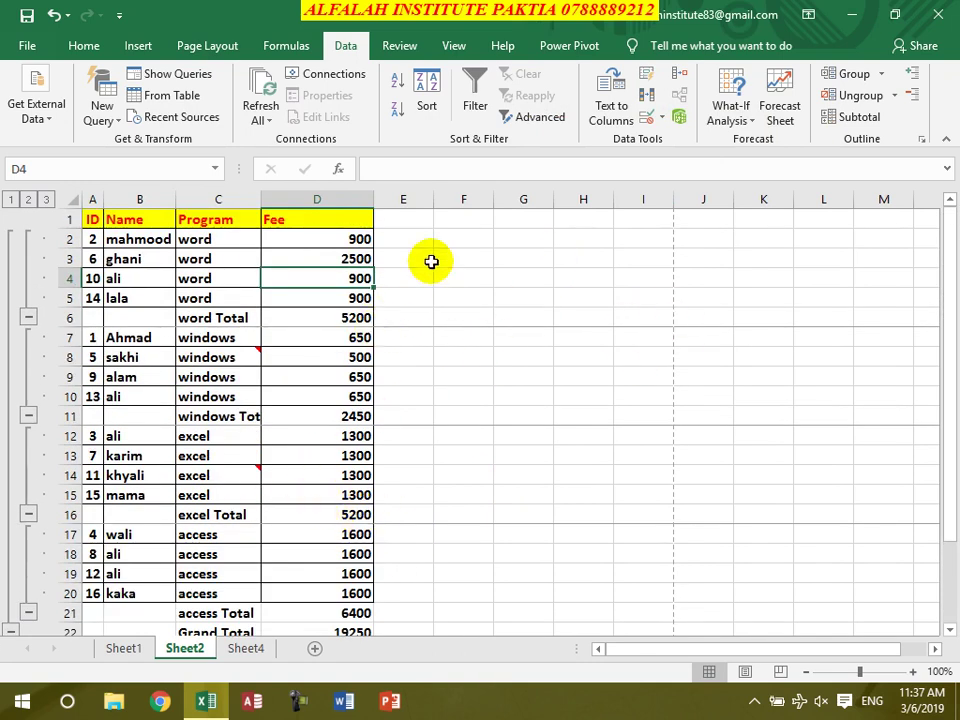
key("ctrl+p")
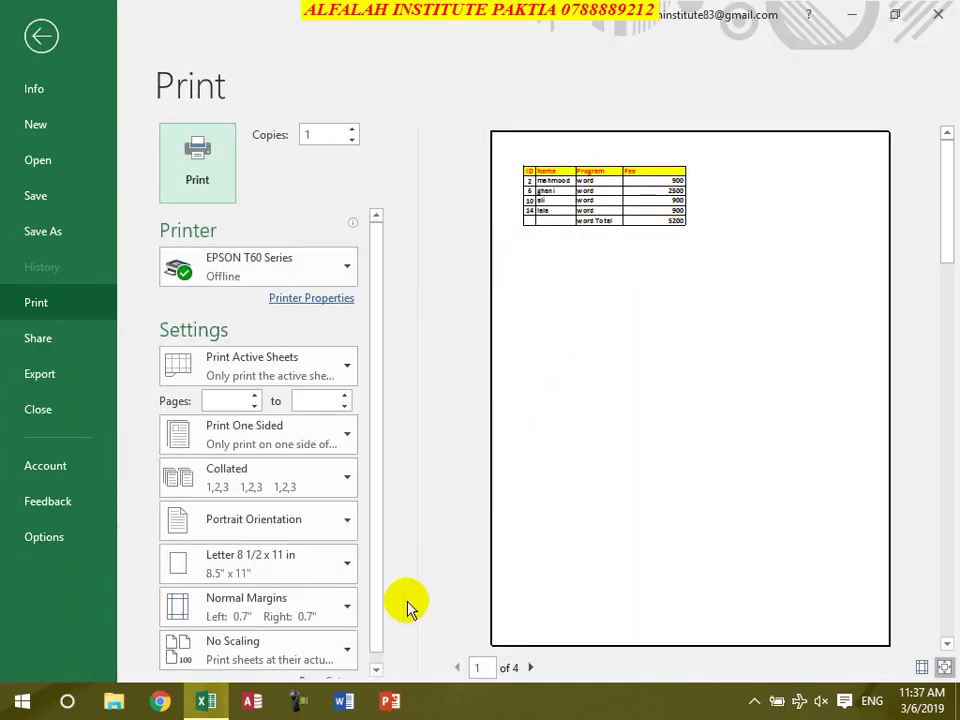
Step through preview pages 1 to 4 and back to page 2, then exit to the sheet
left_click(531, 668)
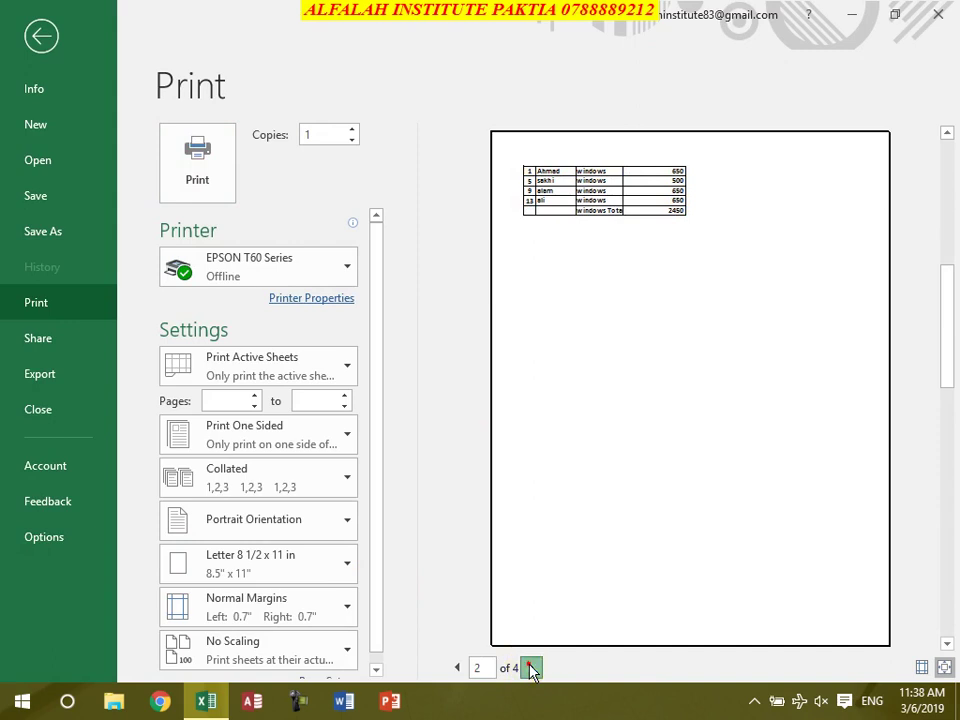
left_click(531, 668)
left_click(531, 668)
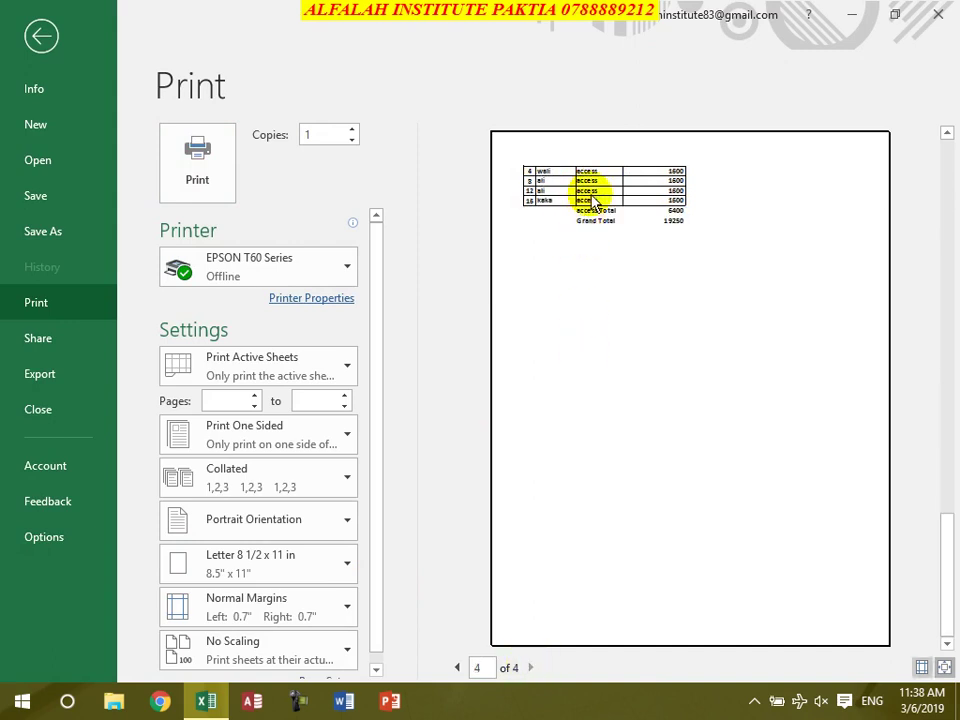
left_click(457, 668)
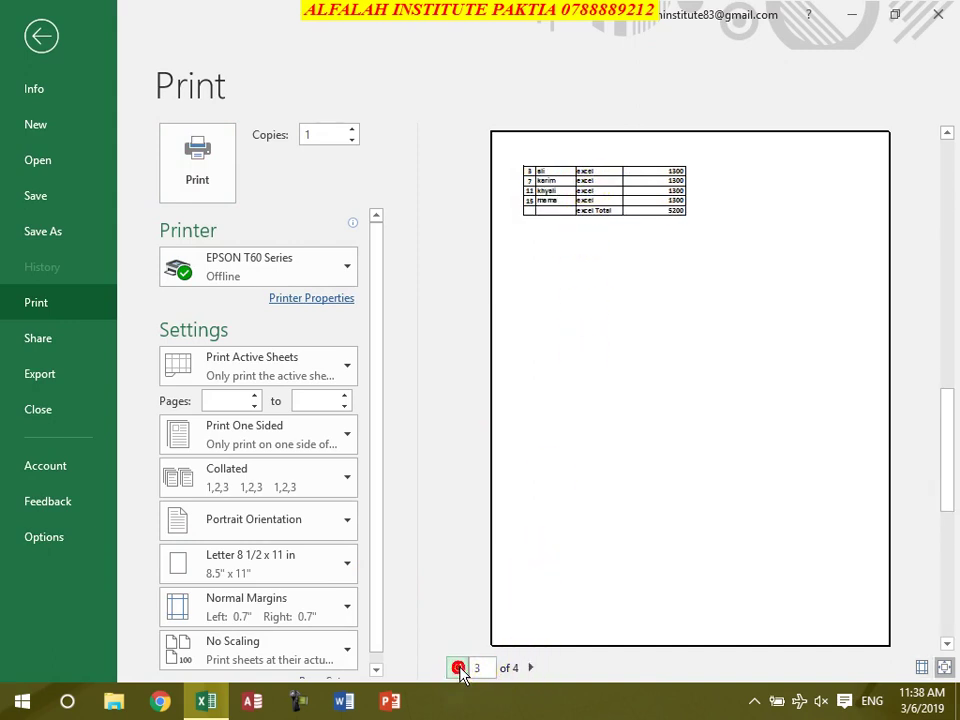
left_click(459, 668)
left_click(459, 668)
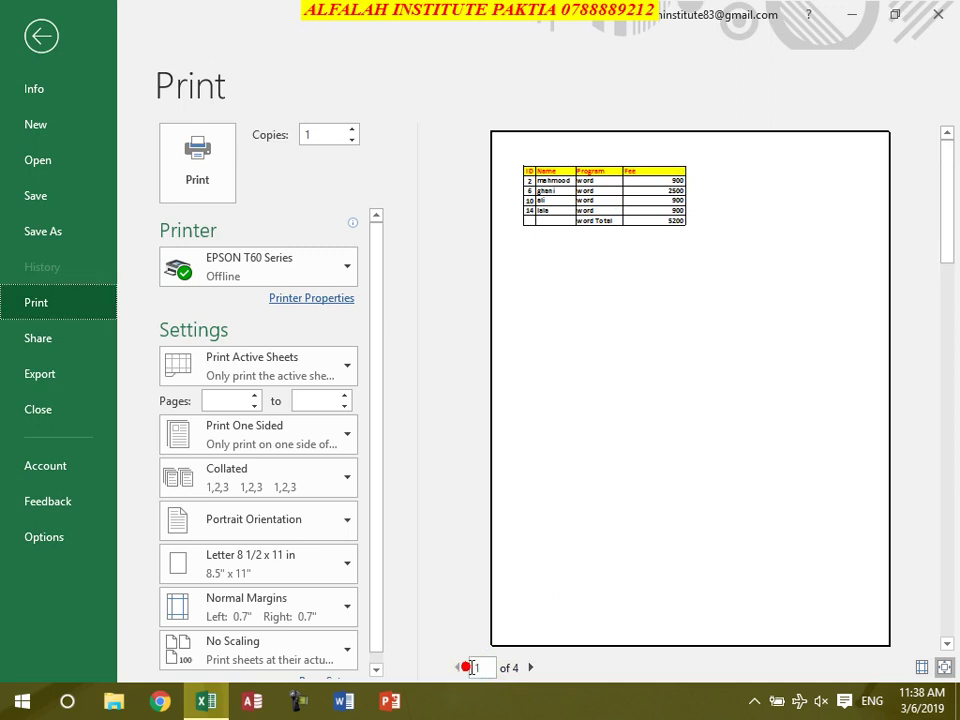
left_click(532, 668)
key("Escape")
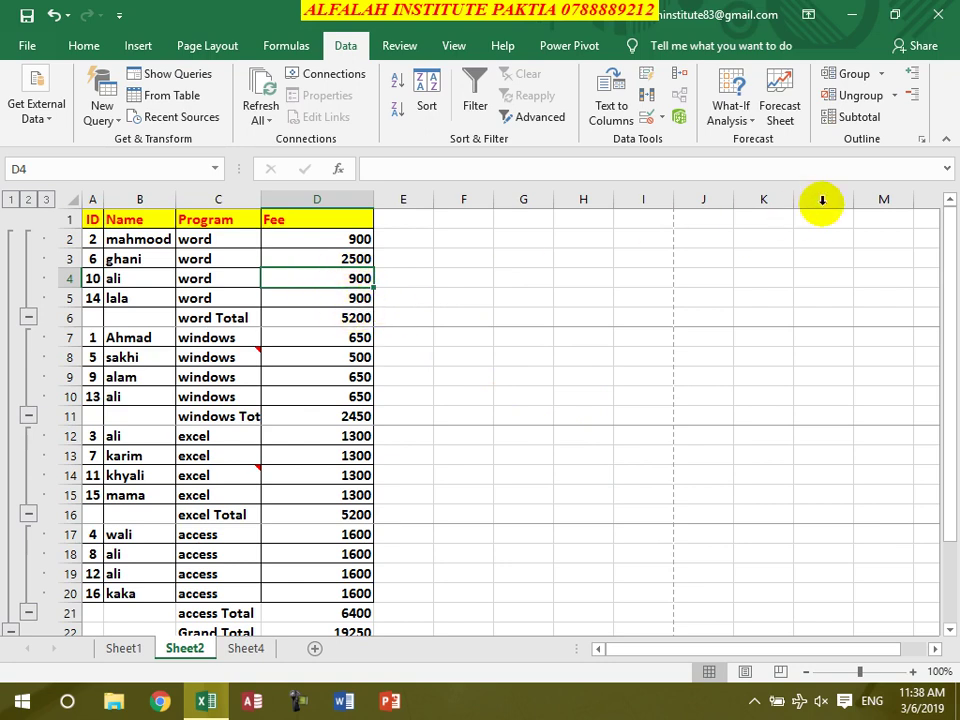
Switch the Program subtotals to Count and turn off page breaks between groups
left_click(857, 118)
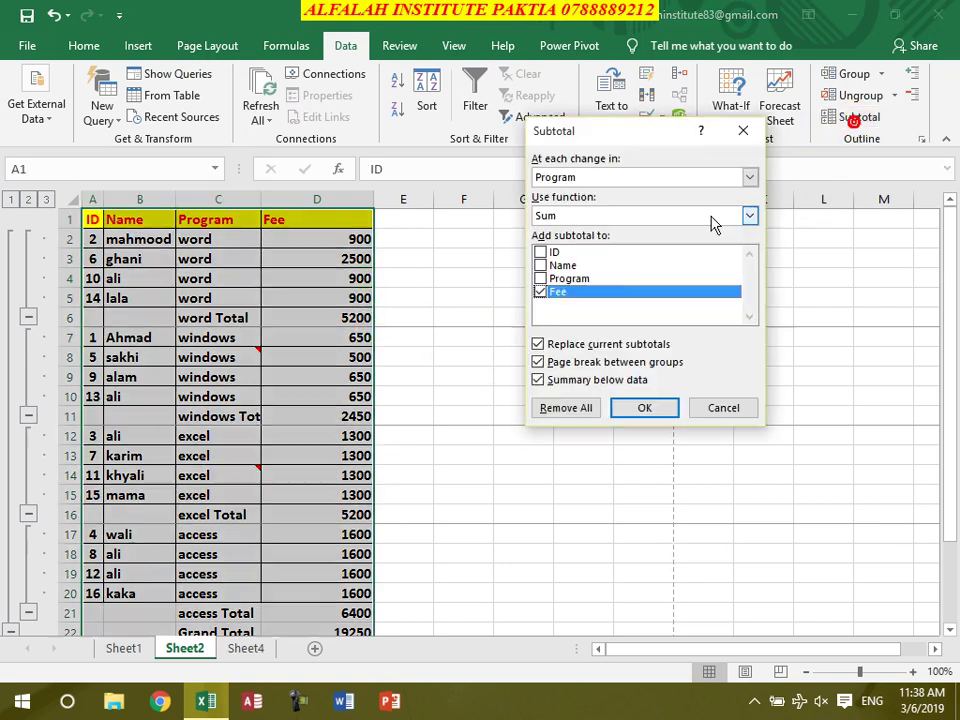
left_click(604, 222)
left_click(573, 243)
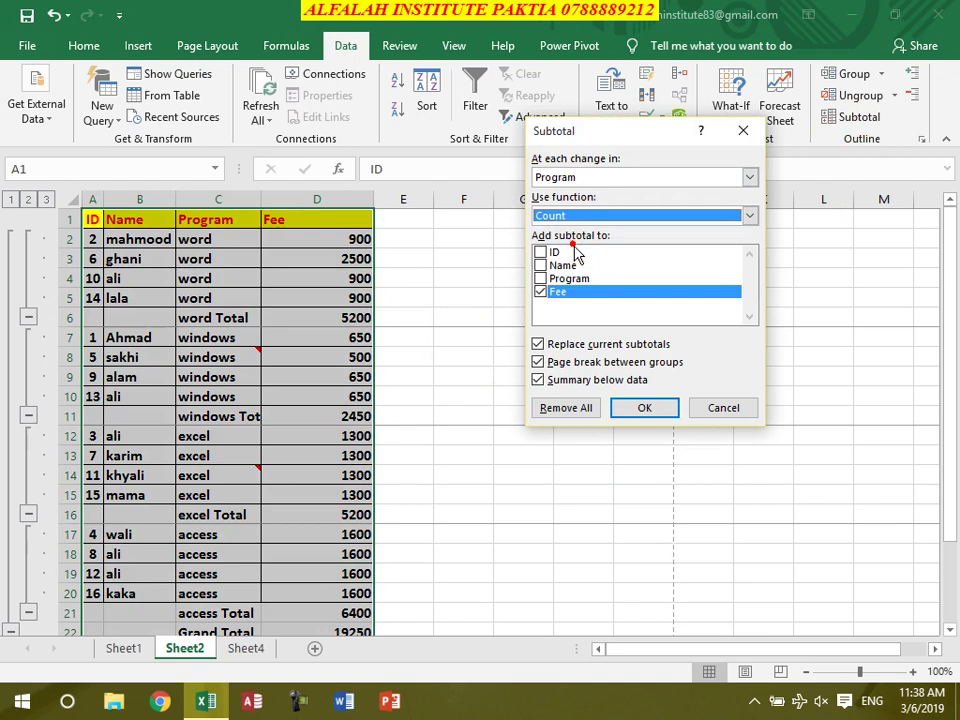
left_click(562, 366)
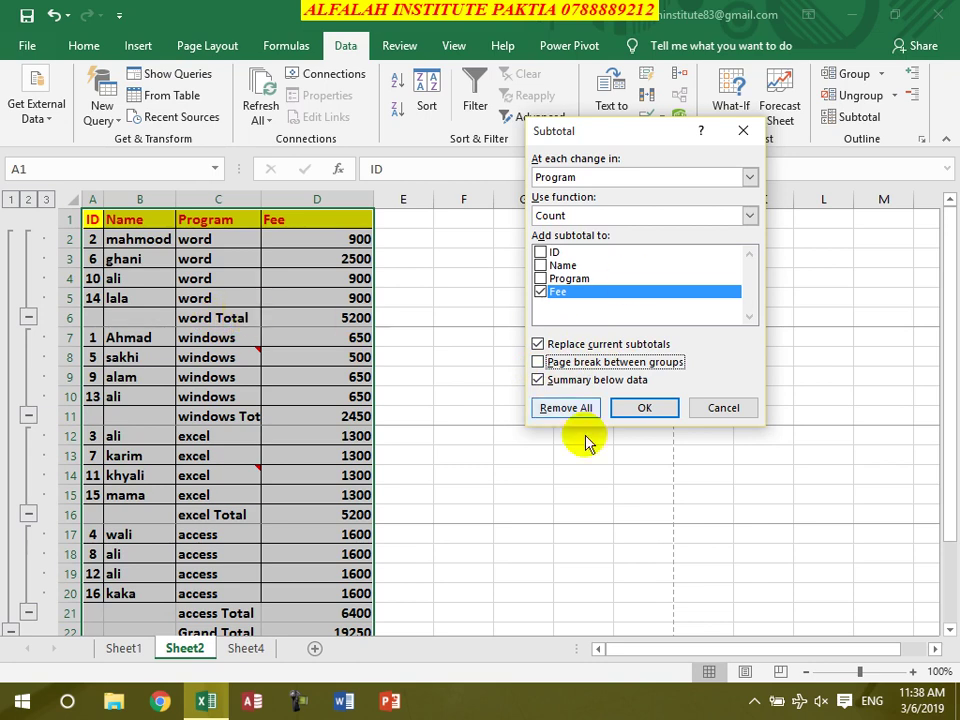
left_click(640, 406)
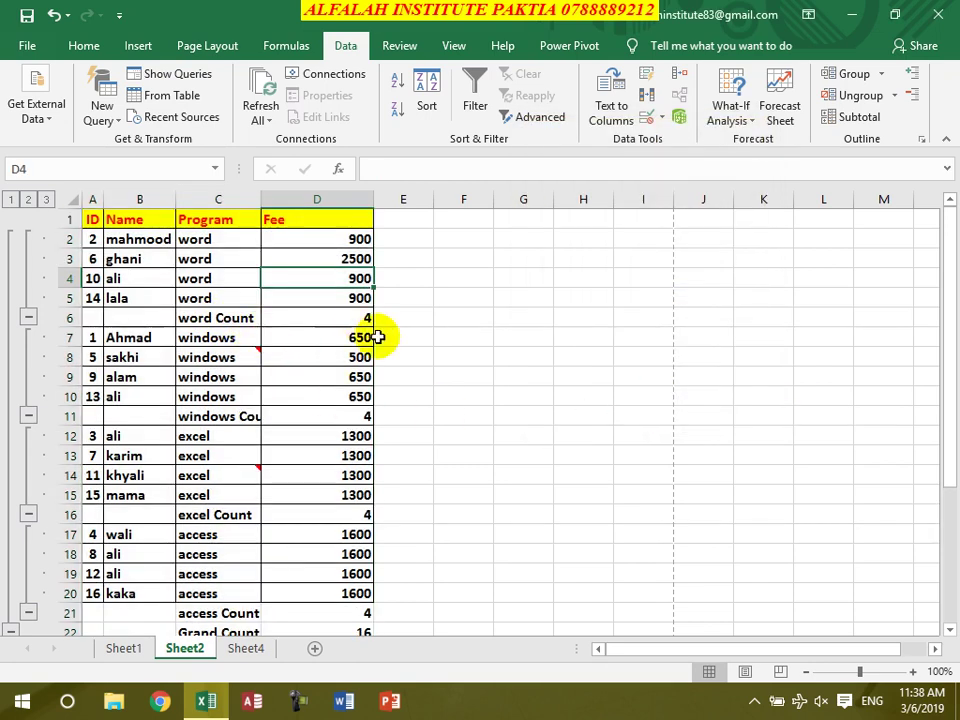
scroll(476, 495, "down", 3)
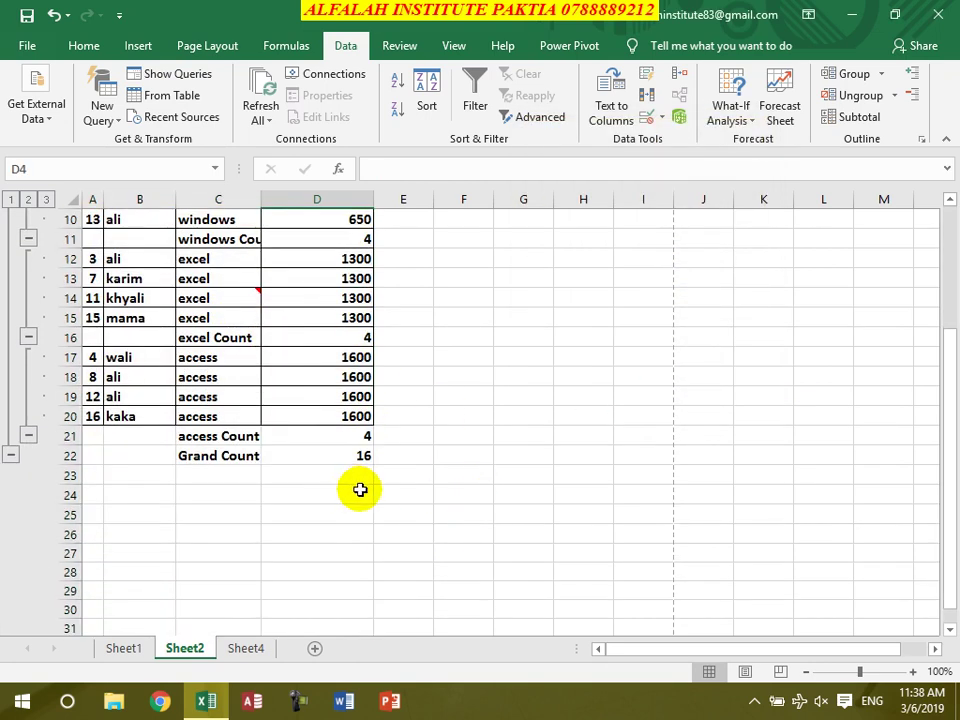
scroll(360, 489, "up", 3)
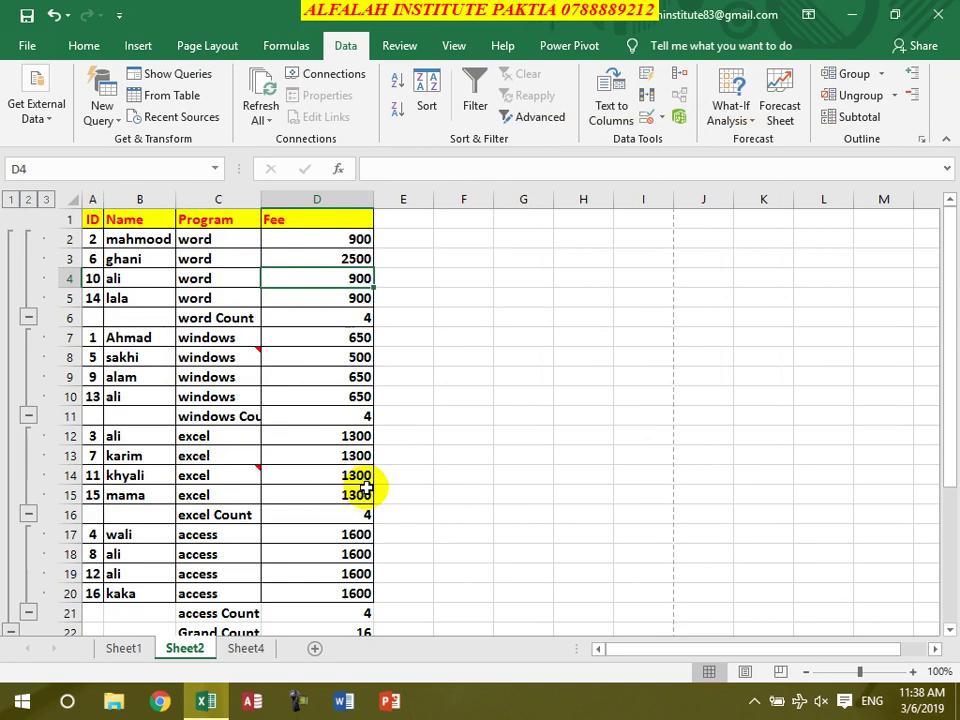
left_click(862, 118)
left_click(735, 408)
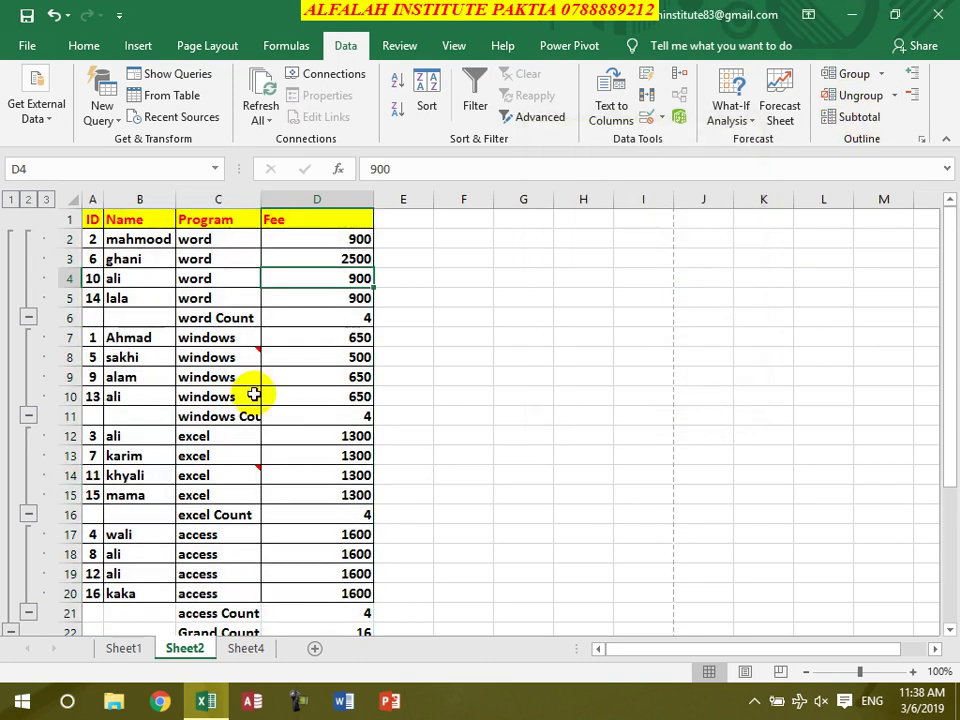
left_click(28, 317)
left_click(29, 339)
left_click(28, 355)
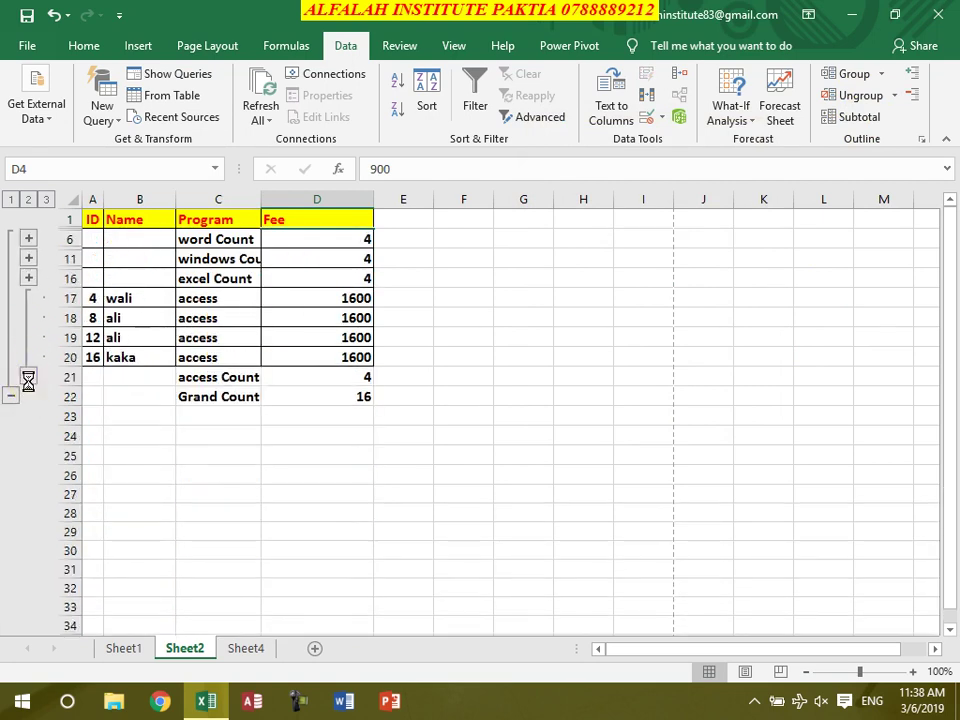
left_click(28, 380)
left_click(11, 316)
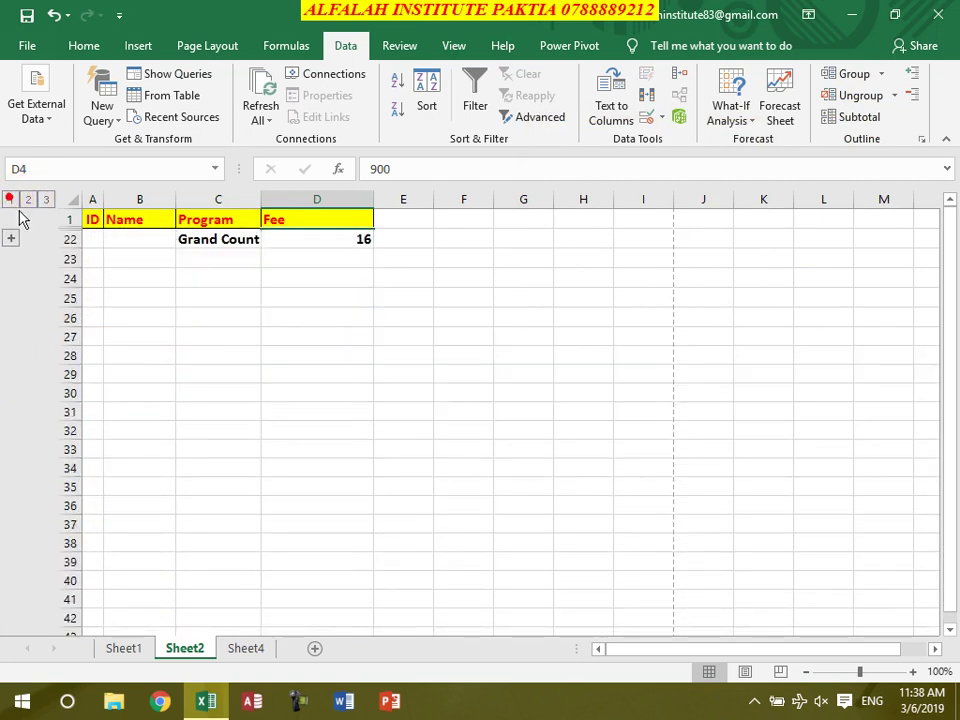
left_click(27, 200)
left_click(44, 200)
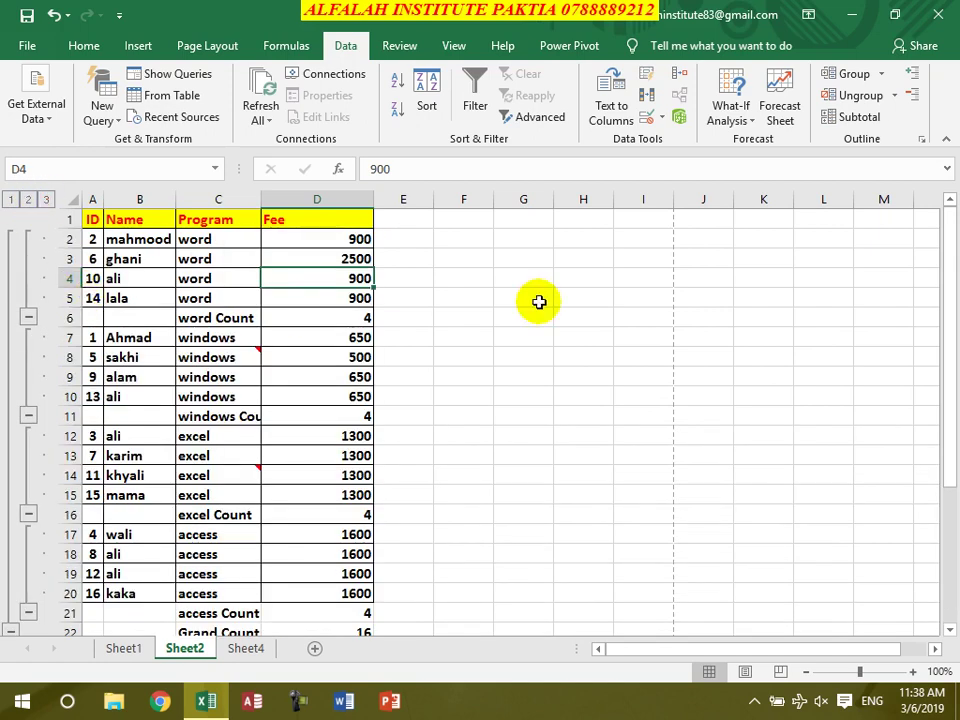
left_click(916, 96)
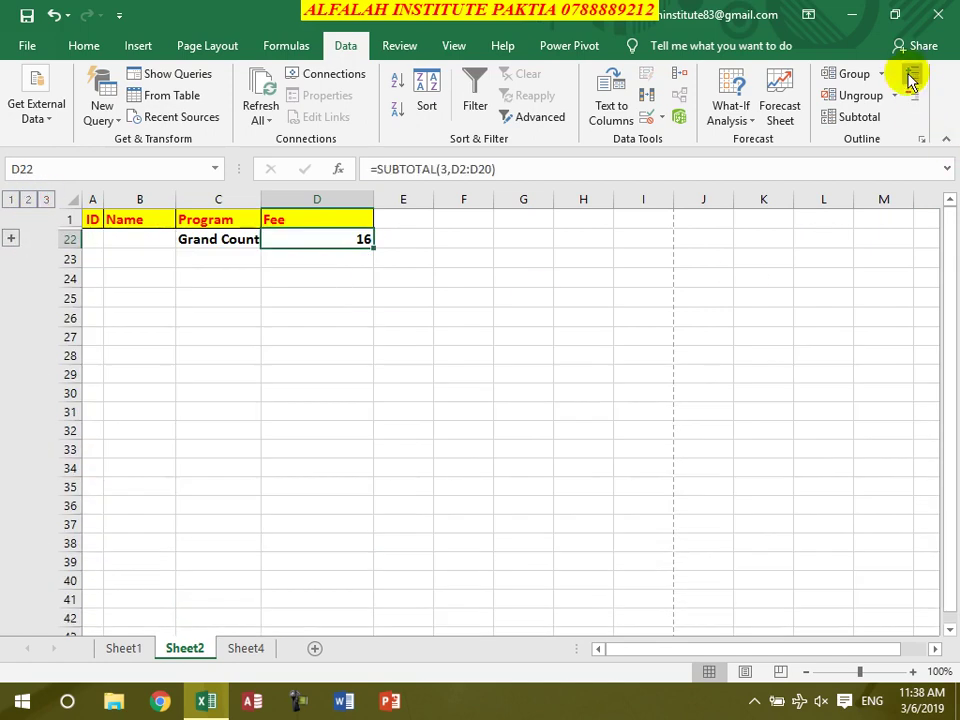
left_click(910, 74)
left_click(345, 279)
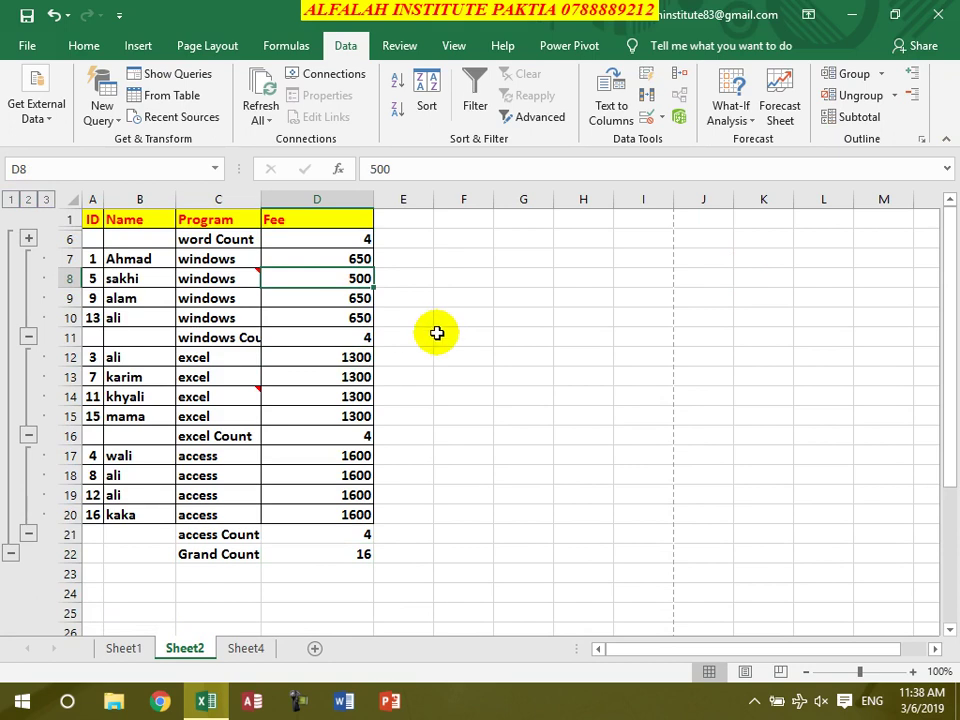
left_click(313, 245)
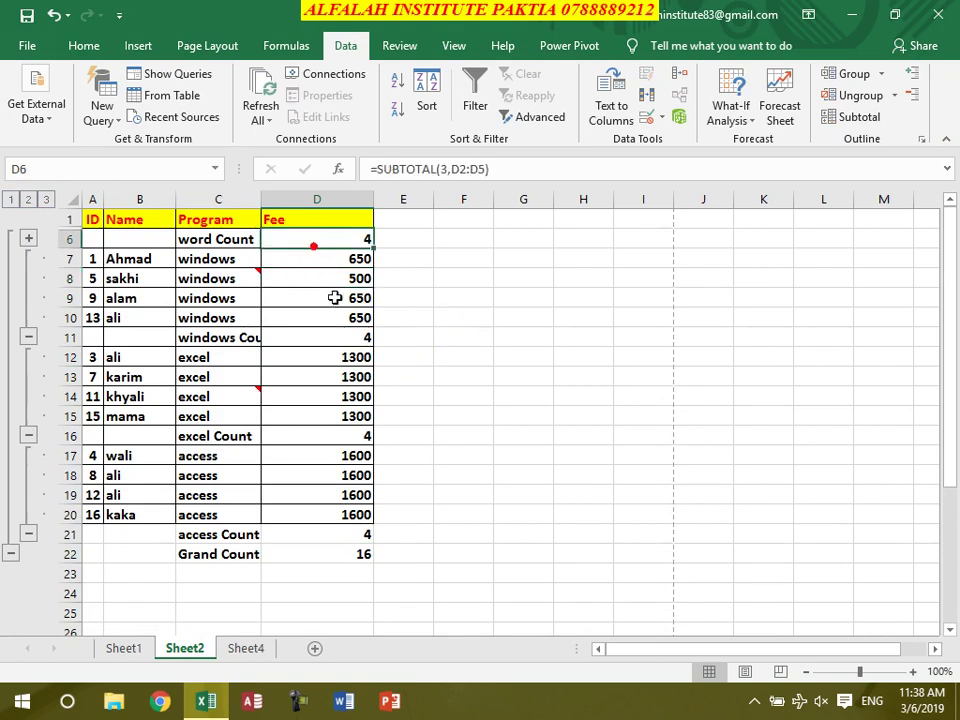
left_click(314, 452)
left_click(28, 238)
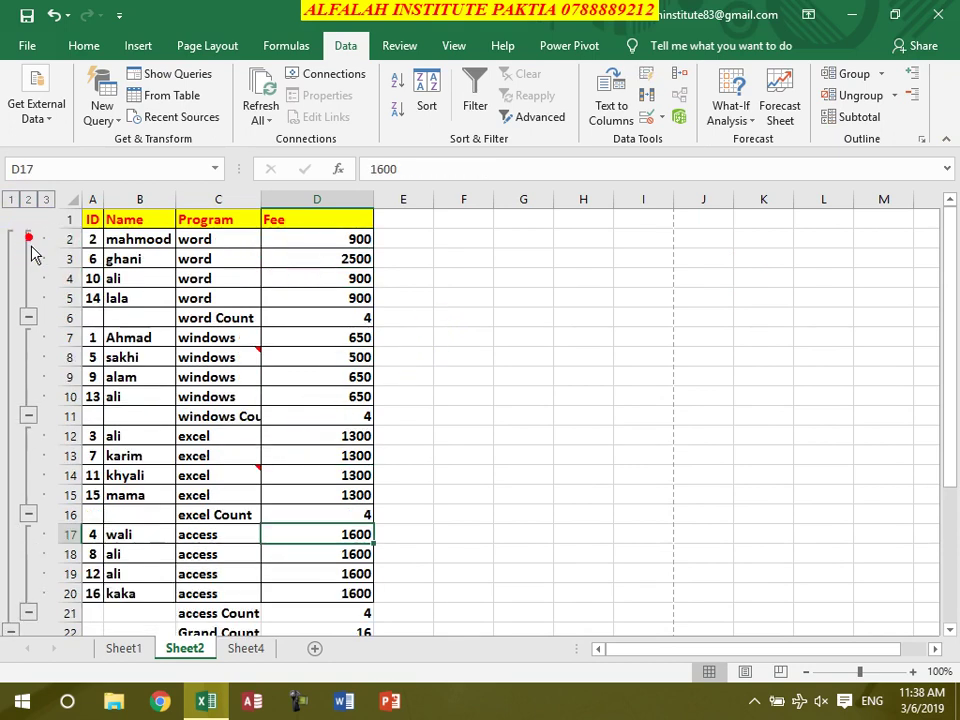
left_click(316, 285)
Add Fee Sum subtotals per Program without replacing the counts, then check the word Total and Count formulas
left_click(860, 116)
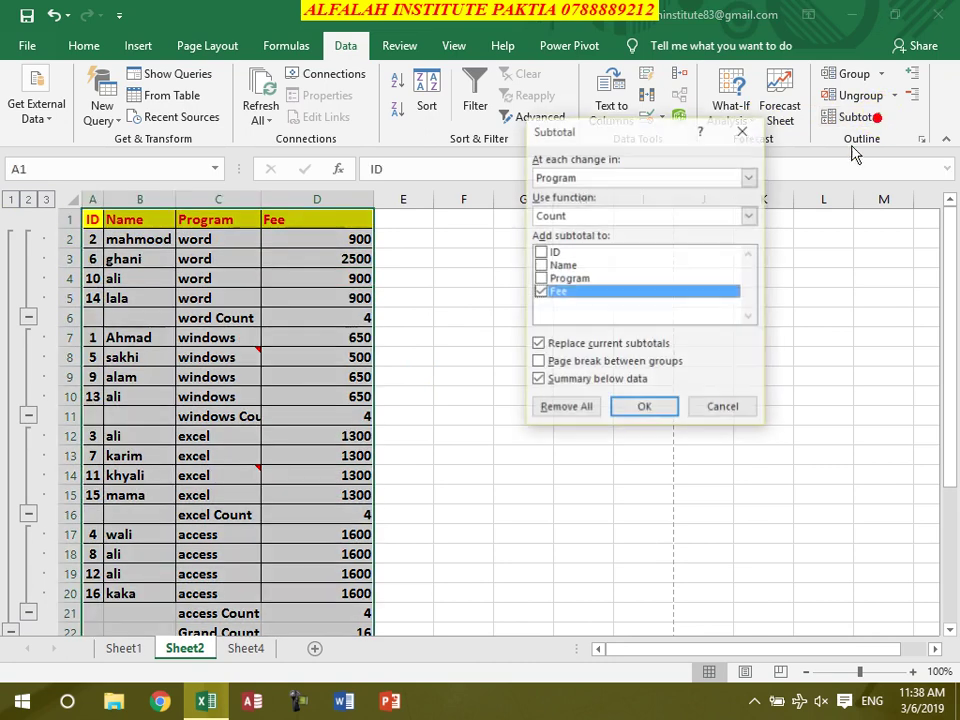
left_click(601, 215)
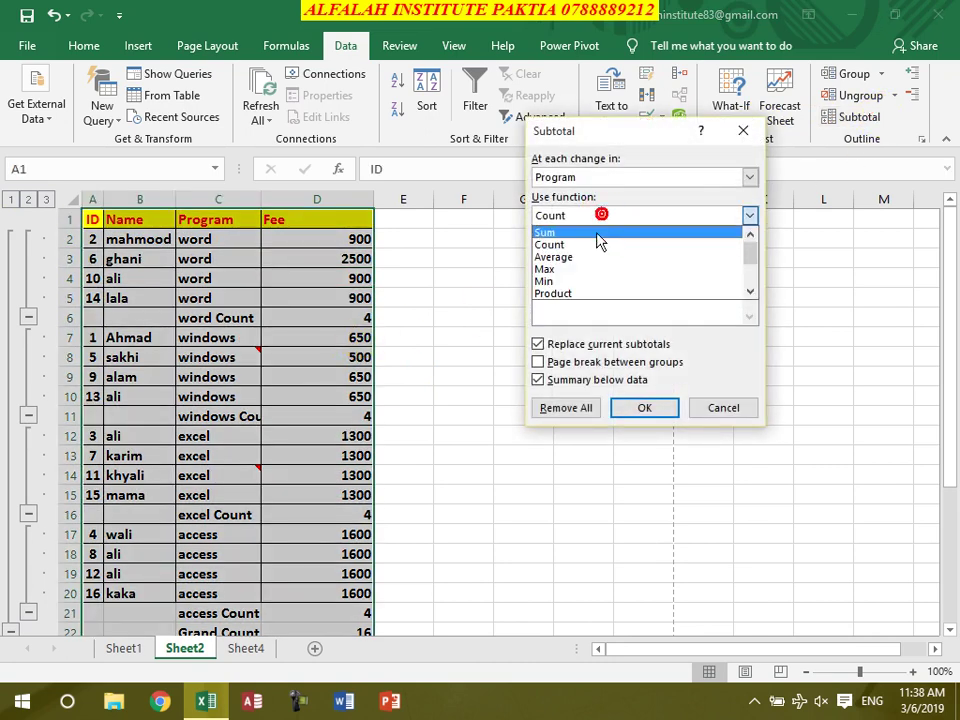
left_click(595, 233)
left_click(564, 345)
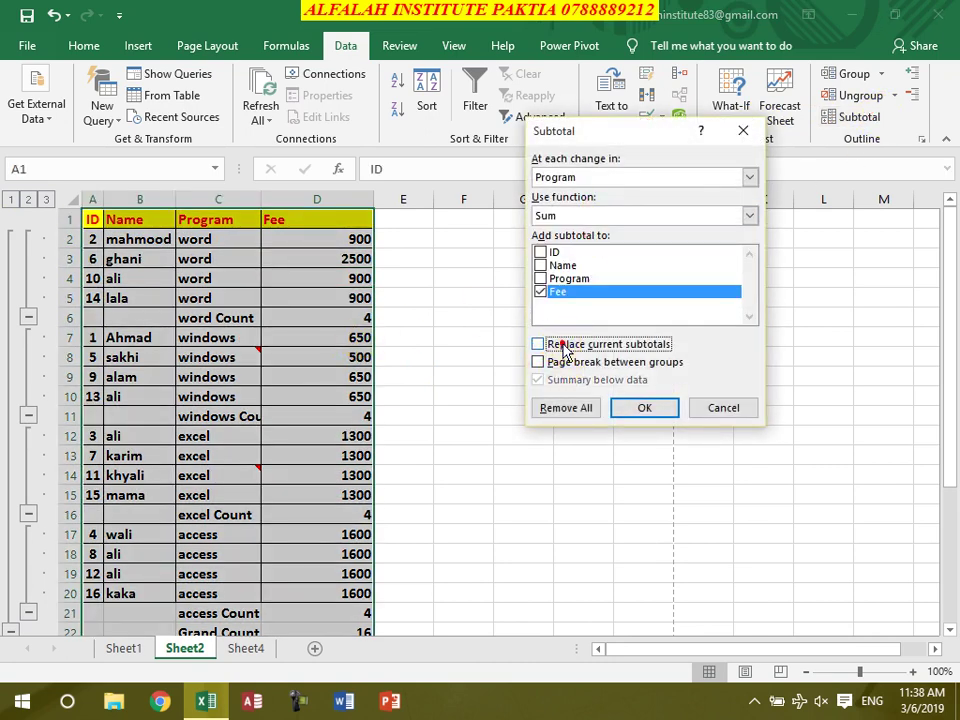
left_click(644, 408)
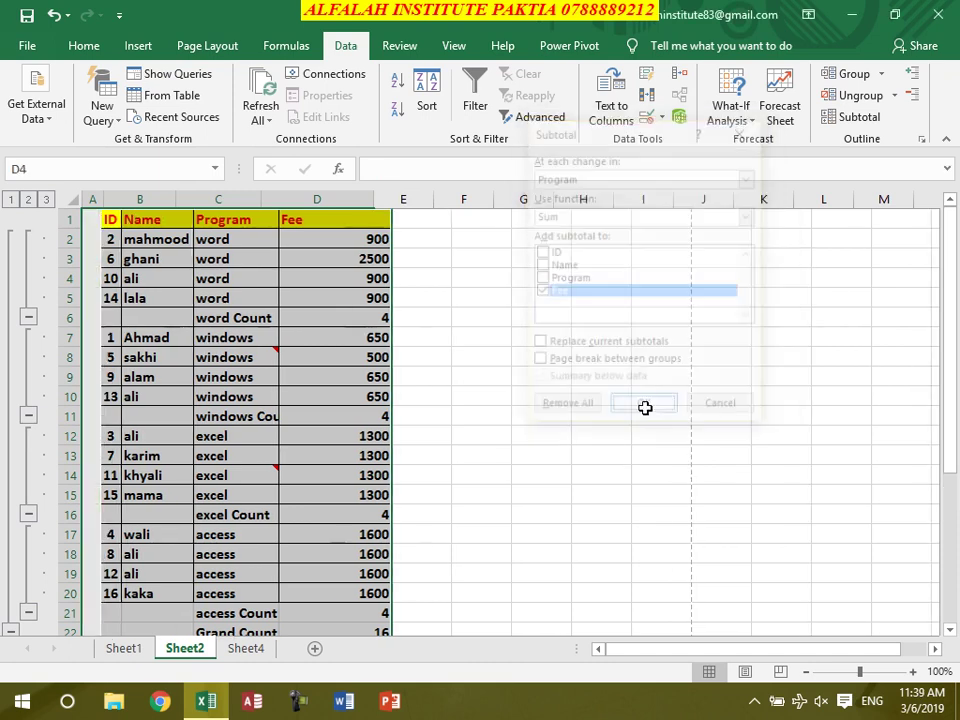
left_click(357, 334)
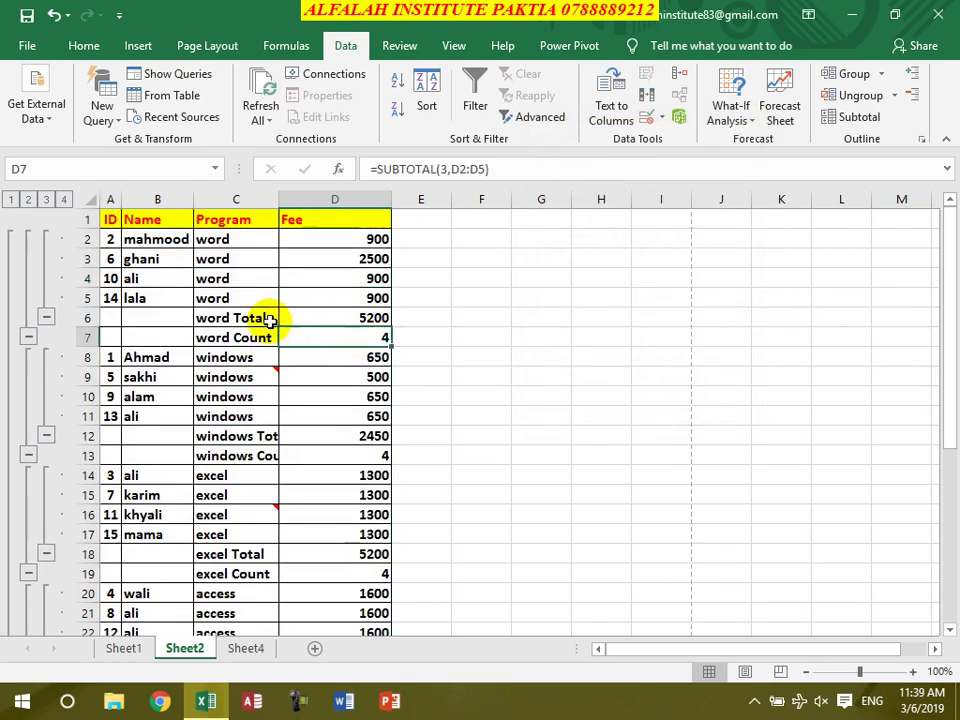
left_click(343, 317)
scroll(493, 355, "down", 5)
scroll(489, 361, "up", 5)
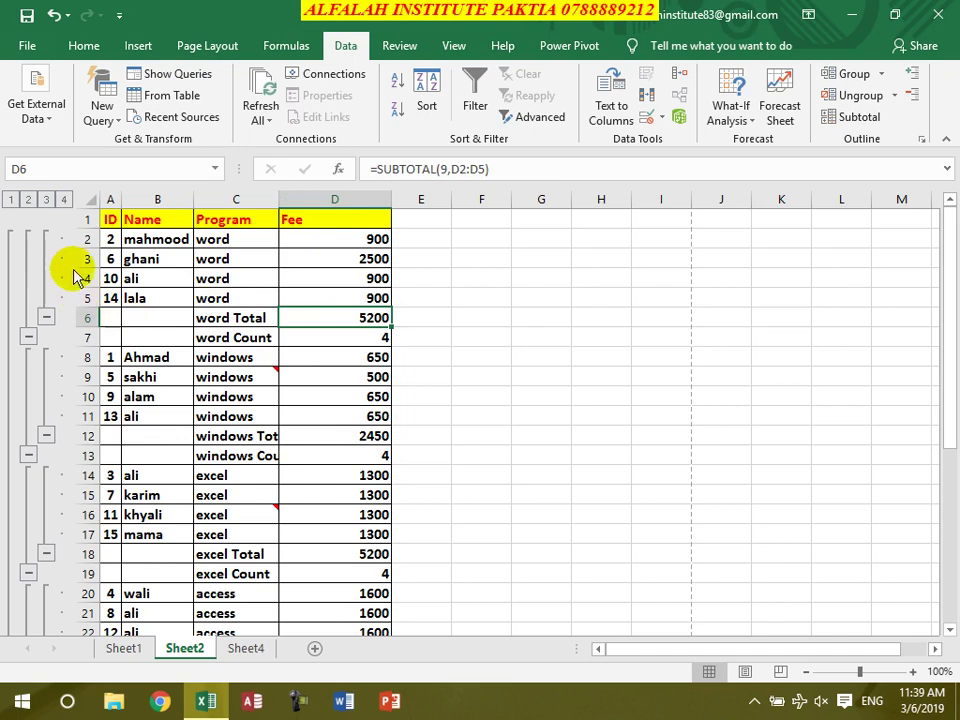
Group the Fee column D by columns and collapse and expand the group
left_click(358, 271)
double_click(358, 271)
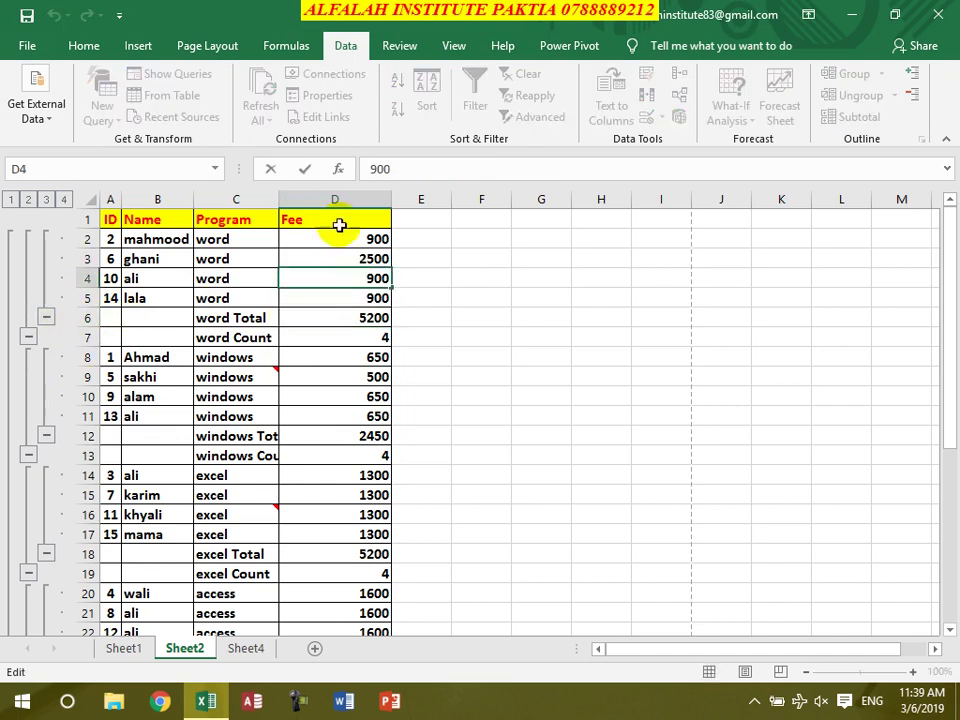
left_click(370, 259)
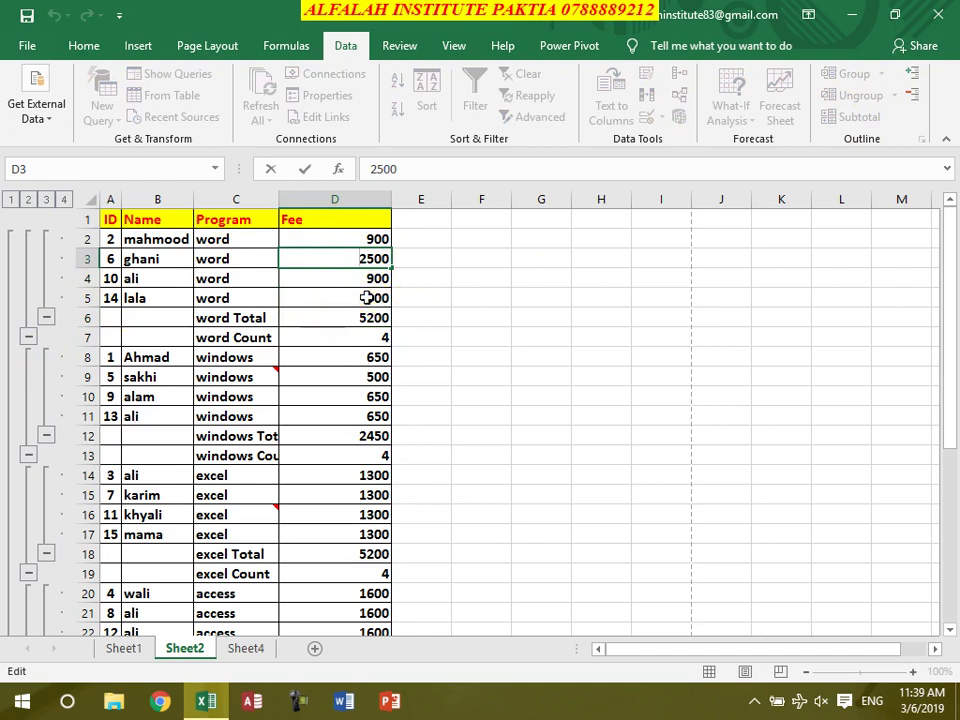
left_click(368, 296)
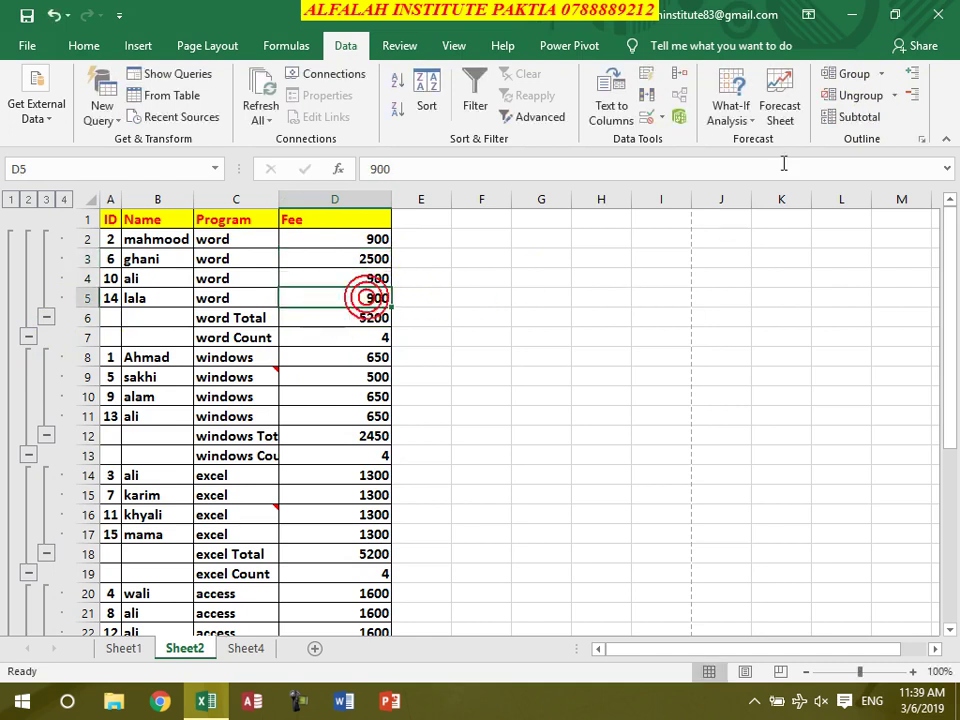
left_click(879, 74)
left_click(860, 98)
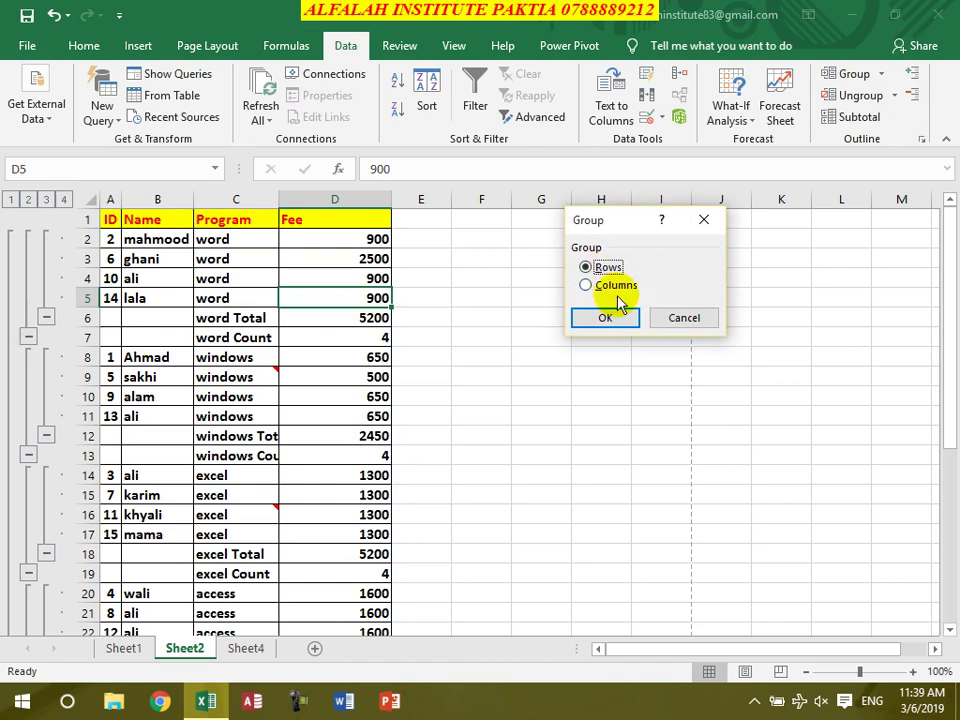
left_click(598, 318)
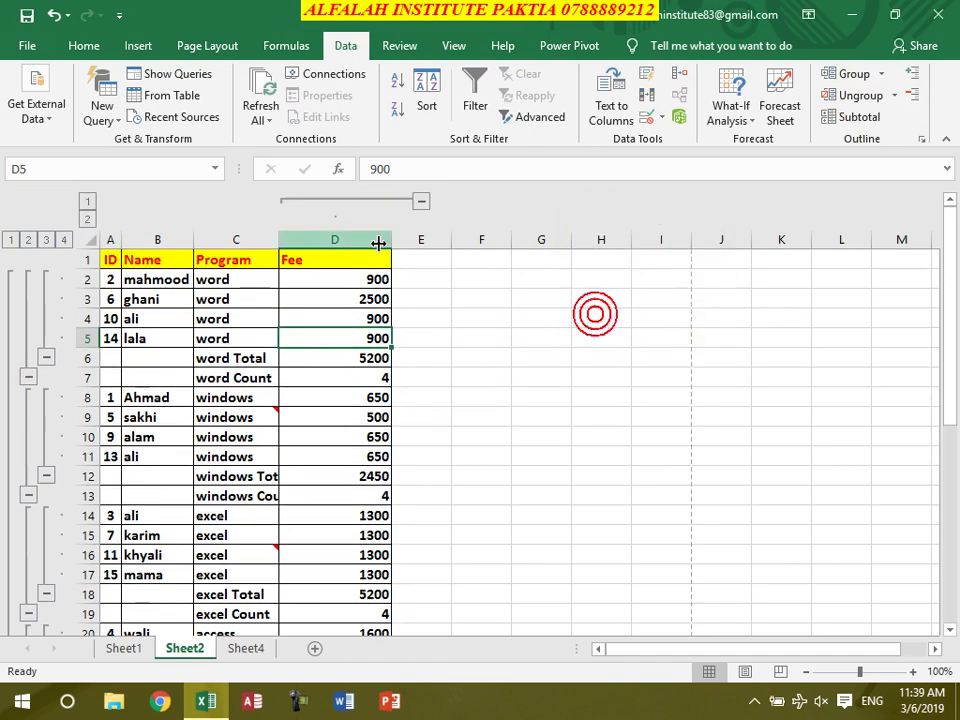
left_click(420, 202)
left_click(309, 202)
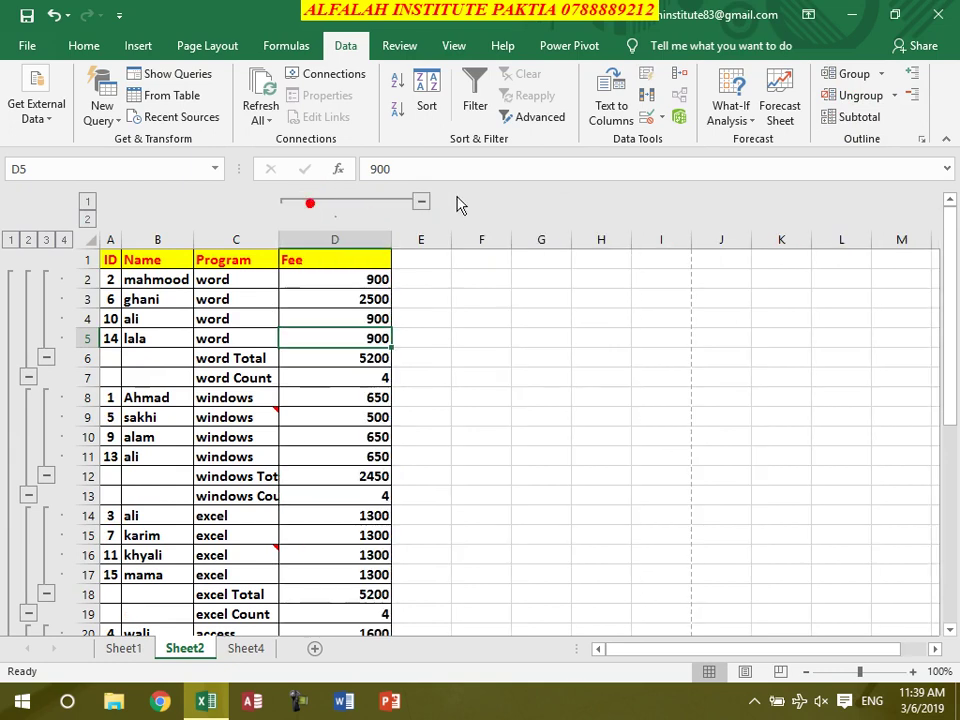
left_click(421, 203)
left_click(309, 202)
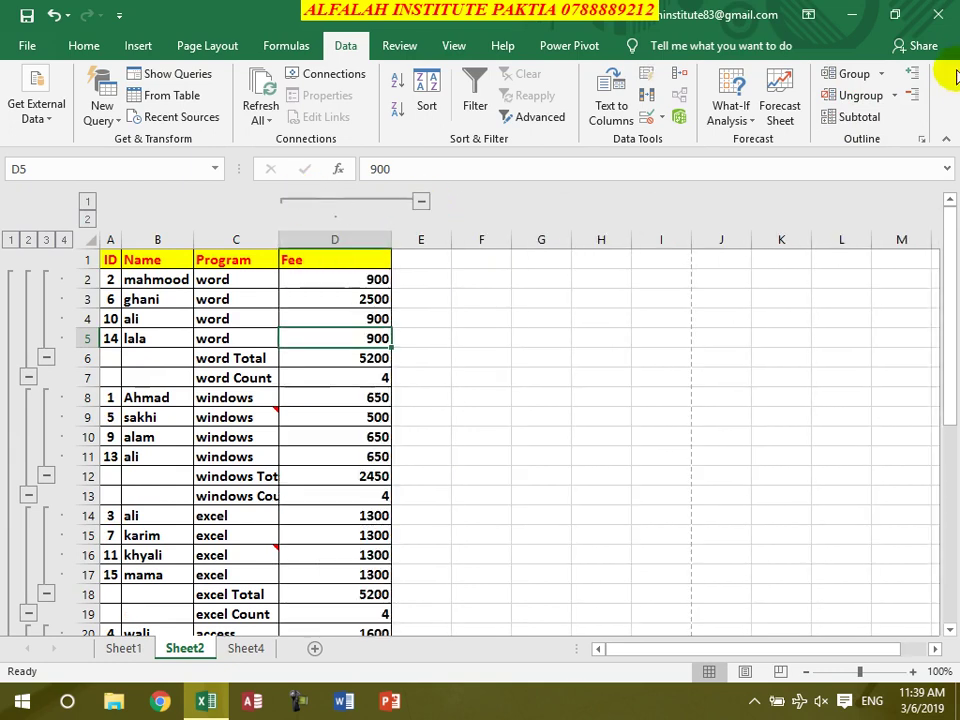
Ungroup the Fee column, then bring up the Ungroup options to clear the outline
left_click(895, 97)
left_click(872, 118)
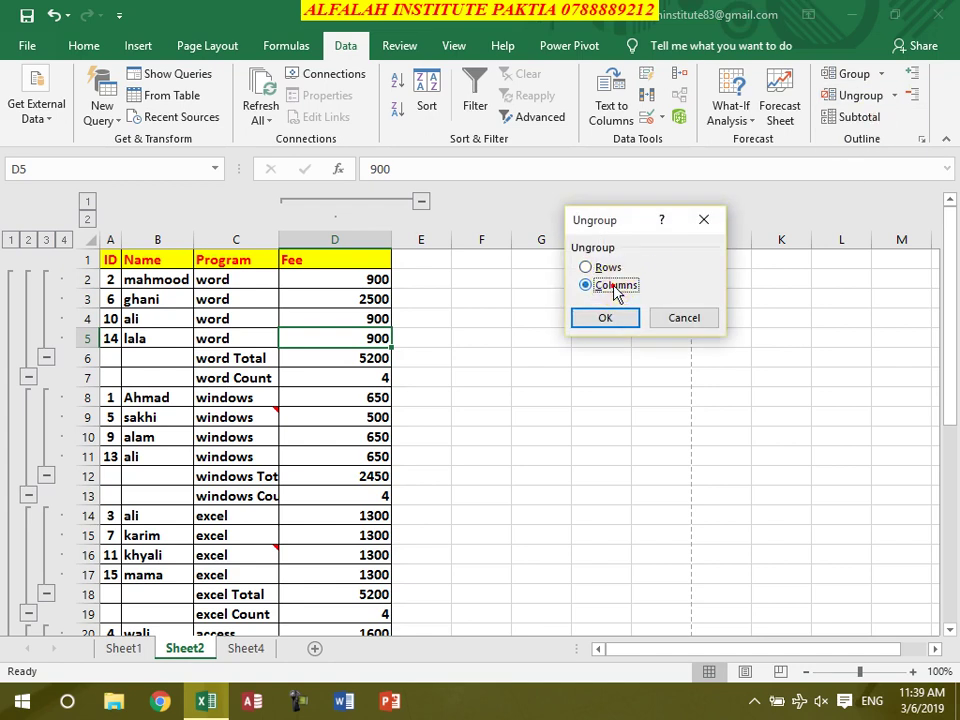
left_click(606, 318)
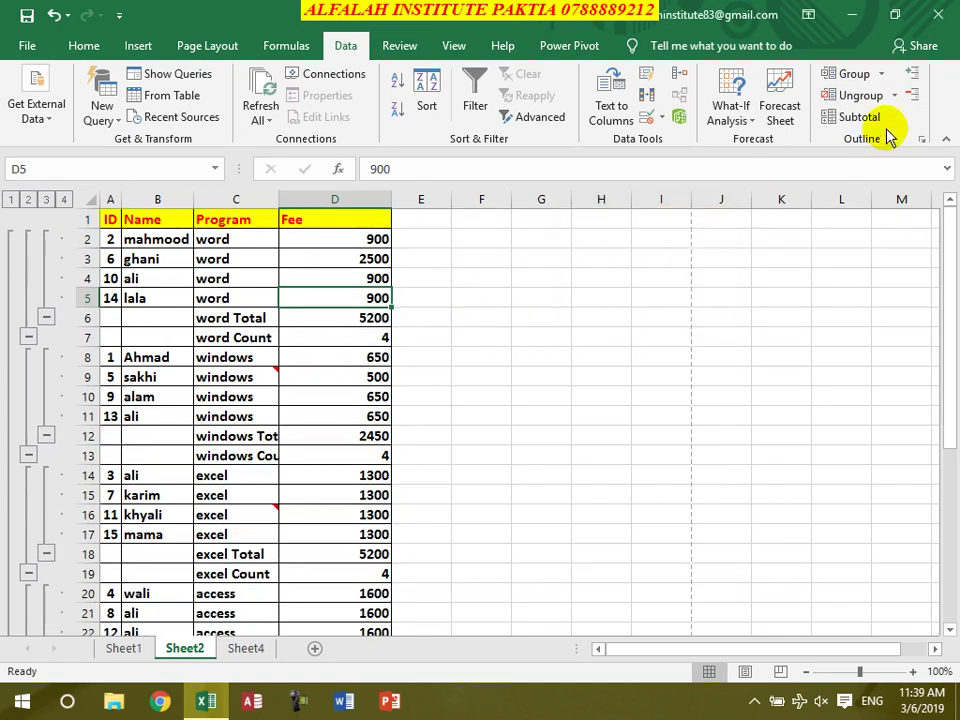
left_click(896, 97)
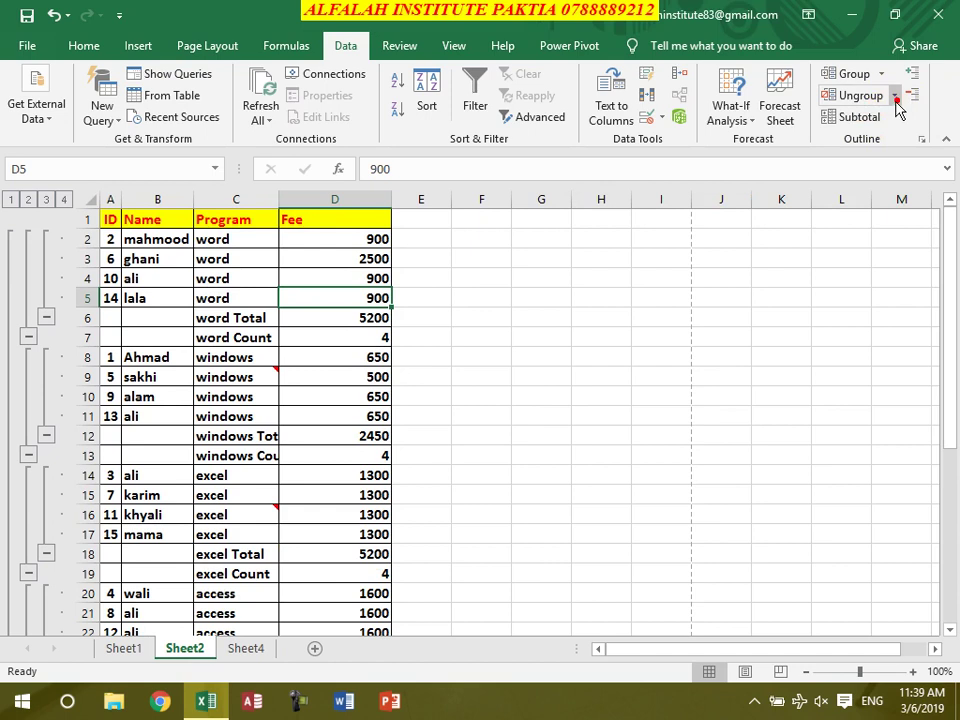
left_click(896, 96)
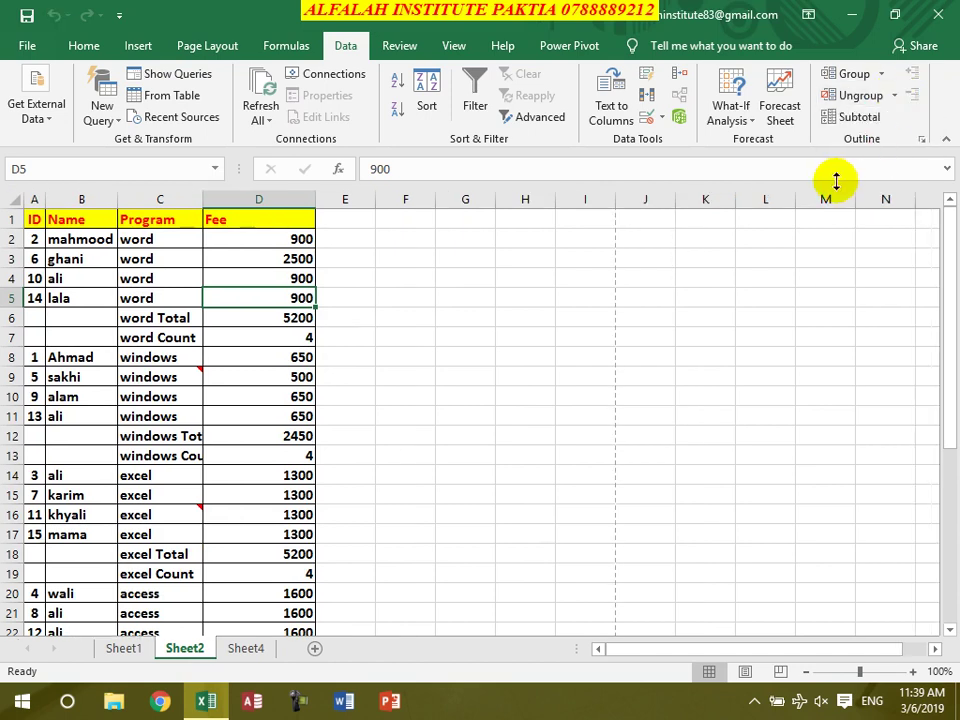
Clear the subtotal outline from Sheet2's fee table, keeping the Total and Count rows
left_click(881, 73)
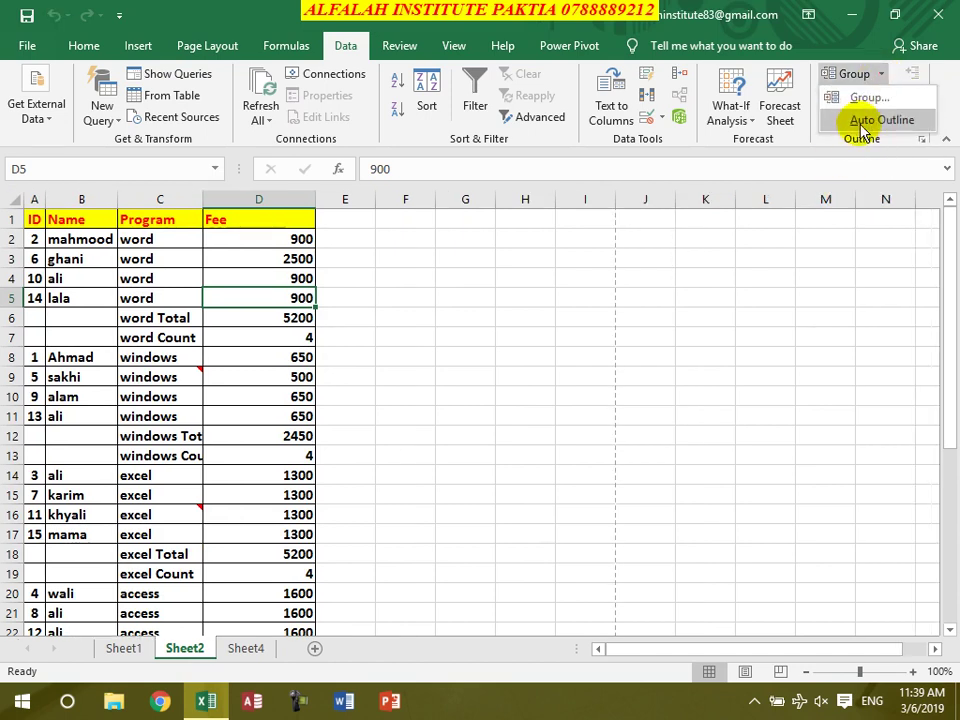
left_click(864, 120)
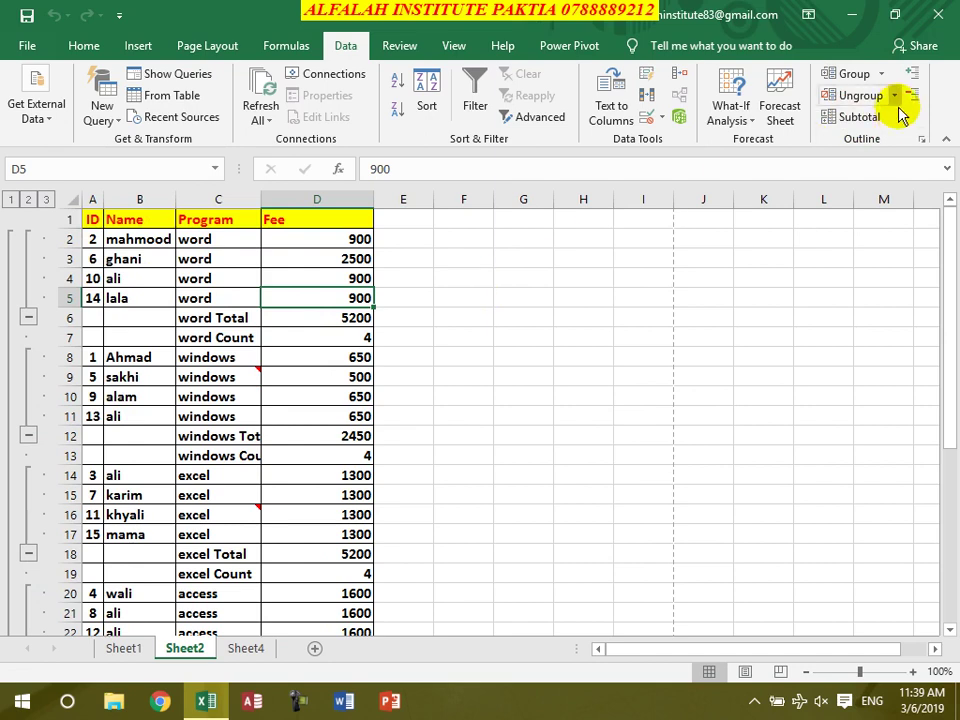
left_click(894, 95)
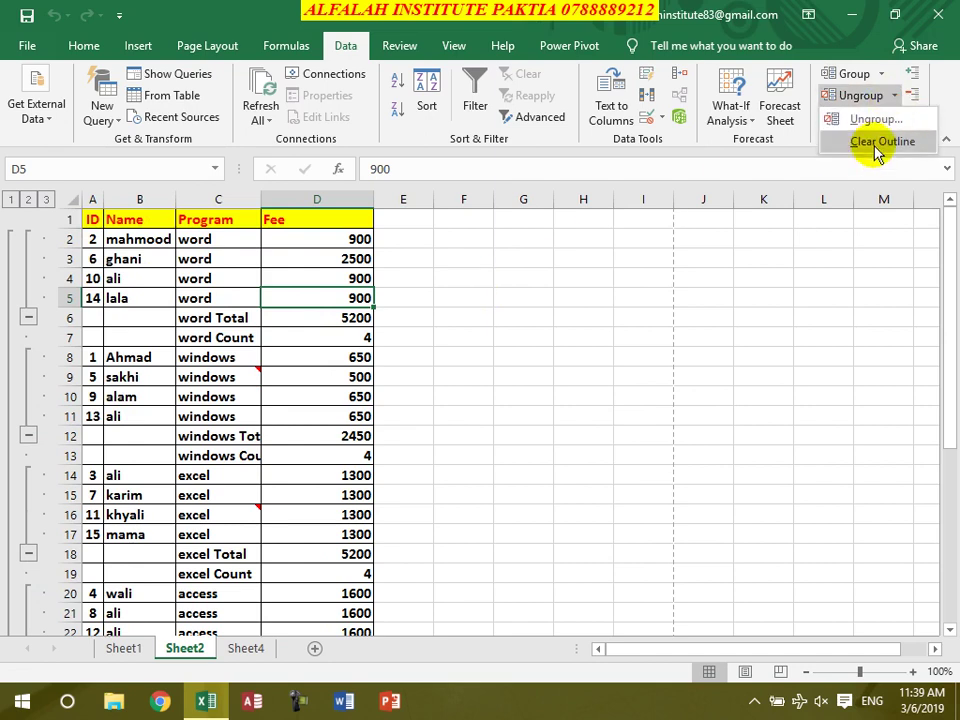
left_click(868, 143)
left_click(399, 45)
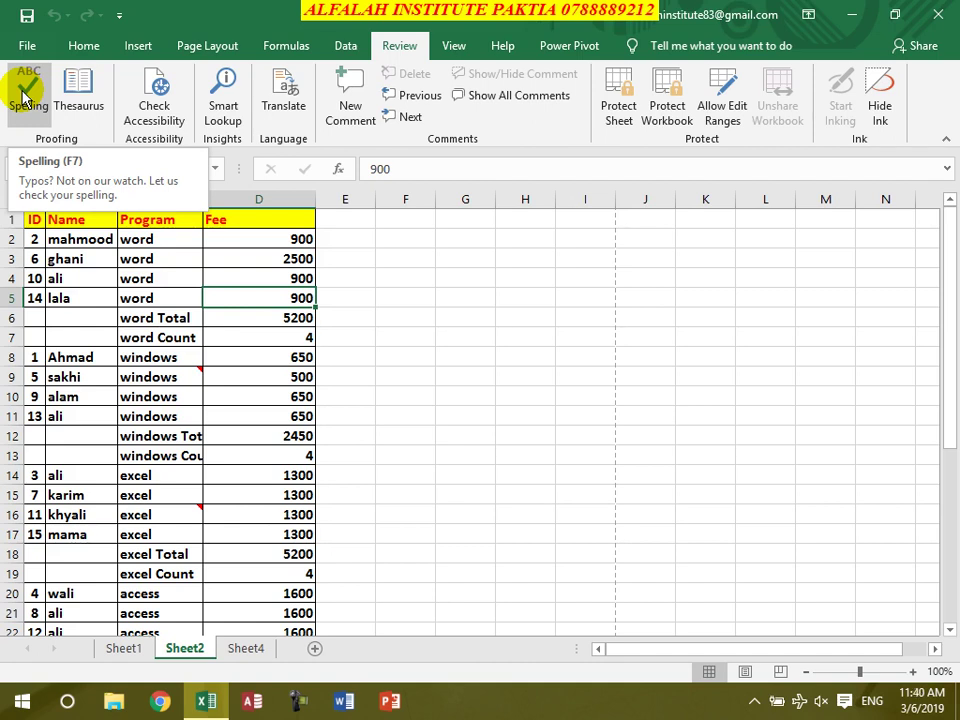
Add comments 'sadasd' to cell C4 and 'ASDFSFD' to cell C11
left_click(158, 273)
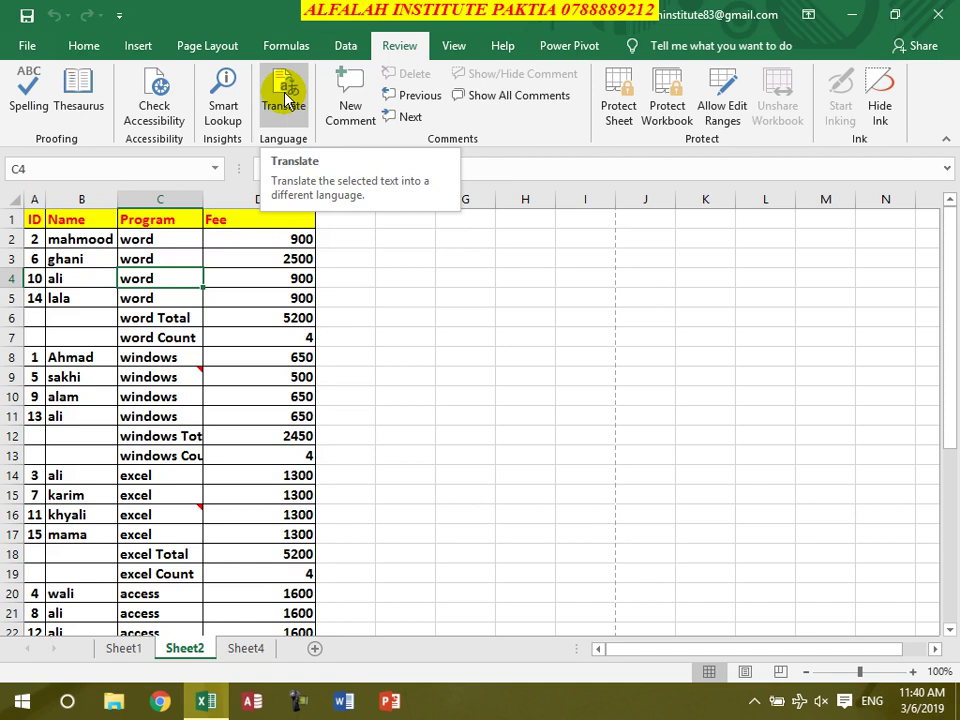
left_click(345, 112)
type("sadasd")
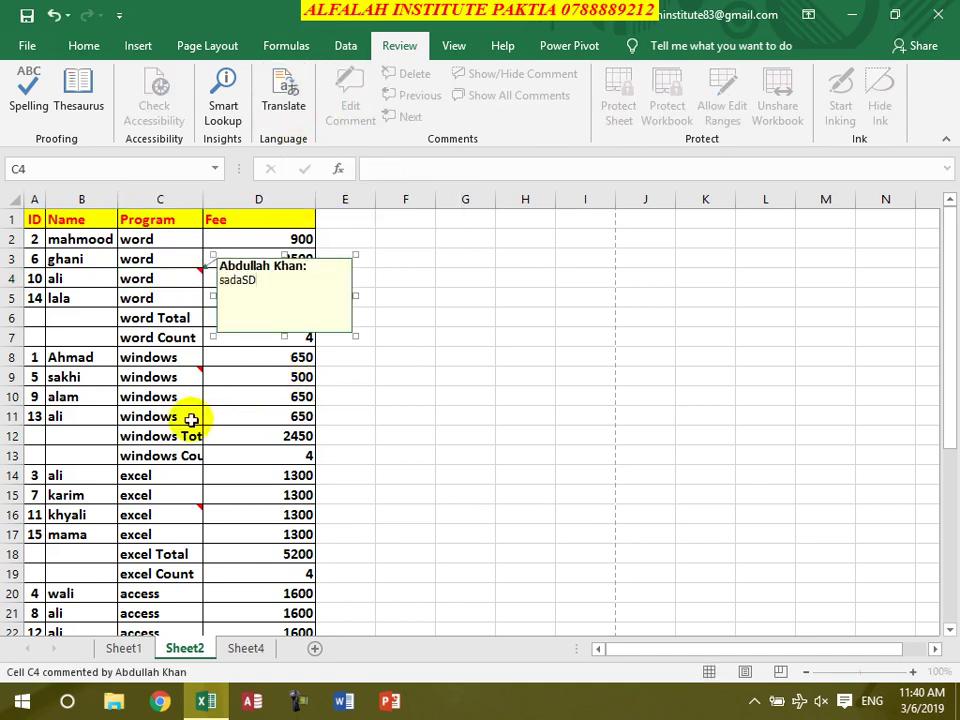
left_click(190, 418)
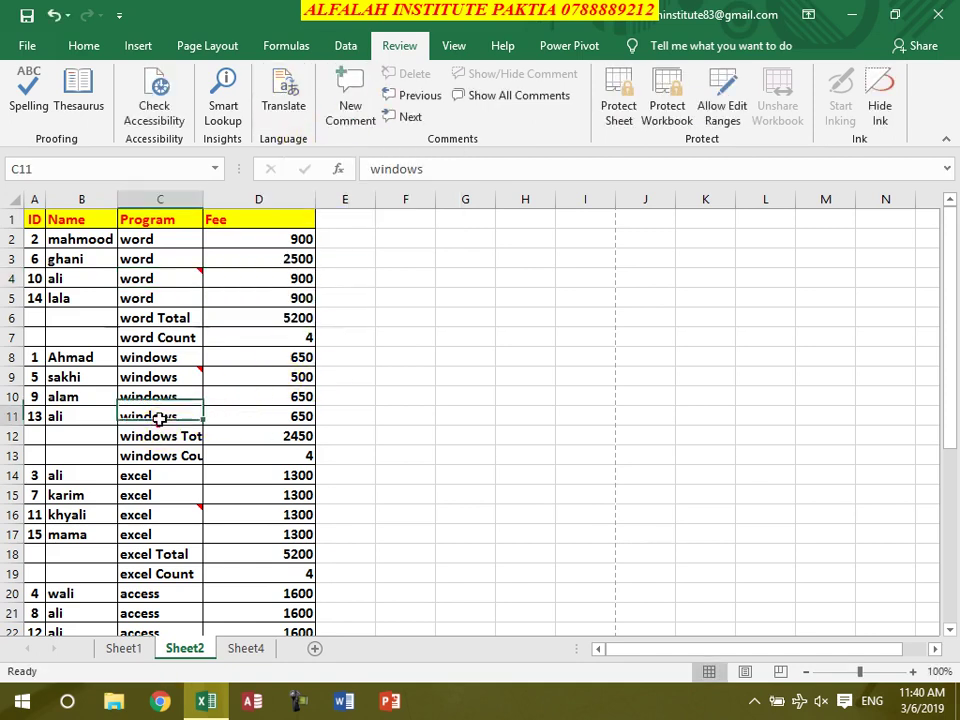
left_click(339, 107)
type("ASDFSFD")
left_click(187, 440)
Browse the sheet's comments with Next and Previous, then toggle Show All Comments on and off
left_click(167, 261)
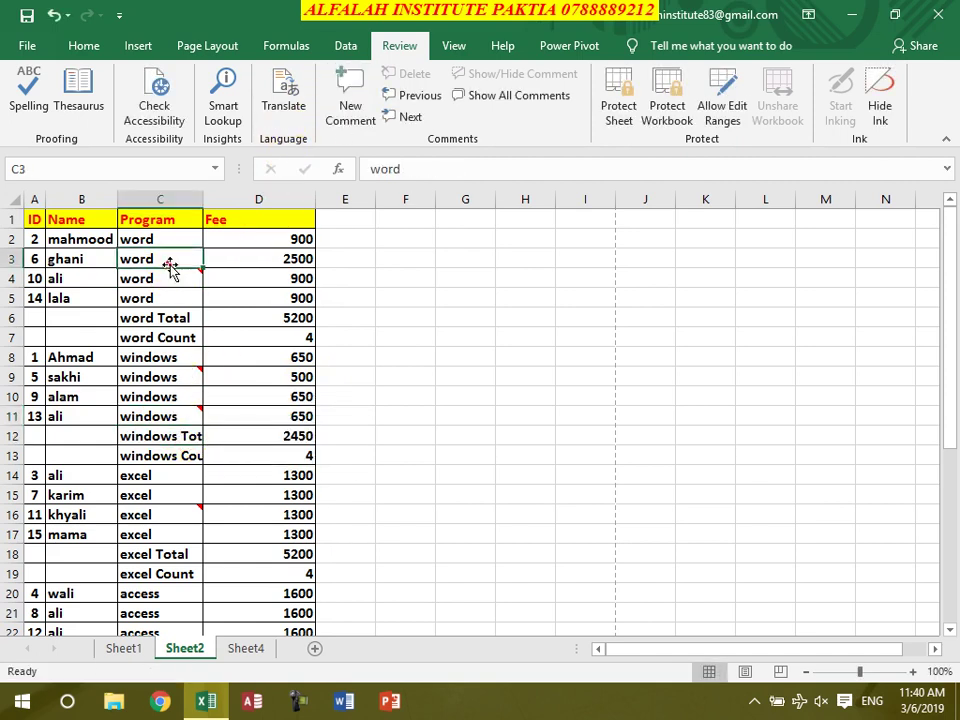
left_click(408, 118)
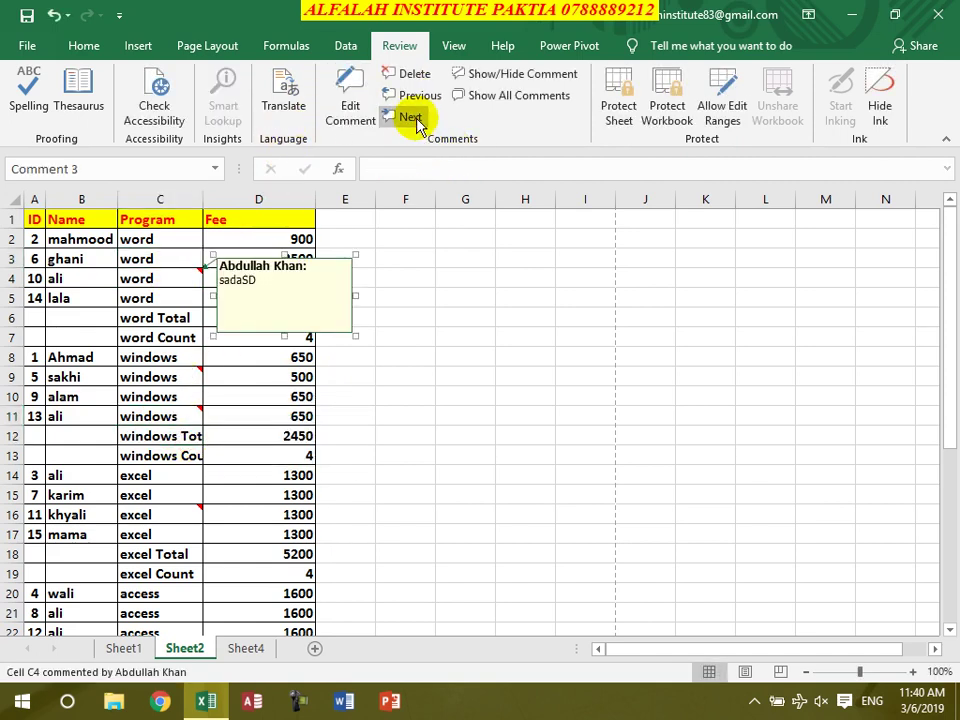
left_click(412, 118)
left_click(416, 120)
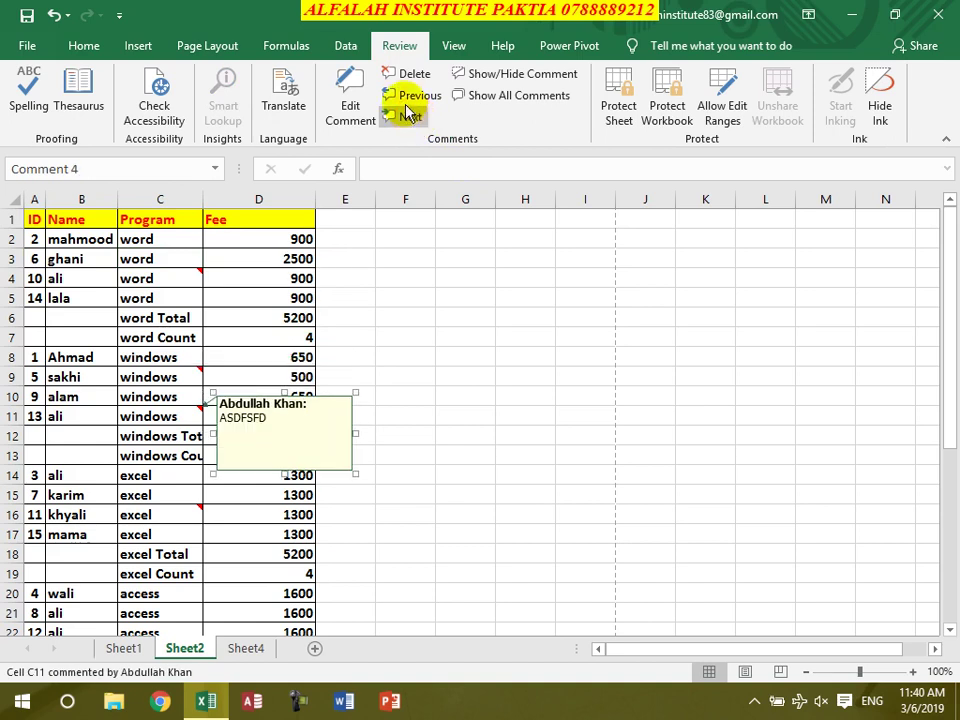
left_click(408, 96)
left_click(407, 100)
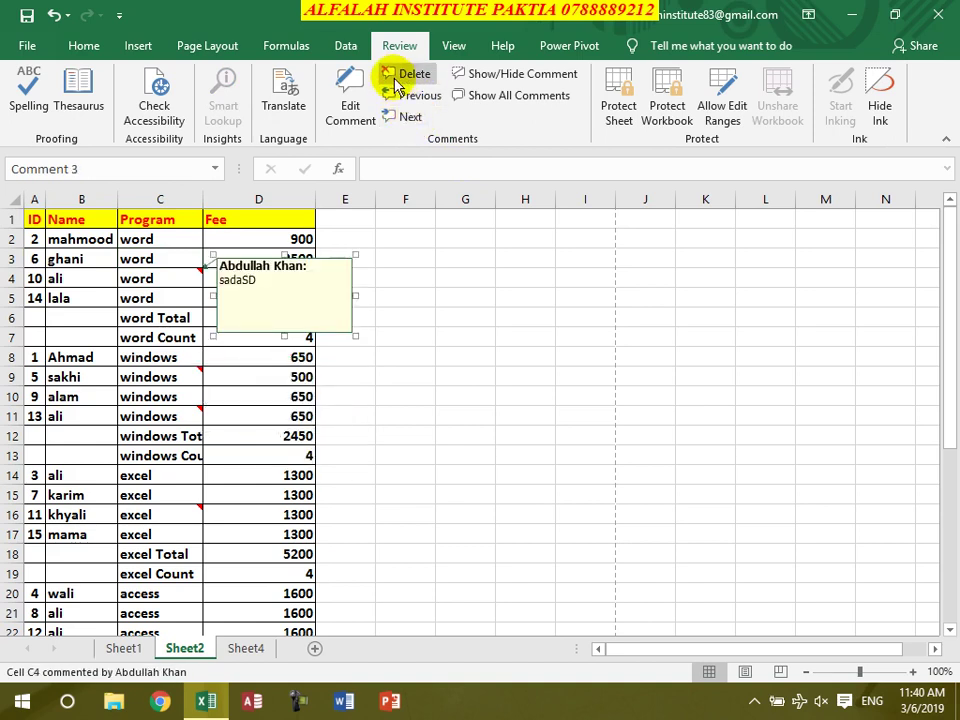
left_click(517, 76)
left_click(512, 96)
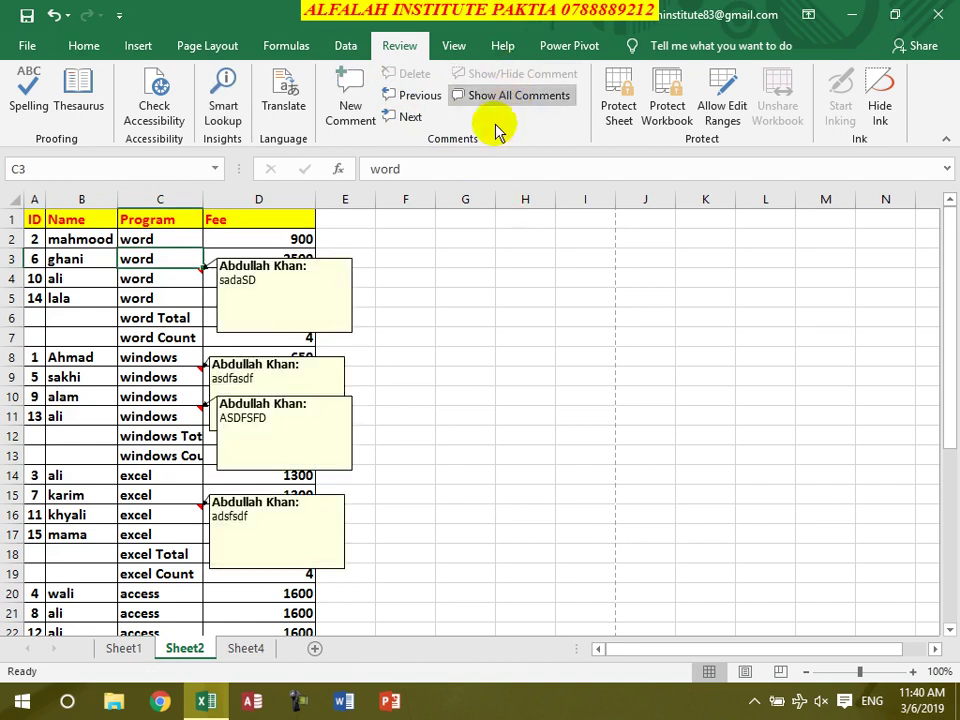
left_click(512, 96)
Delete the comment on cell C4
left_click(180, 239)
double_click(178, 238)
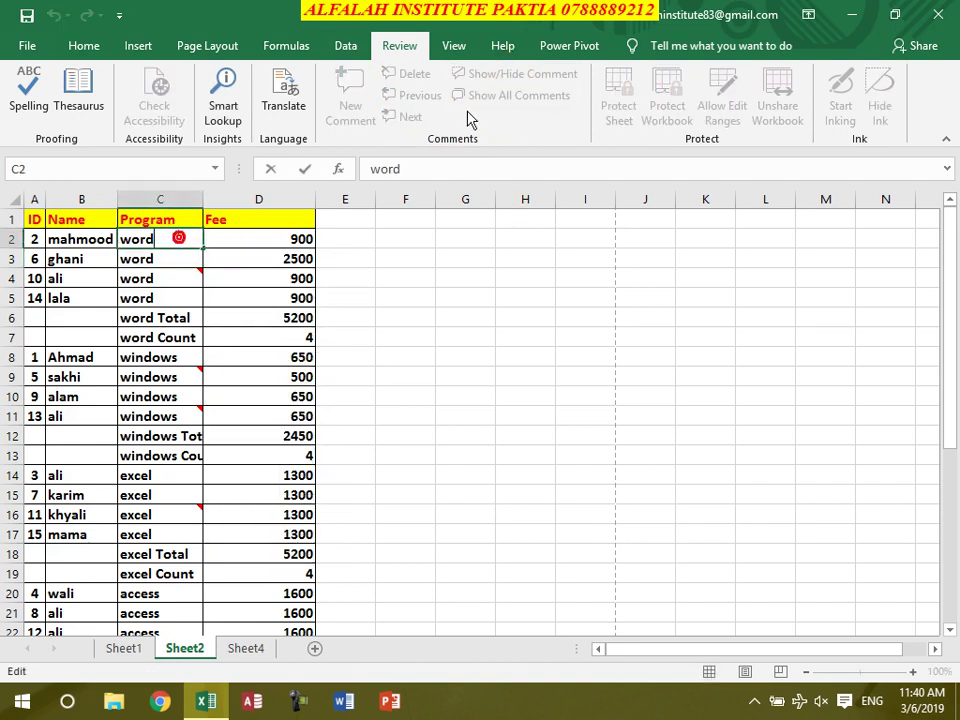
left_click(163, 261)
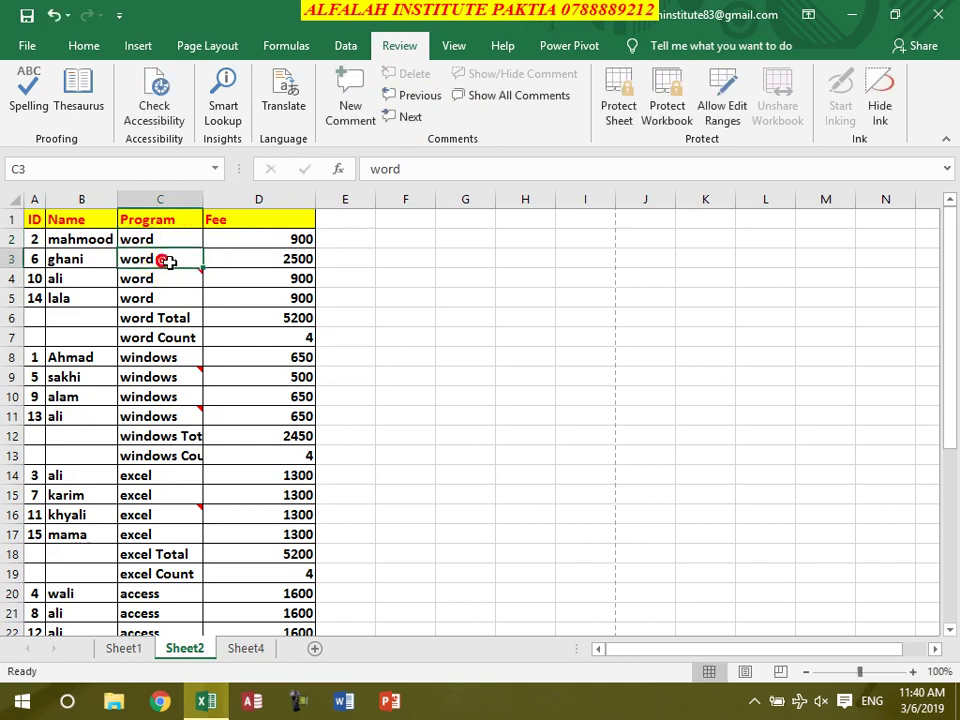
left_click(398, 116)
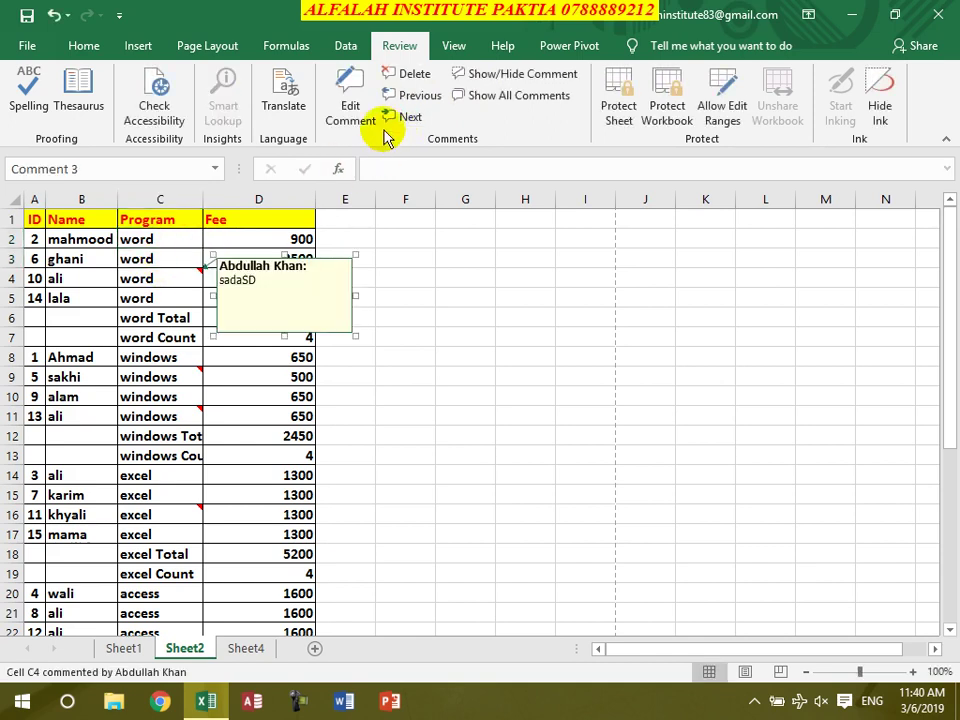
left_click(414, 74)
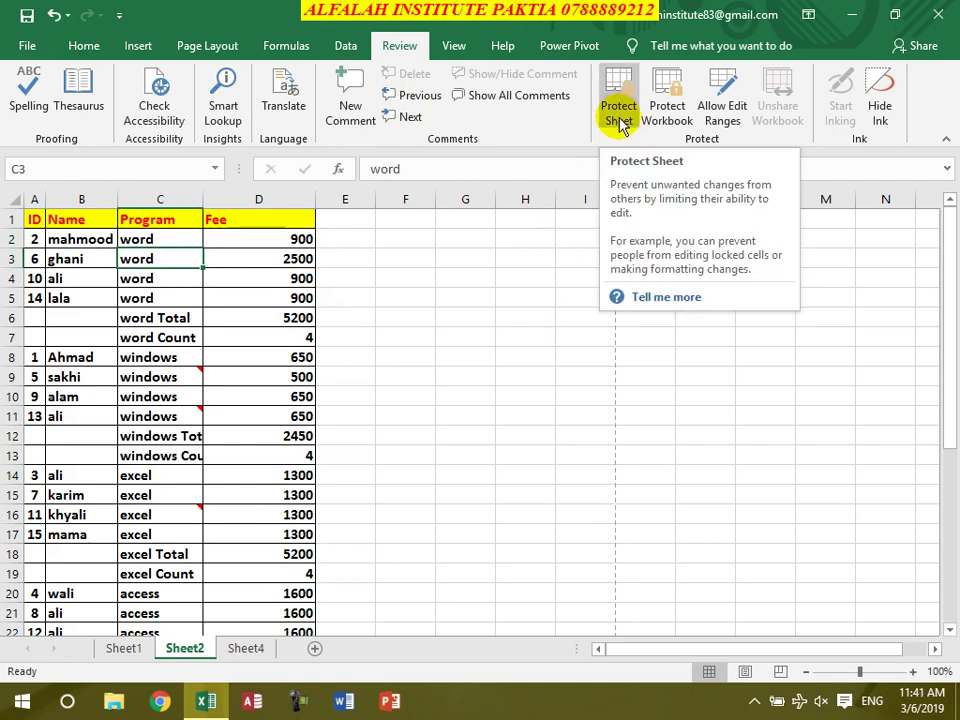
left_click(465, 397)
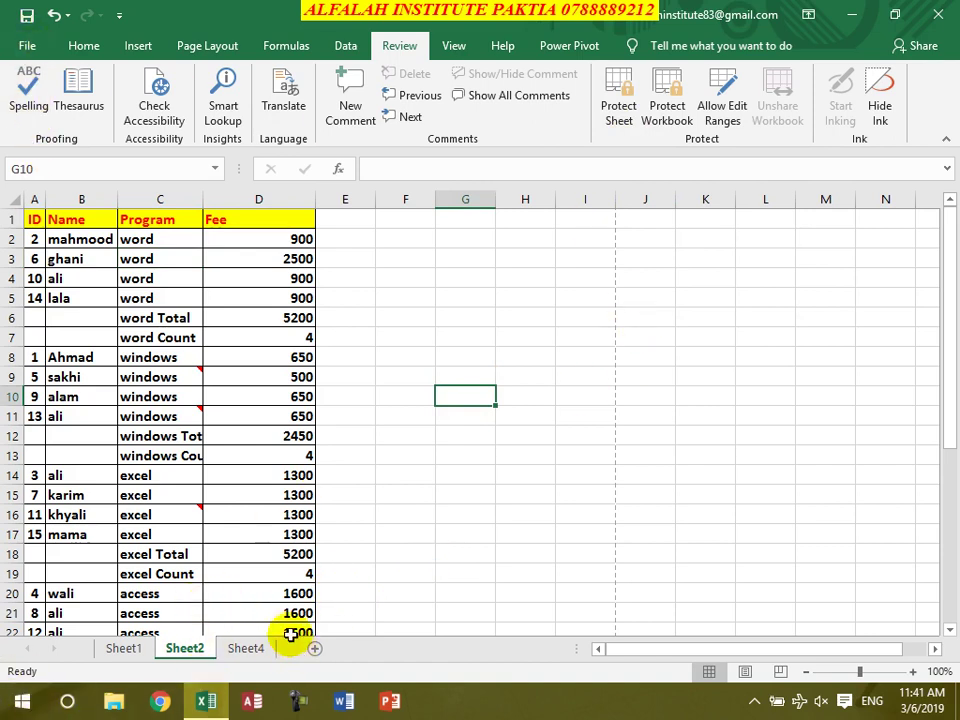
left_click(672, 108)
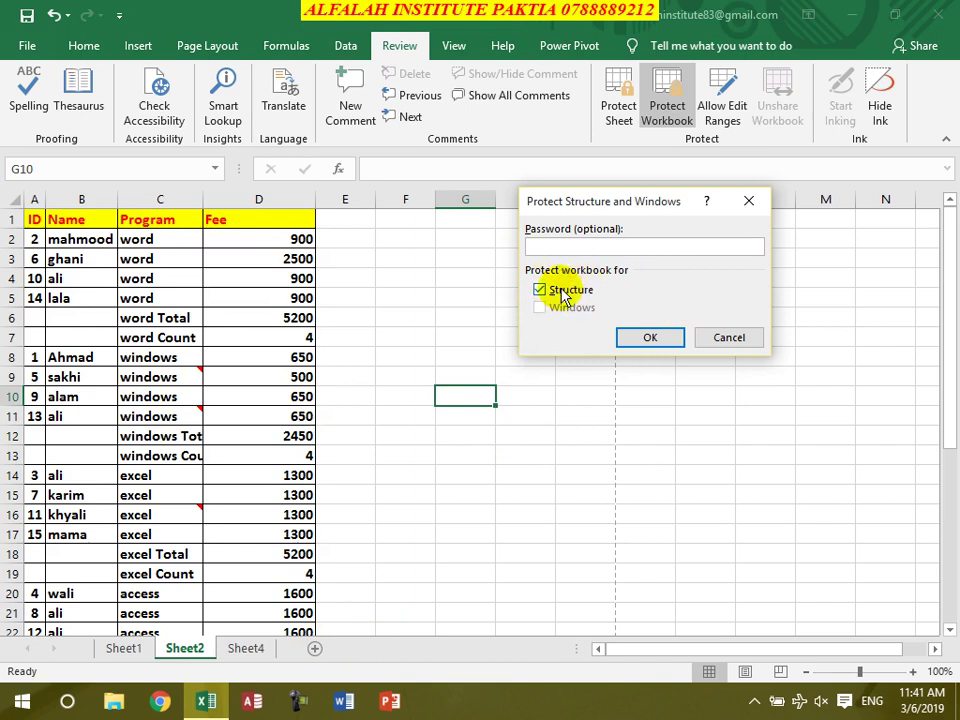
left_click(678, 336)
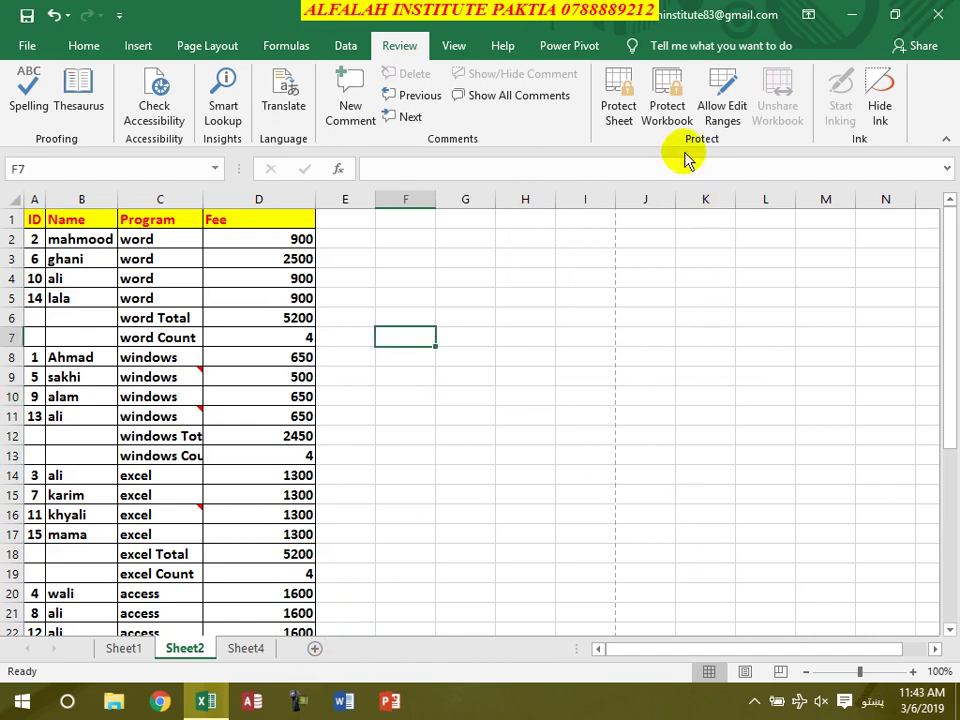
left_click(666, 92)
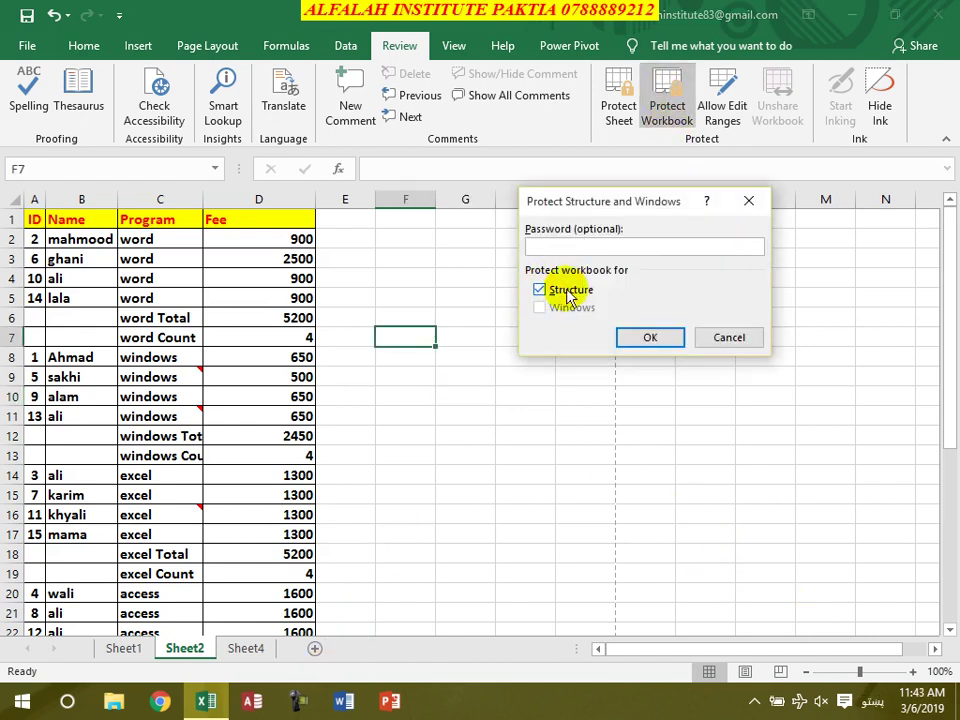
left_click(572, 247)
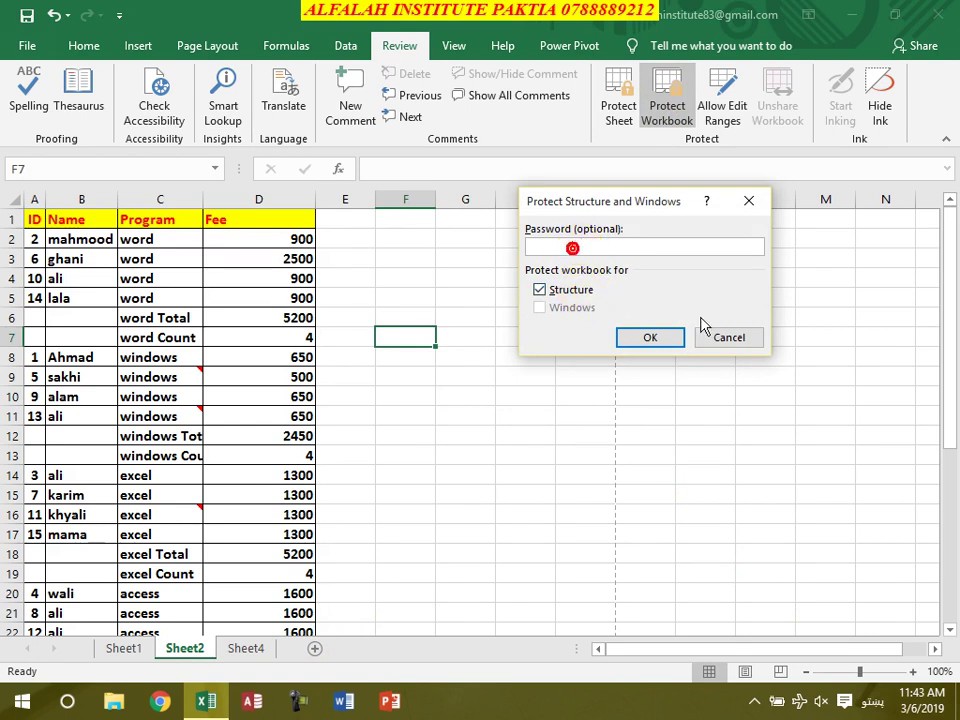
left_click(729, 337)
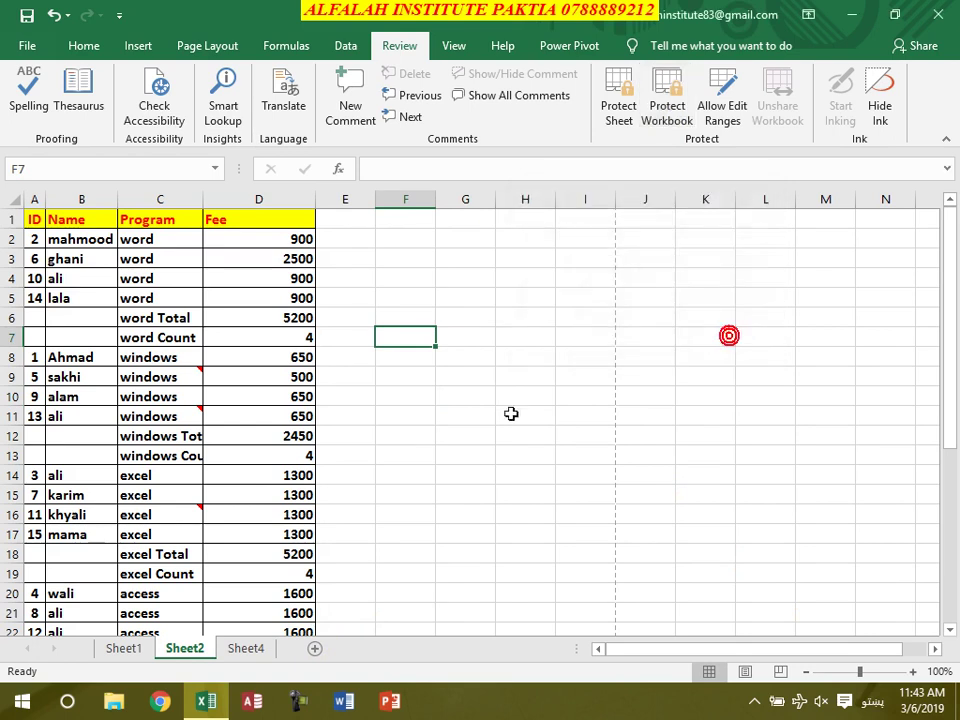
Add a new blank Sheet3 and check the other sheet tabs before returning to it
left_click(314, 651)
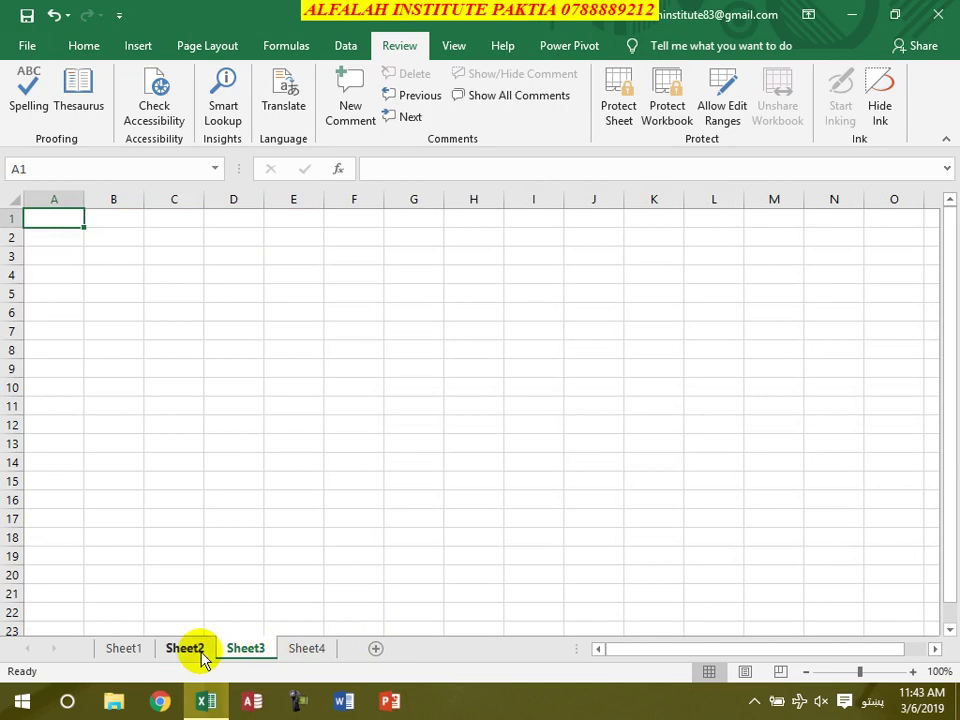
left_click(190, 650)
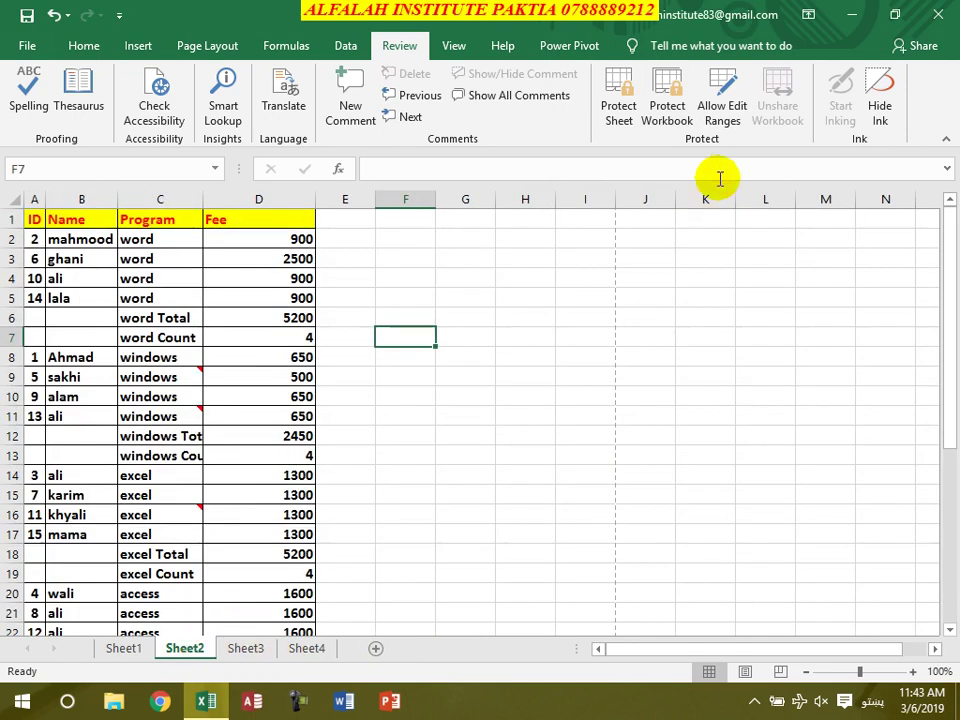
left_click(250, 649)
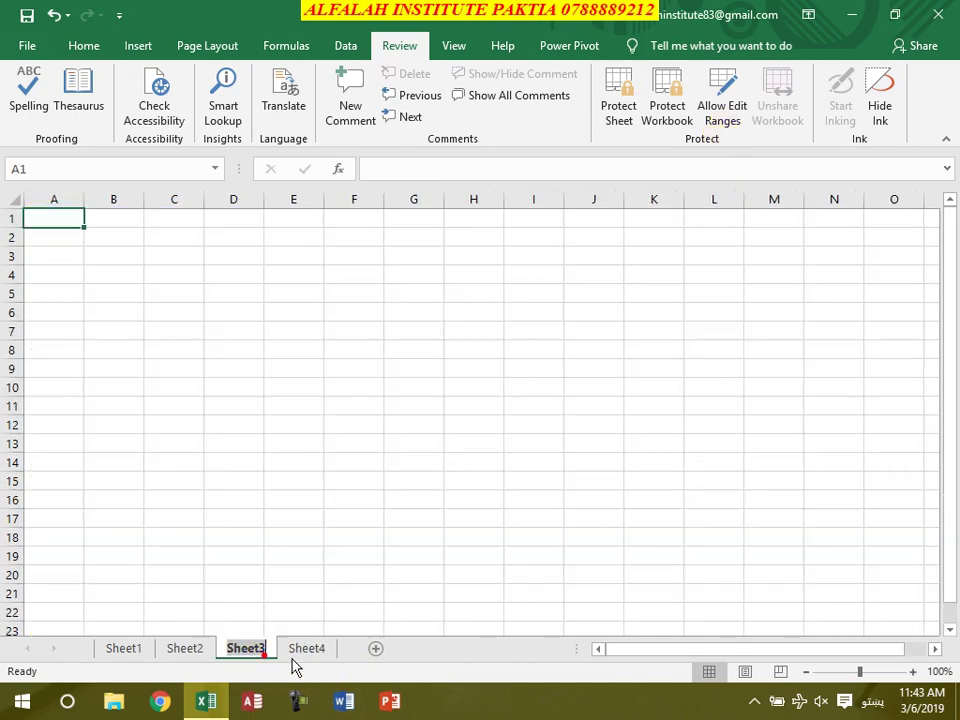
left_click(305, 650)
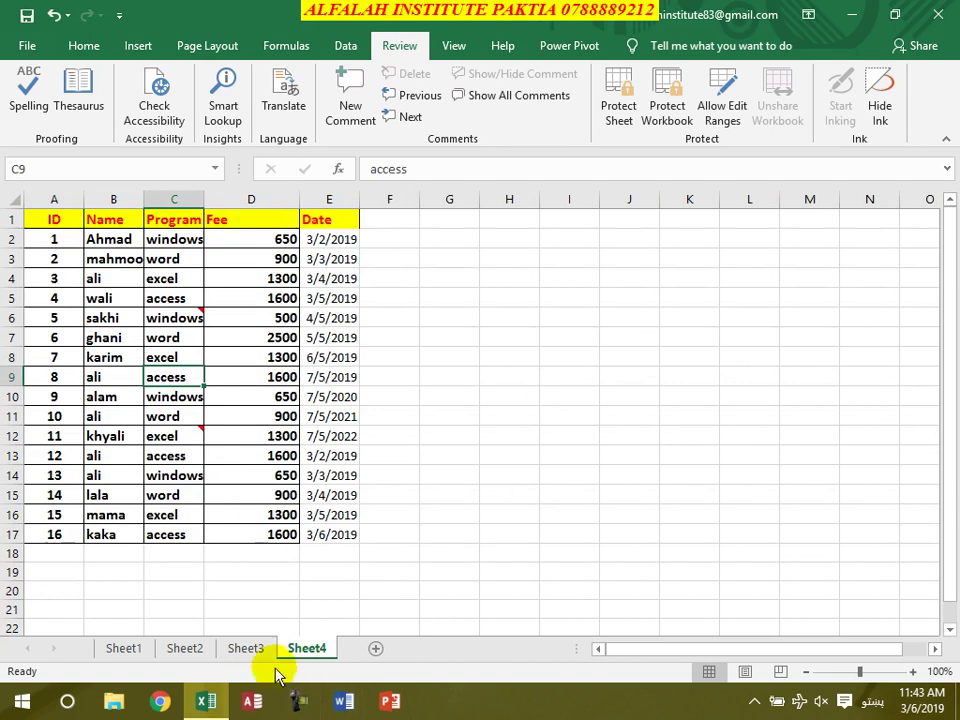
left_click(247, 649)
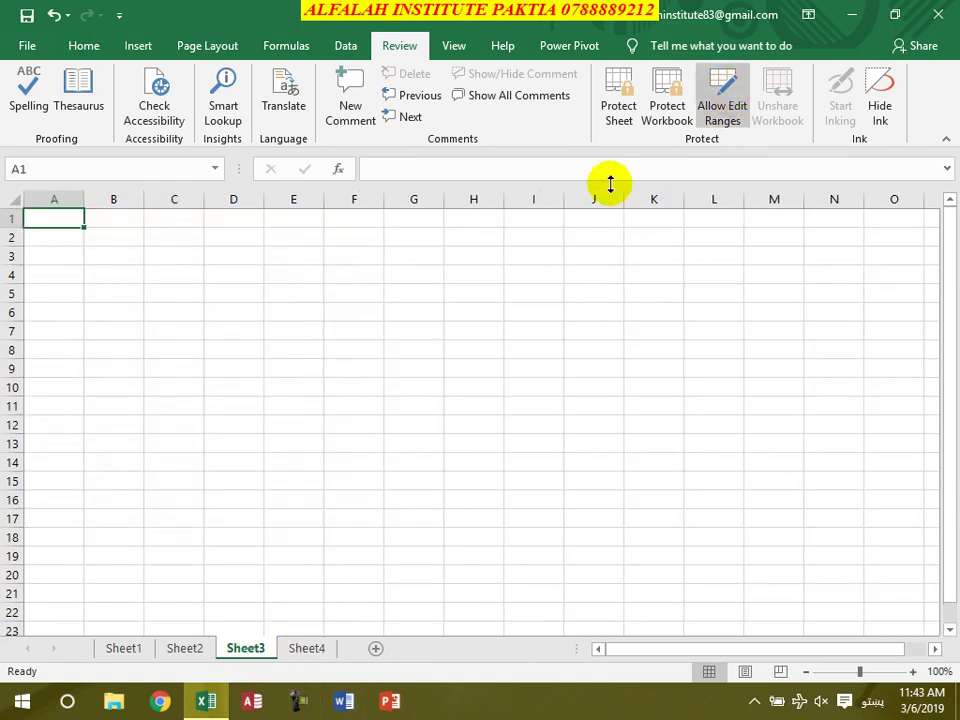
Enter a person's name in cell D4 of Sheet3
left_click(231, 274)
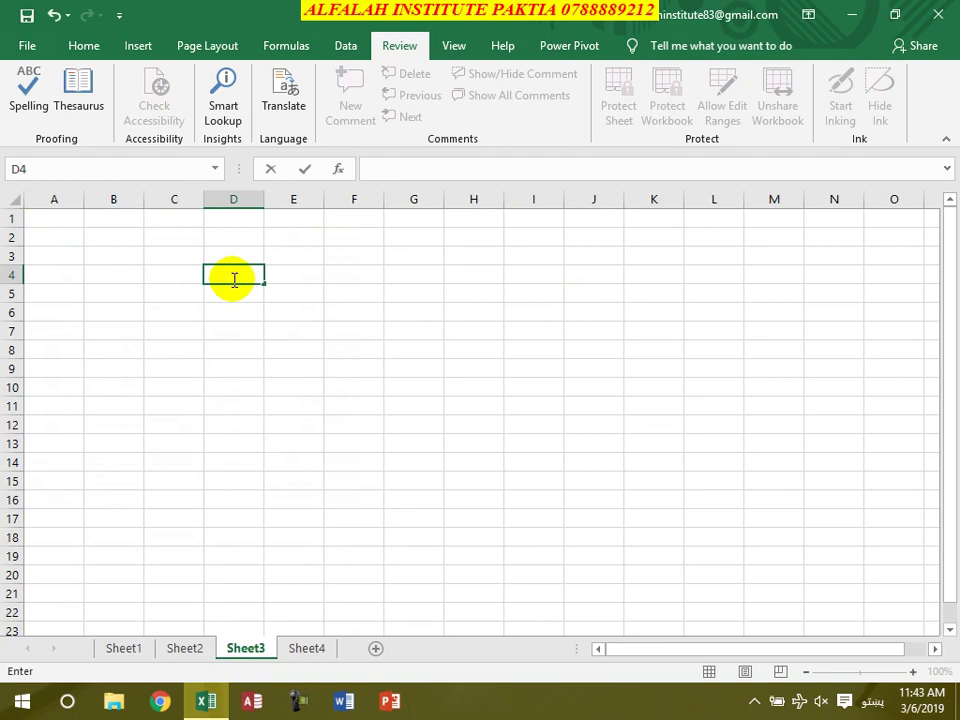
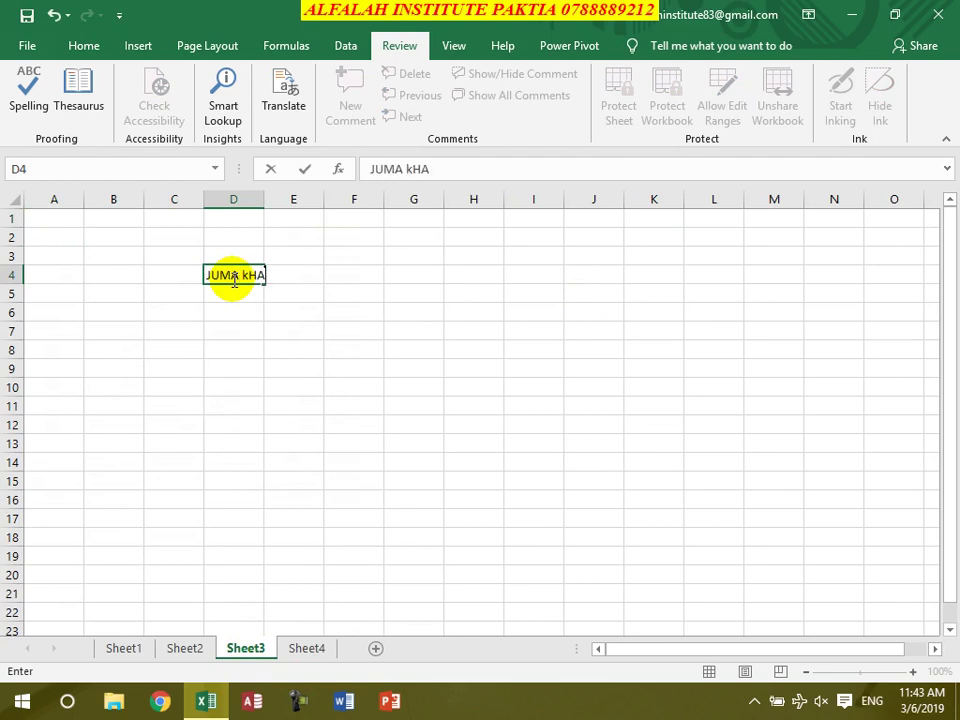
key("Return")
Register B5:F14 as an allowed edit range titled with the person's name, with a confirmed range password
left_click(111, 294)
left_click_drag(120, 300, 366, 468)
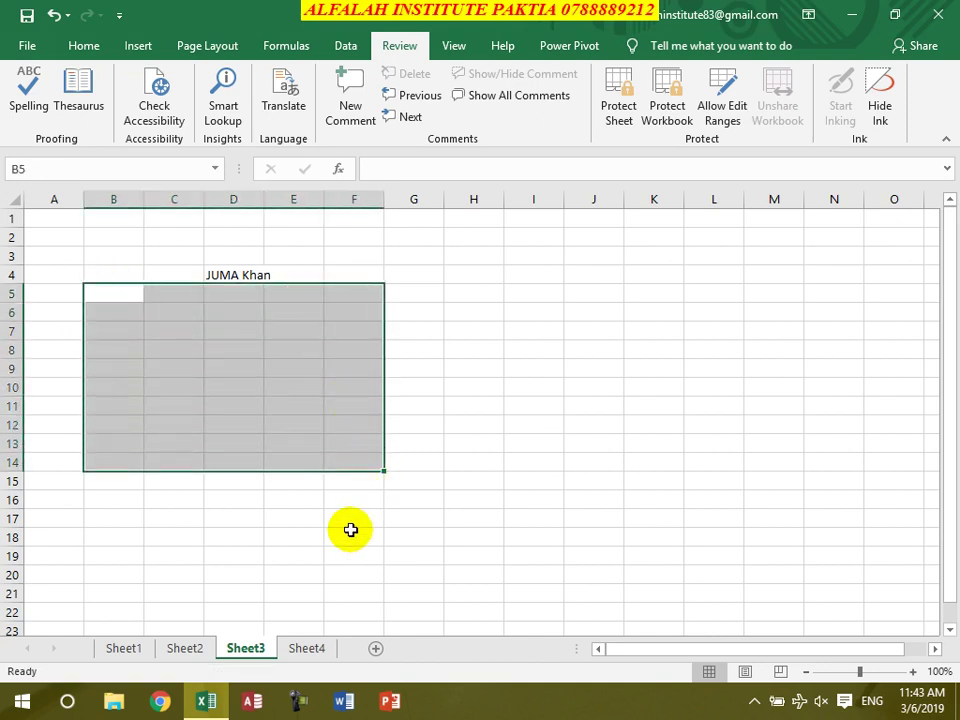
left_click(720, 105)
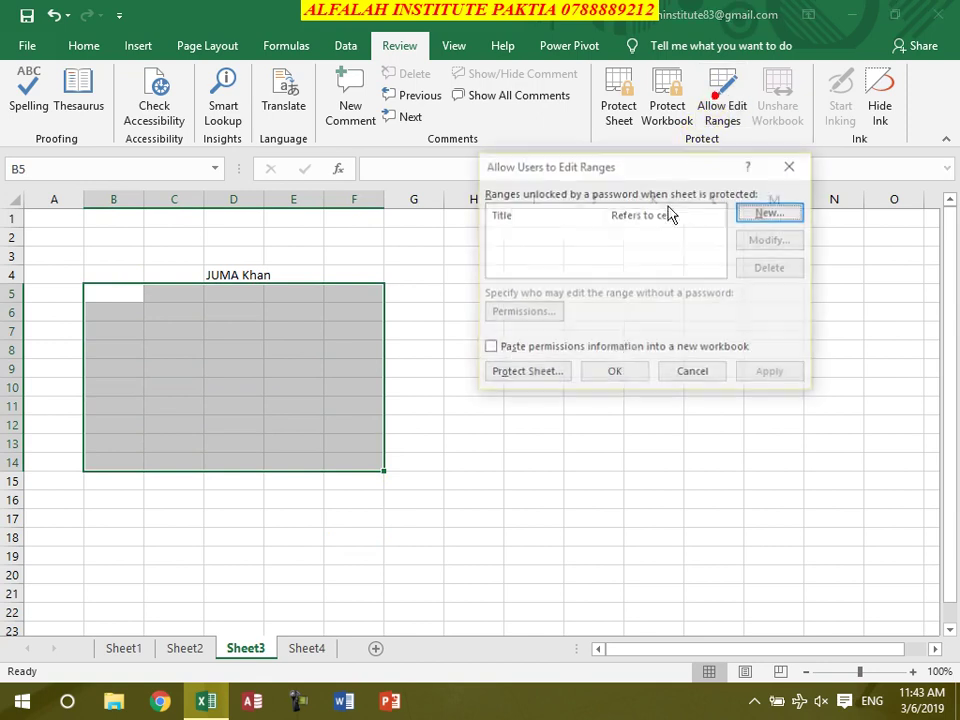
left_click(766, 214)
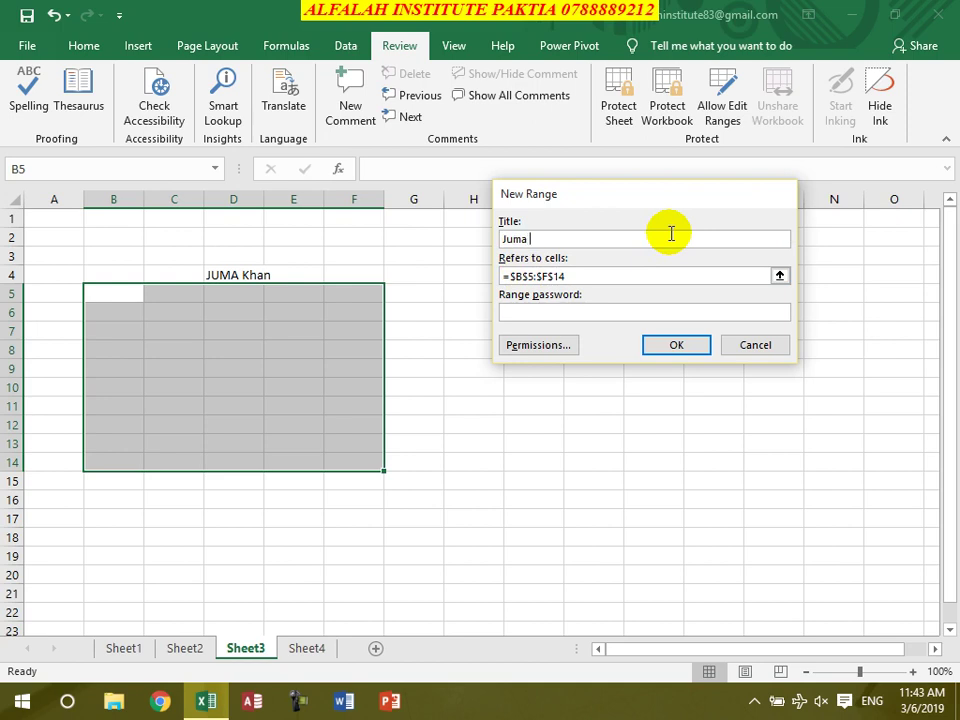
left_click(553, 311)
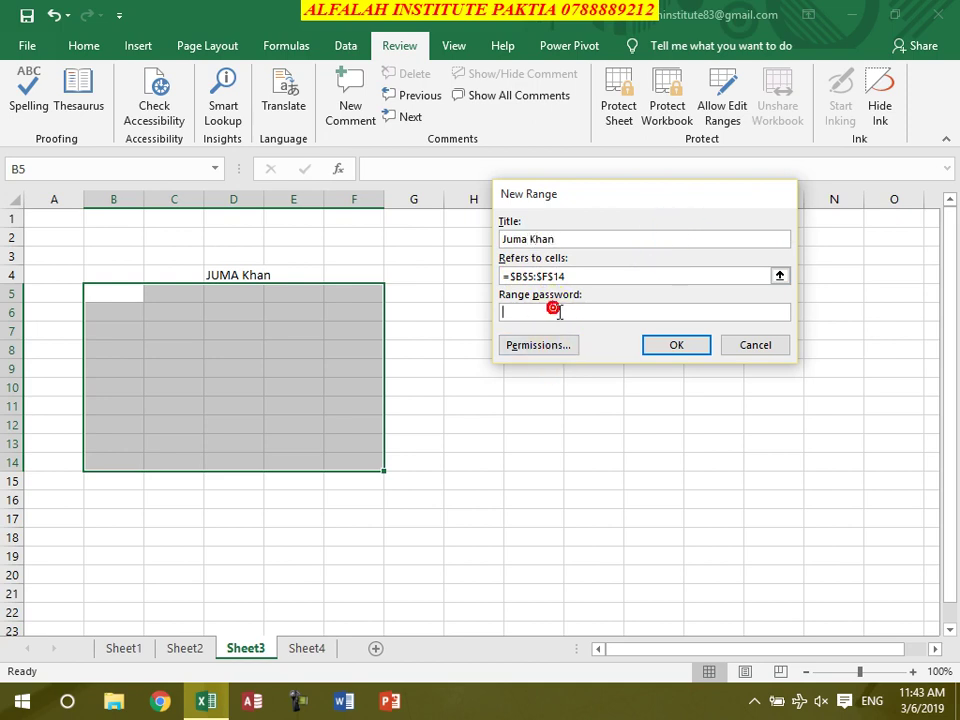
left_click(665, 348)
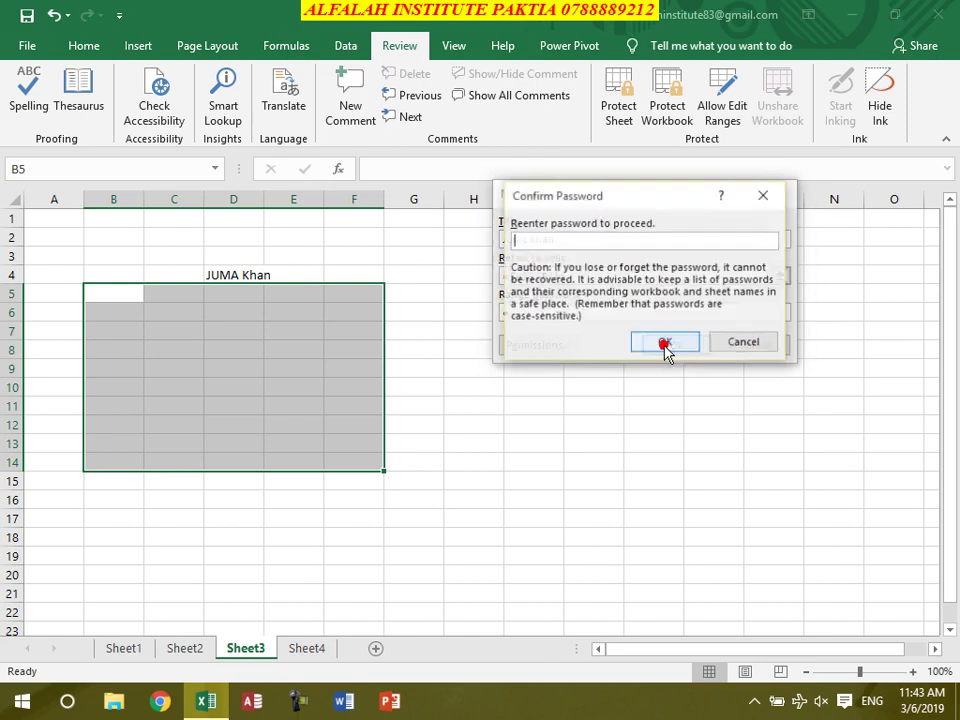
left_click(664, 344)
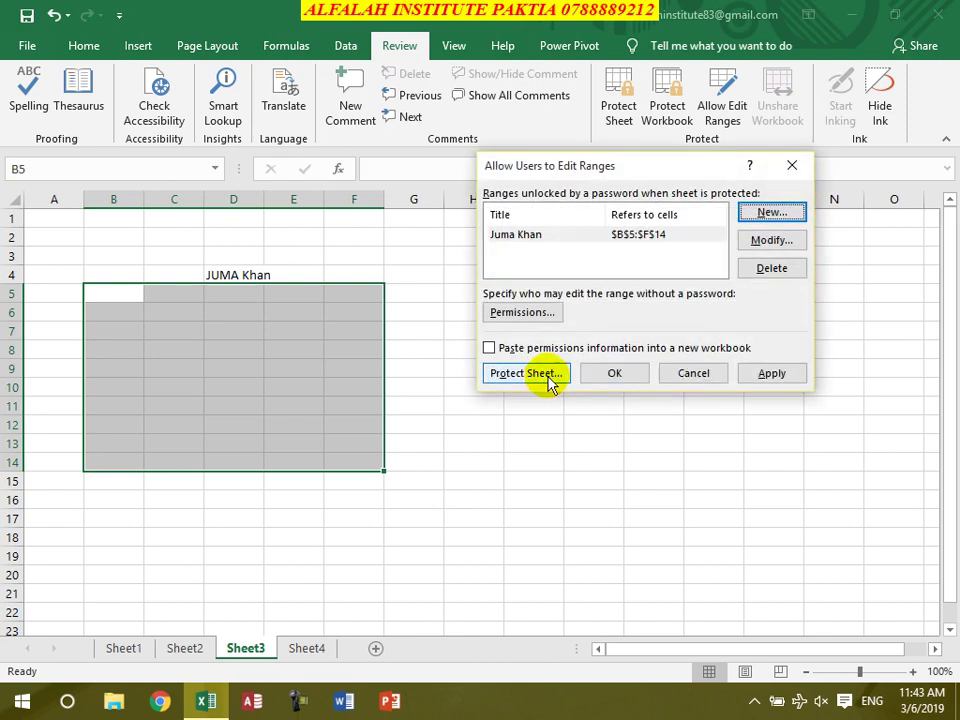
left_click(786, 373)
left_click(612, 372)
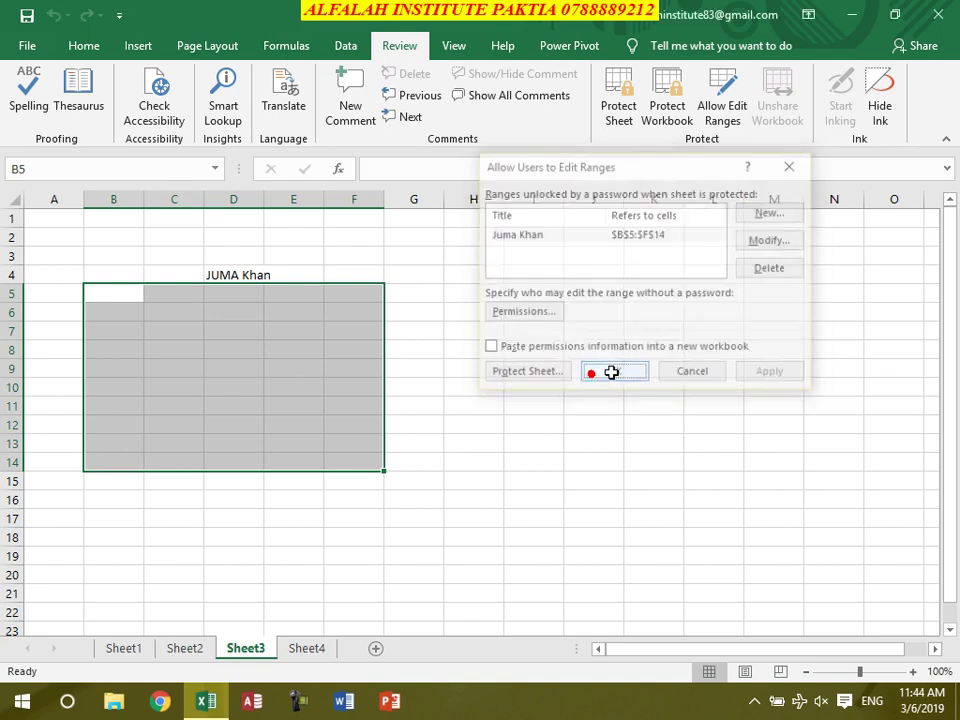
Enter a second person's name as a heading in cell L4
left_click(701, 273)
type("Ghafoor")
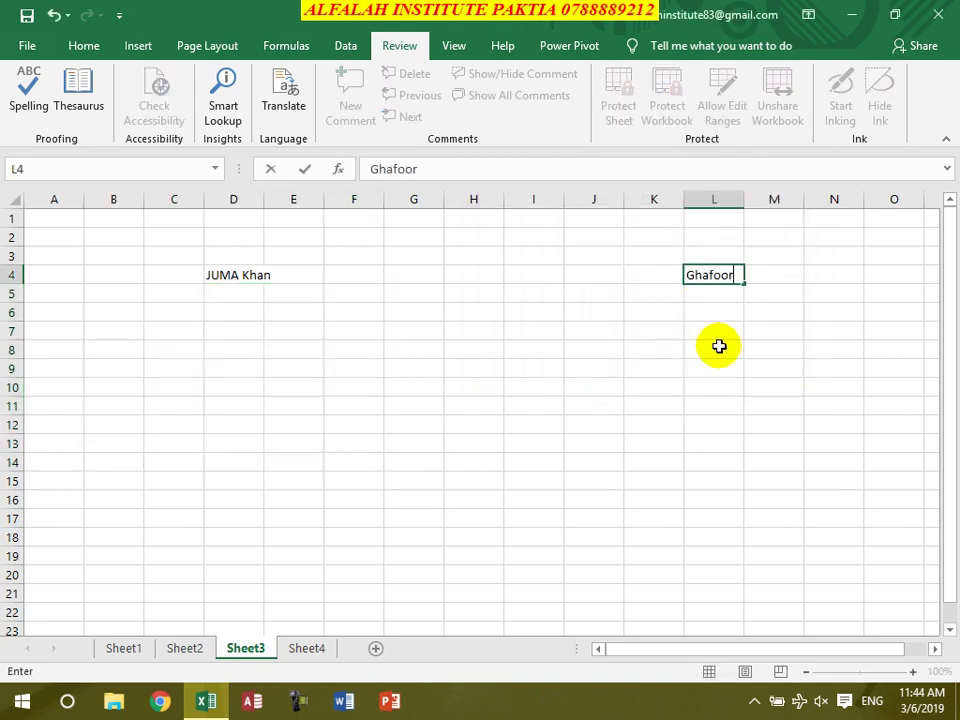
key("Return")
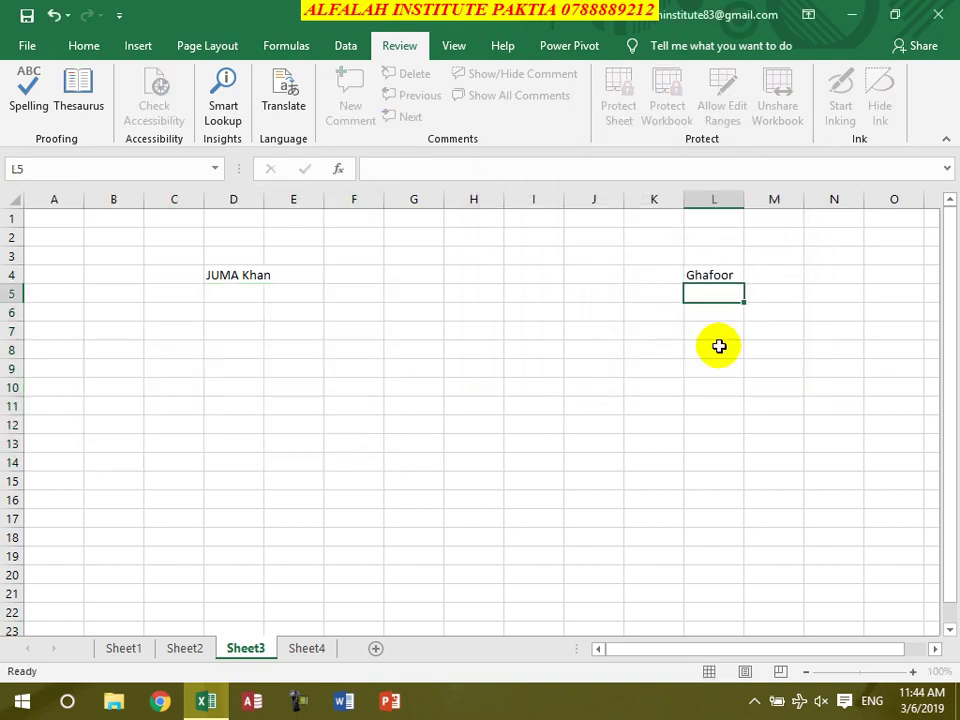
Add J5:N13 as a second edit range titled with that name, with a confirmed range password
left_click_drag(600, 297, 860, 446)
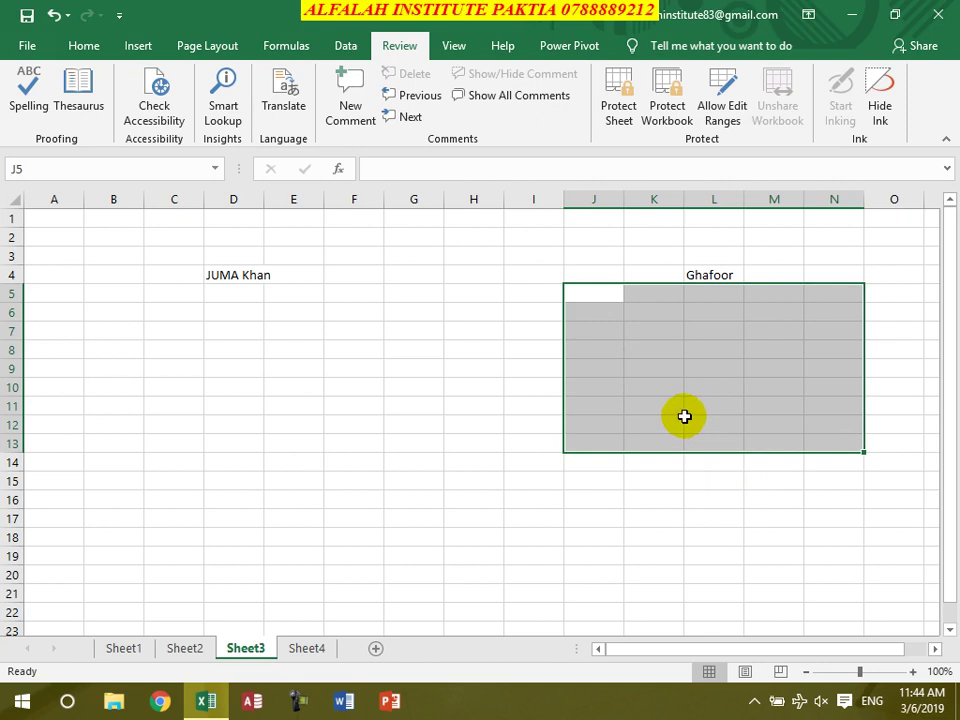
left_click(722, 136)
left_click(753, 210)
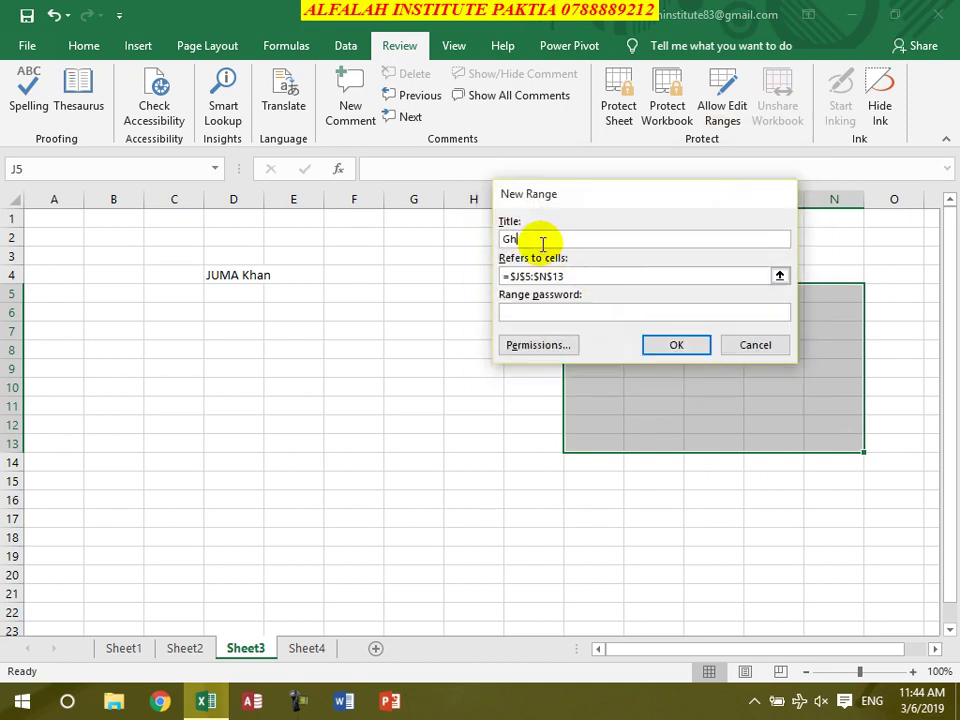
left_click(581, 313)
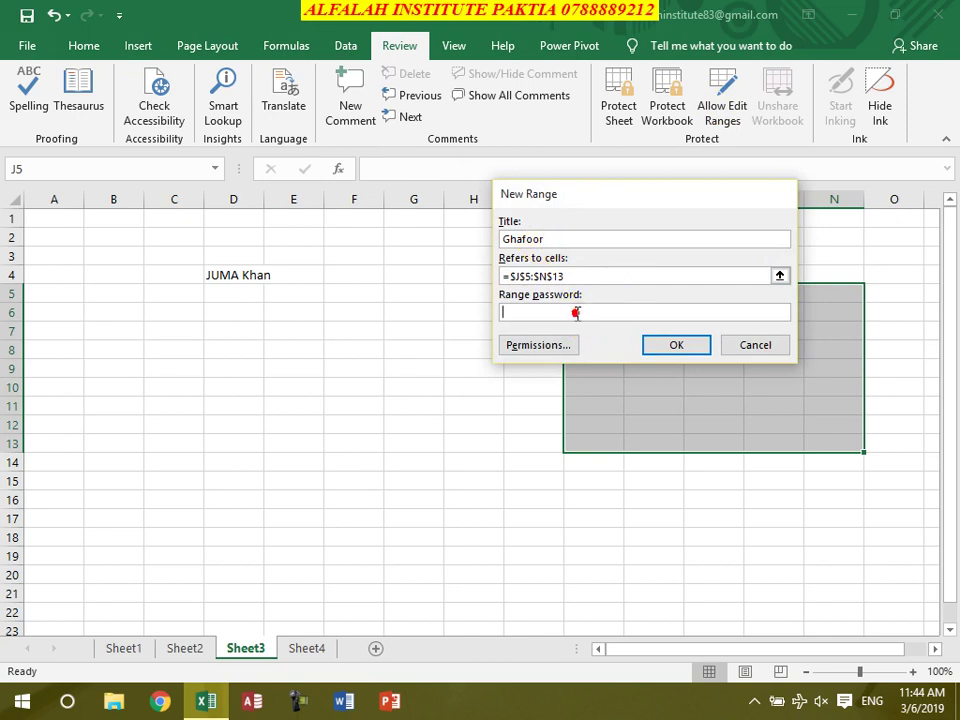
left_click(668, 346)
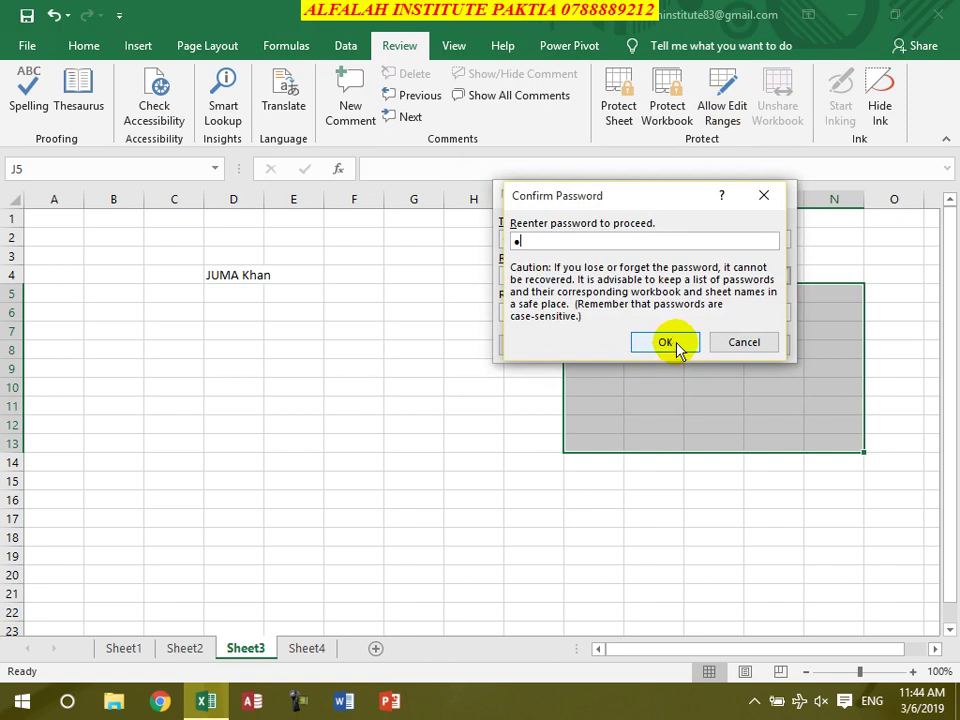
left_click(674, 345)
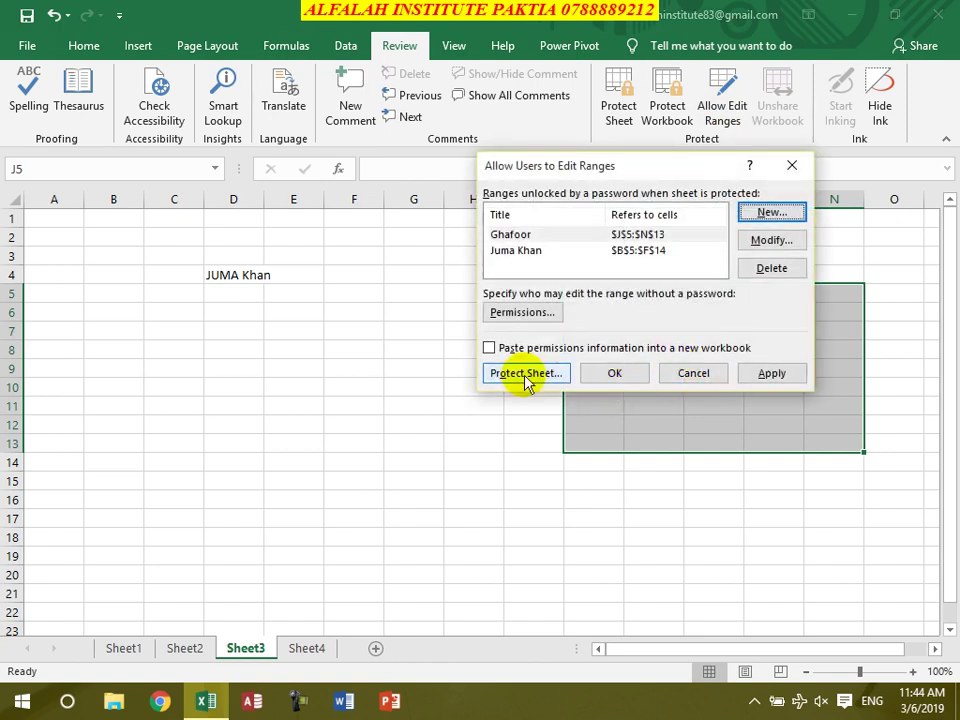
left_click(525, 373)
Protect Sheet3 with a confirmed password and verify a locked cell rejects editing
type("1")
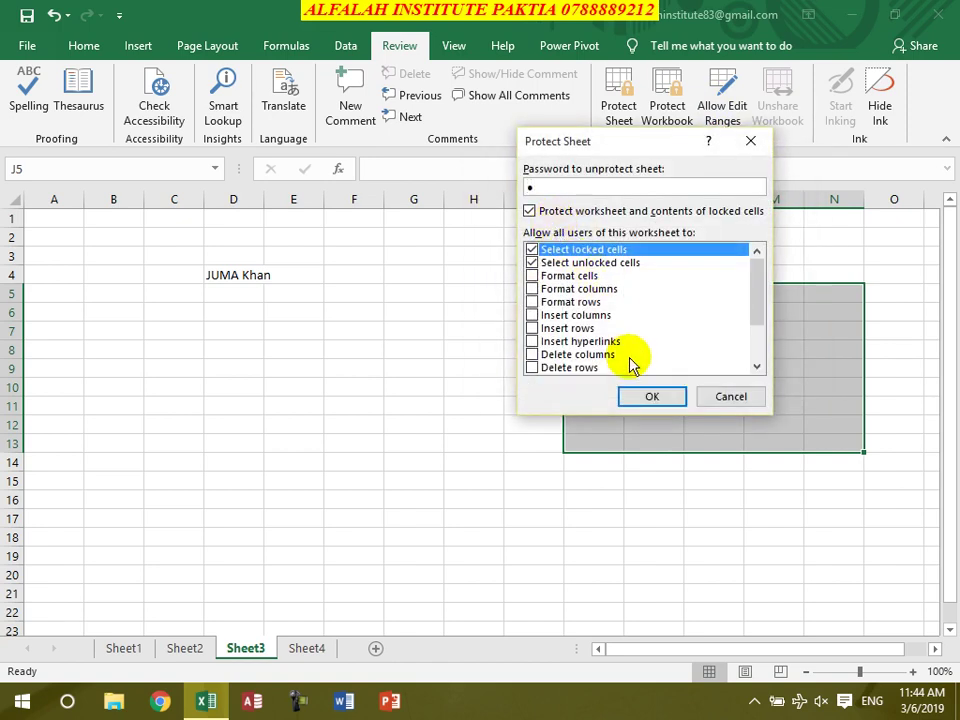
left_click(640, 398)
type("1")
left_click(666, 343)
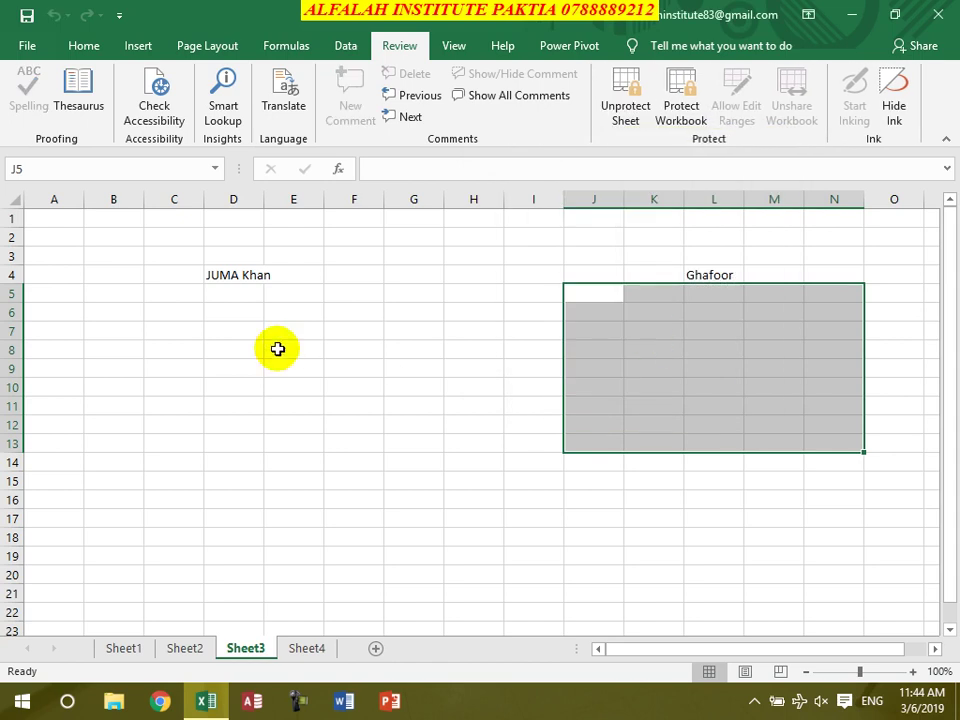
double_click(372, 237)
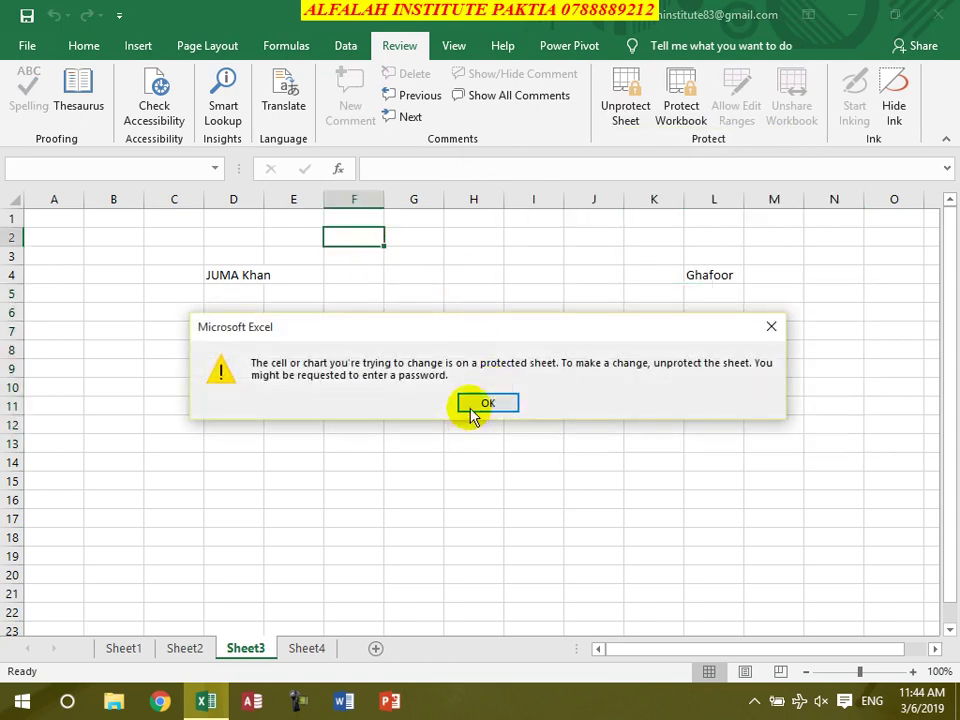
left_click(471, 412)
Unlock the B5:F14 range with its password and fill C5:C14 with entries like asdf, sdf and dfas
double_click(163, 297)
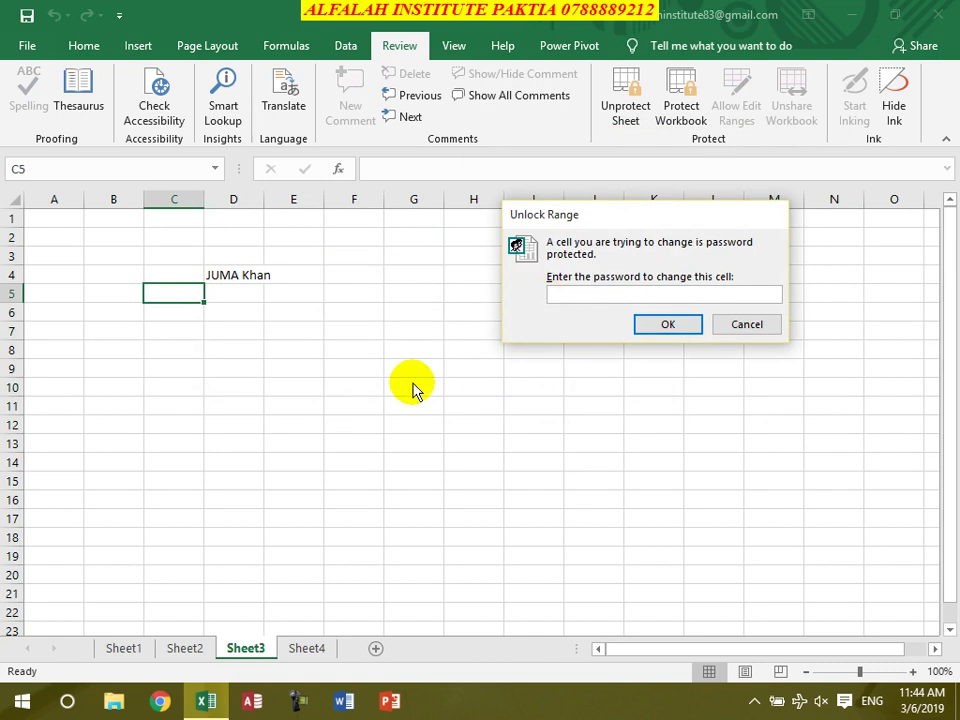
key("Return")
type("asdf")
key("Return")
type("asdf")
key("Return")
type("sdf")
key("Return")
type("sdfsdf")
key("Return")
type("dfas")
key("Return")
type("dfas")
key("Return")
type("sdf")
key("Return")
type("sdf")
key("Return")
type("sdf")
key("Return")
key("s")
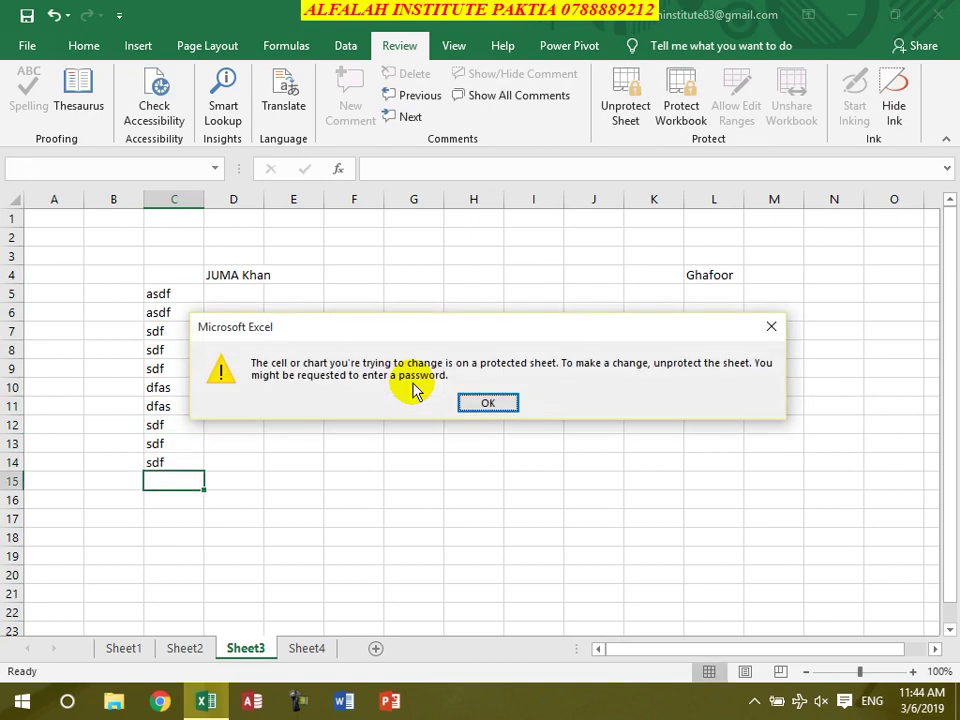
key("Return")
key("s")
key("Return")
Unlock the J5:N13 range with its password and fill L7:L13 with sdf and dfs entries
left_click(720, 328)
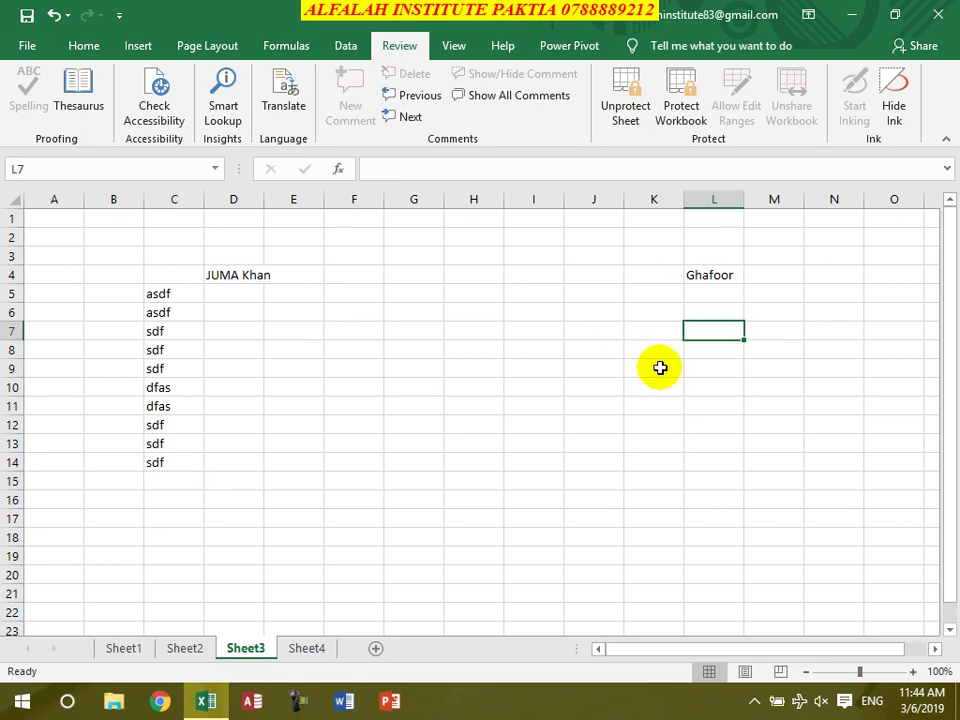
key("s")
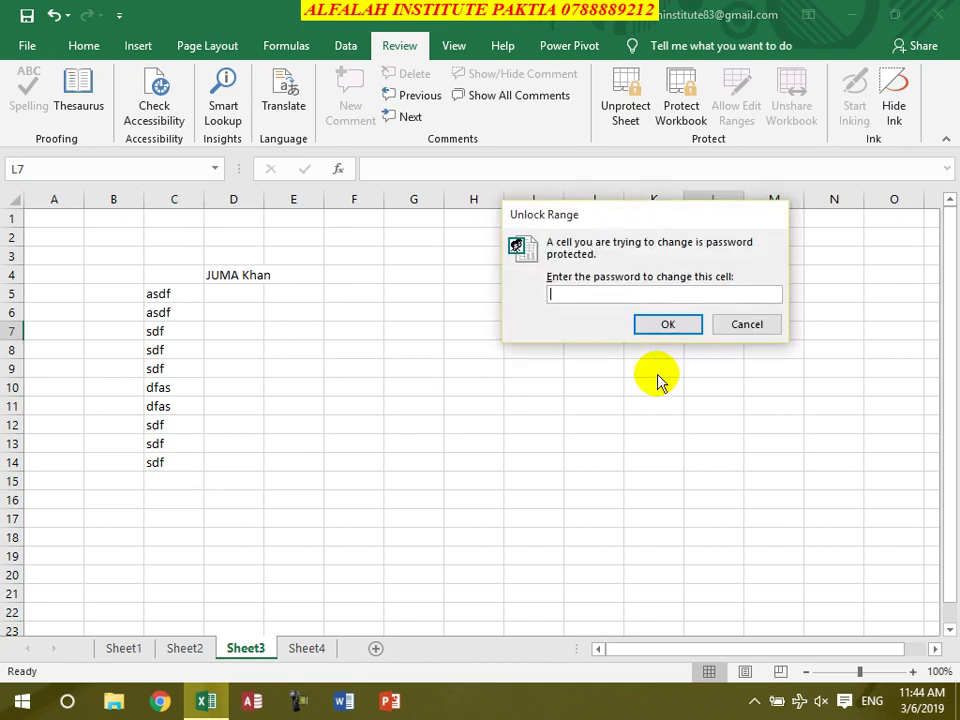
key("Return")
type("sdf")
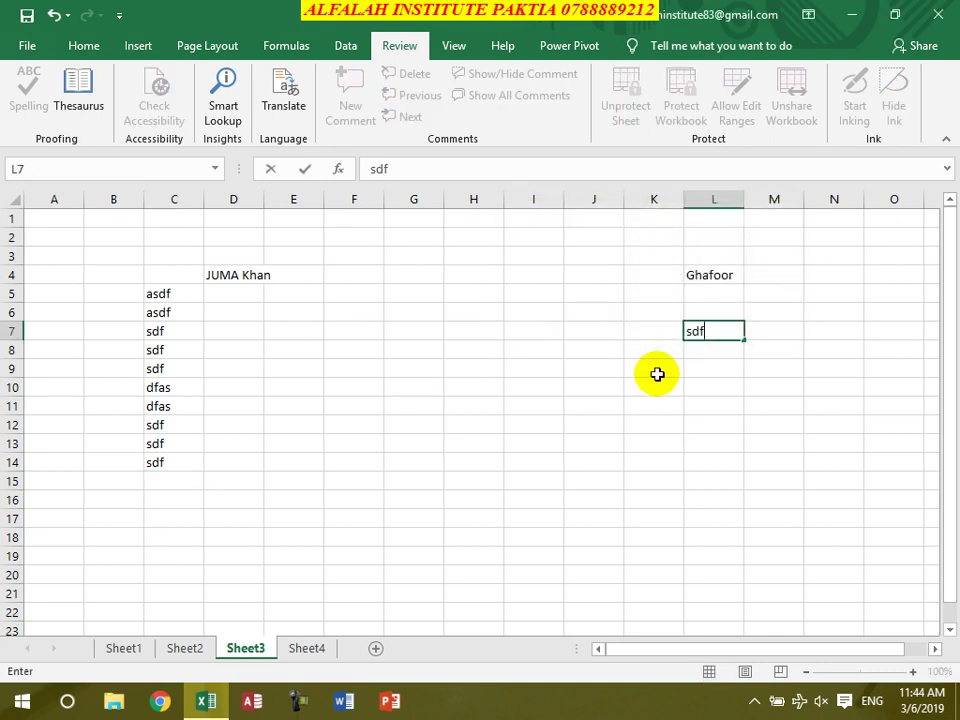
type(" sdf sdf dfs dfs sdf sdf")
key("Return")
key("s")
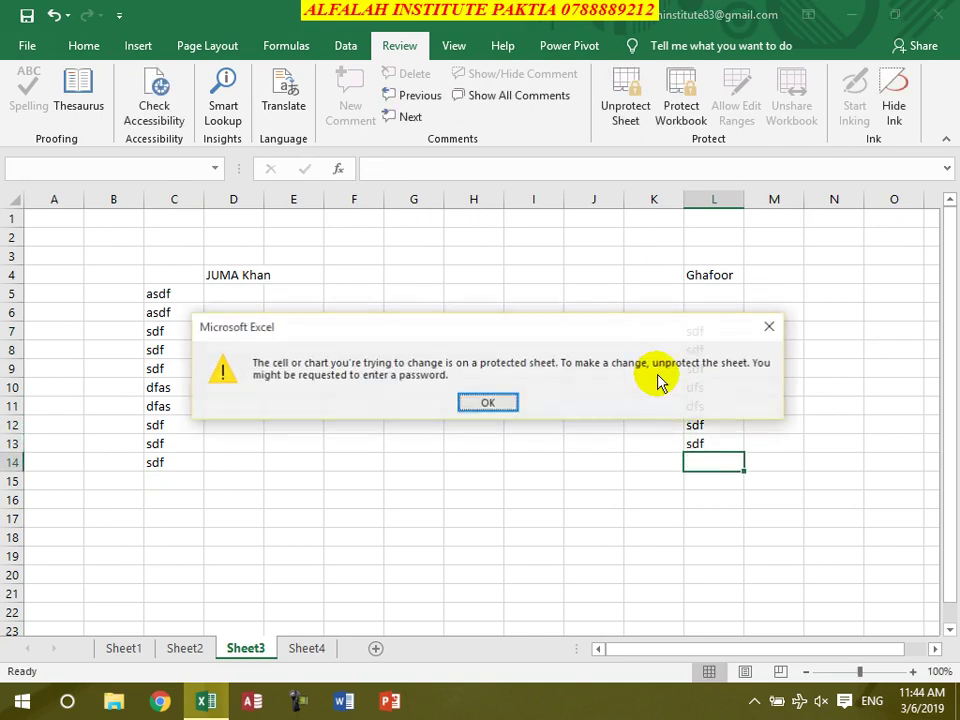
key("Return")
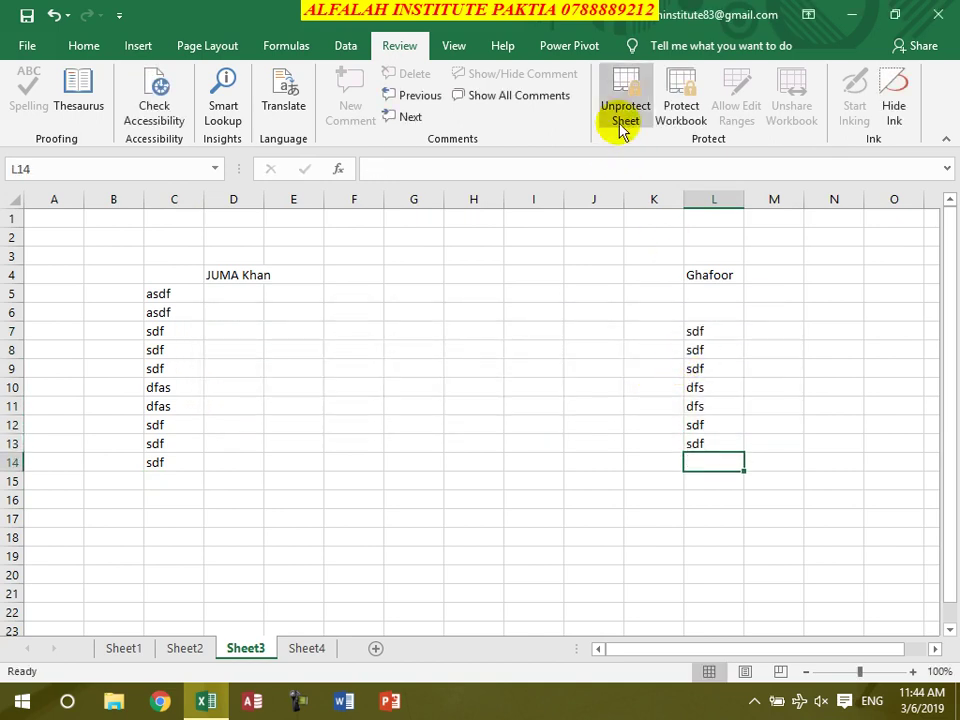
left_click(619, 111)
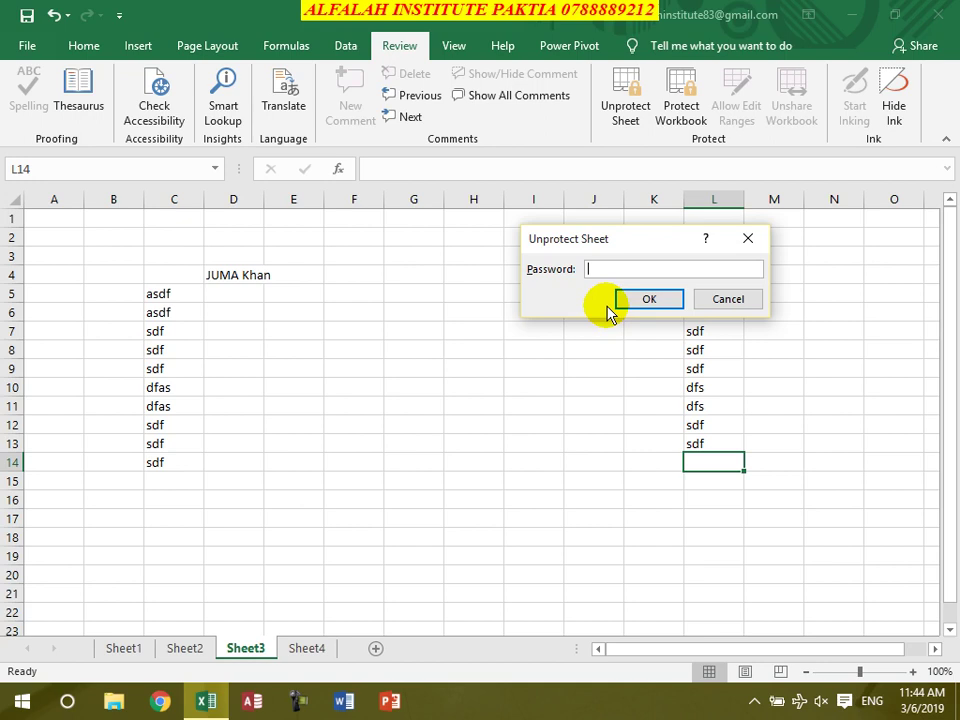
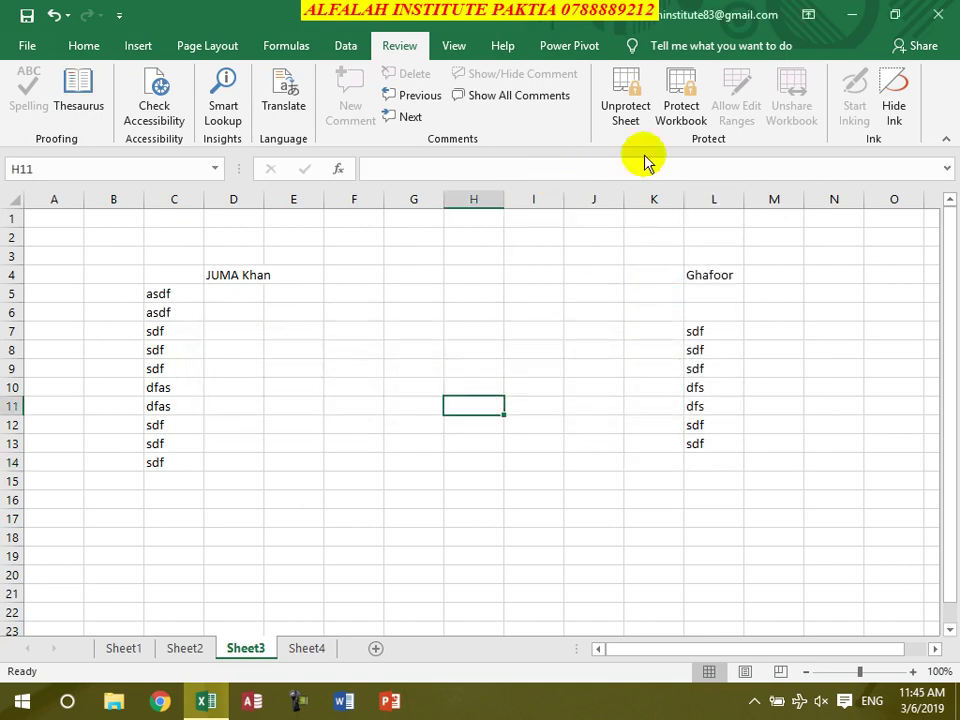
Unprotect Sheet3 by entering its password
left_click(625, 107)
type("1")
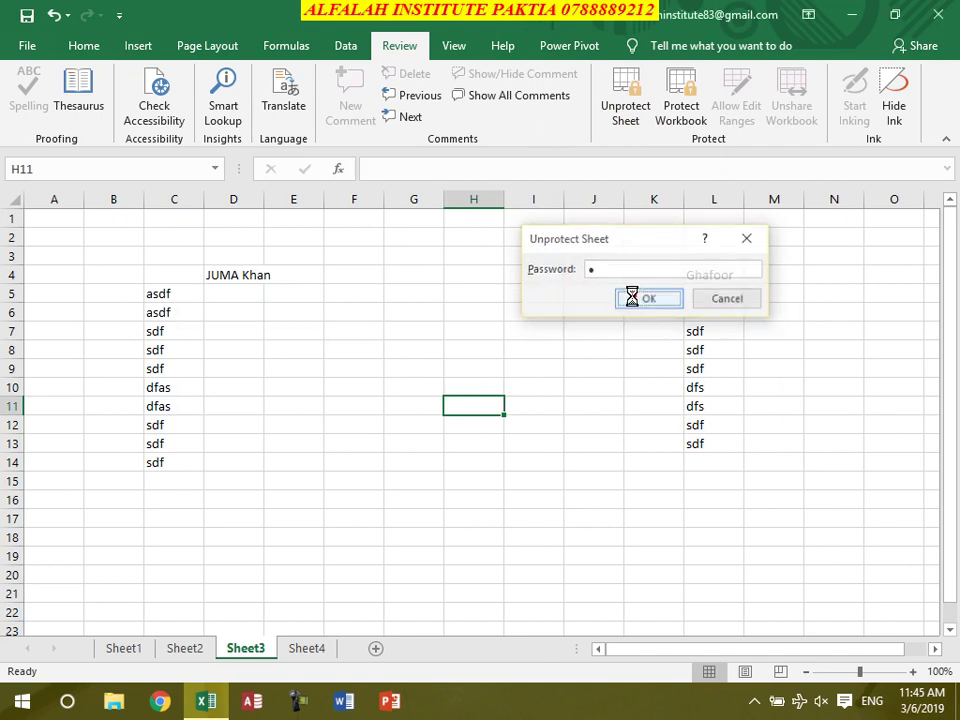
left_click(634, 299)
Enter sdf in cell I12 and dsf in cell H2
left_click(553, 424)
type("sdf")
left_click(501, 388)
left_click(452, 236)
type("dsf")
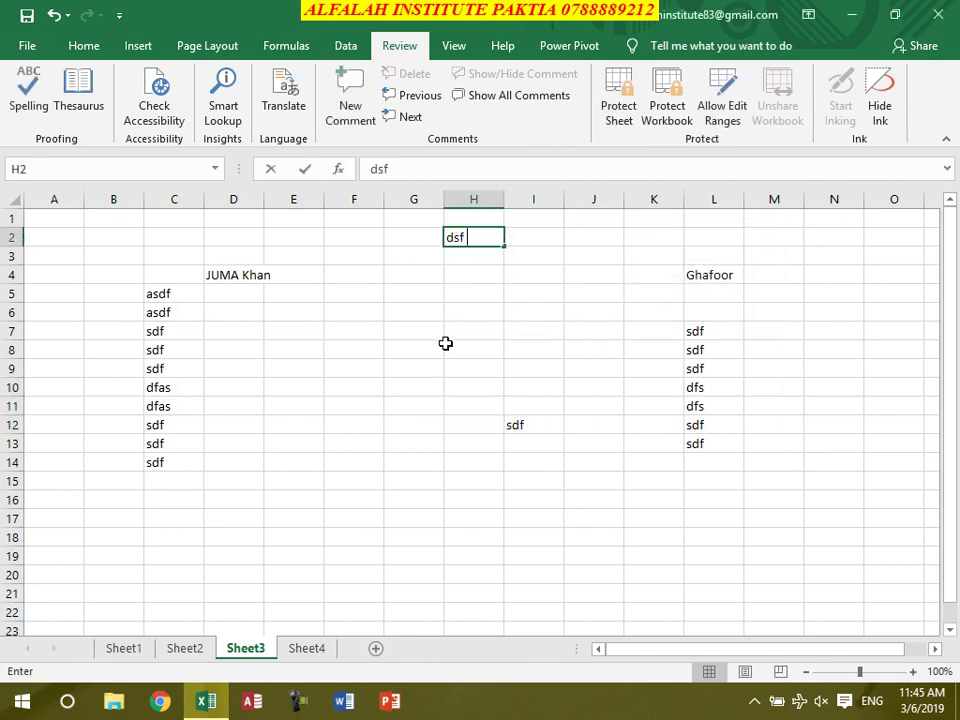
left_click(446, 345)
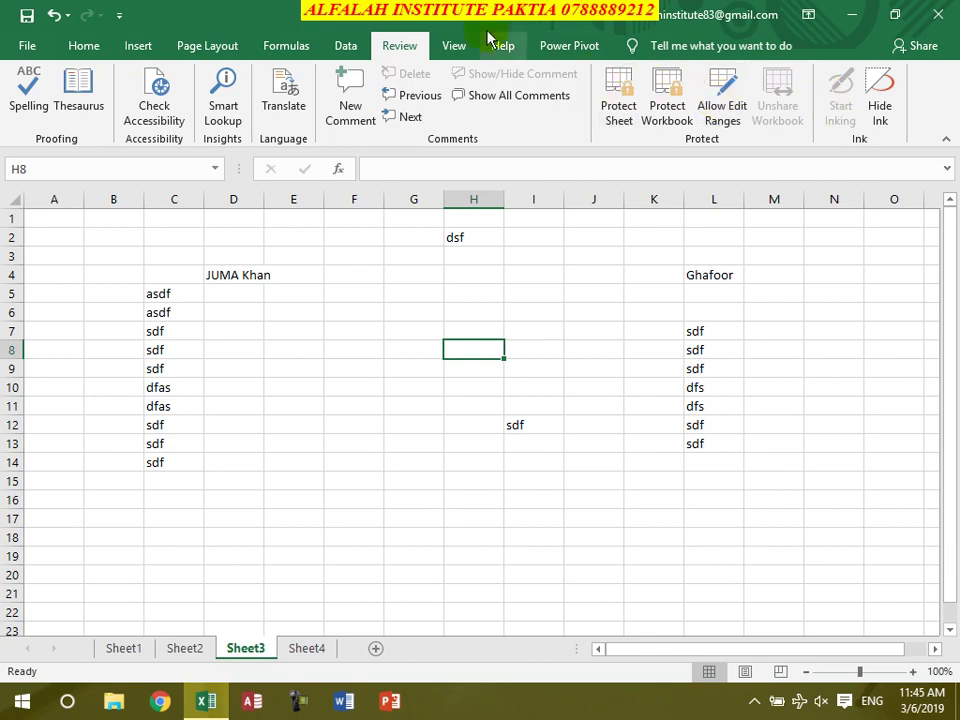
left_click(457, 49)
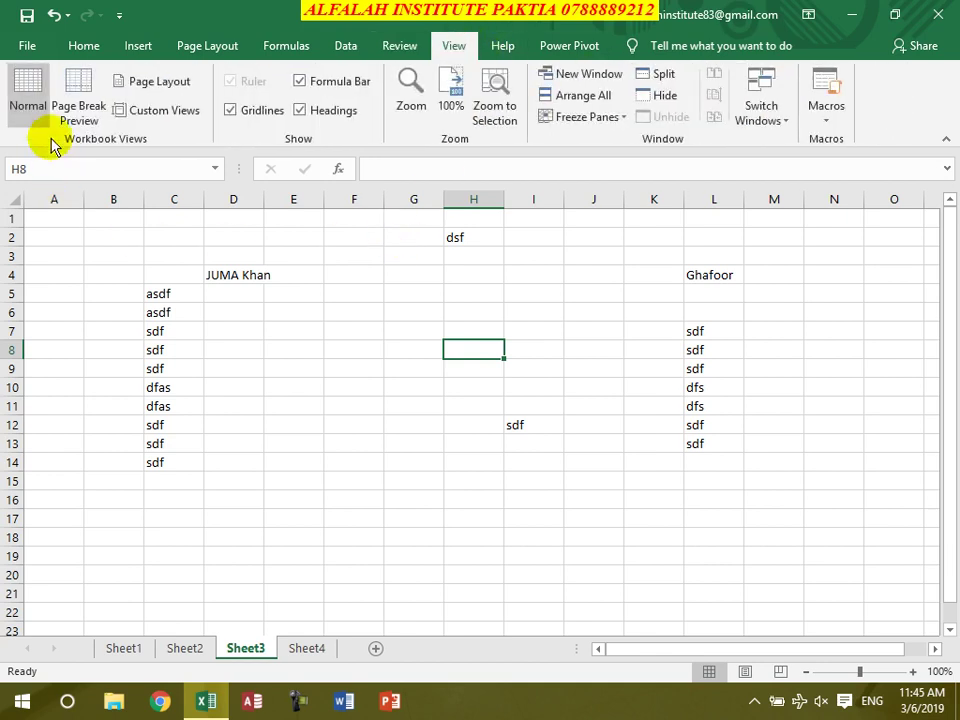
Try Page Break Preview and Page Layout on Sheet3, ending in Normal view
left_click(76, 103)
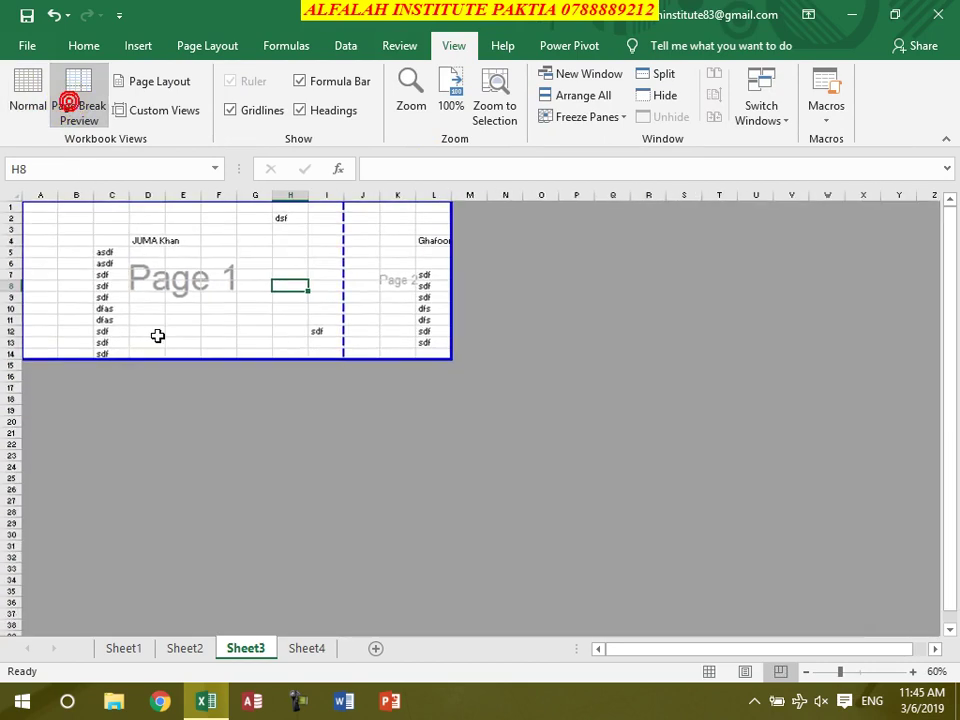
left_click(28, 95)
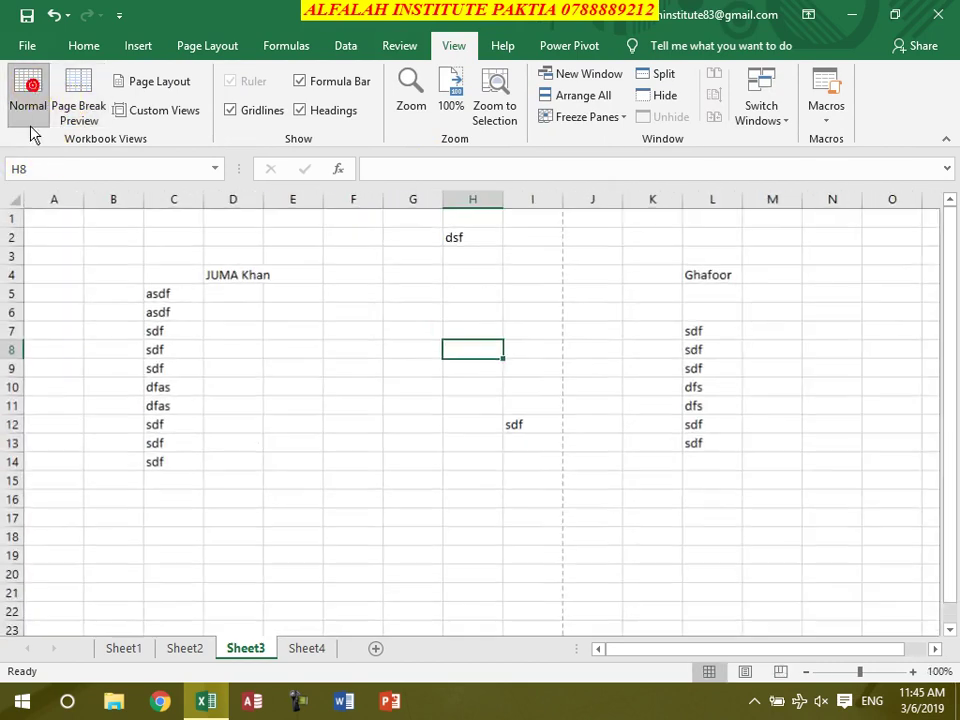
left_click(160, 81)
scroll(401, 372, "down", 5, "ctrl")
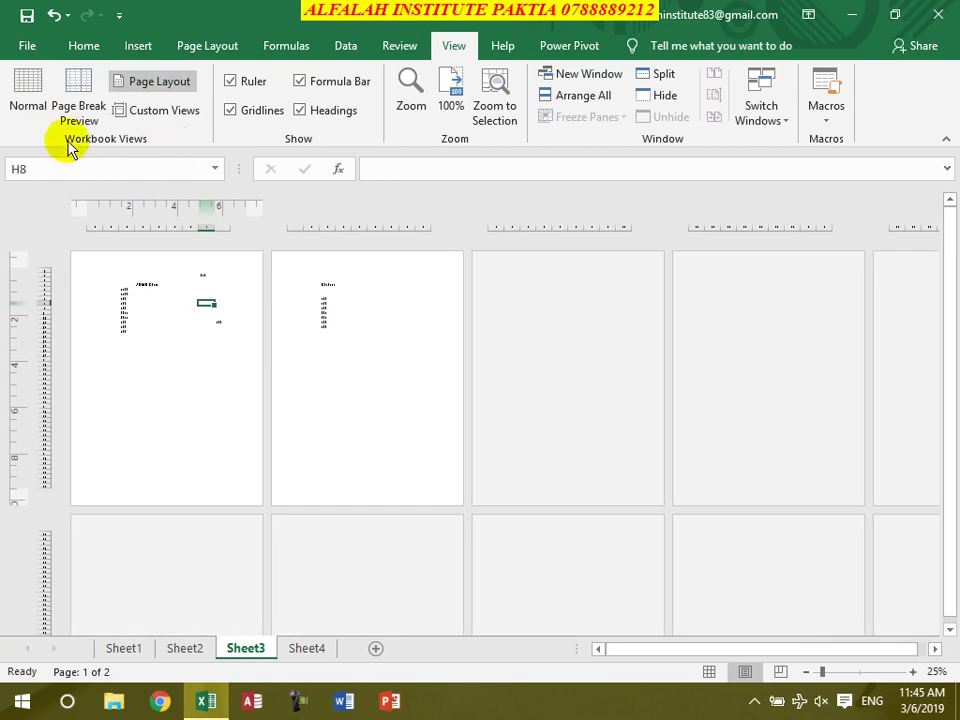
left_click(28, 100)
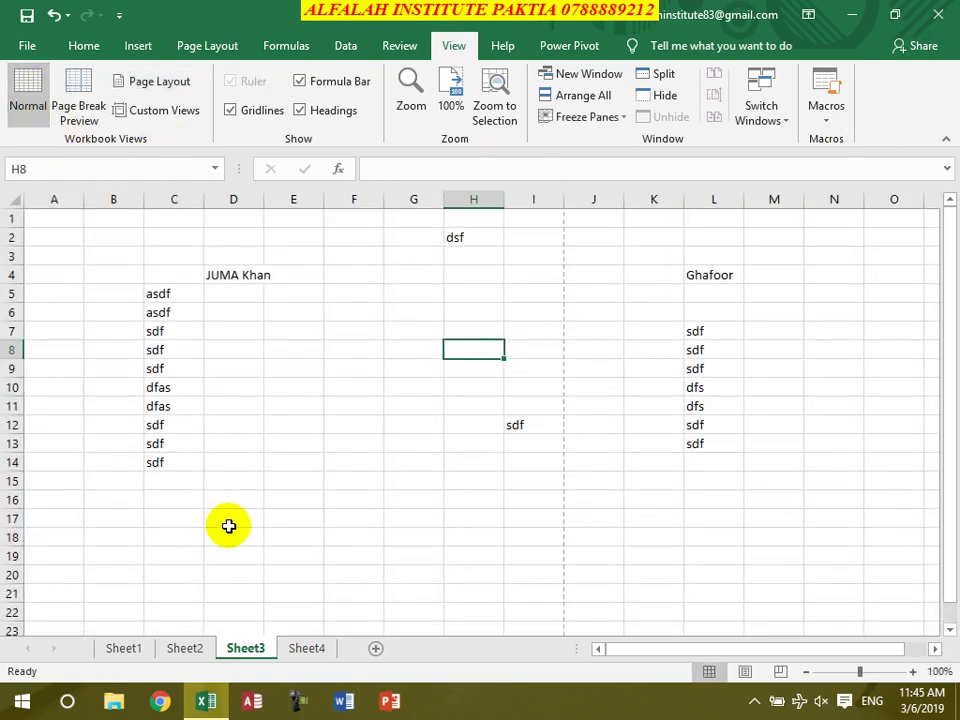
Fill B4:G15 with Fees and save it as the custom view 'Fees'
left_click(107, 250)
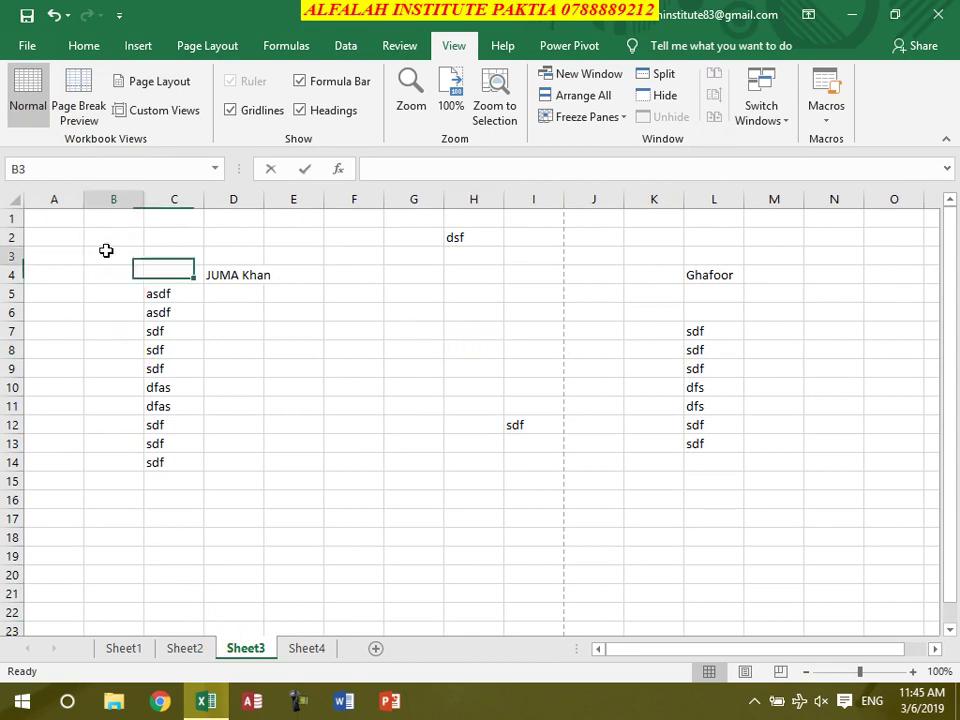
left_click(174, 350)
left_click(92, 255)
left_click_drag(100, 274, 440, 488)
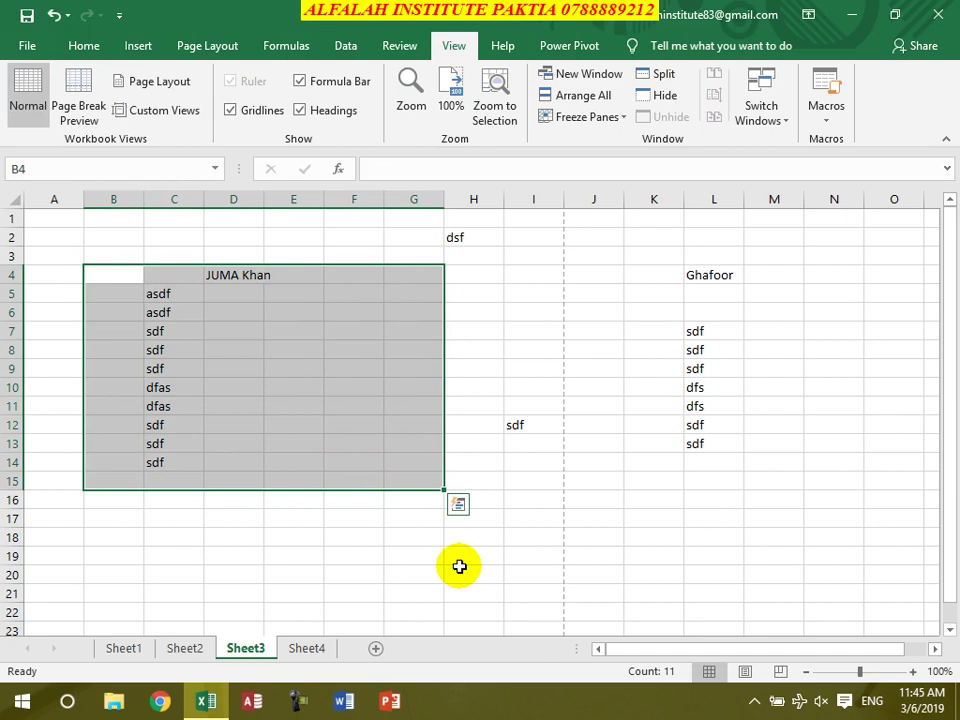
type("Fees")
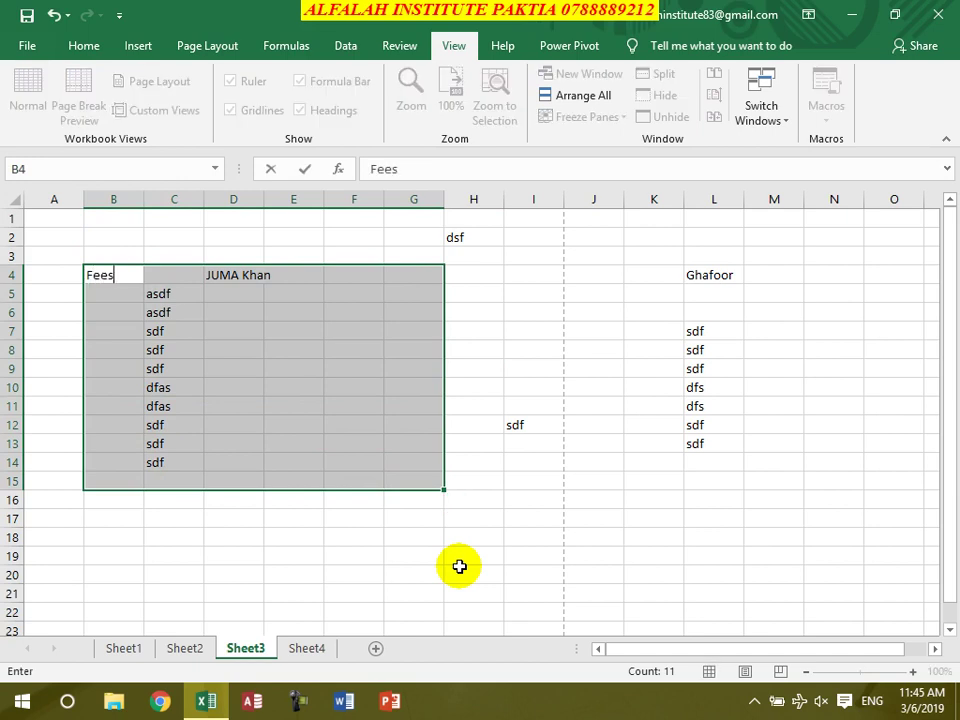
key("ctrl+Return")
left_click(163, 110)
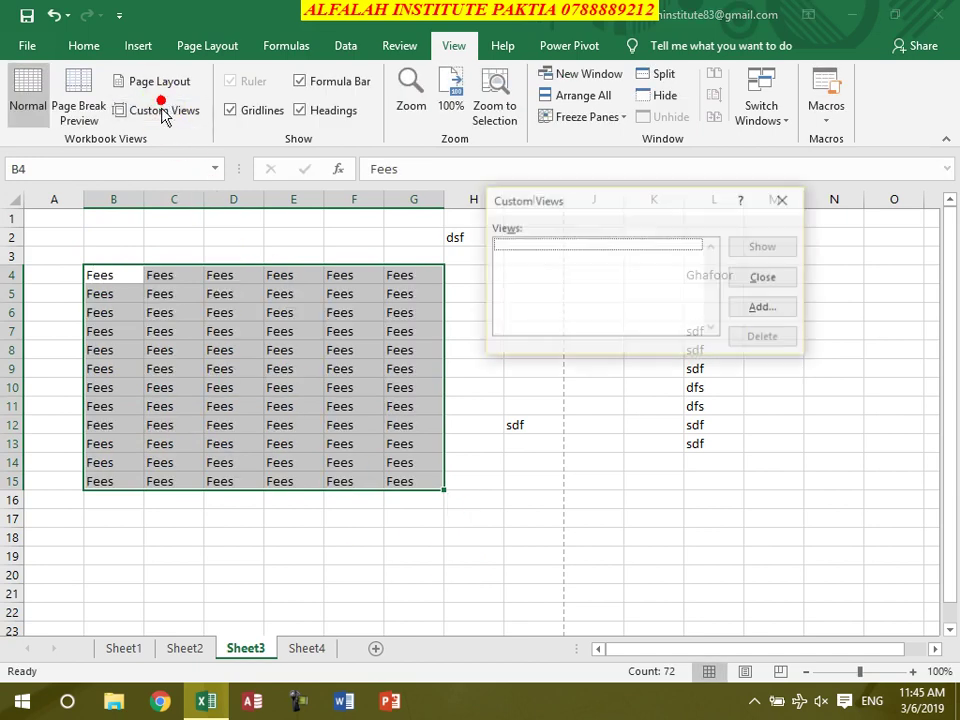
left_click(775, 307)
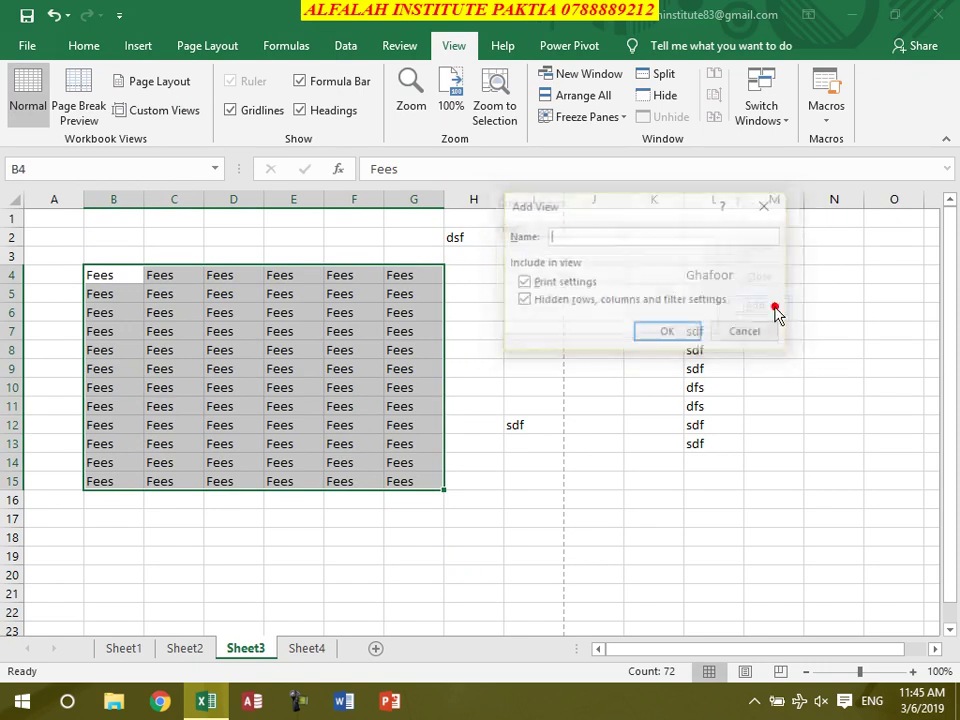
type("Fees")
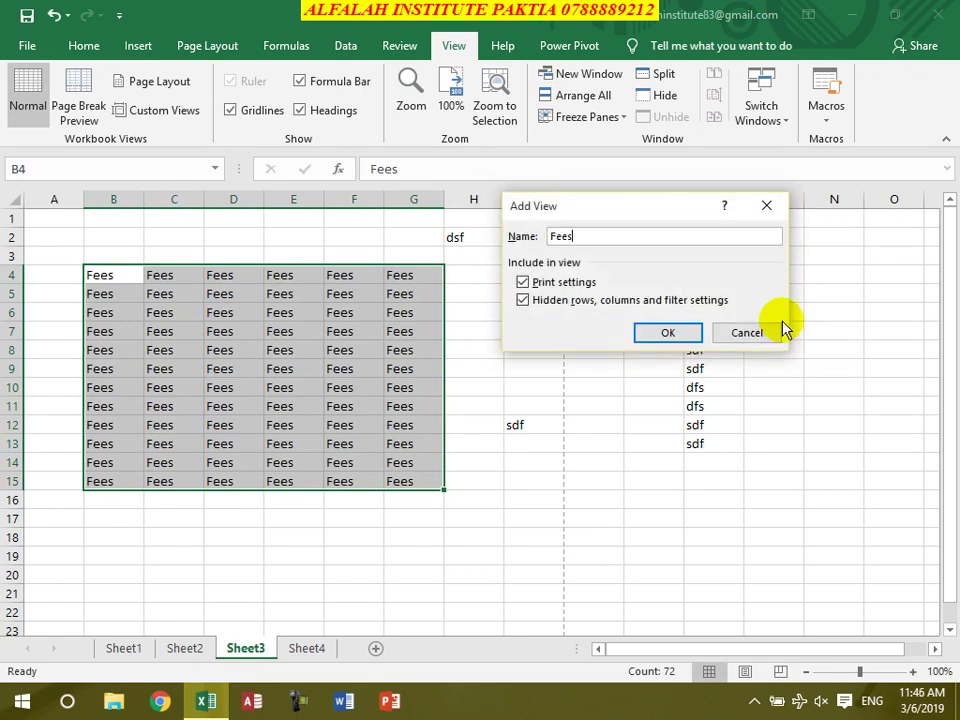
left_click(778, 331)
Fill E42:L52 with Balance and save it as the custom view 'Balance'
left_click_drag(653, 276, 697, 345)
scroll(651, 544, "down", 11)
left_click_drag(300, 368, 659, 527)
type("Balance")
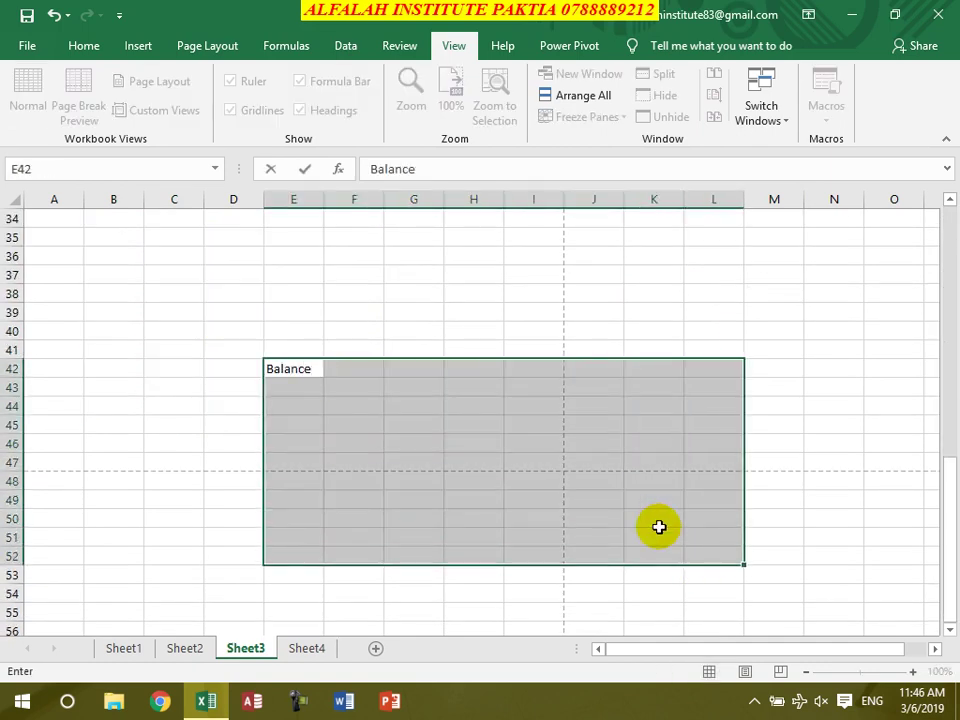
key("ctrl+Return")
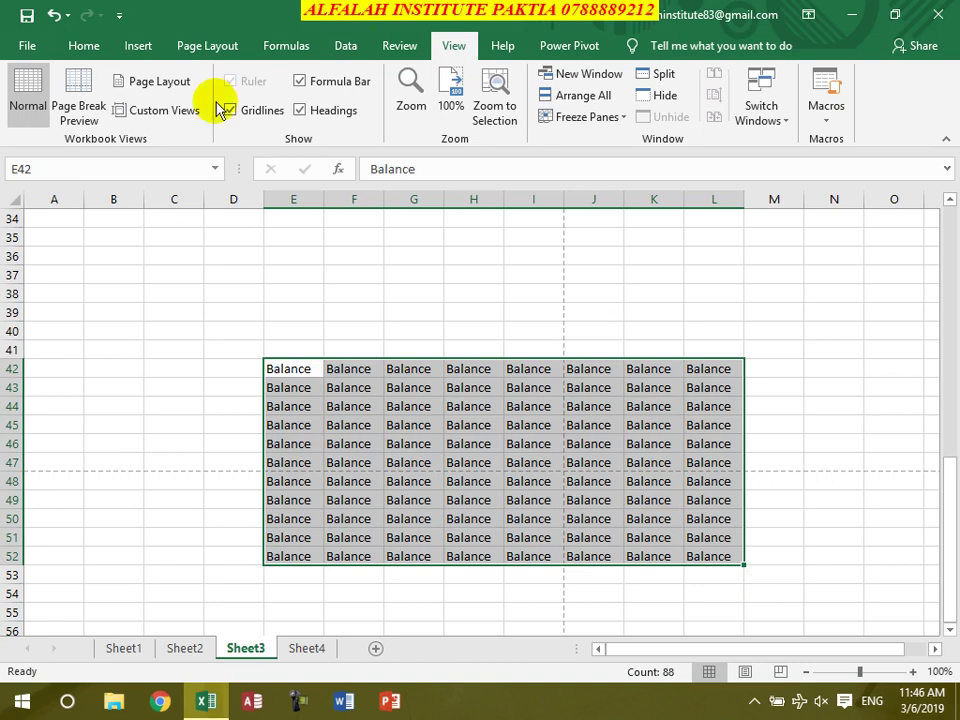
left_click(150, 110)
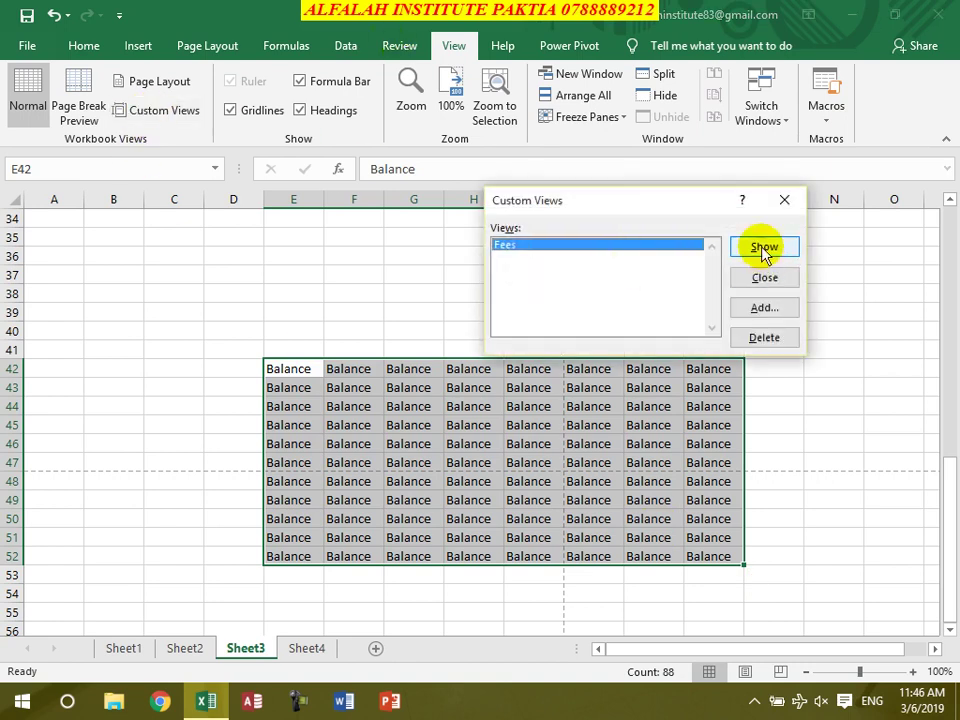
left_click(763, 308)
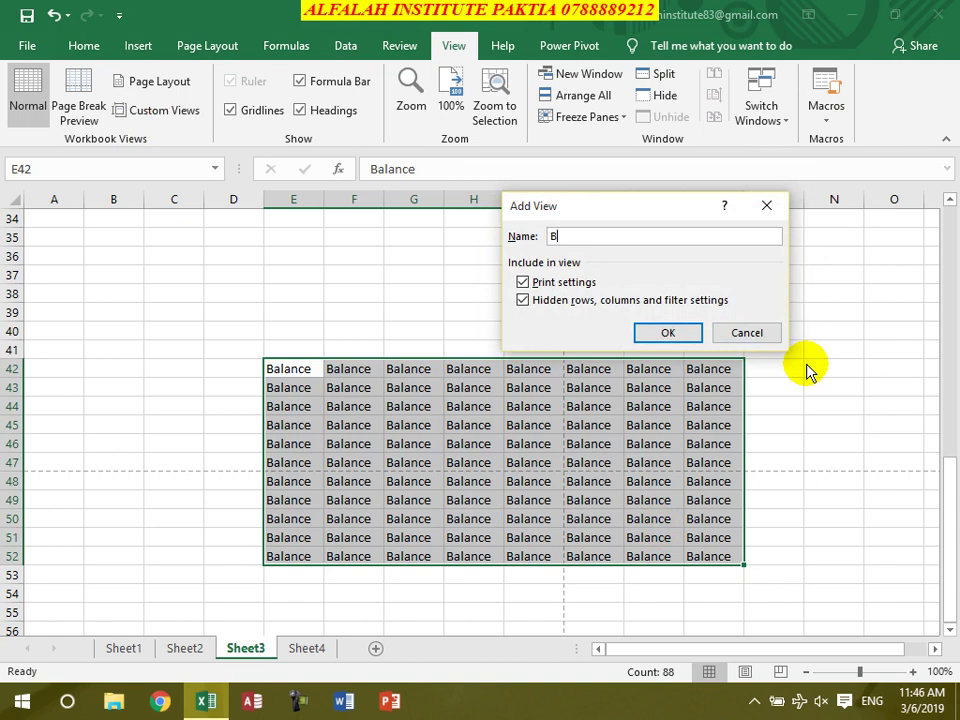
type("Balance")
key("Return")
From Sheet1, show the Fees and then the Balance custom views to test them
left_click(441, 275)
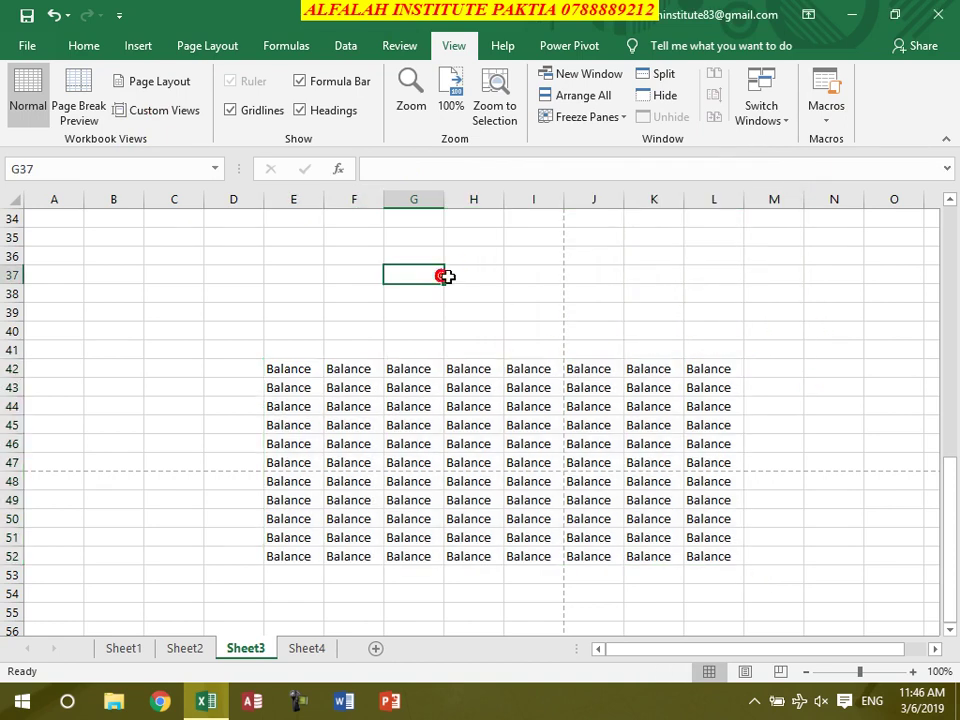
scroll(446, 275, "up", 11)
left_click(140, 650)
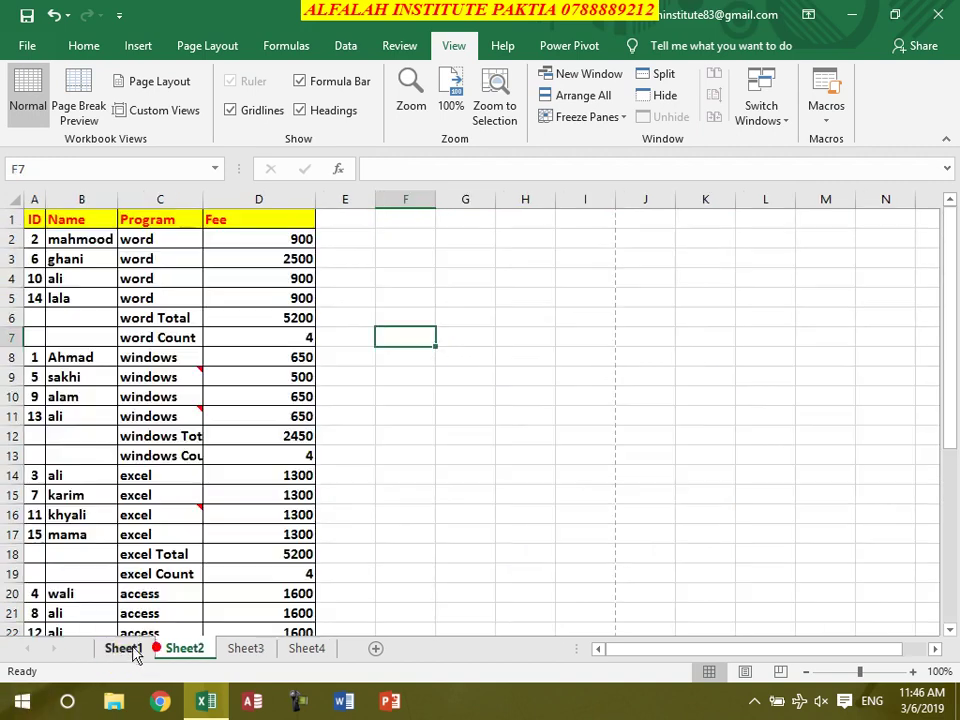
left_click(165, 110)
left_click(517, 259)
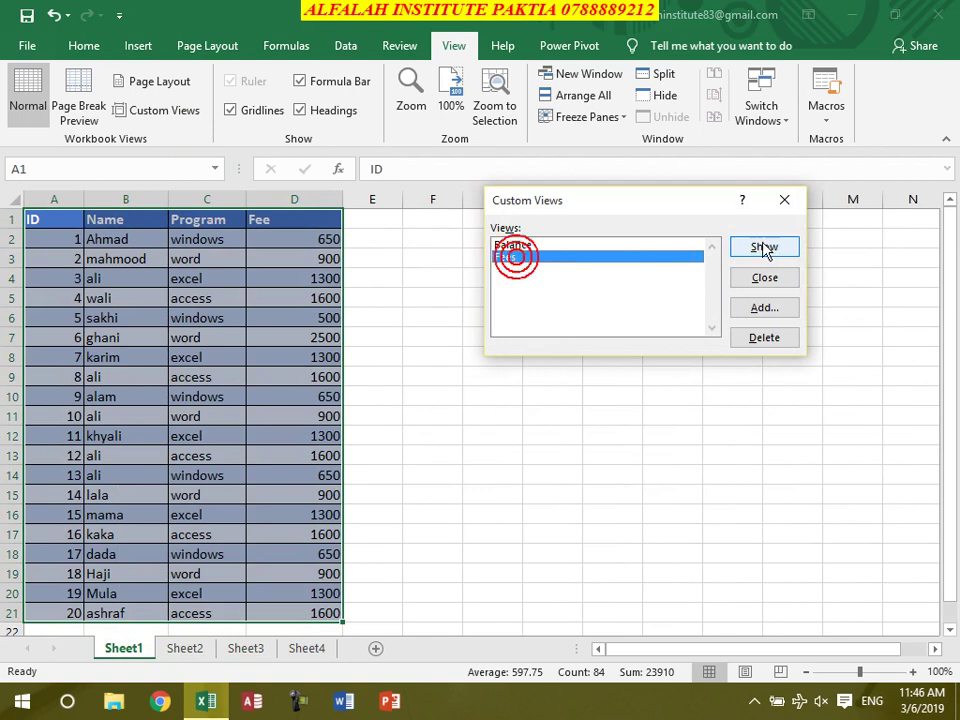
left_click(764, 247)
left_click(272, 335)
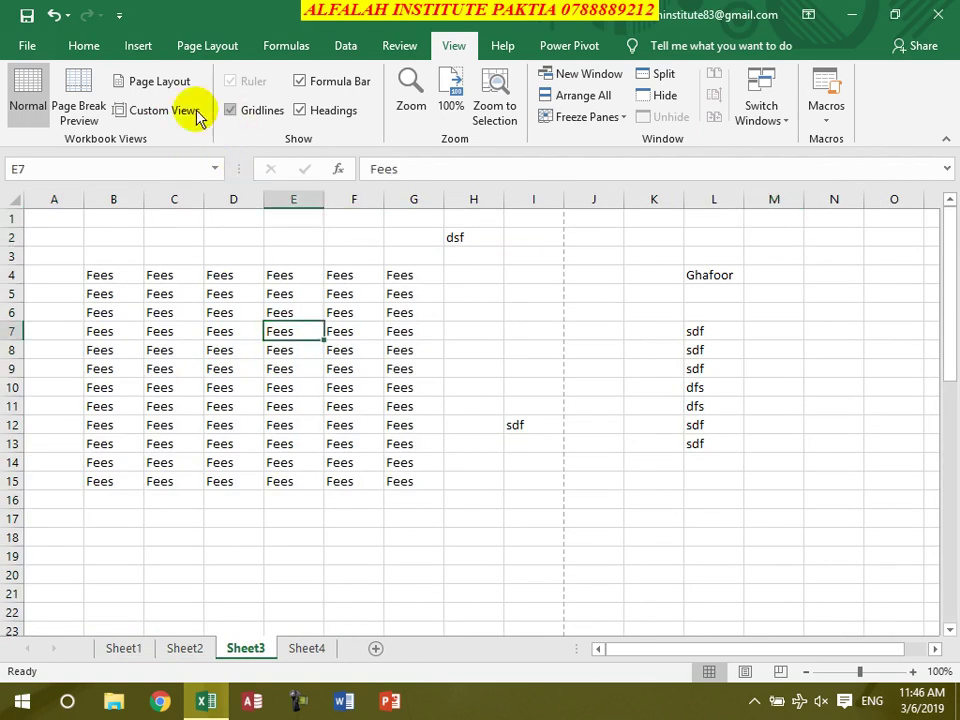
left_click(160, 114)
left_click(540, 246)
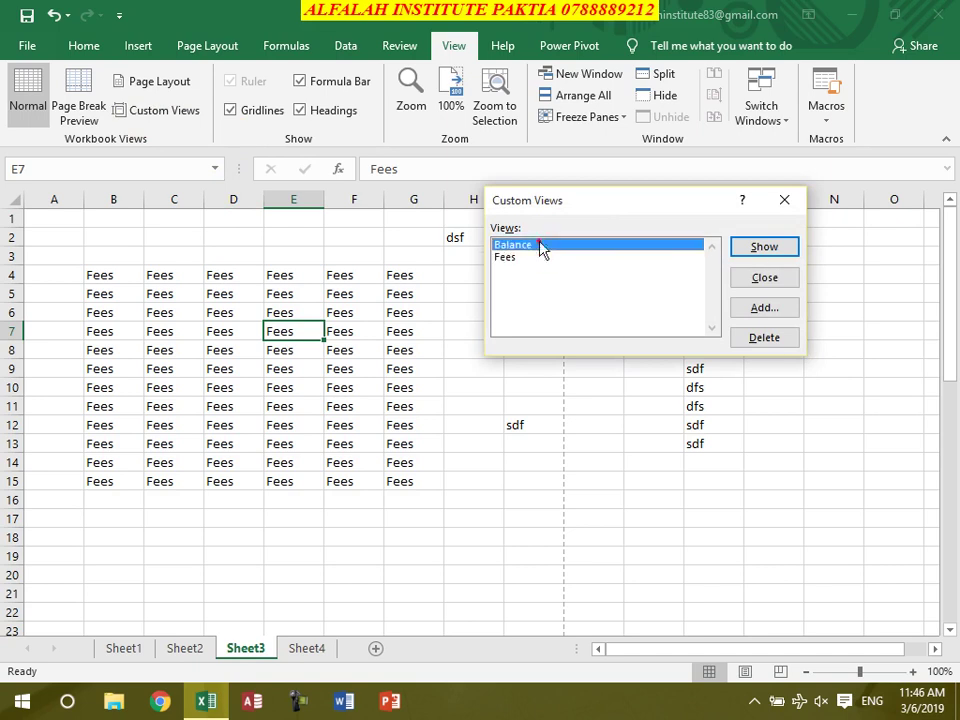
left_click(767, 247)
left_click(508, 437)
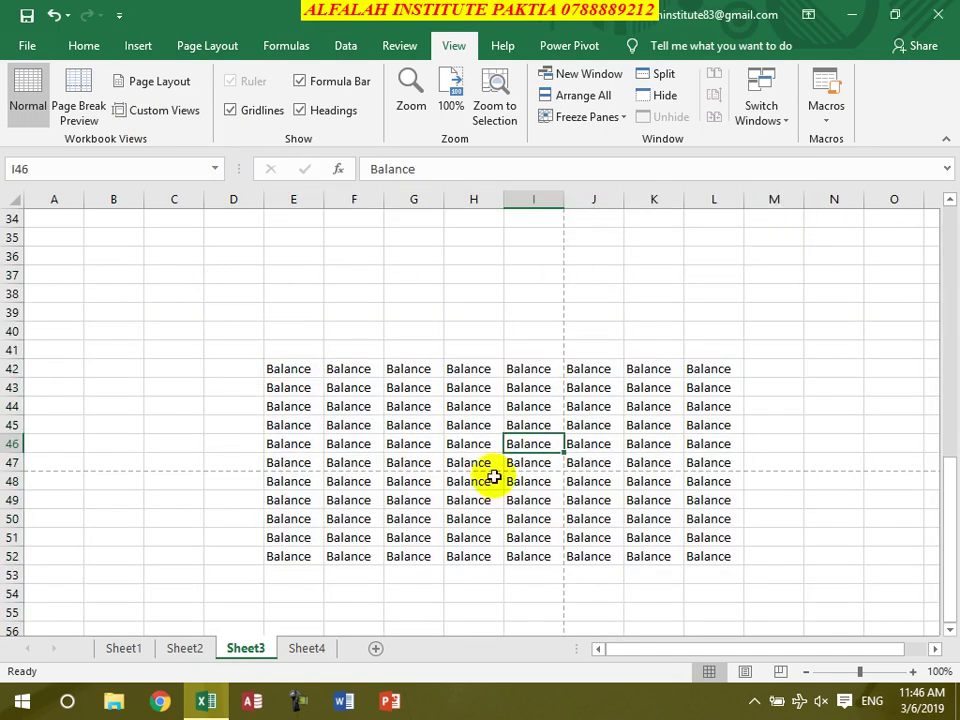
scroll(288, 324, "up", 11)
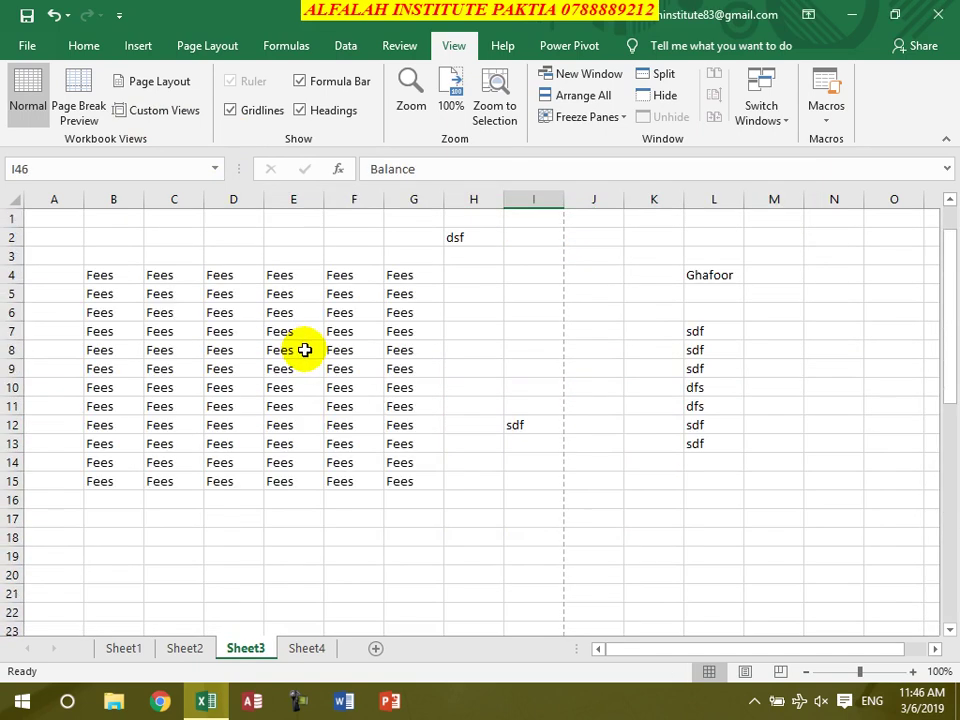
View Sheet3 in Page Layout, toggle the ruler off and on, then return to Normal
left_click(160, 83)
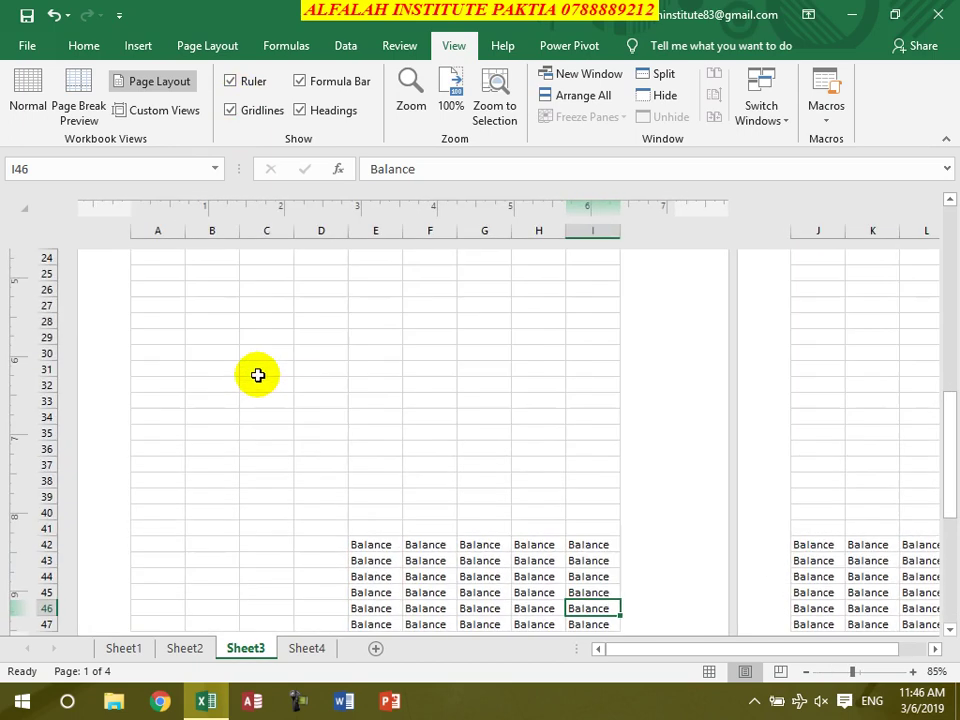
scroll(362, 372, "up", 9)
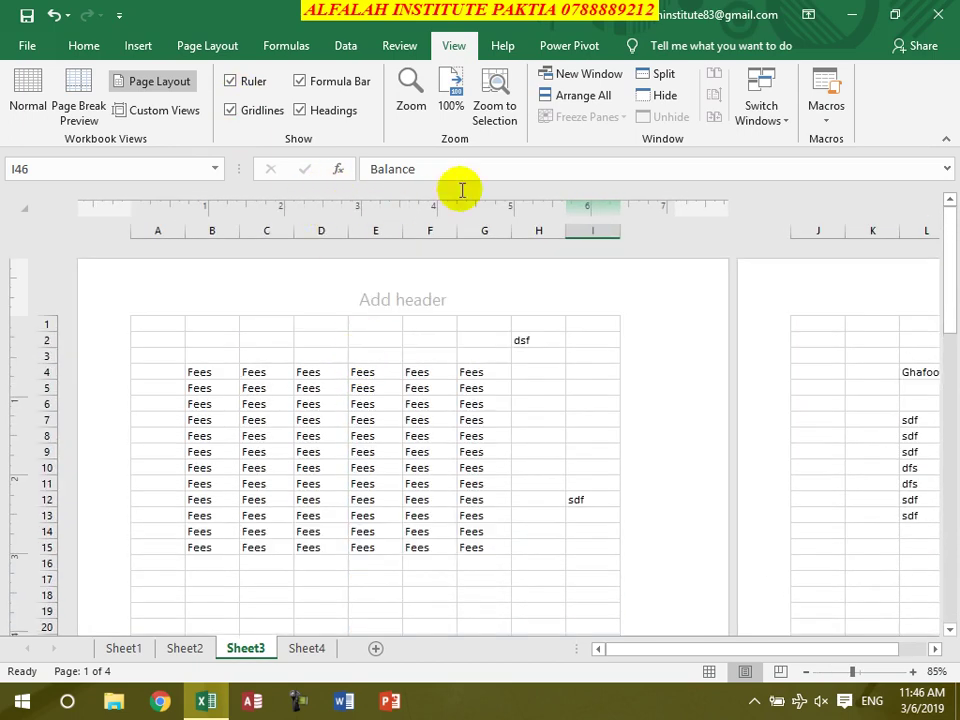
left_click(240, 83)
left_click(240, 86)
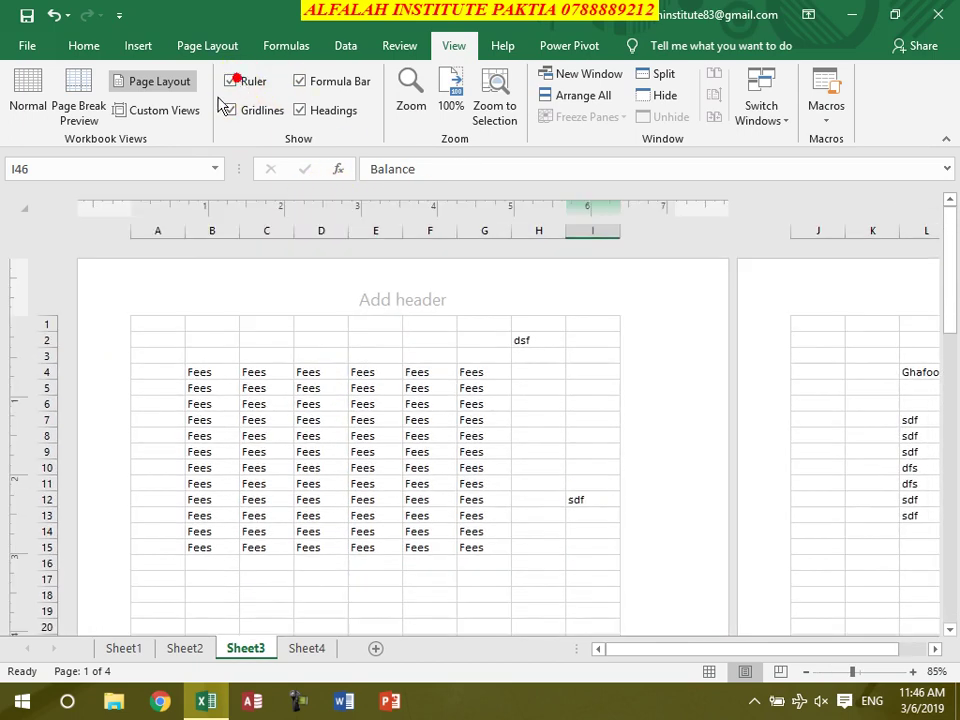
left_click(27, 88)
Toggle gridlines, headings and formula bar, leaving all shown, and bring up the Zoom dialog
left_click(232, 111)
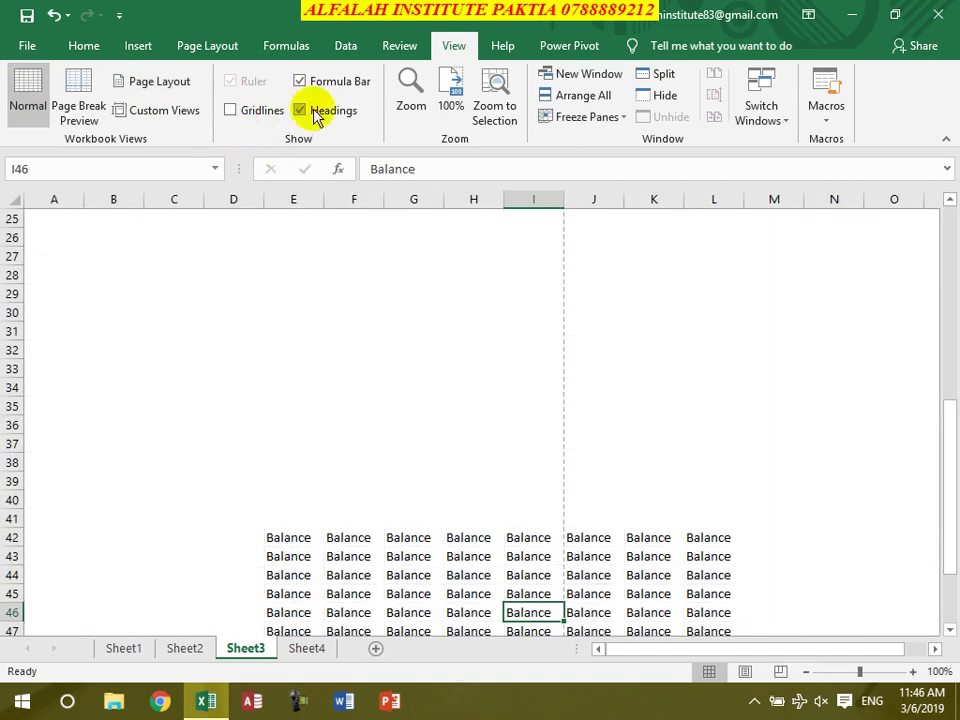
left_click(300, 110)
left_click(313, 113)
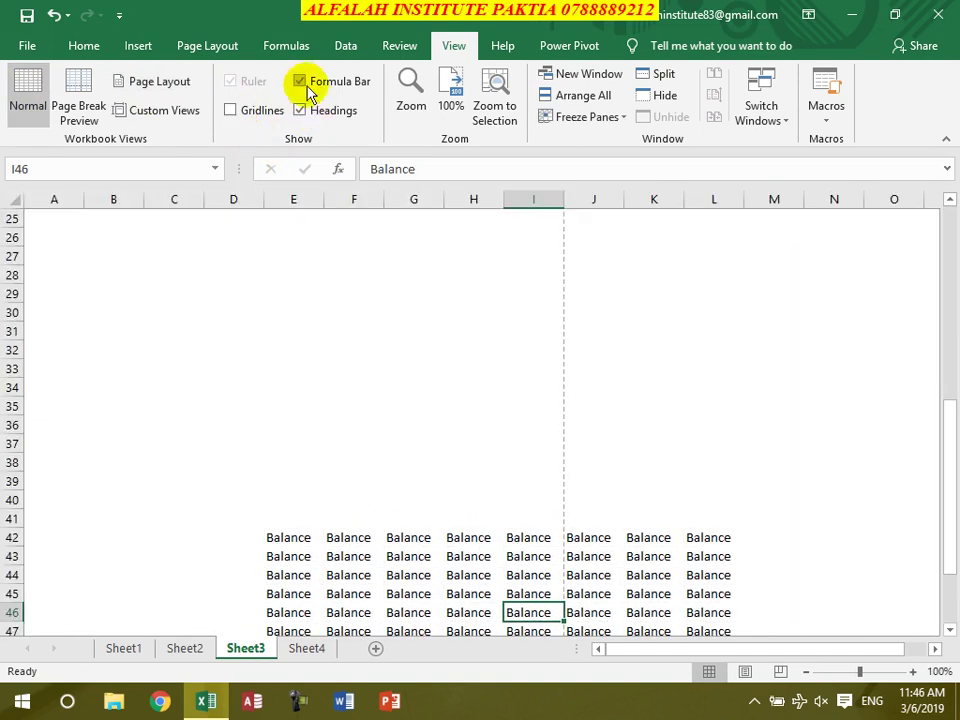
left_click(302, 82)
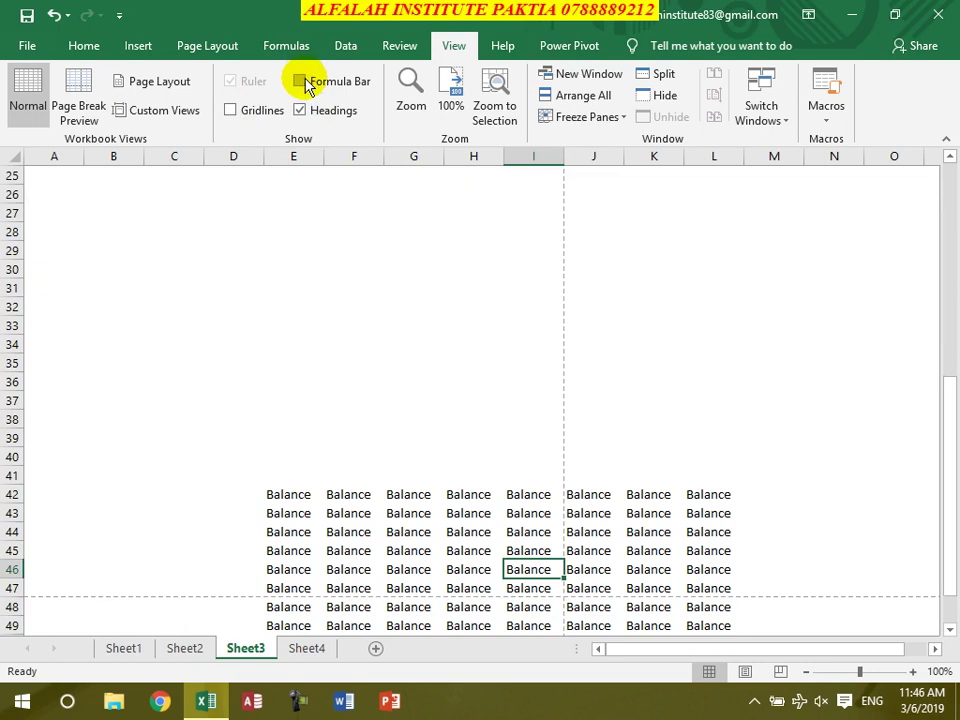
left_click(303, 84)
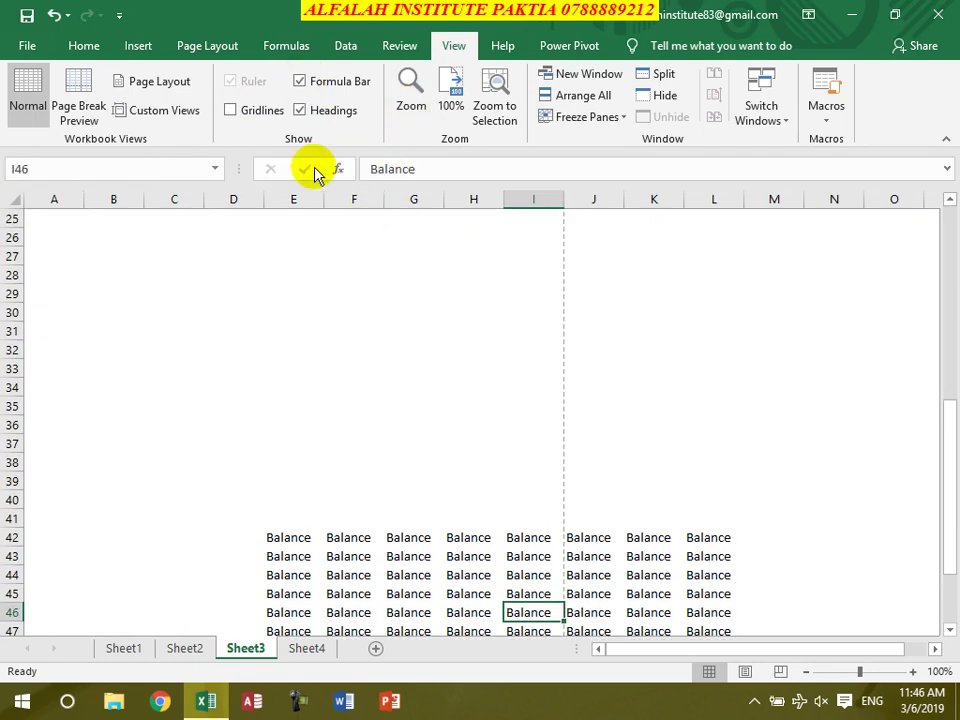
left_click(230, 110)
left_click(318, 112)
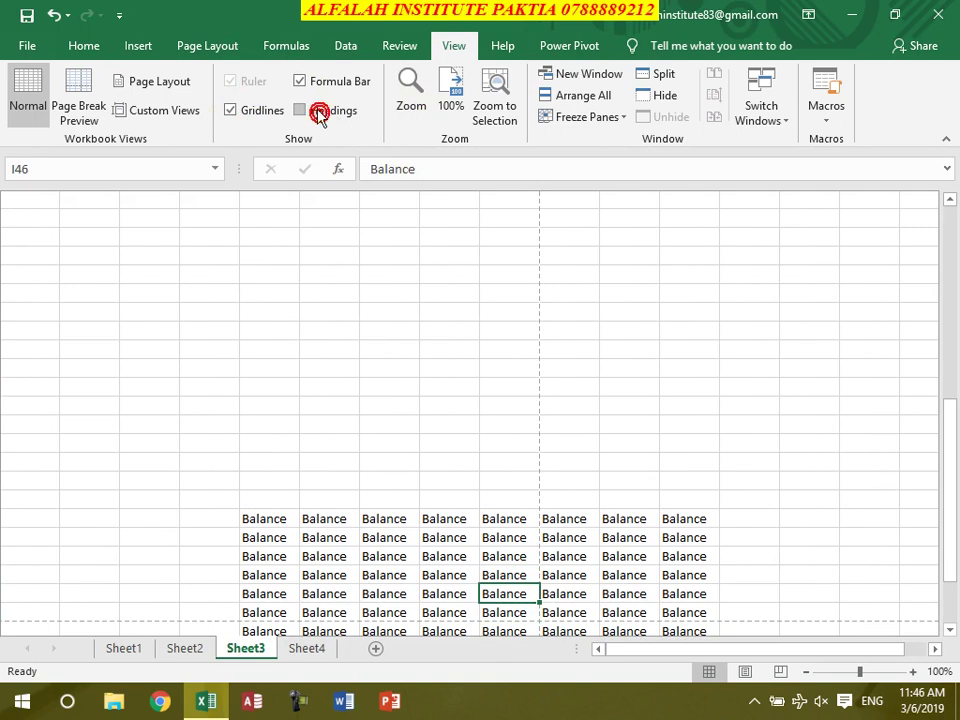
left_click(302, 111)
left_click(411, 95)
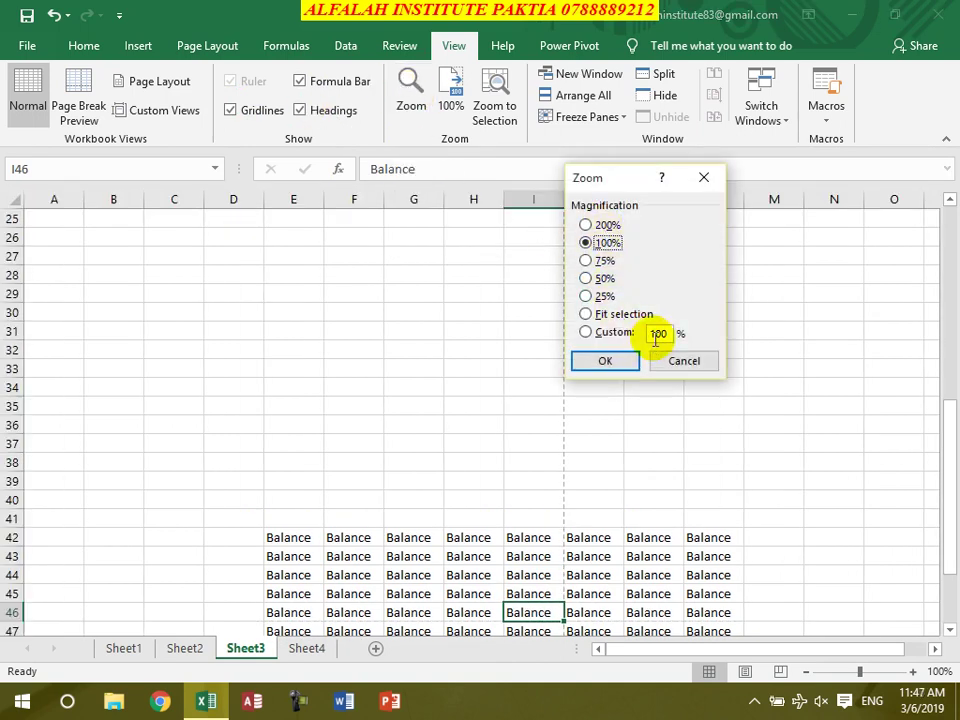
Attempt a 500% custom zoom, apply 400% instead, then reset to 100%
type("500")
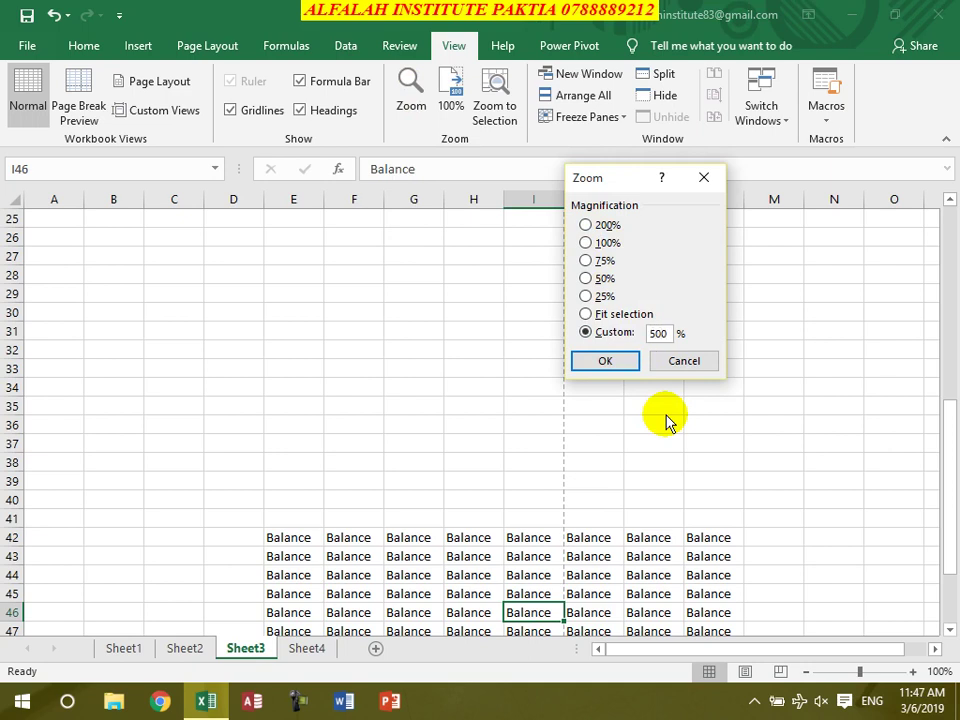
key("Return")
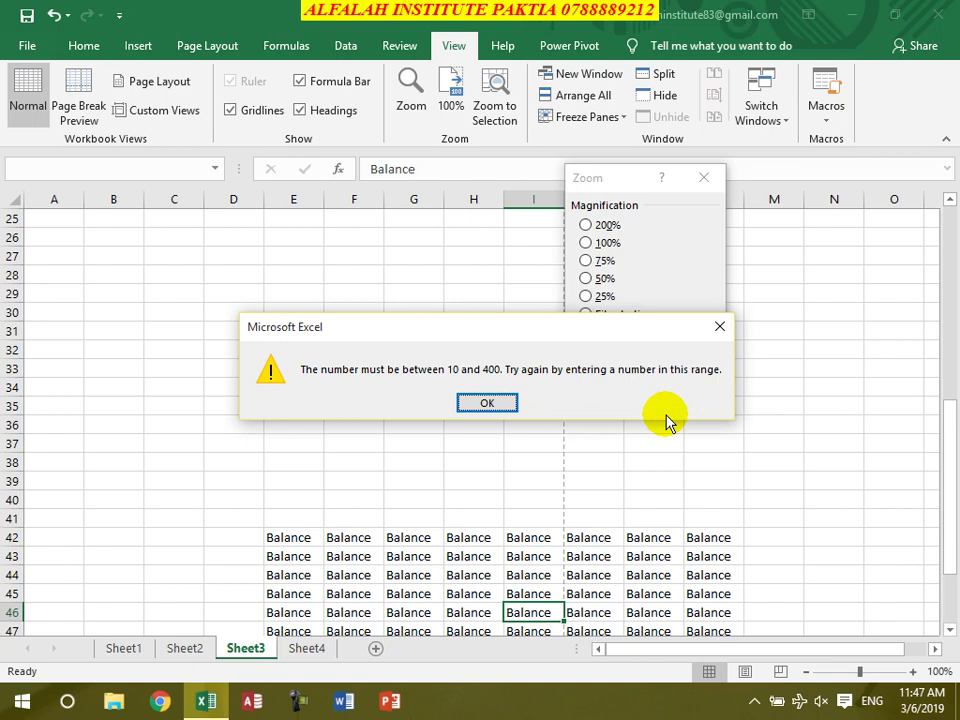
key("Return")
type("400")
key("Return")
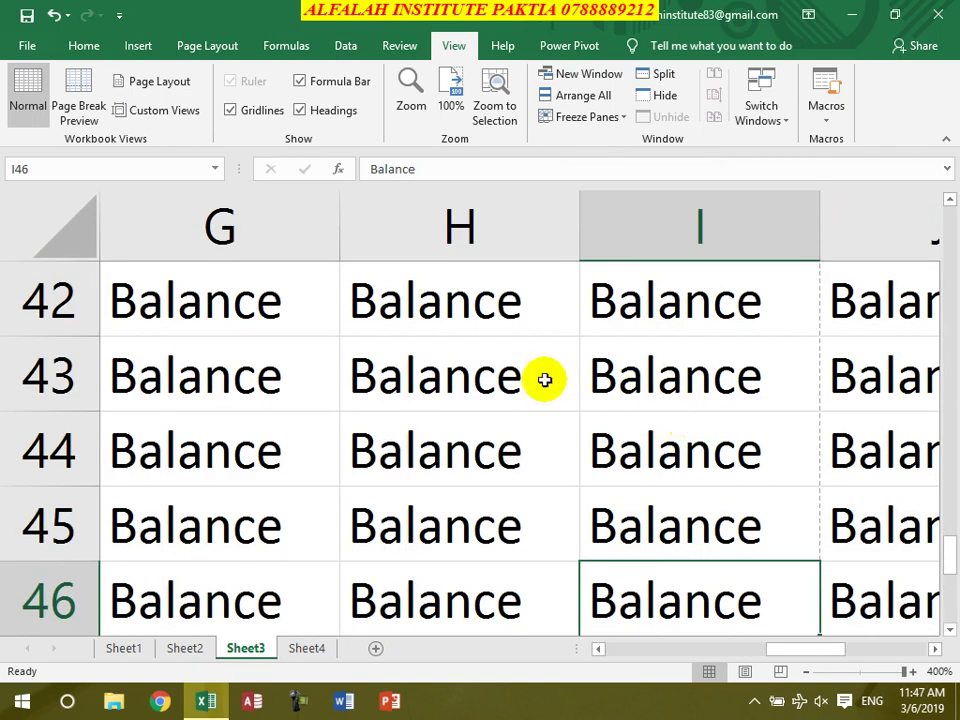
left_click(453, 96)
Select the Balance block E42:L52 and zoom to the selection
scroll(140, 322, "up", 3)
scroll(136, 373, "down", 1)
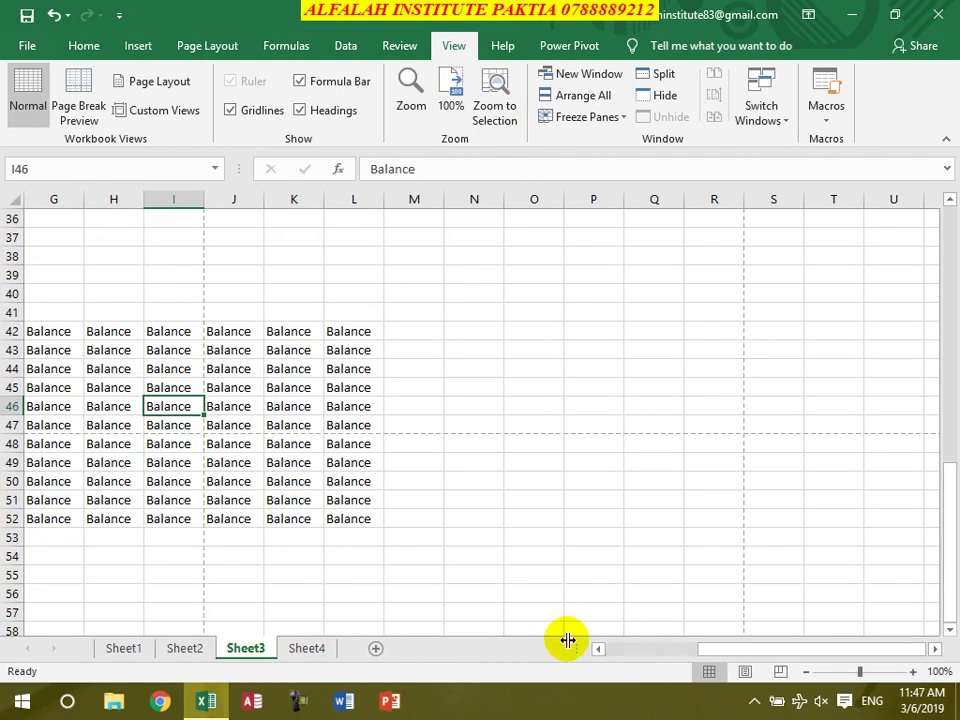
left_click(597, 649)
left_click(597, 649)
left_click(597, 649)
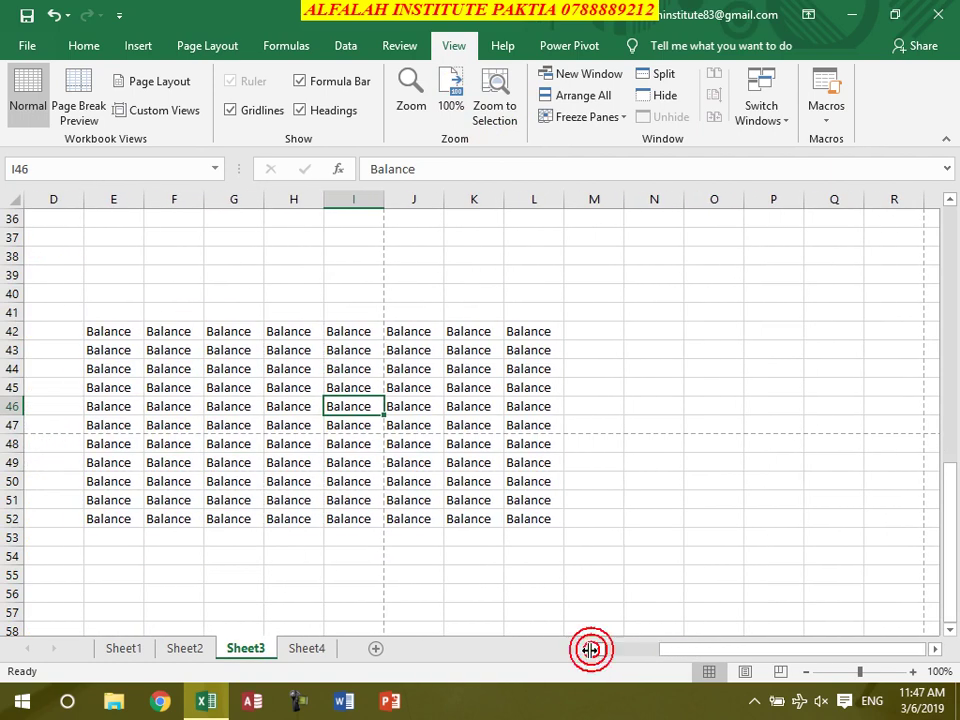
left_click_drag(124, 334, 523, 514)
left_click(527, 519)
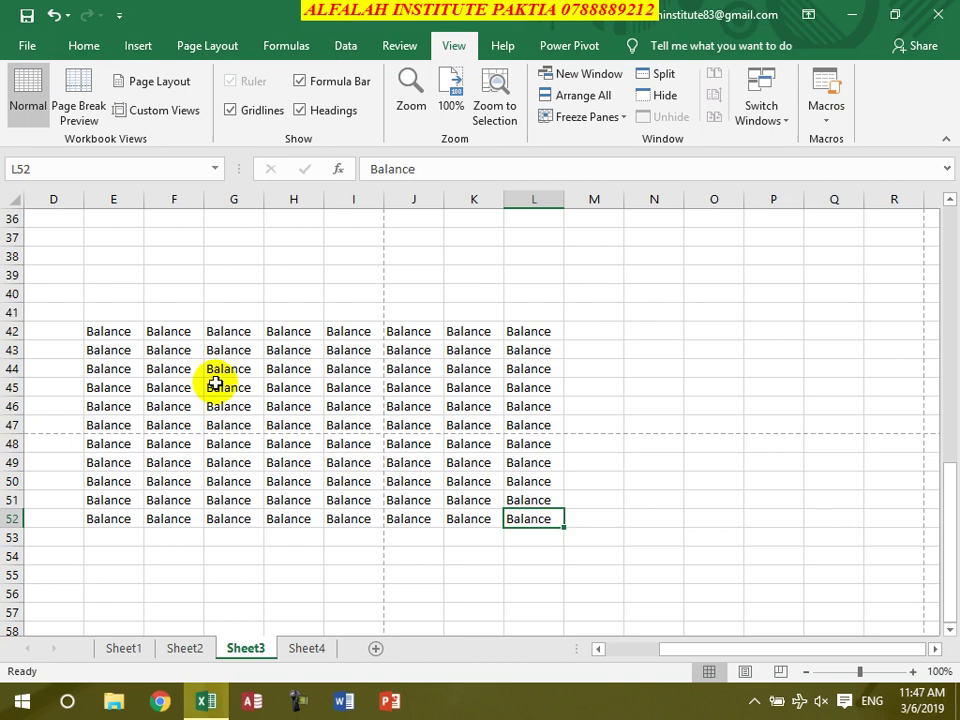
left_click_drag(111, 334, 521, 518)
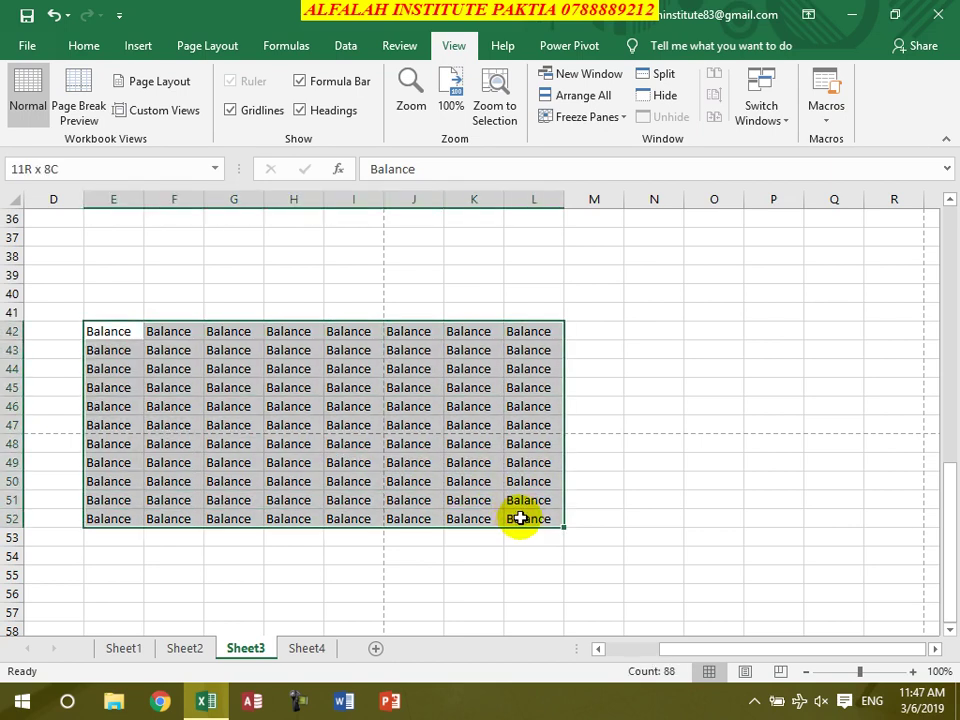
left_click(521, 518)
left_click_drag(114, 331, 514, 523)
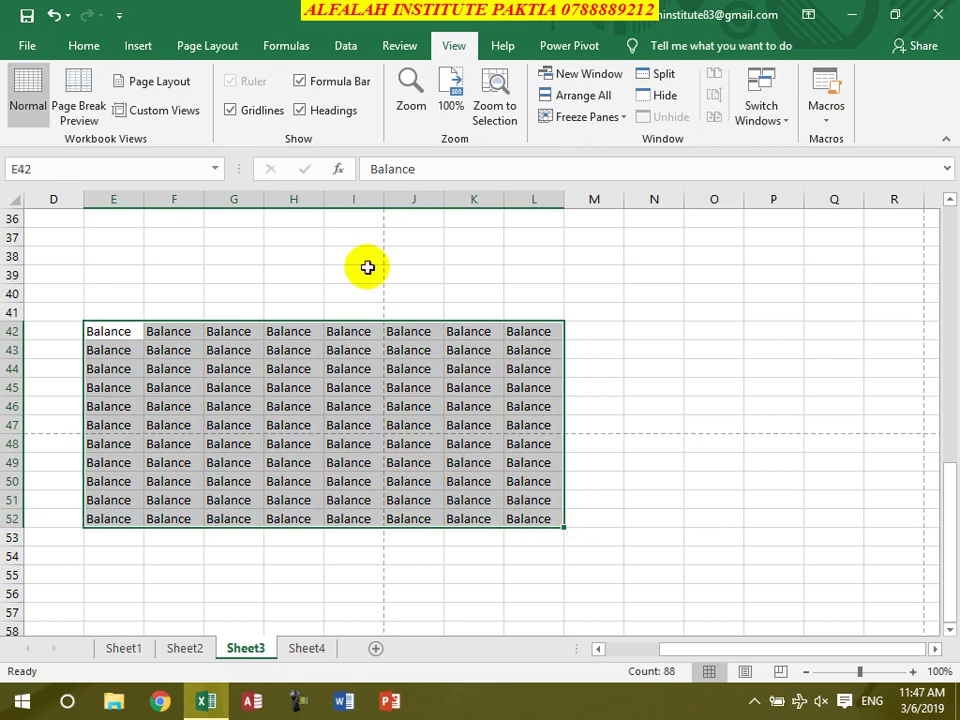
left_click(506, 96)
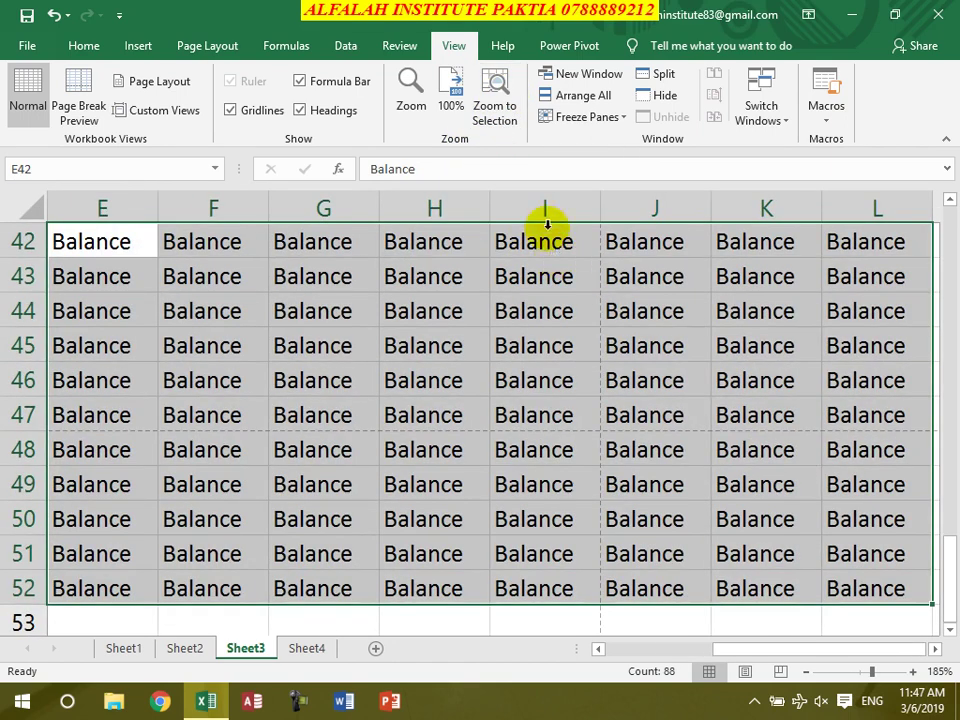
Reset to 100% and reapply the zoom using the Zoom dialog's Fit selection option
left_click(418, 92)
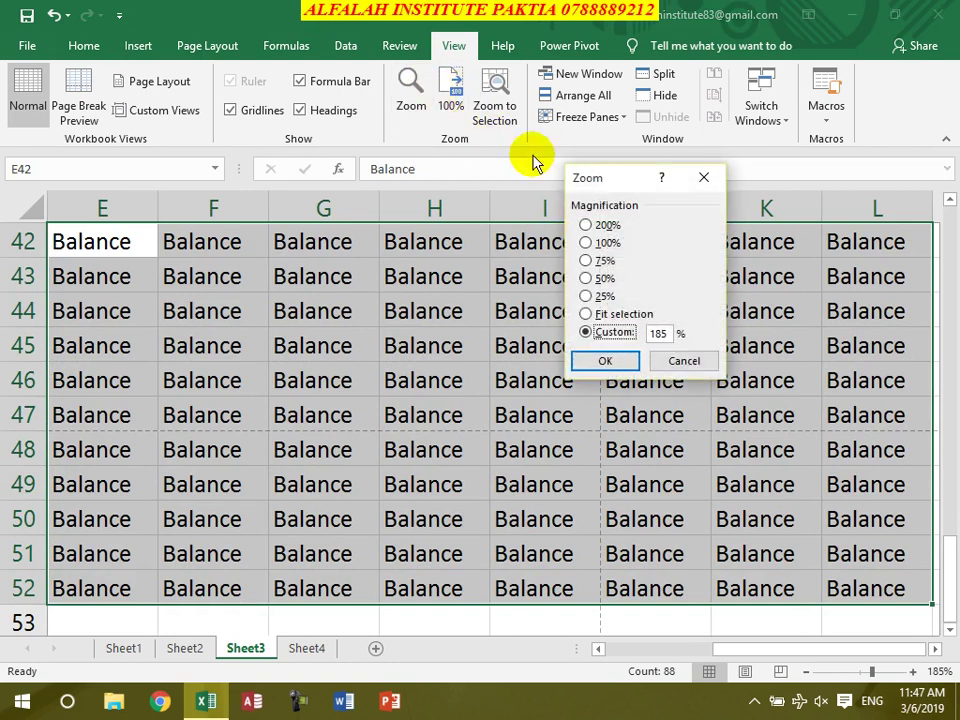
left_click(688, 360)
left_click(452, 100)
left_click(416, 92)
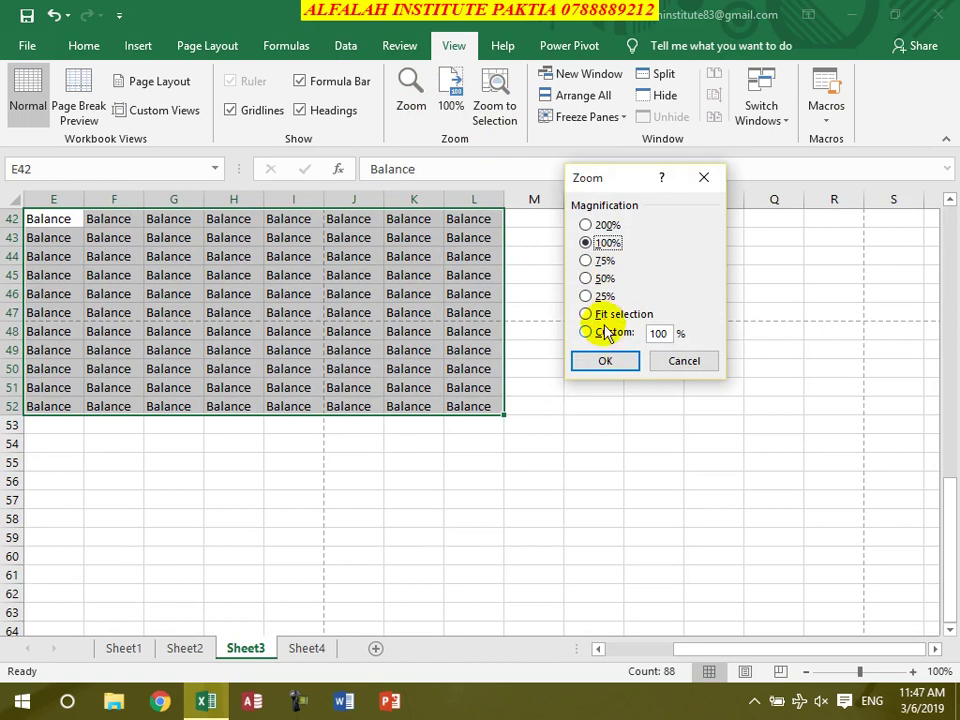
left_click(607, 318)
left_click(615, 362)
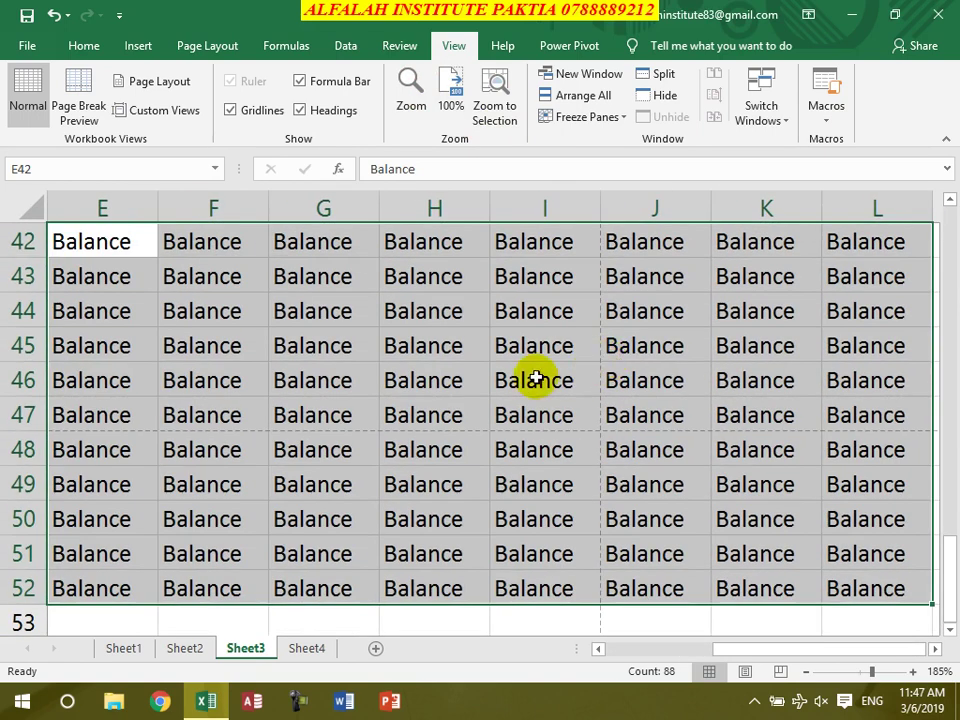
double_click(379, 365)
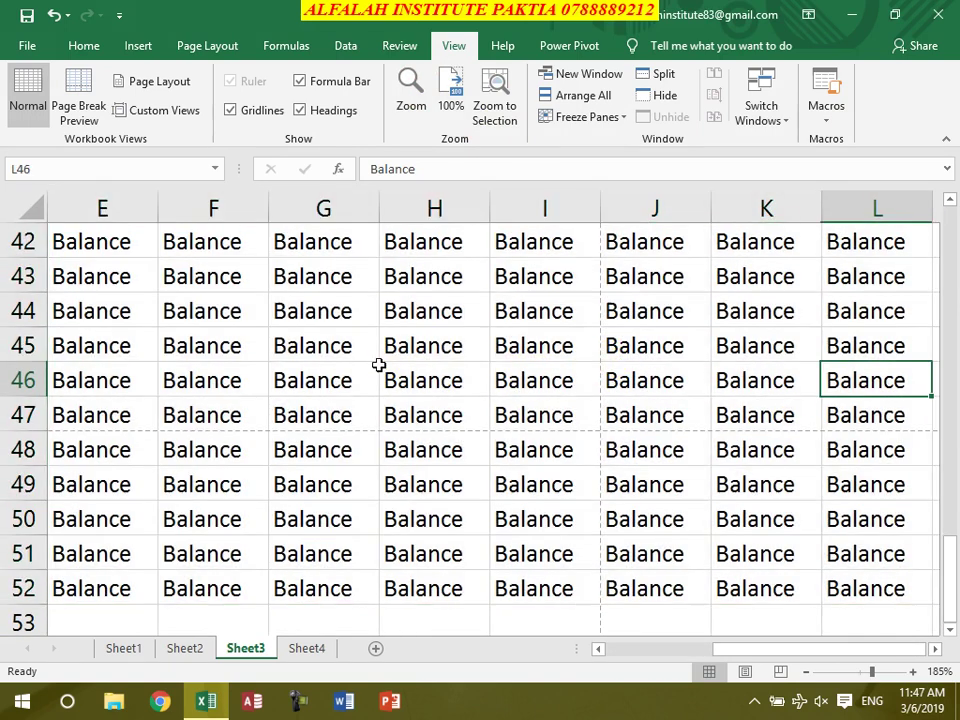
left_click(549, 78)
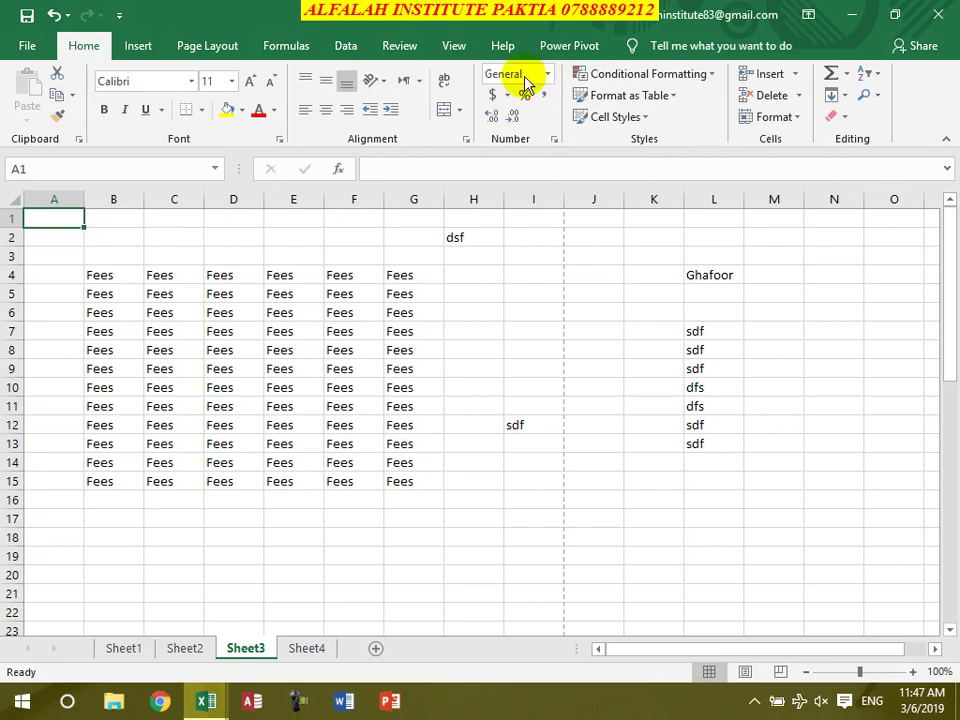
Open another workbook window and arrange the windows tiled
left_click(454, 52)
left_click(578, 72)
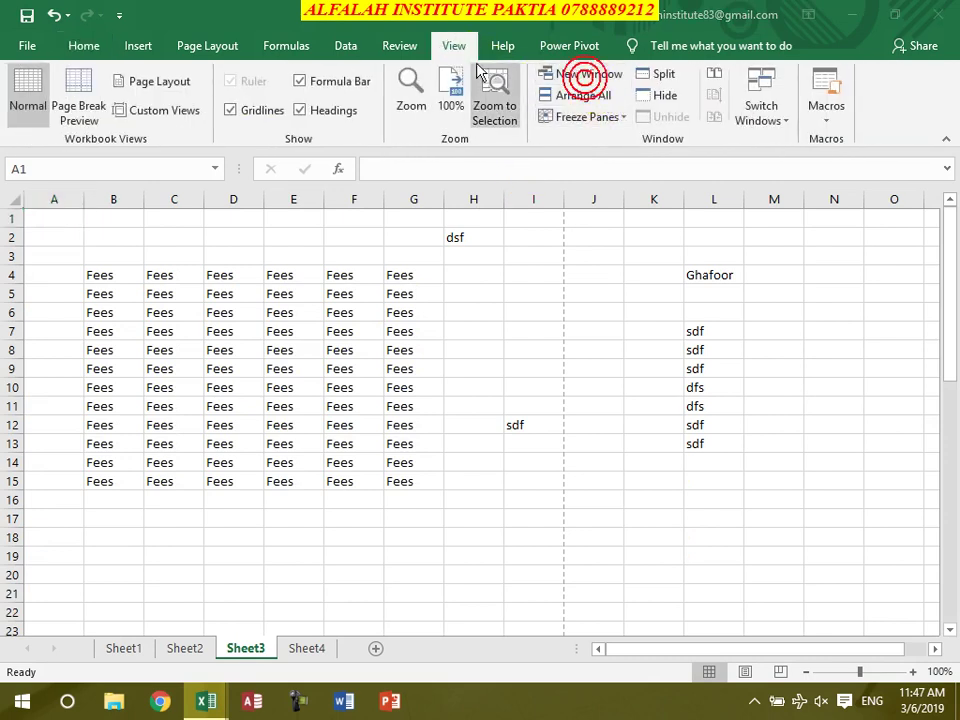
left_click(454, 50)
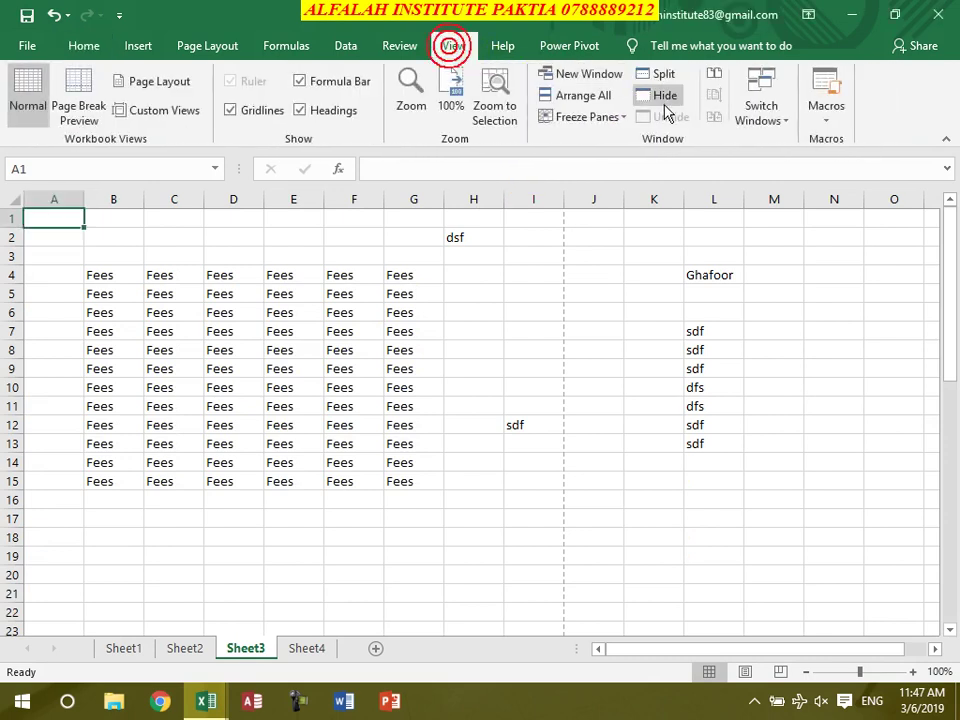
left_click(590, 95)
left_click(617, 348)
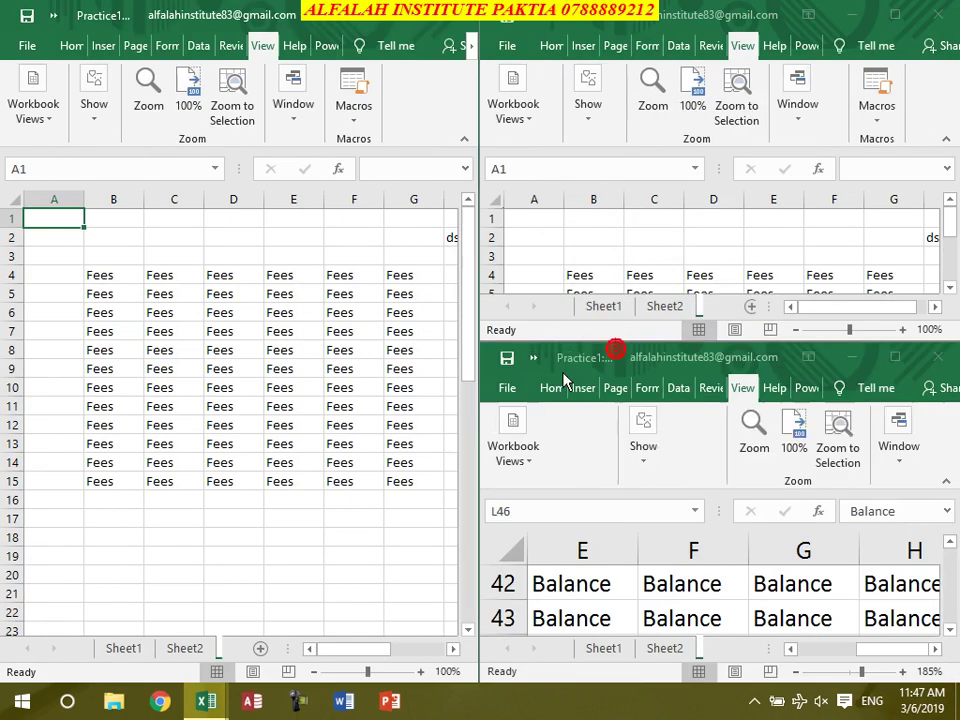
double_click(386, 30)
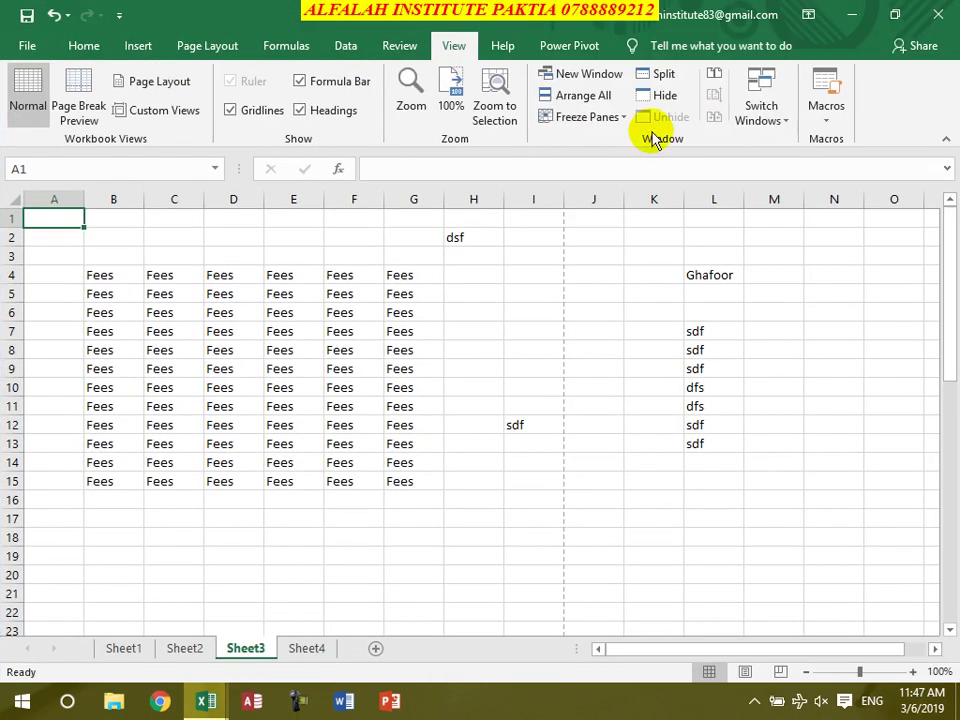
Rearrange the workbook windows horizontally, then vertically side by side
left_click(590, 96)
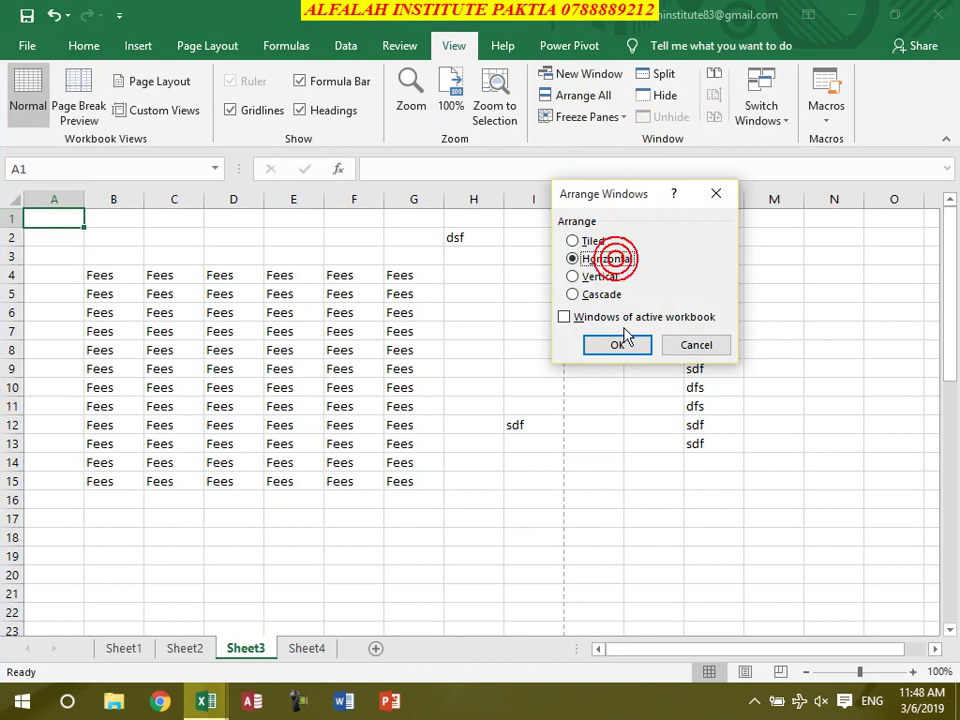
left_click(617, 344)
left_click(908, 11)
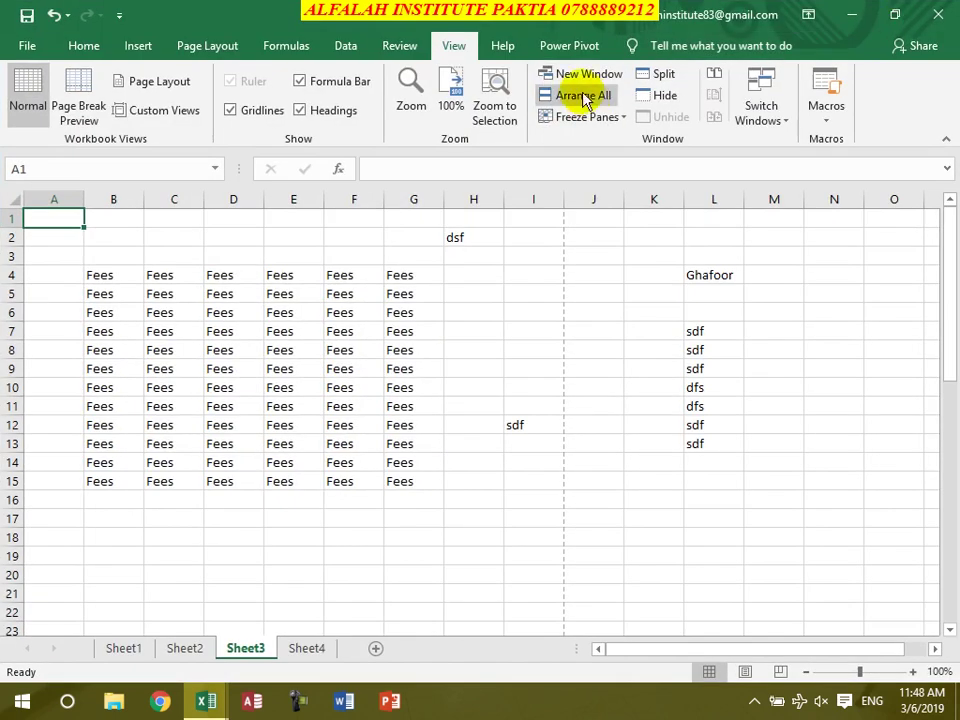
left_click(588, 97)
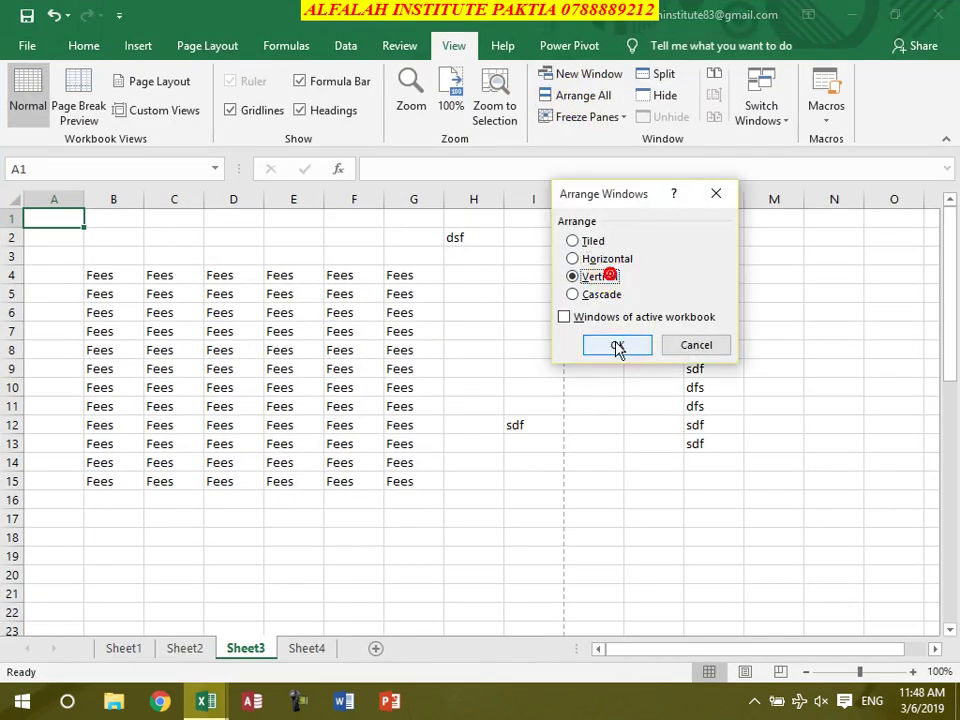
left_click(617, 345)
left_click(893, 26)
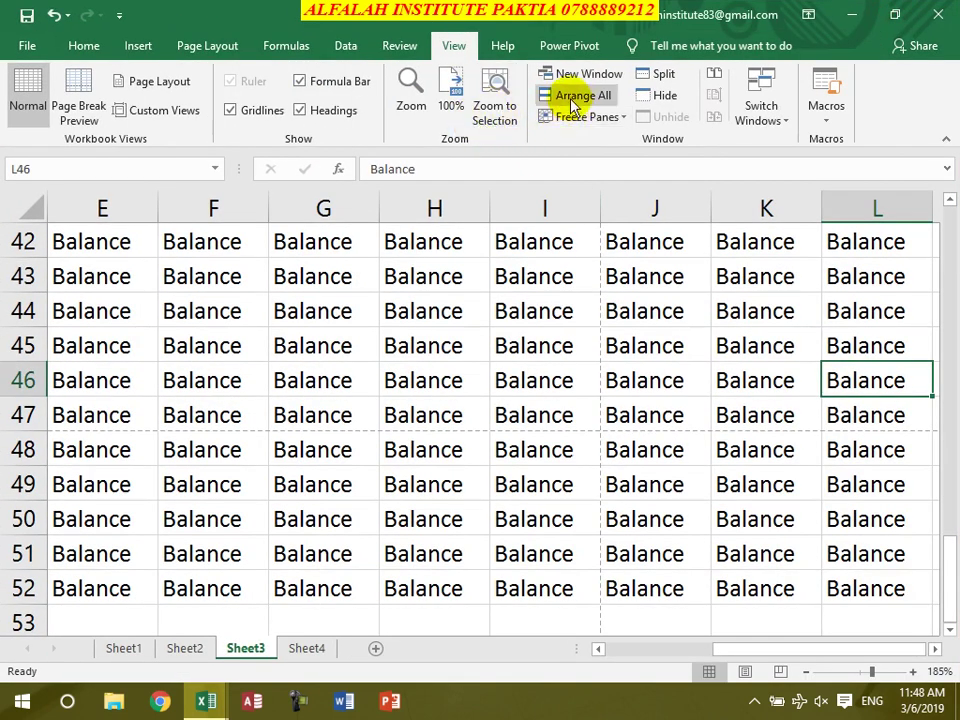
Cascade the windows, maximize the front one, and show cell A1 at 100% zoom
left_click(568, 95)
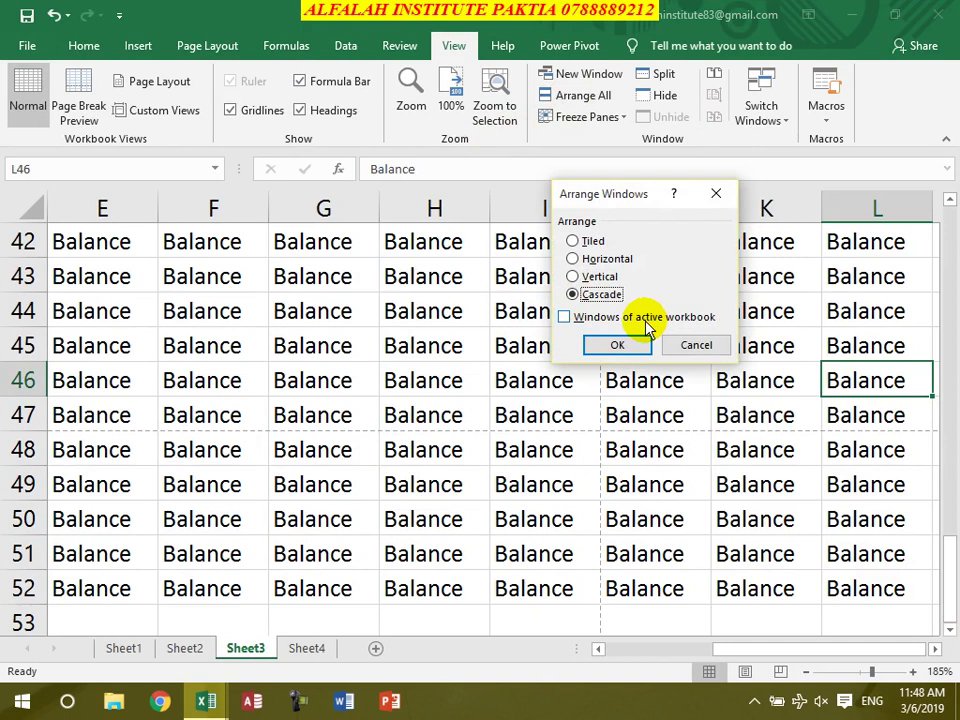
left_click(616, 345)
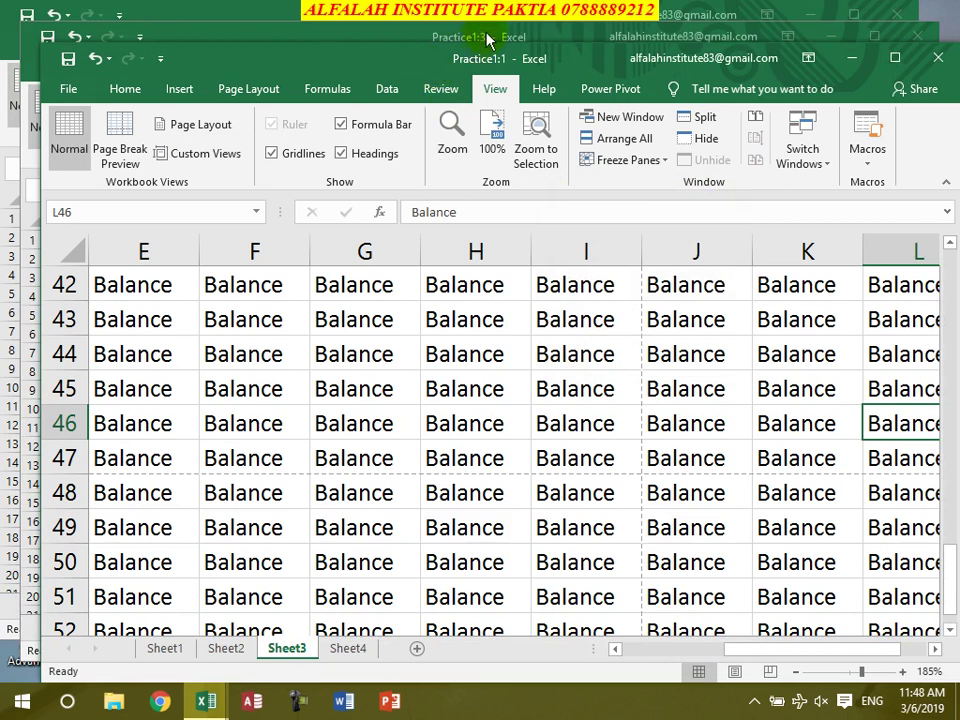
left_click(895, 57)
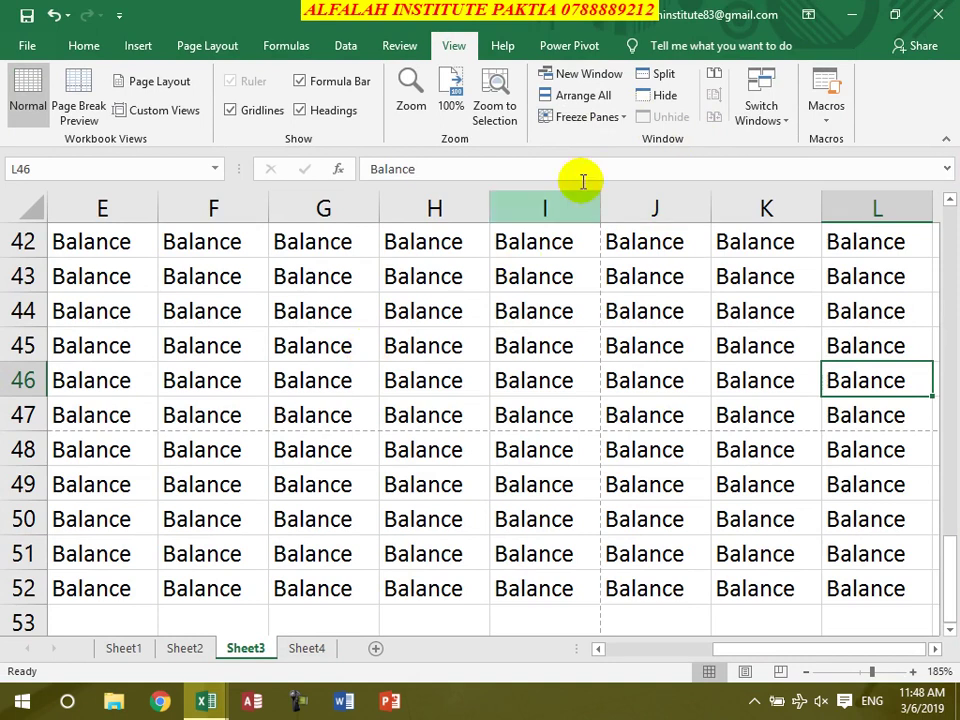
scroll(370, 395, "up", 14)
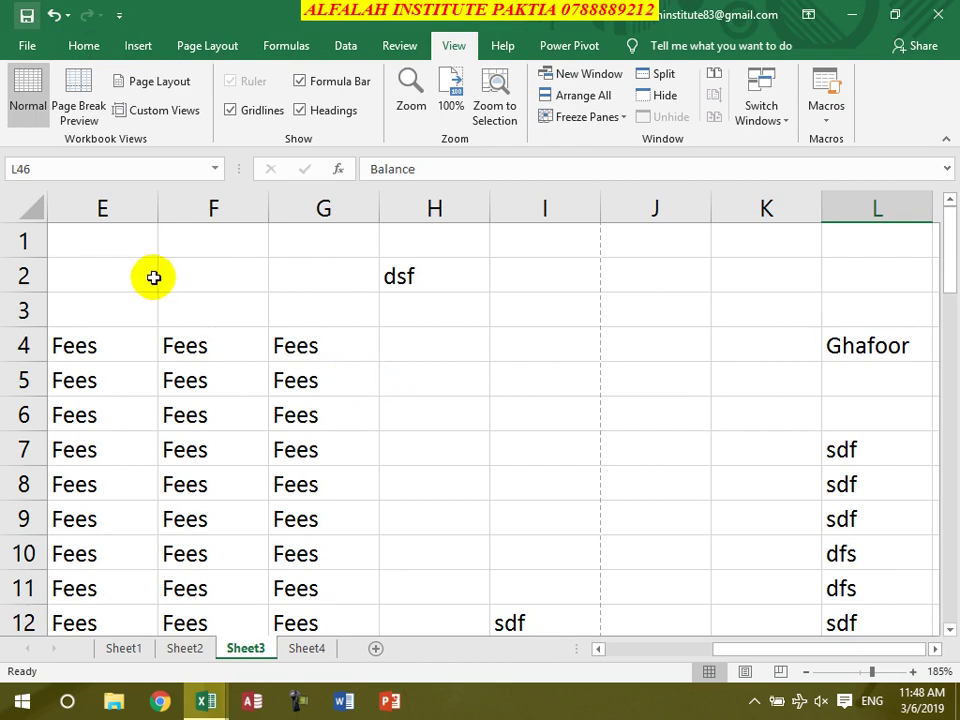
left_click(99, 251)
key("ctrl+Home")
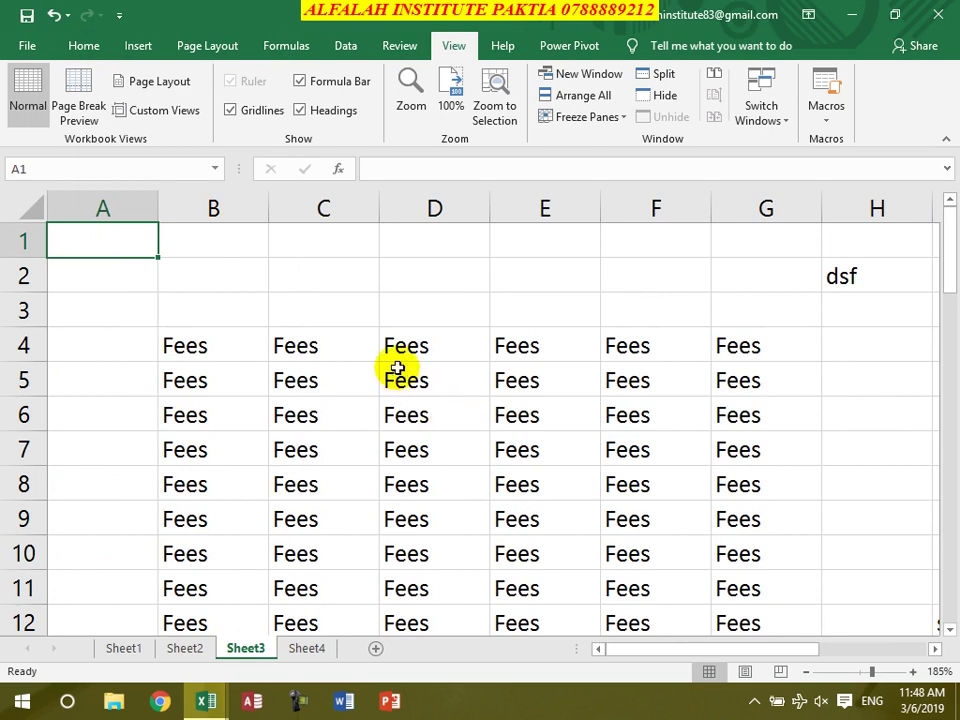
left_click(450, 94)
Select A1:AM65 and fill every cell with jan using Ctrl+Enter
left_click_drag(84, 227, 640, 612)
left_click(652, 626)
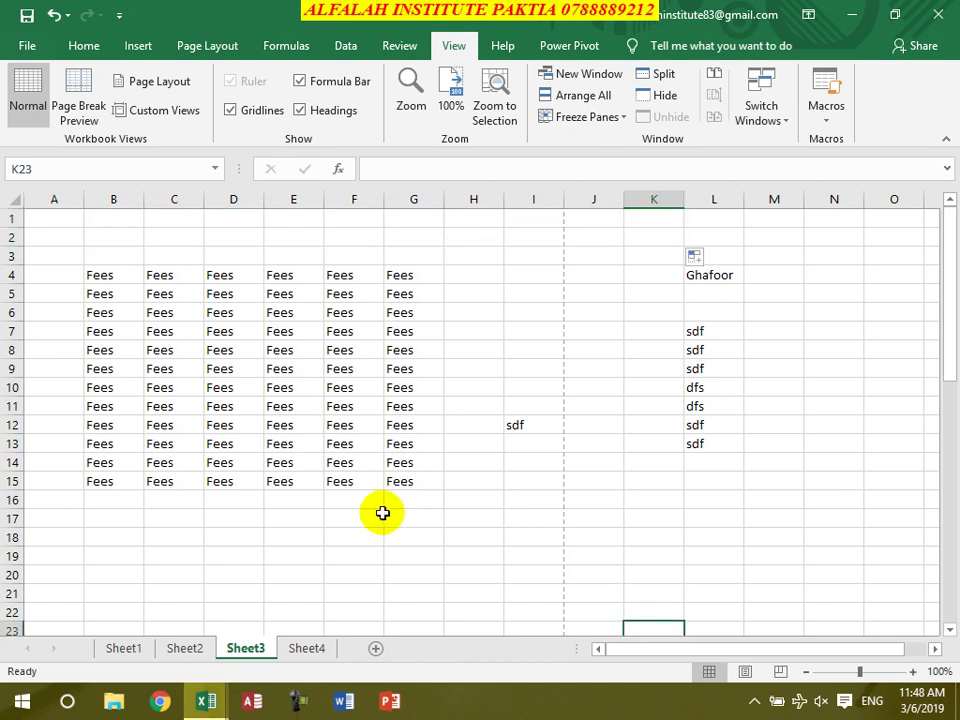
left_click(352, 466)
left_click_drag(59, 224, 925, 708)
left_click(922, 709)
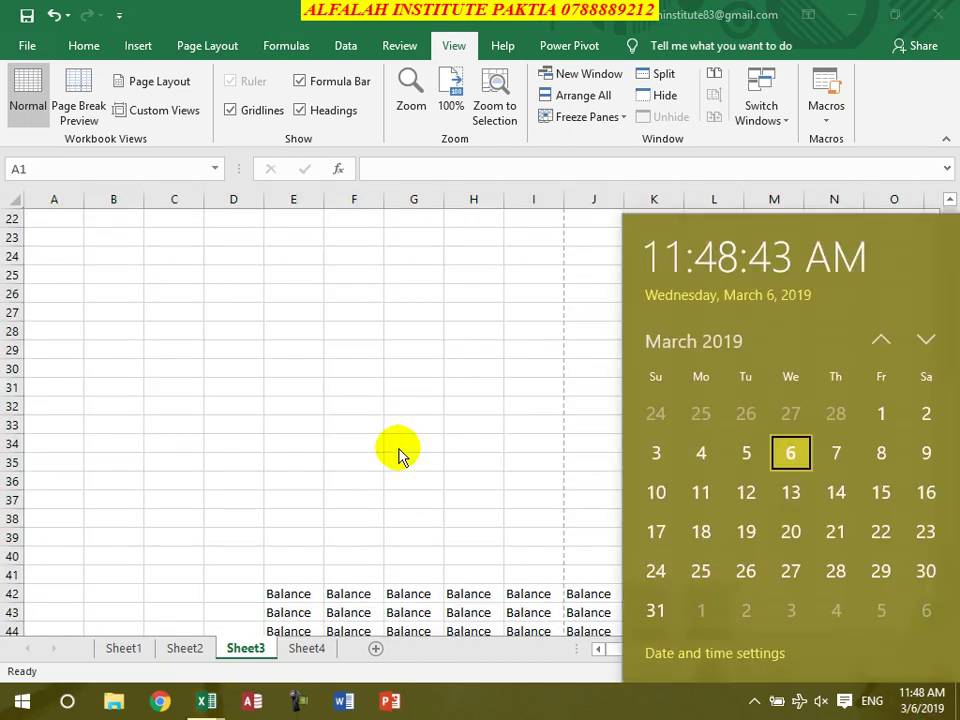
left_click(398, 447)
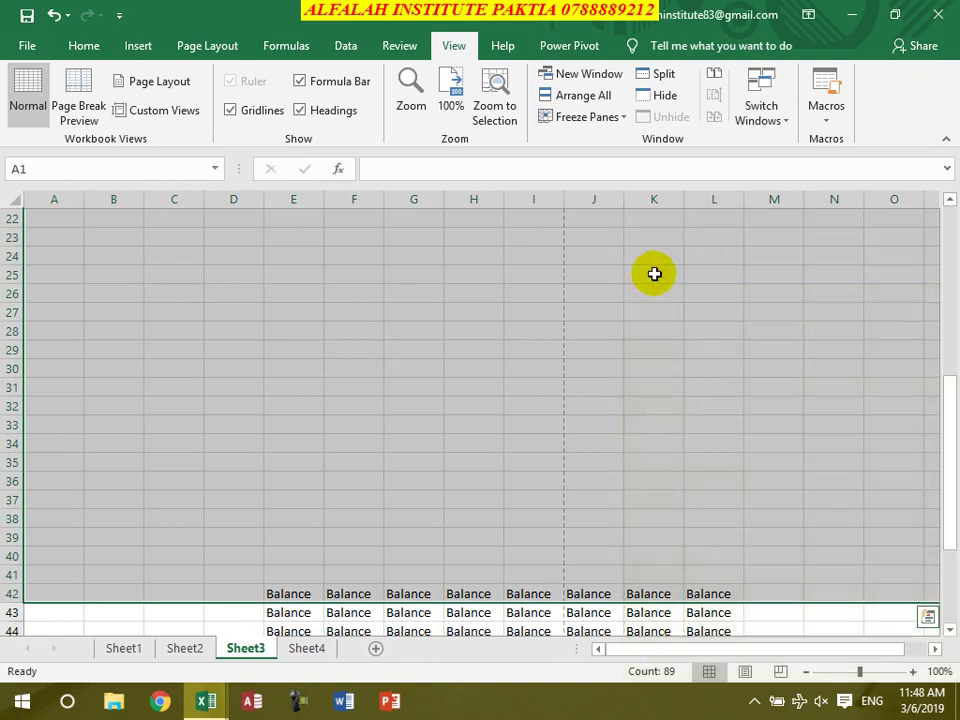
key("shift+Down")
key("shift+Down")
key("shift+Down")
key("shift+Down")
key("shift+Down")
key("shift+Down")
key("shift+Down")
key("shift+Down")
key("shift+Down")
key("shift+Down")
key("shift+Down")
key("shift+Down")
key("shift+Down")
key("shift+Down")
key("shift+Down")
key("shift+Down")
key("shift+Down")
key("shift+Down")
key("shift+Down")
key("shift+Down")
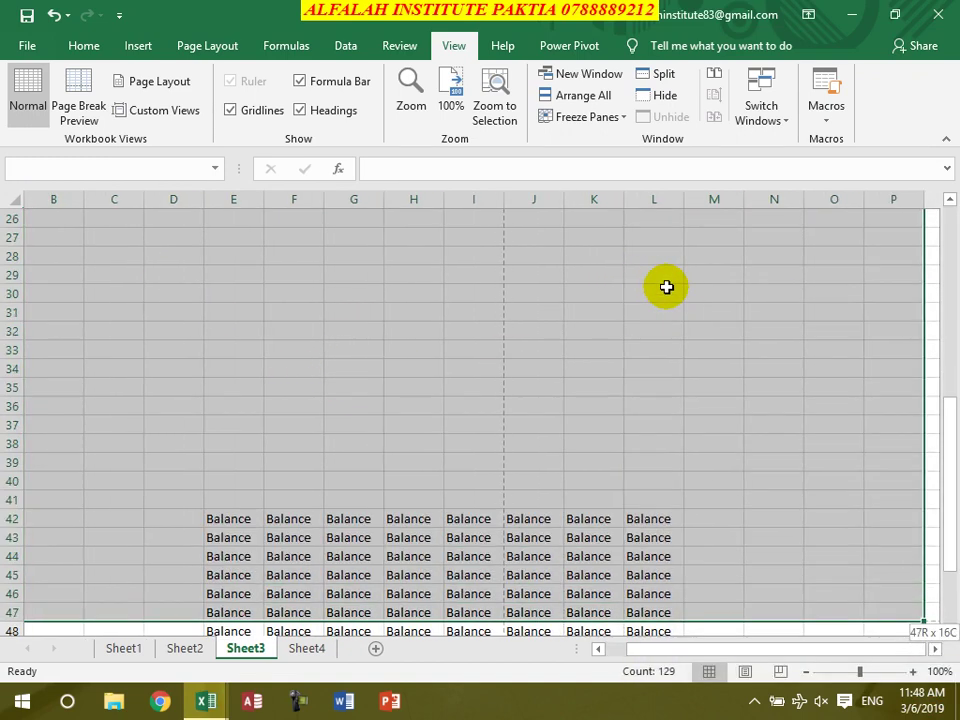
key("shift+Right")
key("shift+Right")
key("shift+Right")
key("shift+Right")
key("shift+Right")
key("shift+Right")
key("shift+Right")
key("shift+Right")
key("shift+Right")
key("shift+Right")
key("shift+Right")
key("shift+Down")
key("shift+Right")
key("shift+Right")
key("shift+Right")
key("shift+Right")
key("shift+Right")
key("shift+Right")
key("shift+Right")
key("shift+Right")
key("shift+Right")
key("shift+Right")
key("shift+Right")
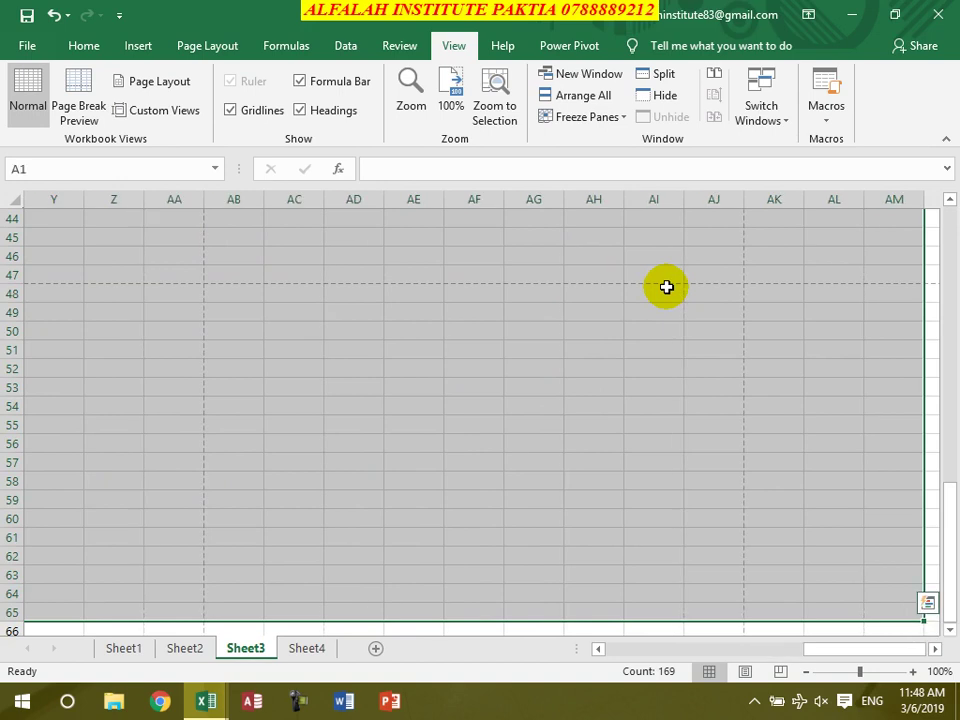
type("jan")
key("ctrl+Return")
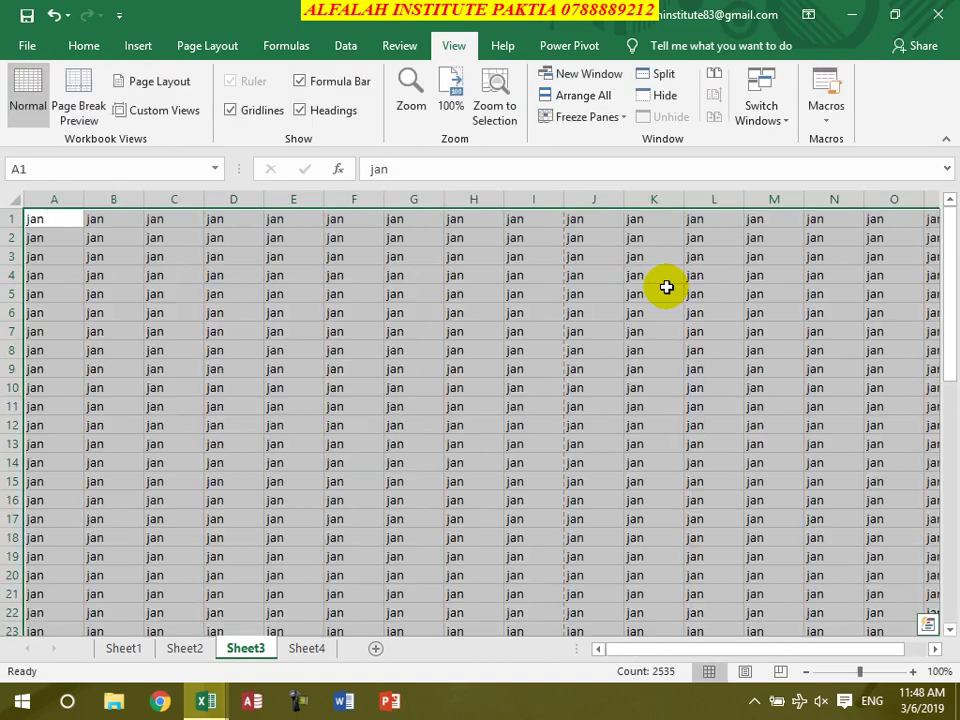
key("ctrl+Home")
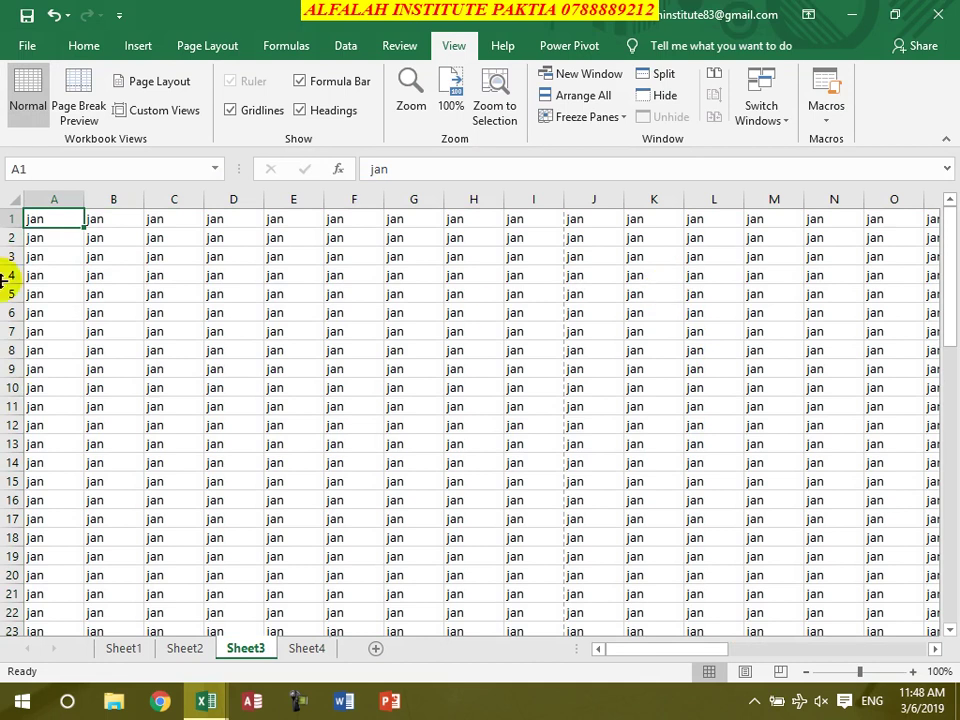
Apply a yellow Fill Color to row 1 and then to column A
left_click(10, 218)
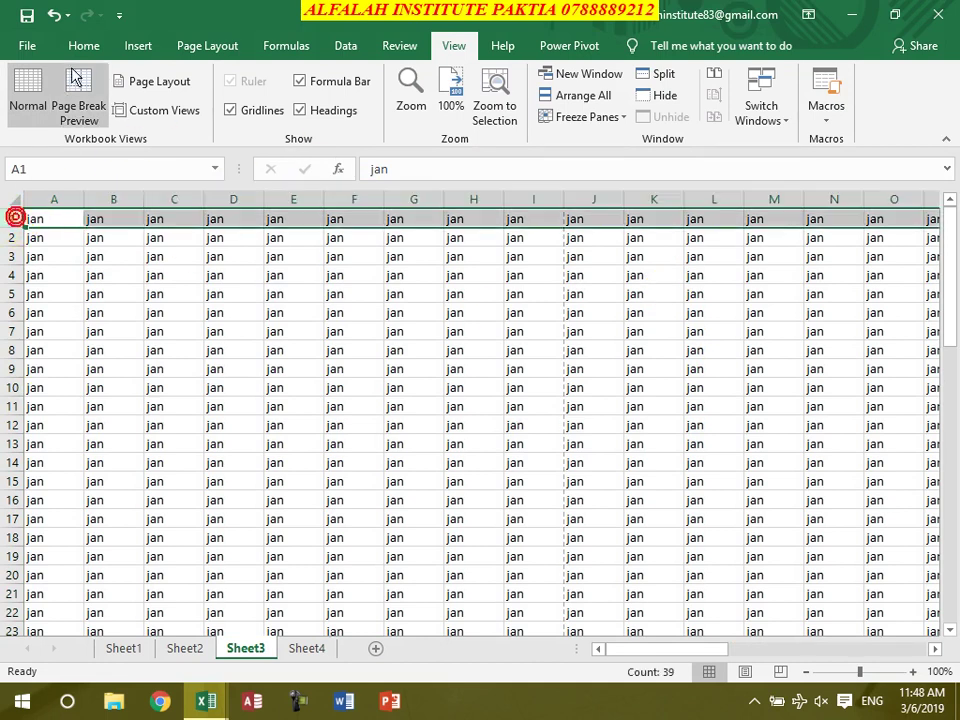
left_click(83, 46)
left_click(226, 114)
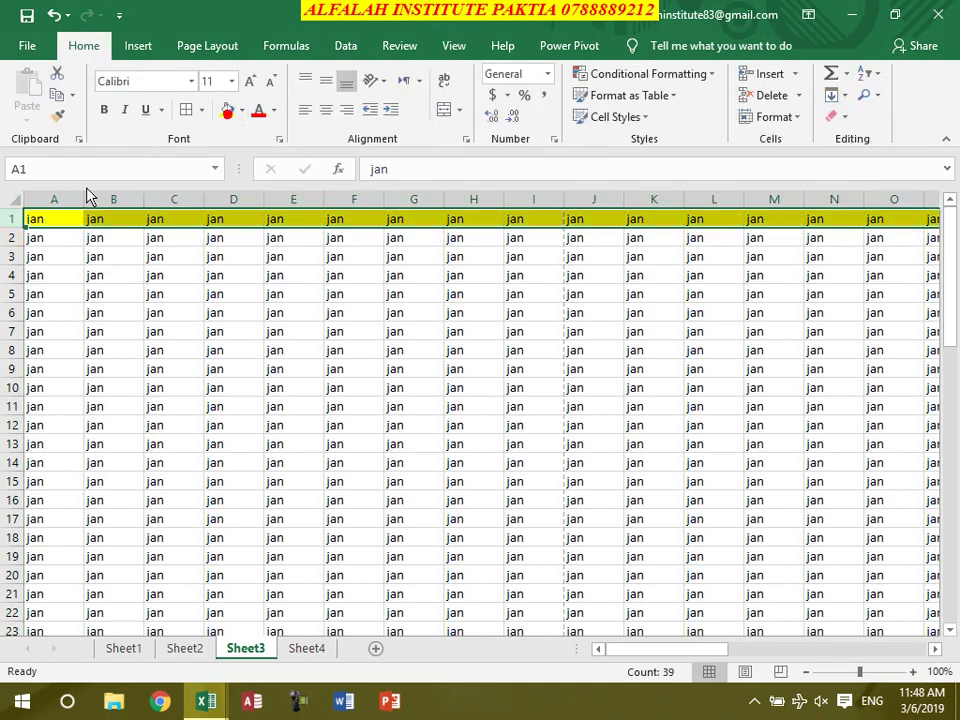
left_click(66, 199)
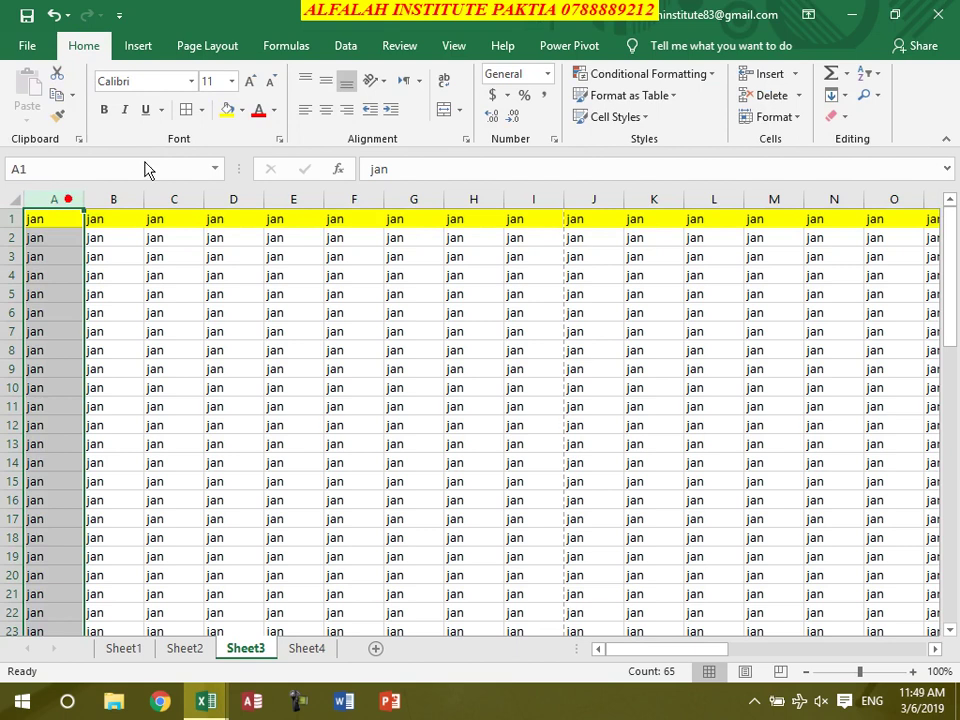
left_click(222, 112)
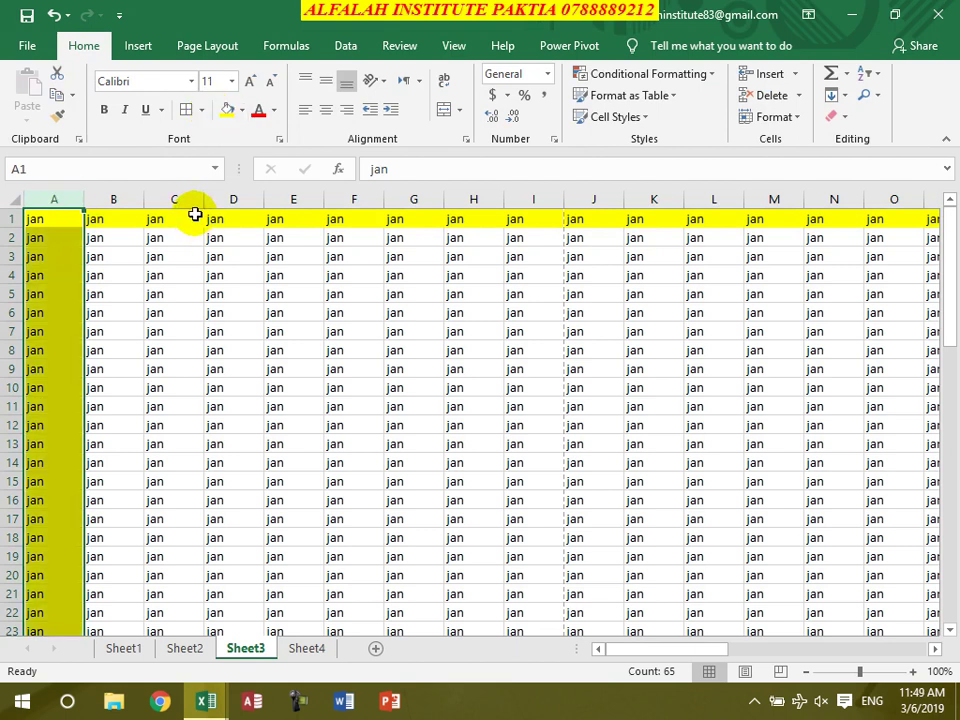
Click cells K54, J54 and D7 to review the highlighted sheet
left_click(155, 274)
scroll(499, 396, "down", 13)
left_click(661, 483)
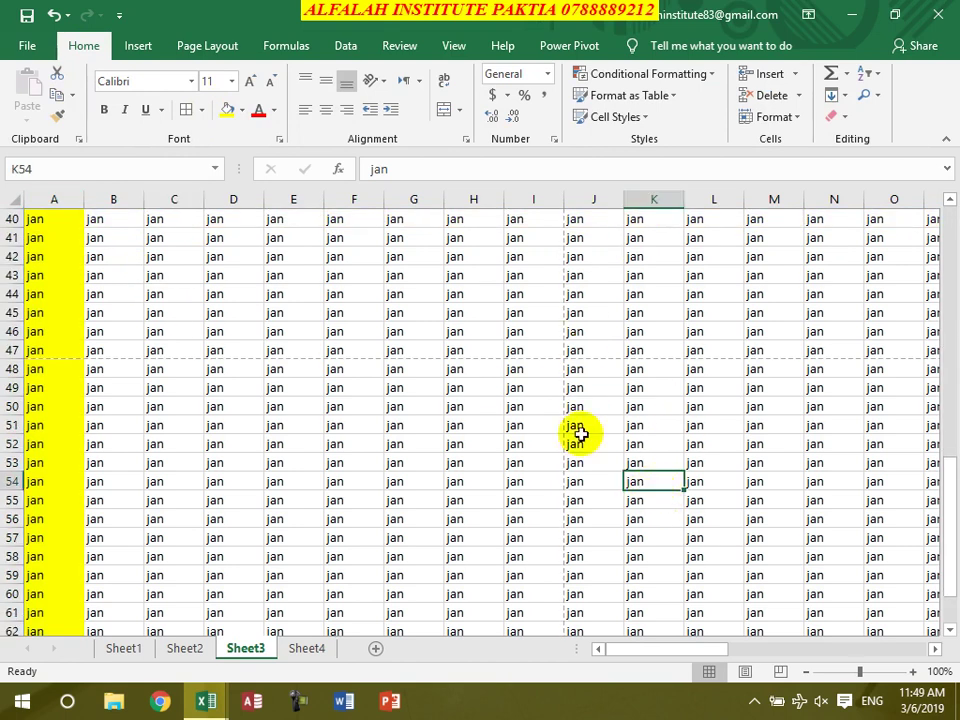
left_click(578, 478)
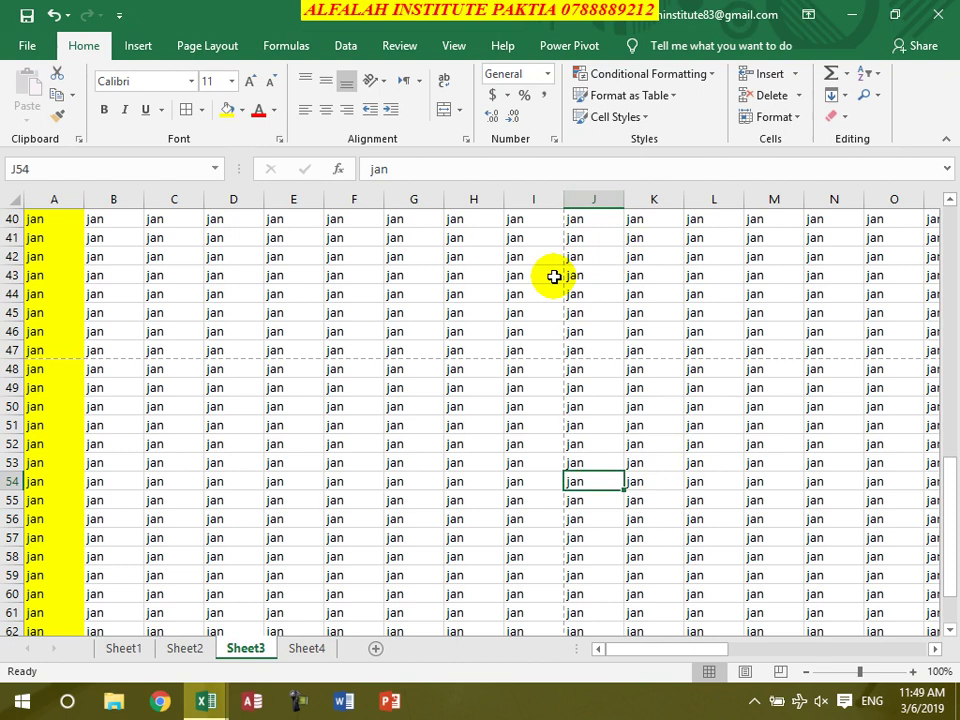
scroll(550, 277, "up", 13)
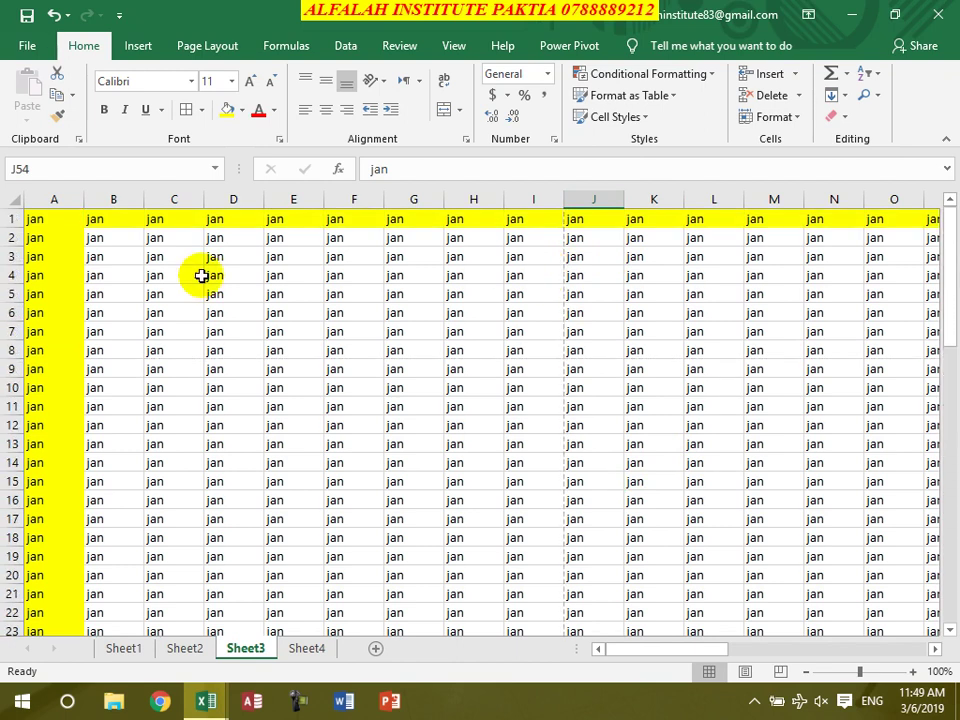
left_click(253, 325)
Freeze the top row of Sheet3 and scroll down and up to test it
left_click(453, 45)
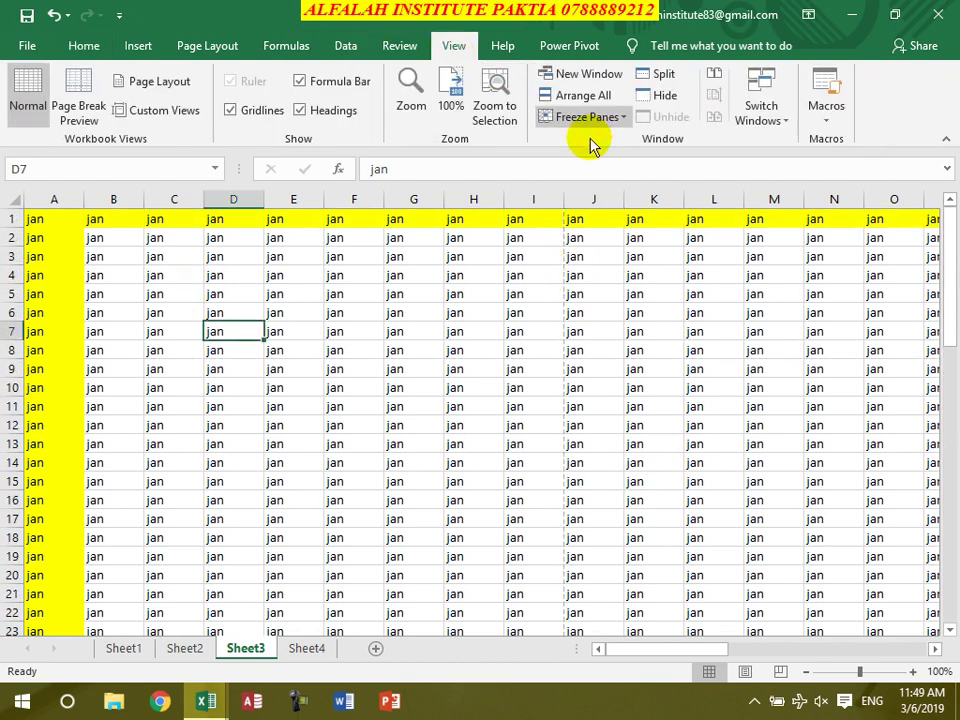
left_click(591, 117)
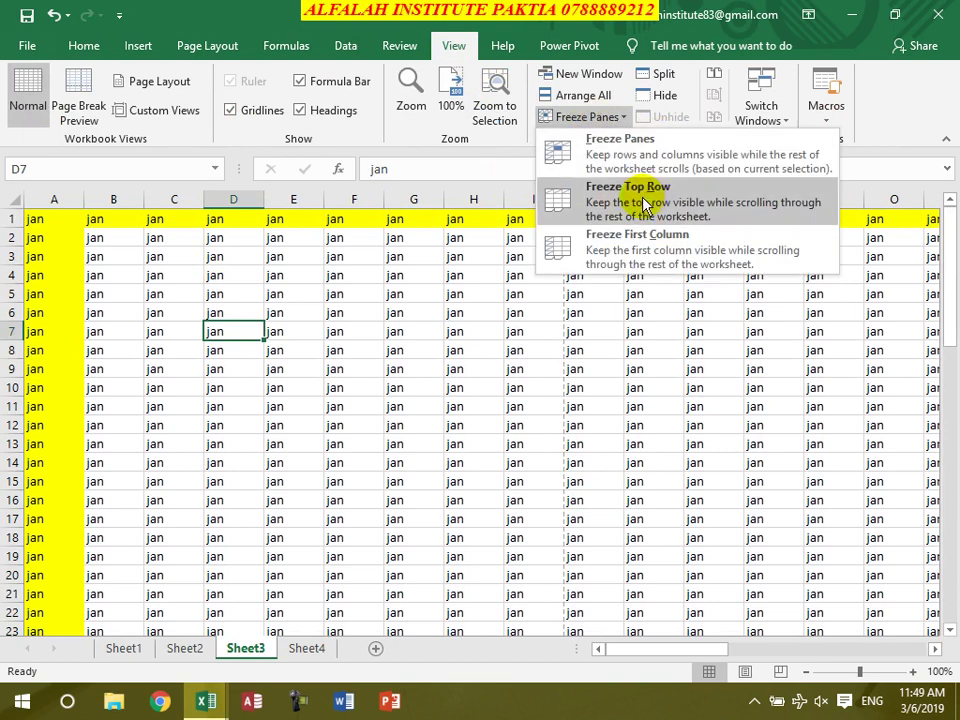
left_click(636, 210)
left_click(462, 443)
scroll(474, 431, "down", 20)
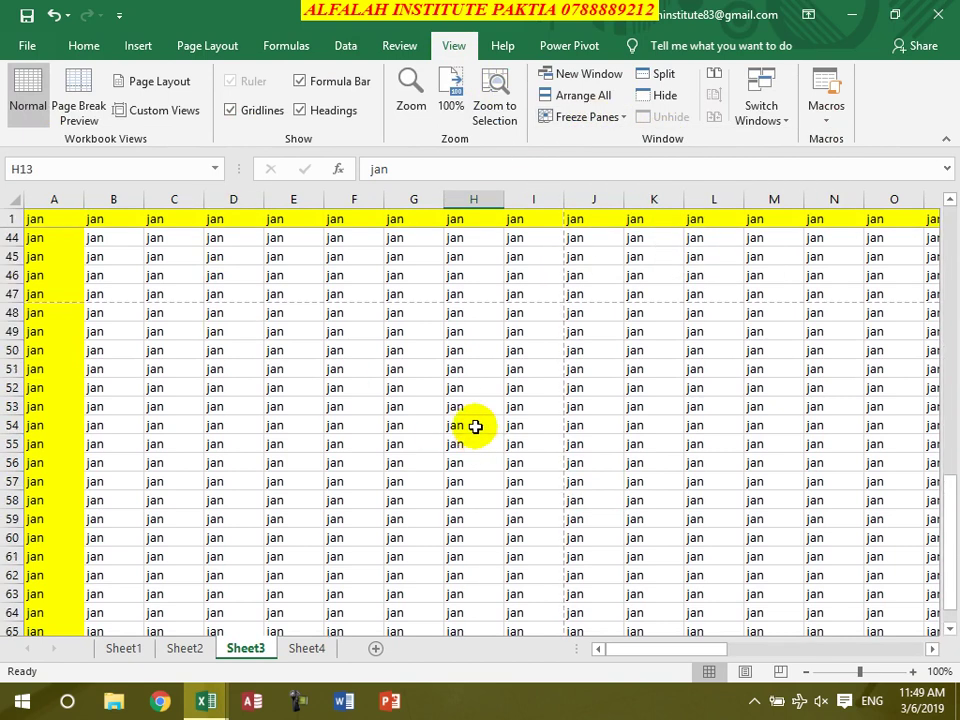
scroll(431, 336, "down", 10)
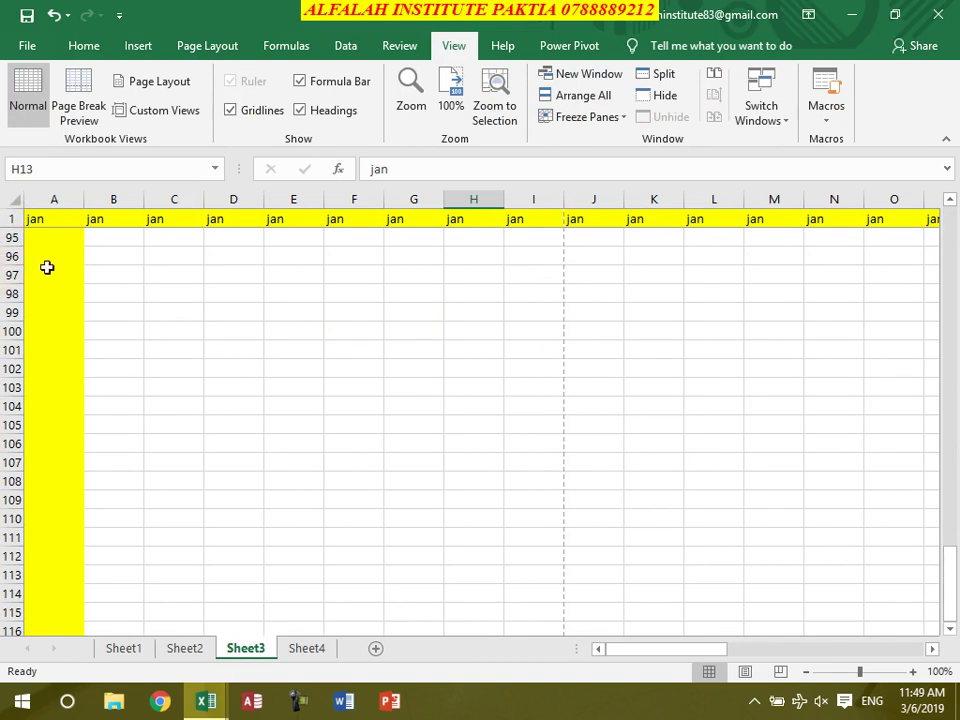
scroll(519, 455, "up", 20)
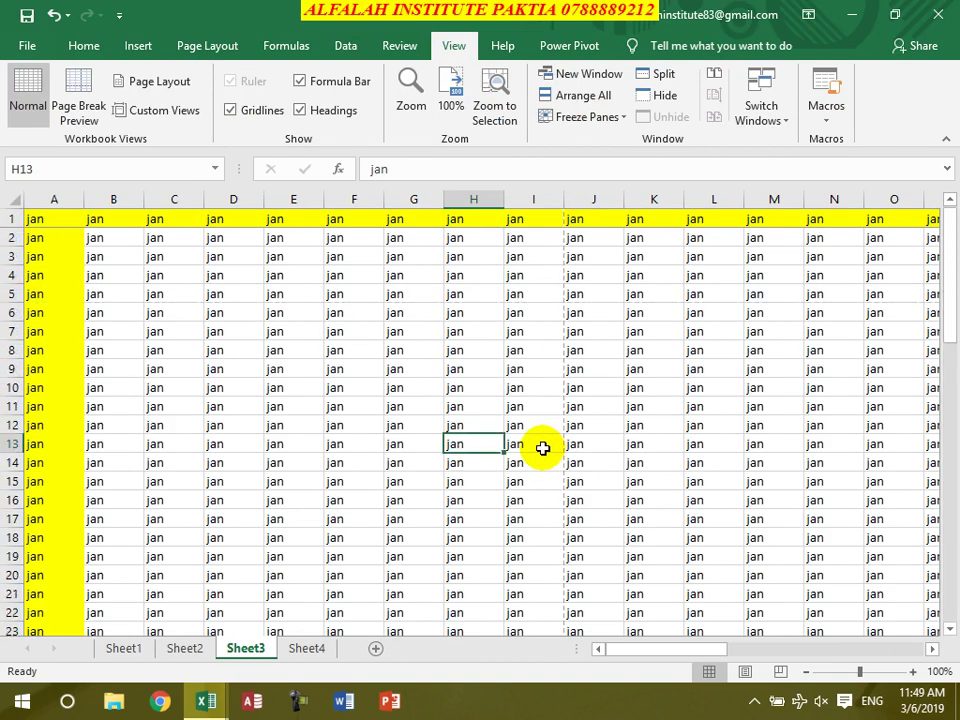
Unfreeze the top row and move along rows 11 and 17 of the sheet
left_click(588, 117)
left_click(581, 145)
left_click(258, 398)
key("Right")
key("Right")
key("Right")
key("Right")
key("Right")
key("Right")
key("Right")
key("Right")
key("Right")
key("Right")
key("Right")
key("Right")
key("Right")
key("Right")
key("Right")
key("Right")
key("Right")
key("Right")
key("Right")
key("Right")
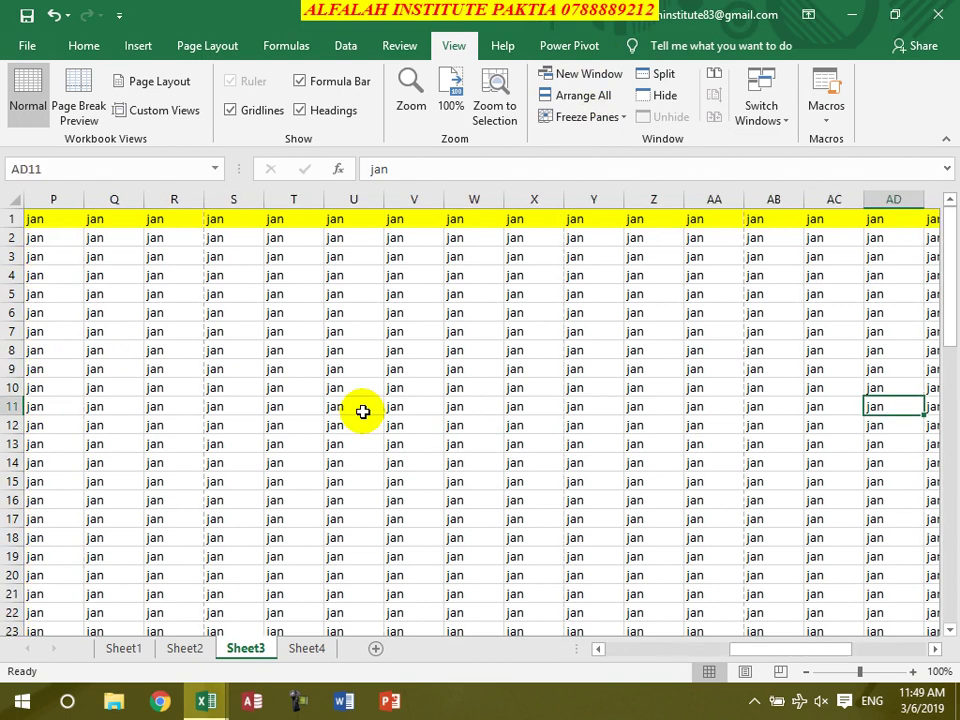
left_click(628, 520)
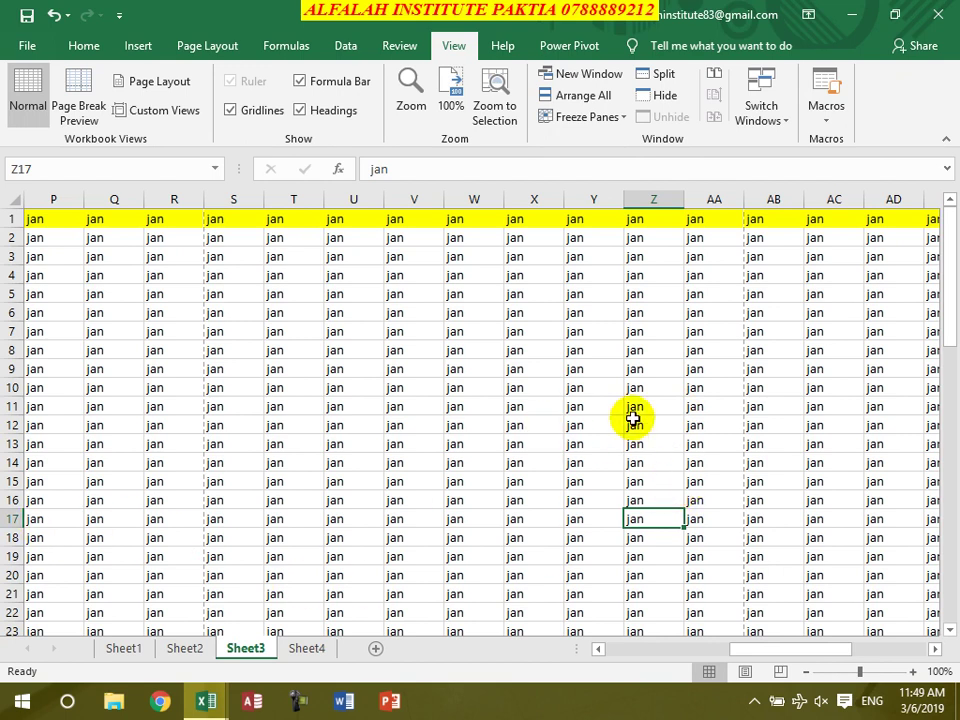
key("Left")
key("Left")
key("Left")
key("Left")
key("Left")
key("Left")
key("Left")
key("Left")
key("Left")
key("Left")
key("Left")
key("Left")
key("Left")
key("Left")
key("Left")
key("Left")
key("Left")
key("Left")
key("Left")
key("Left")
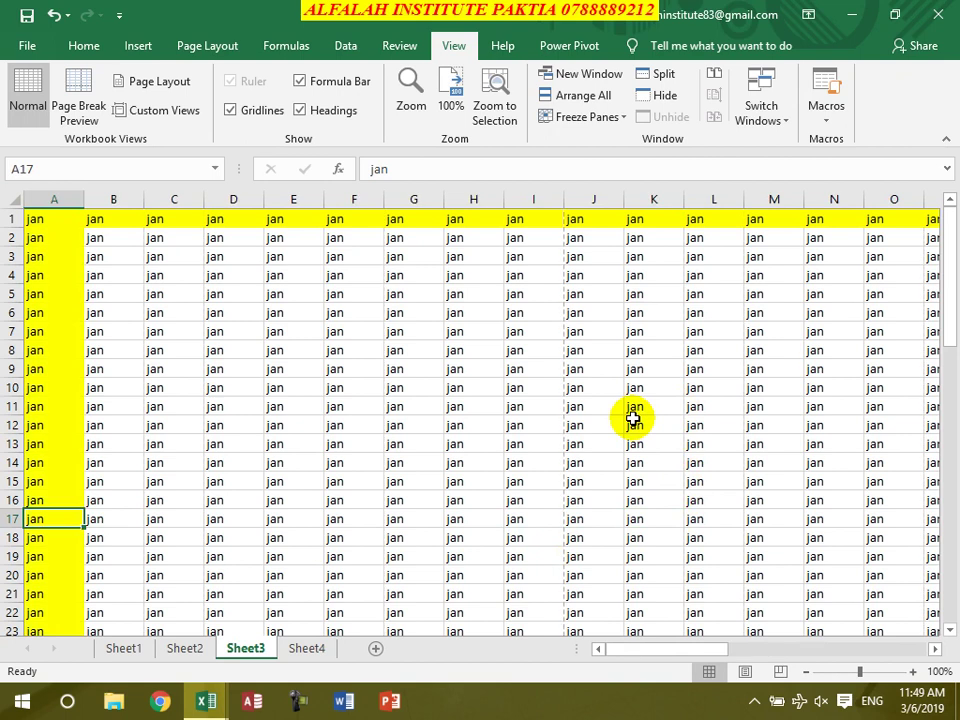
left_click(542, 424)
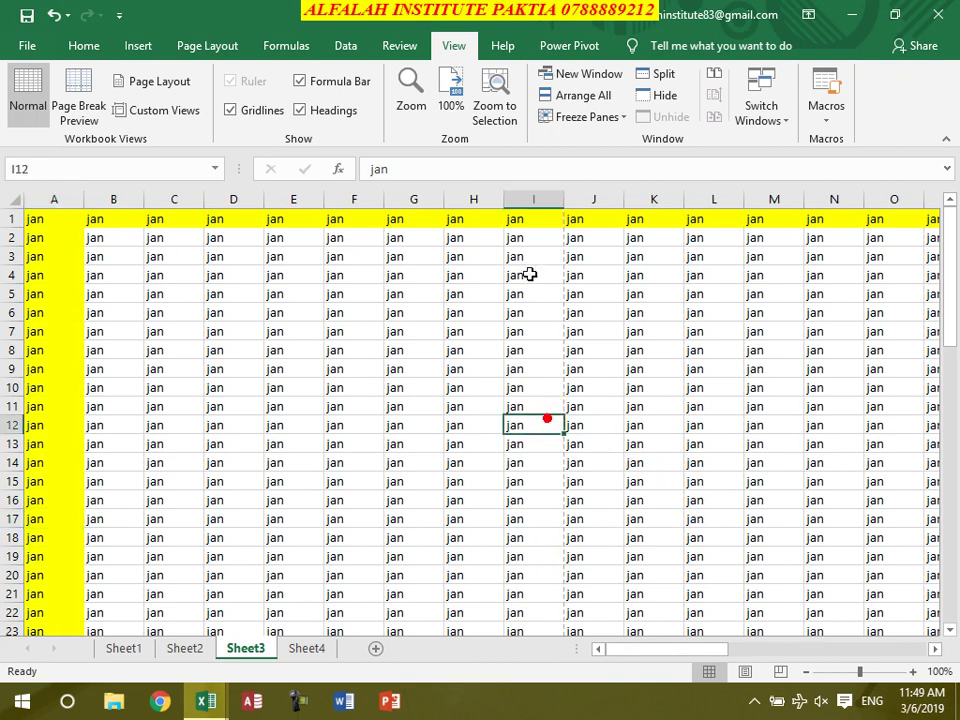
Freeze the first column and move right along row 11 past column A
left_click(609, 120)
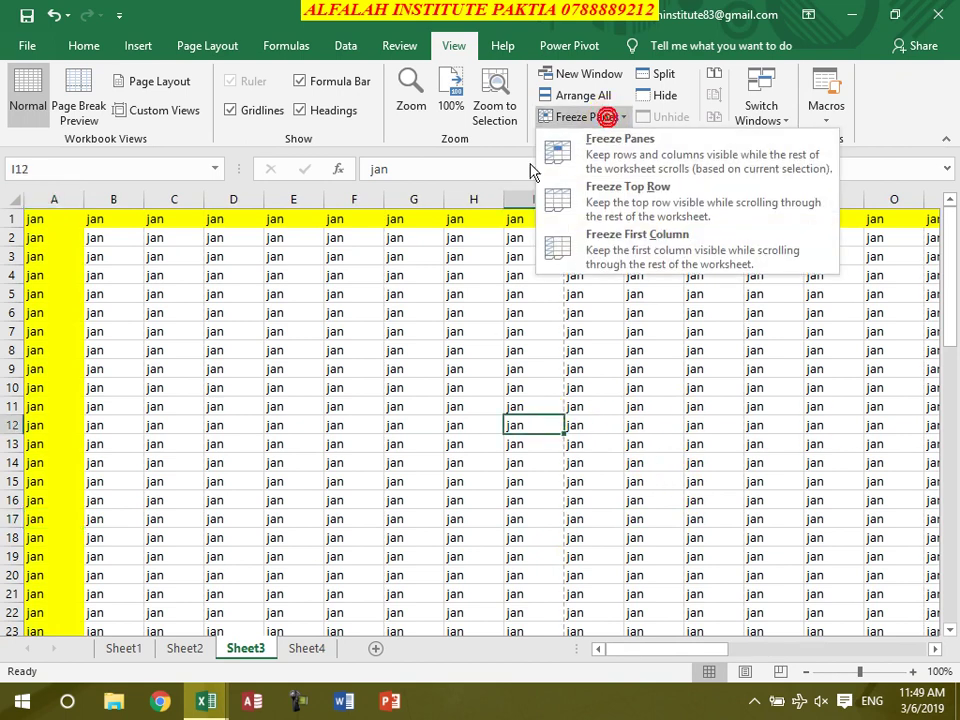
left_click(642, 252)
left_click(574, 400)
key("Right")
key("Right")
key("Right")
key("Right")
key("Right")
key("Right")
key("Right")
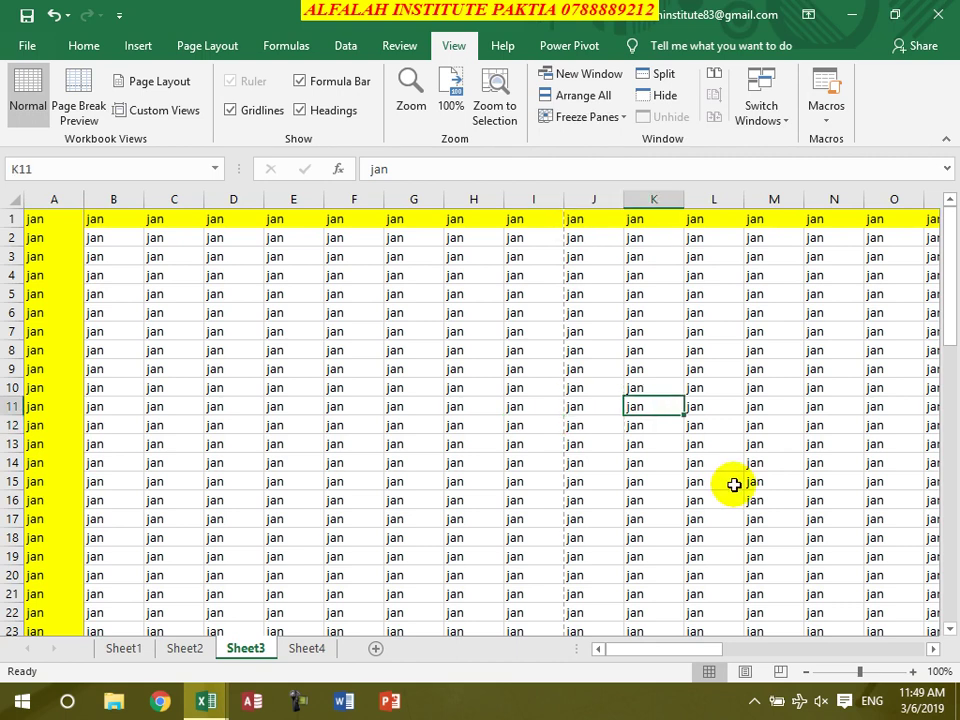
key("Right")
key("Right")
key("Right")
key("Right")
key("Right")
key("Right")
key("Right")
key("Right")
key("Right")
key("Right")
key("Right")
key("Right")
key("Right")
key("Right")
key("Right")
key("Right")
key("Right")
key("Right")
key("Right")
key("Right")
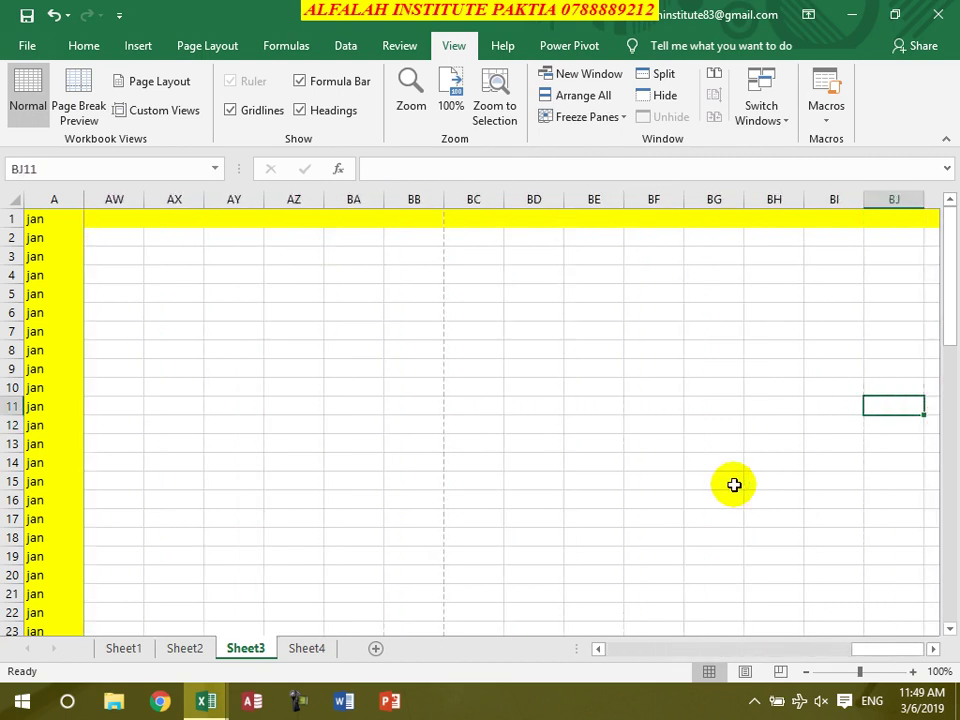
key("Left")
key("Left")
key("Left")
key("Left")
key("Left")
key("Left")
key("Left")
key("Left")
key("Left")
key("Left")
key("Left")
key("Left")
key("Left")
key("Left")
key("Left")
key("Left")
key("Left")
key("Left")
key("Left")
key("Left")
key("Left")
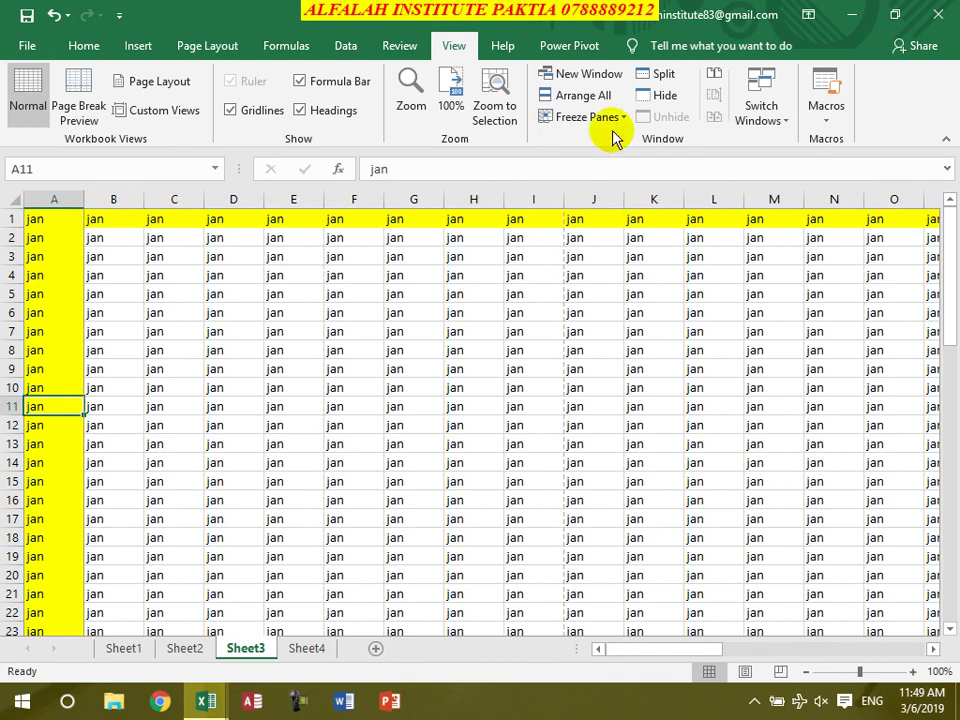
Unfreeze column A, then select row 1 and freeze panes there instead
left_click(582, 117)
left_click(580, 150)
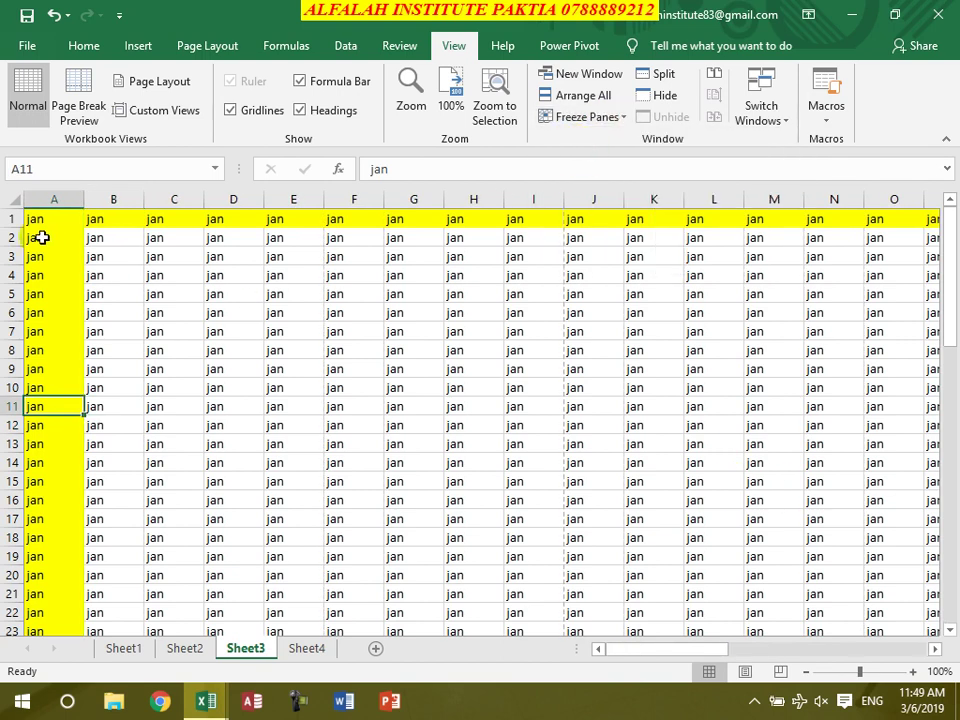
left_click(8, 218)
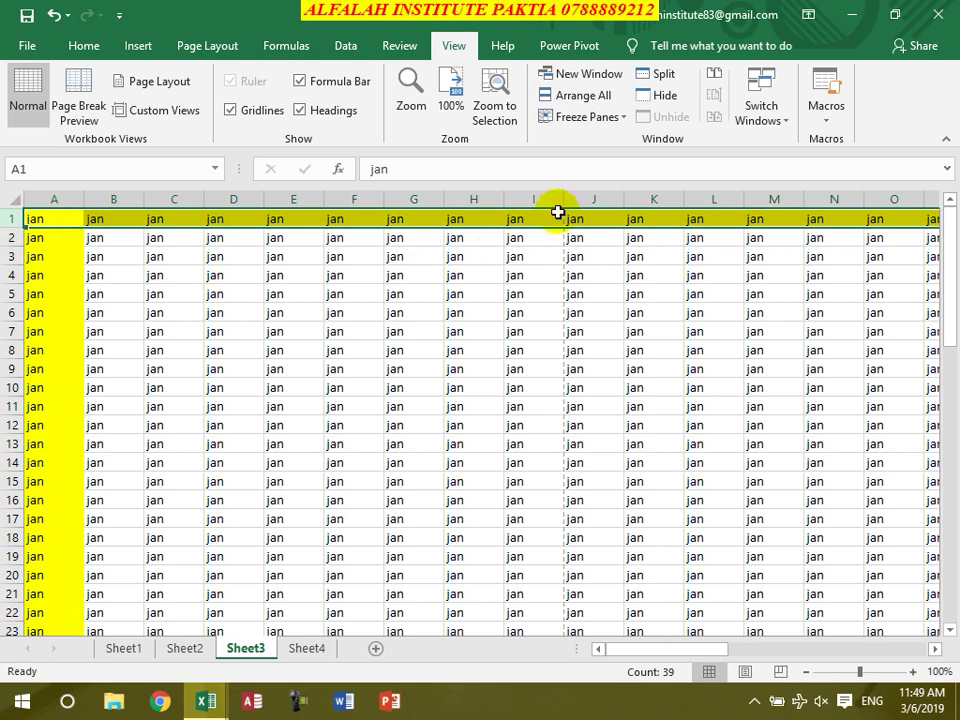
left_click(589, 117)
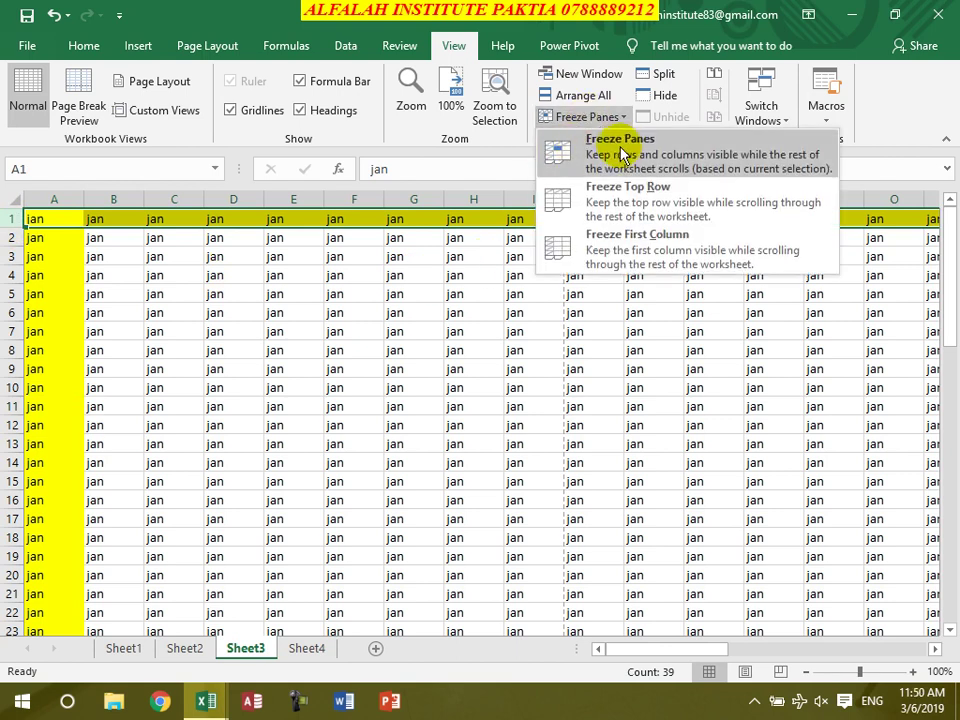
left_click(621, 150)
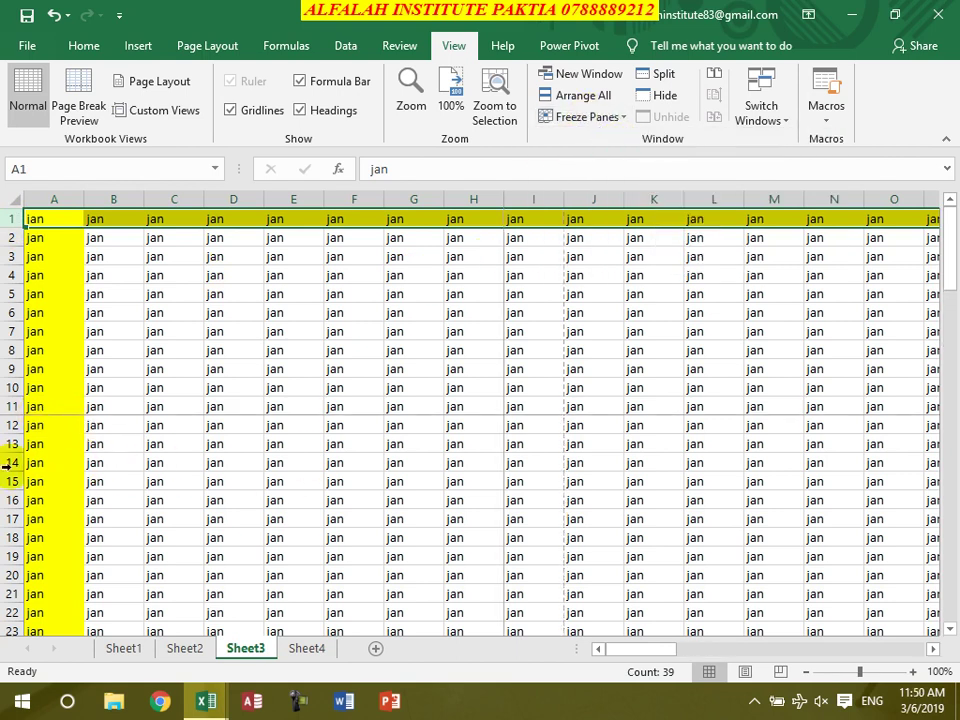
Scroll the sheet from cell C18 to check the frozen rows, ending on A14
double_click(197, 532)
scroll(231, 529, "down", 20)
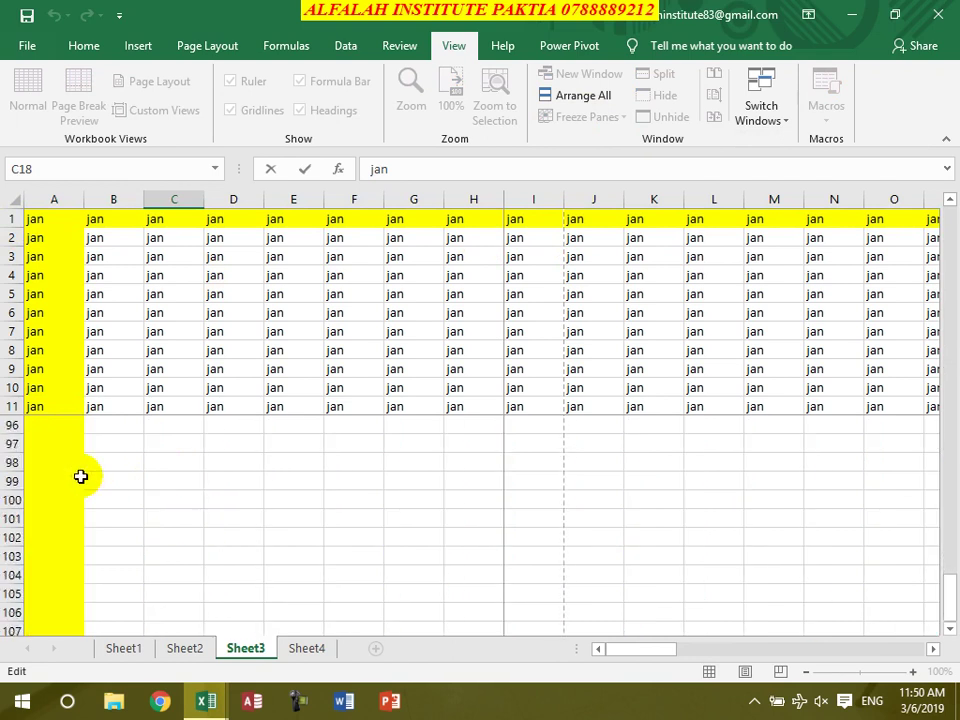
scroll(440, 480, "up", 7)
scroll(440, 470, "up", 20)
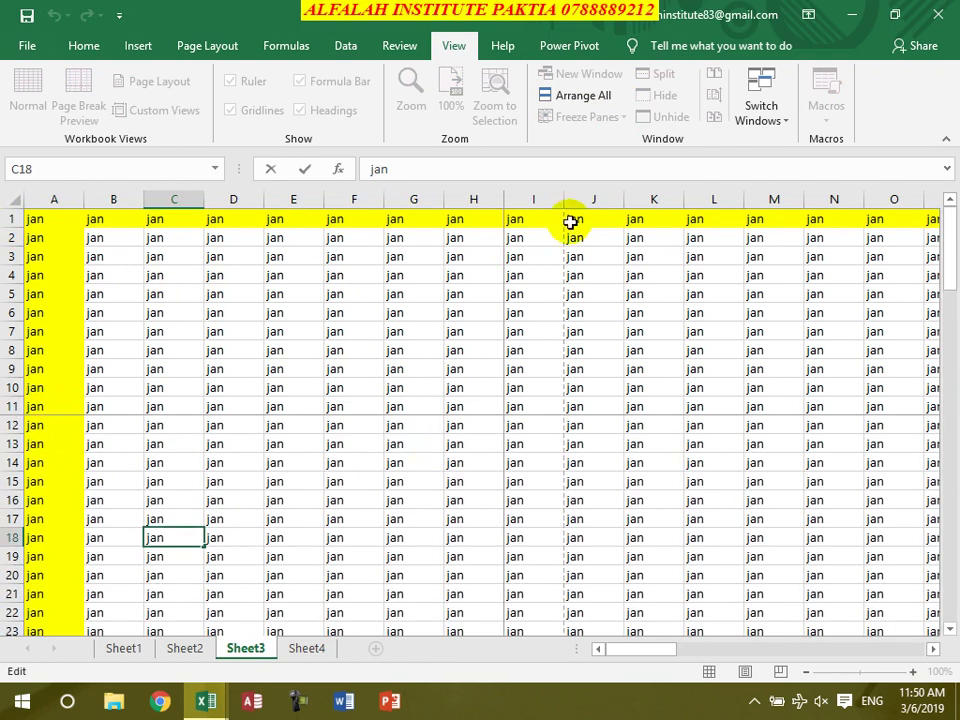
left_click(506, 456)
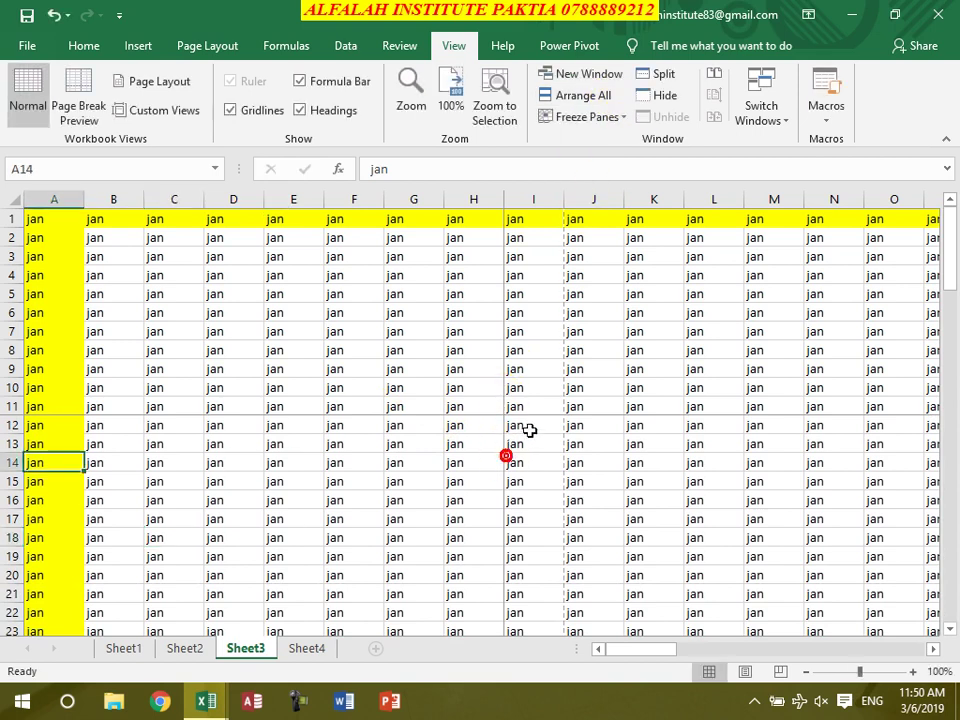
Unfreeze all panes and select cell J9 on the undivided sheet
left_click(600, 119)
left_click(570, 141)
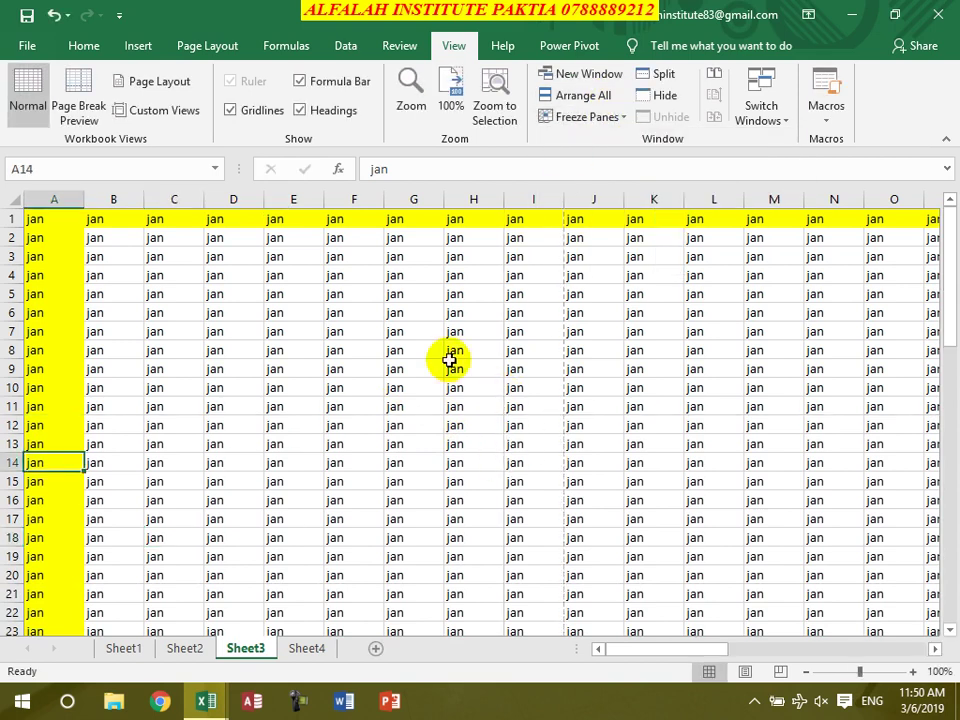
left_click(440, 386)
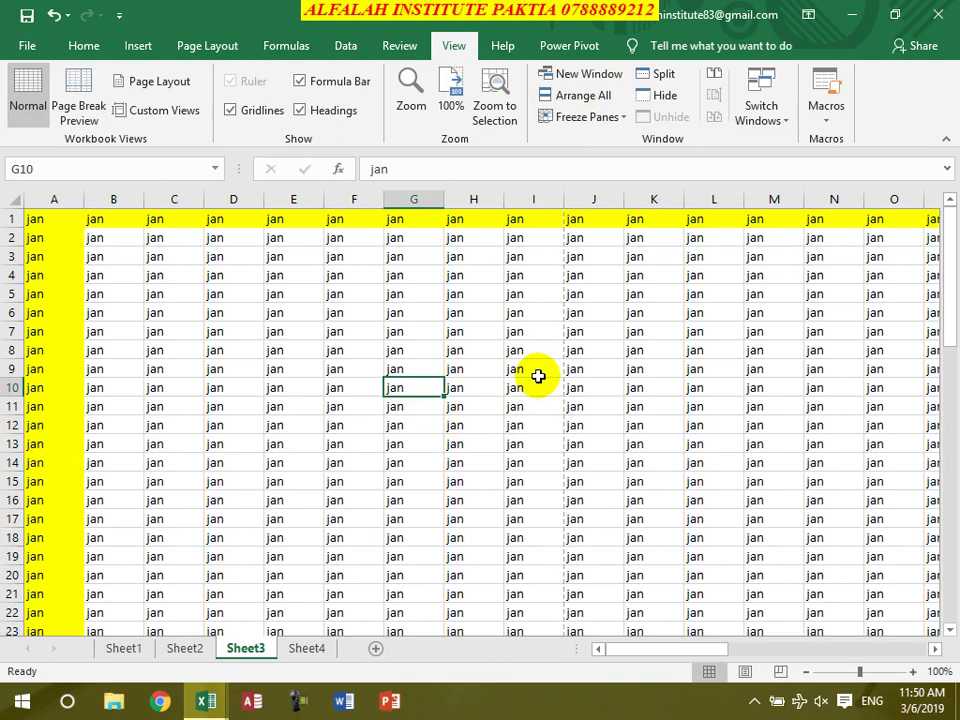
left_click(612, 372)
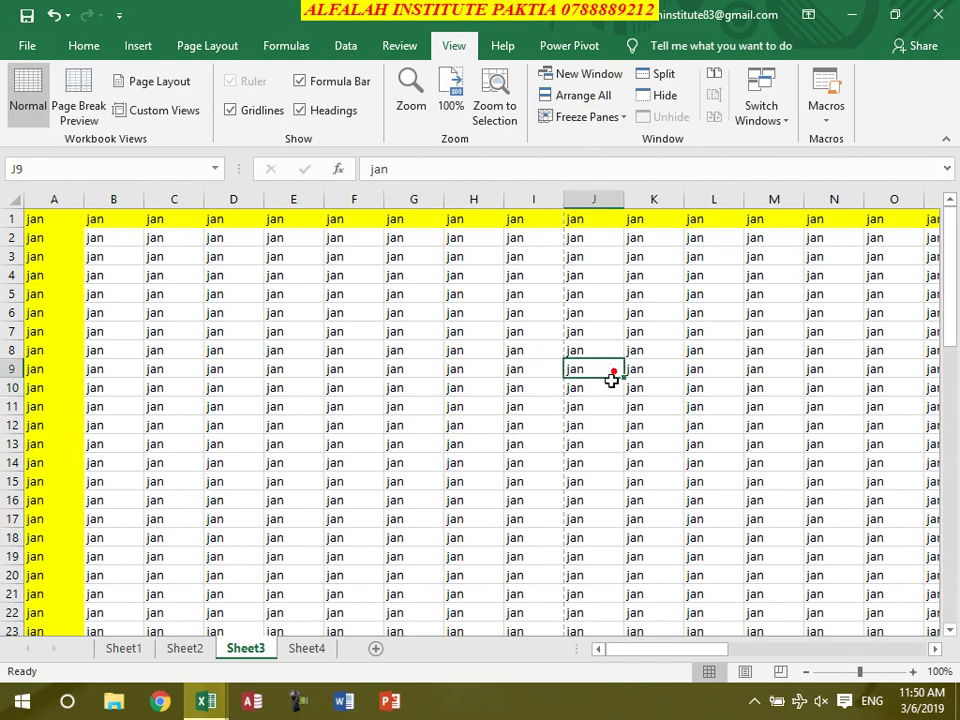
left_click(660, 74)
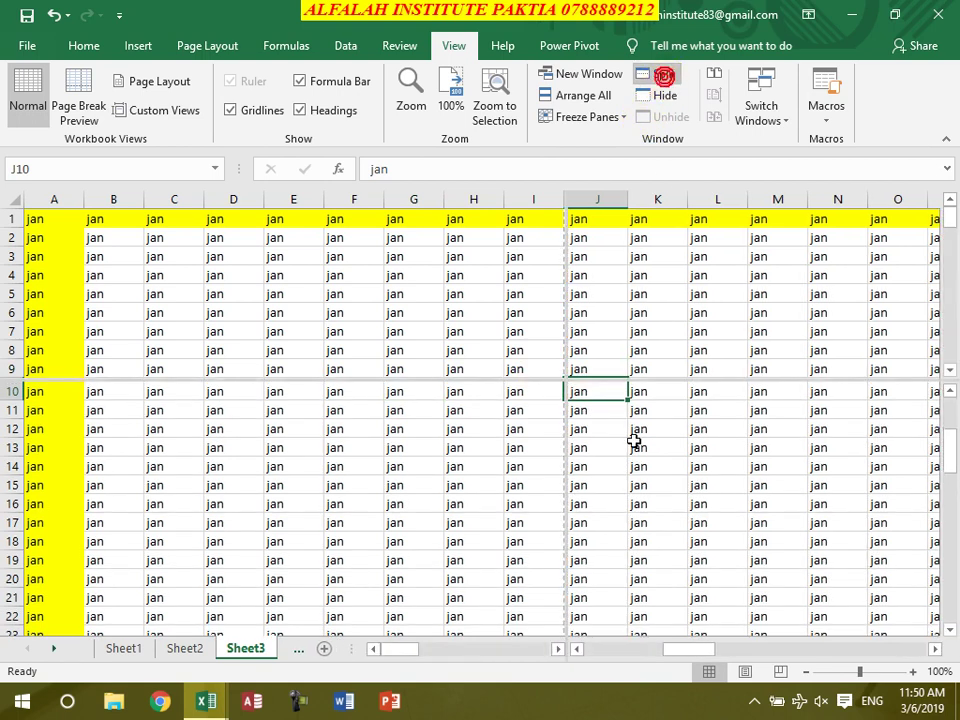
scroll(403, 295, "down", 8)
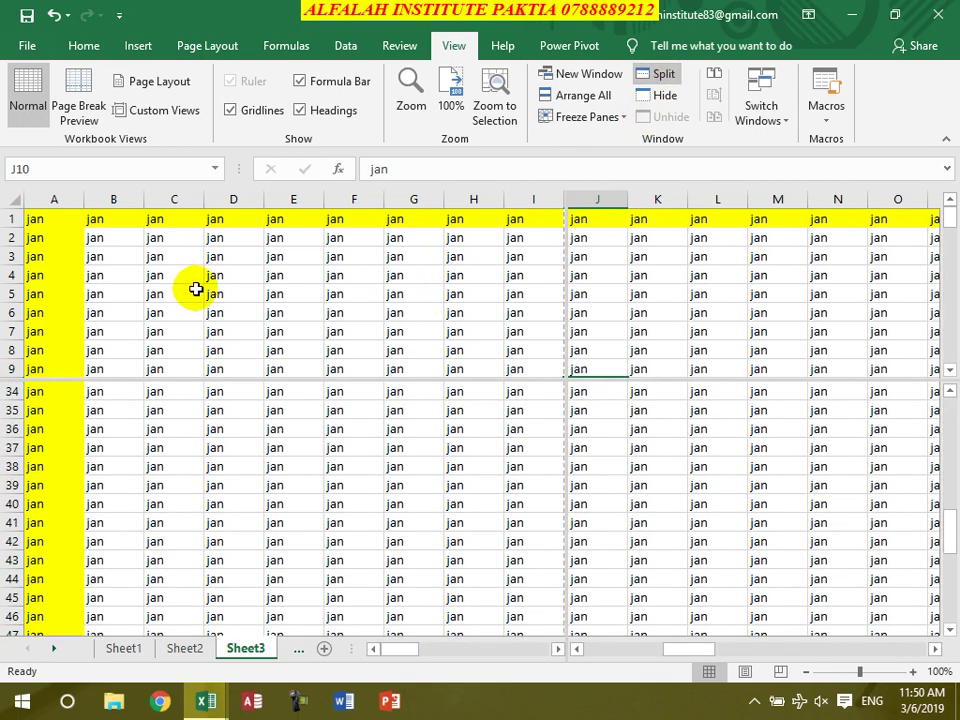
left_click(211, 295)
scroll(215, 296, "down", 7)
scroll(225, 300, "up", 7)
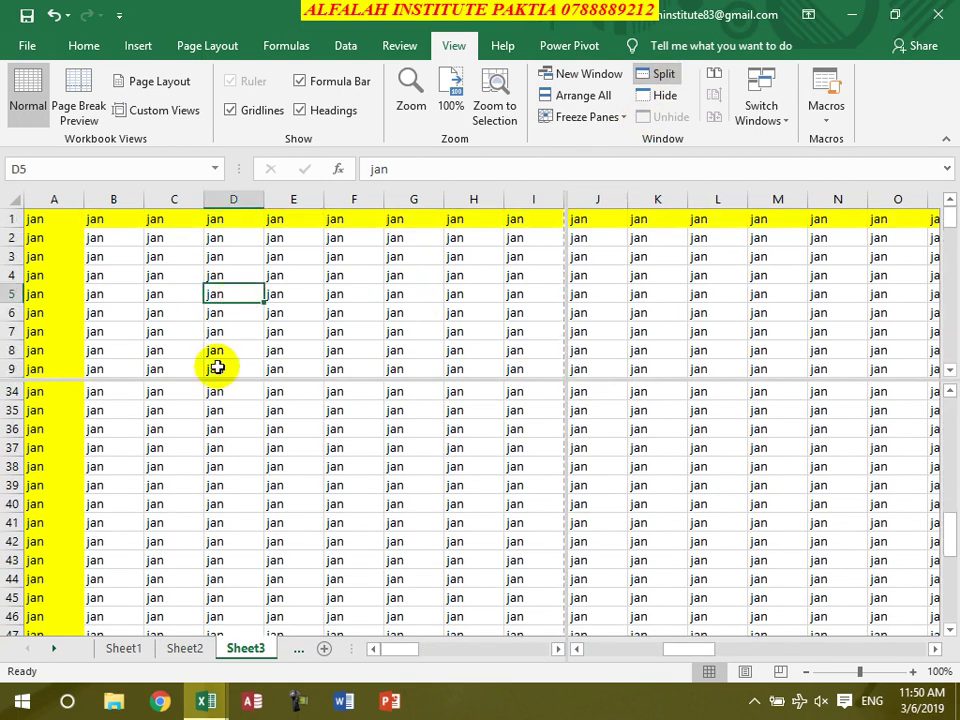
left_click(201, 465)
scroll(274, 516, "down", 14)
scroll(259, 501, "up", 4)
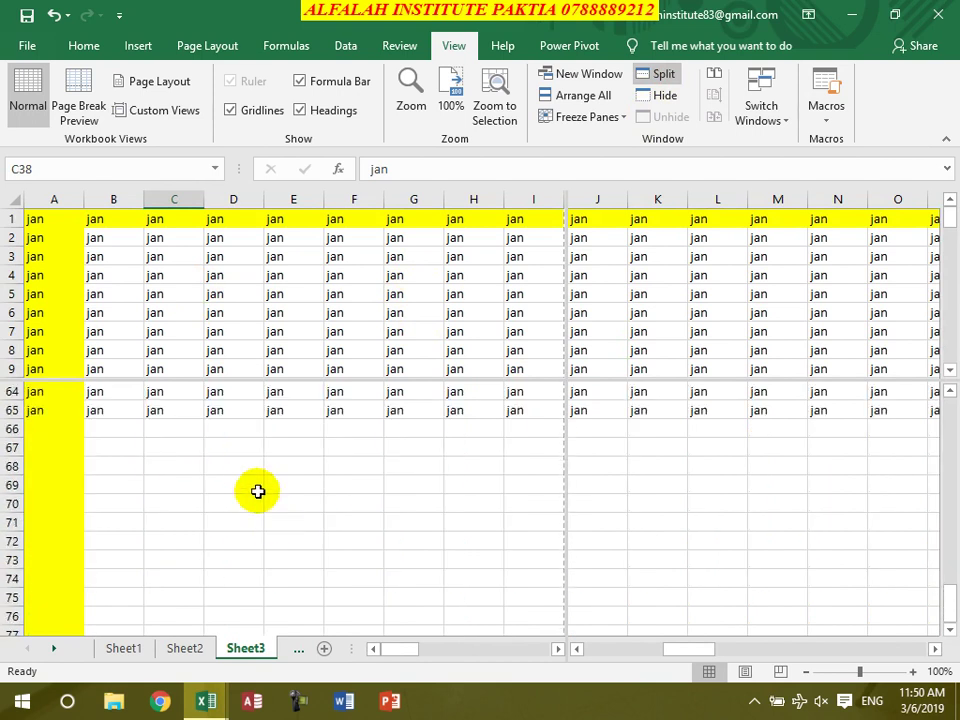
left_click(660, 74)
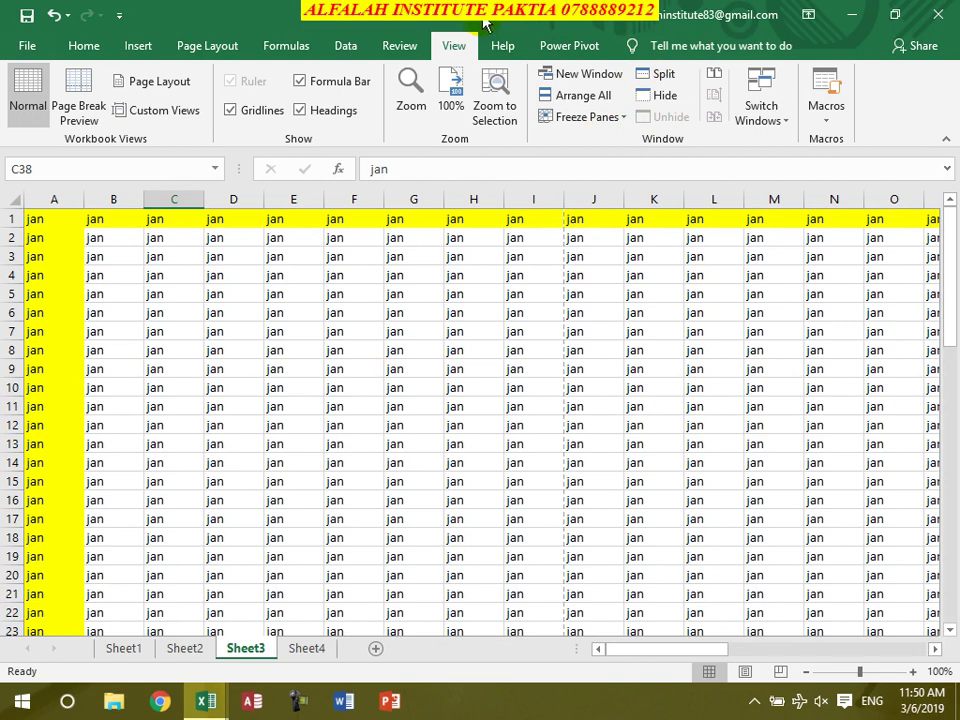
Hide the workbook window, maximise Practice1:3, then unhide Practice1:1
left_click(664, 97)
left_click(873, 38)
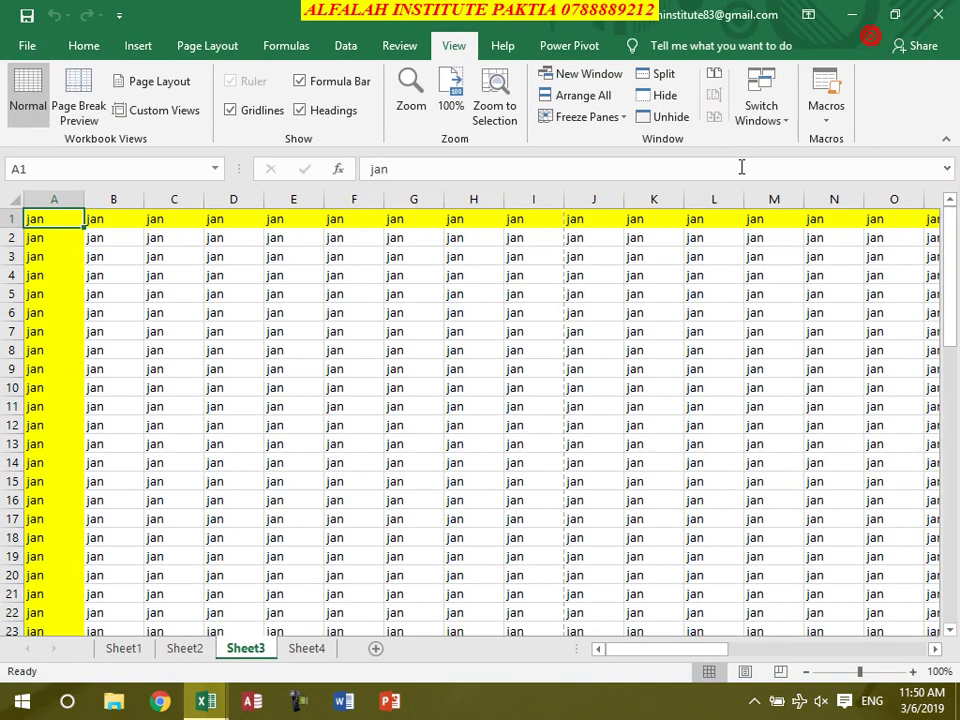
left_click(674, 120)
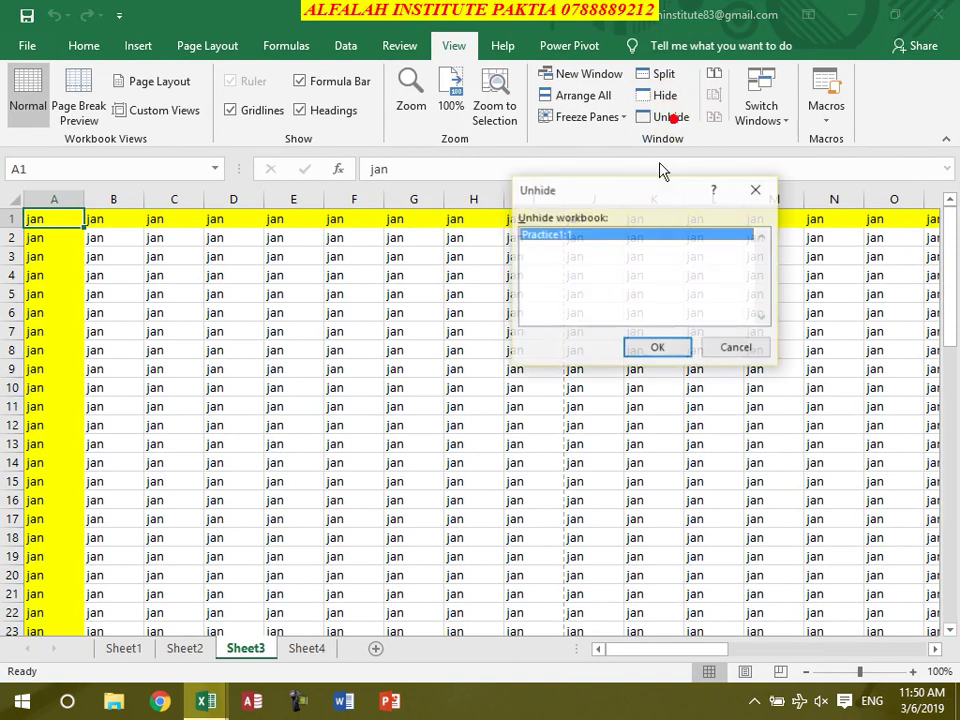
left_click(663, 349)
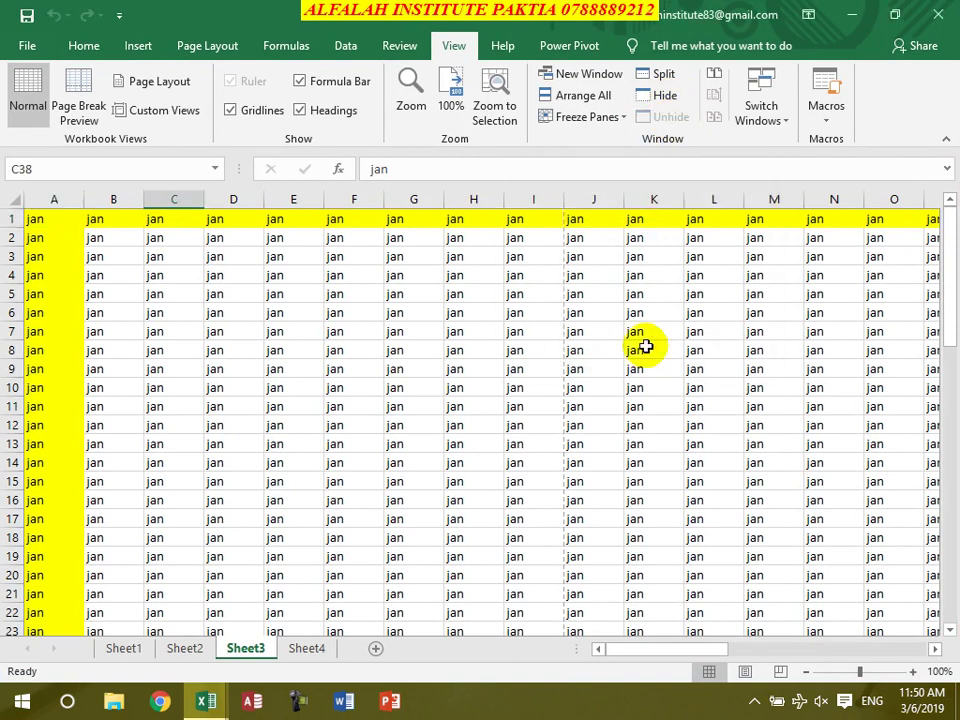
Compare the current window side by side with Practice1:2
left_click(523, 311)
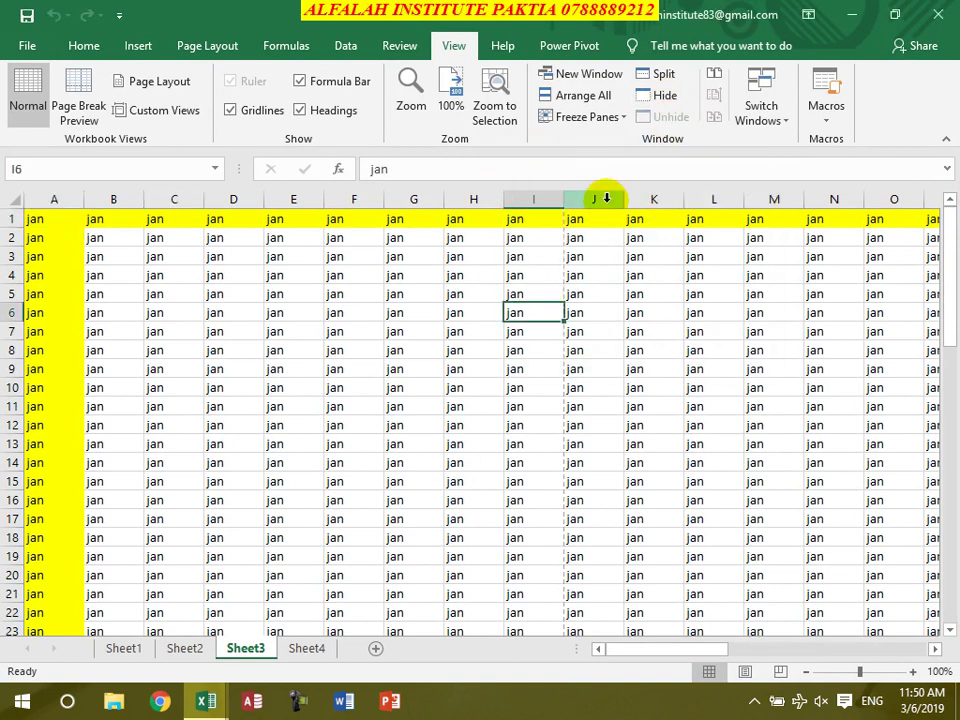
left_click(712, 78)
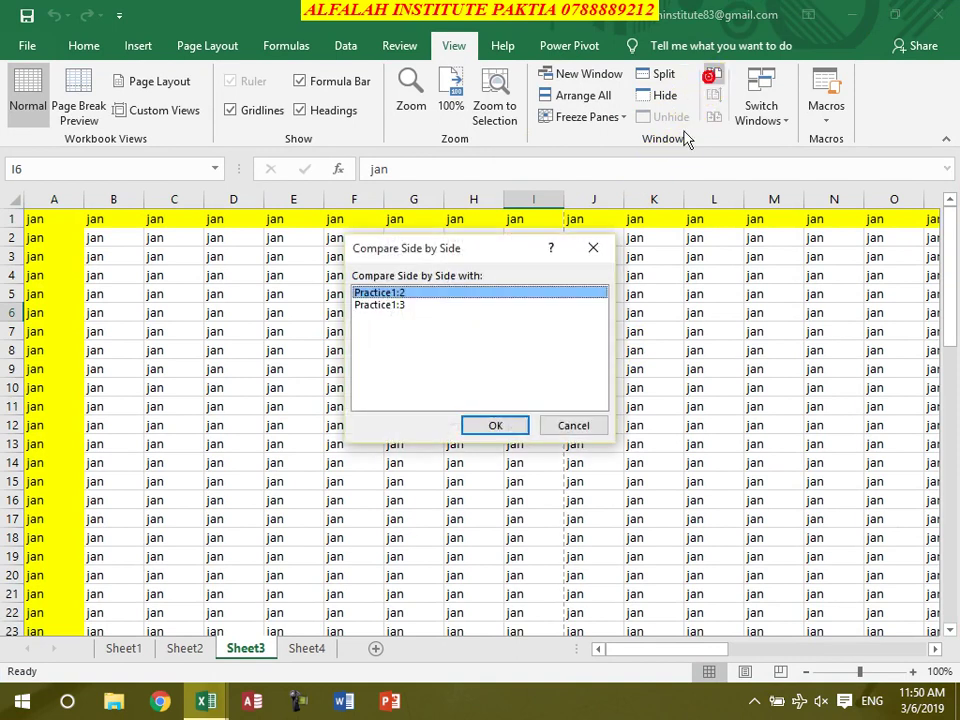
left_click(493, 428)
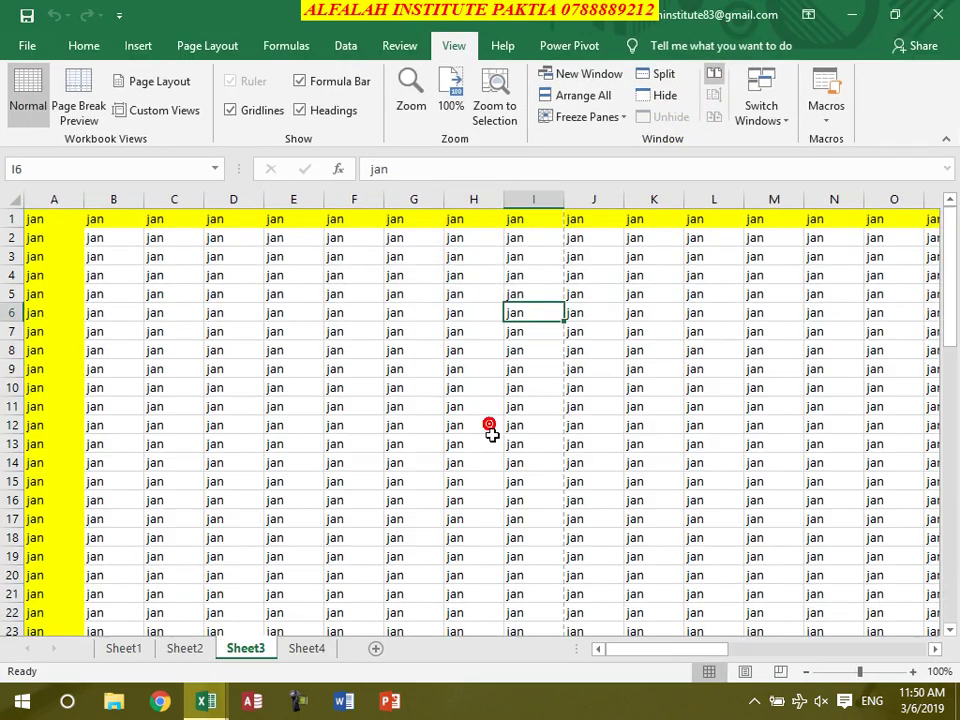
Arrange all windows vertically and scroll to see them move together
left_click(585, 95)
left_click(605, 279)
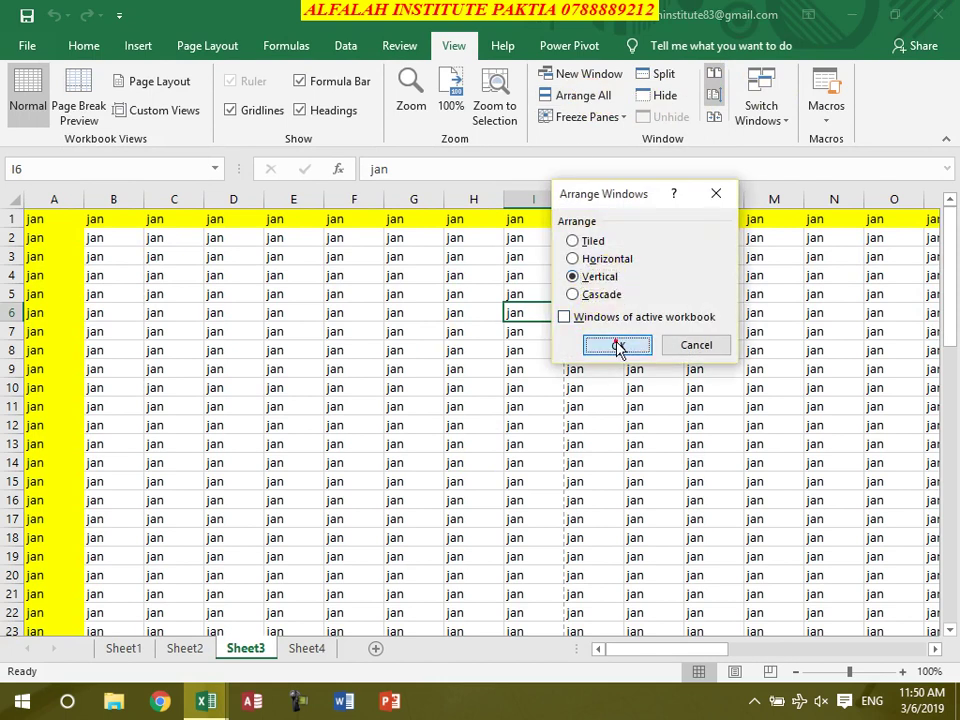
left_click(617, 346)
scroll(491, 302, "down", 5)
scroll(482, 392, "up", 5)
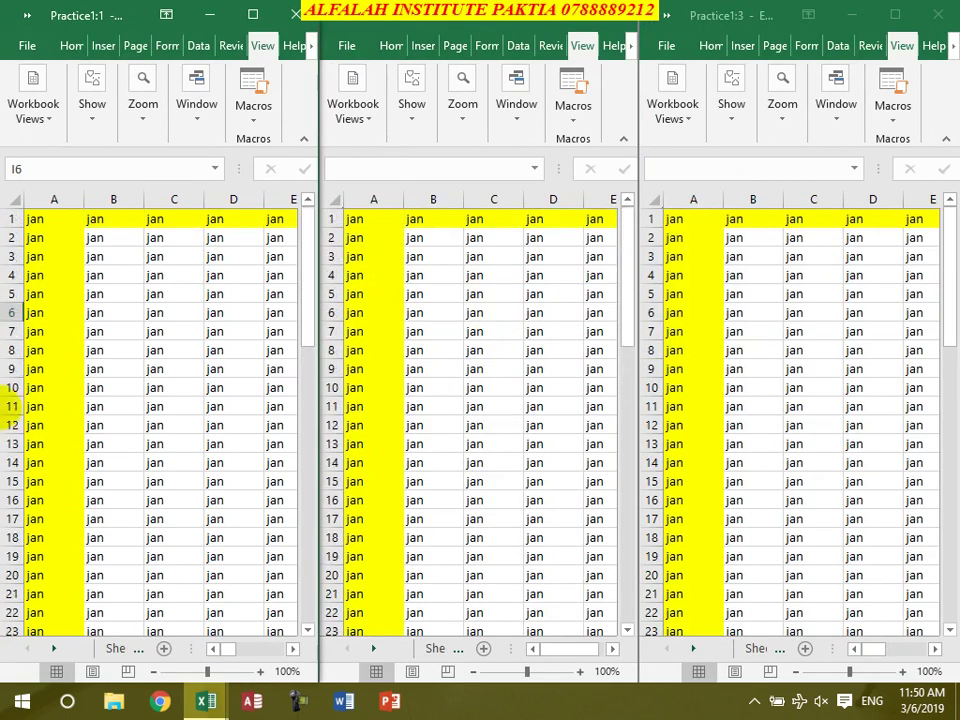
scroll(450, 320, "down", 2)
scroll(435, 358, "up", 2)
scroll(435, 358, "down", 2)
scroll(436, 355, "up", 2)
scroll(435, 357, "down", 3)
scroll(435, 357, "up", 2)
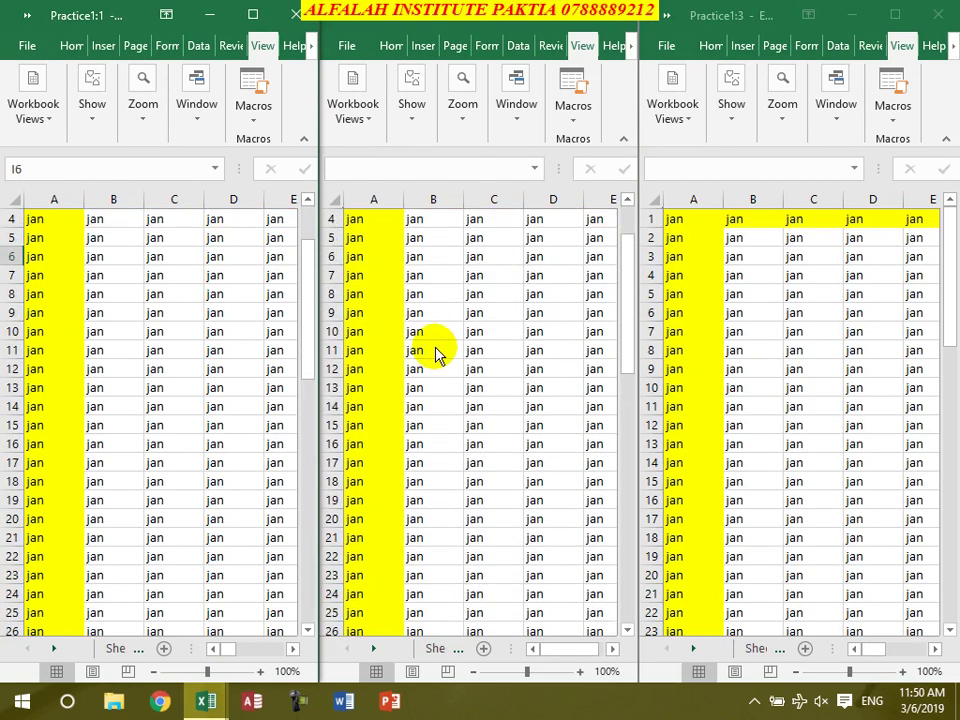
Turn off synchronous scrolling and scroll the middle window independently
left_click(519, 120)
left_click(724, 180)
left_click(430, 337)
scroll(435, 345, "down", 6)
scroll(435, 345, "up", 6)
scroll(240, 380, "down", 6)
scroll(240, 380, "up", 7)
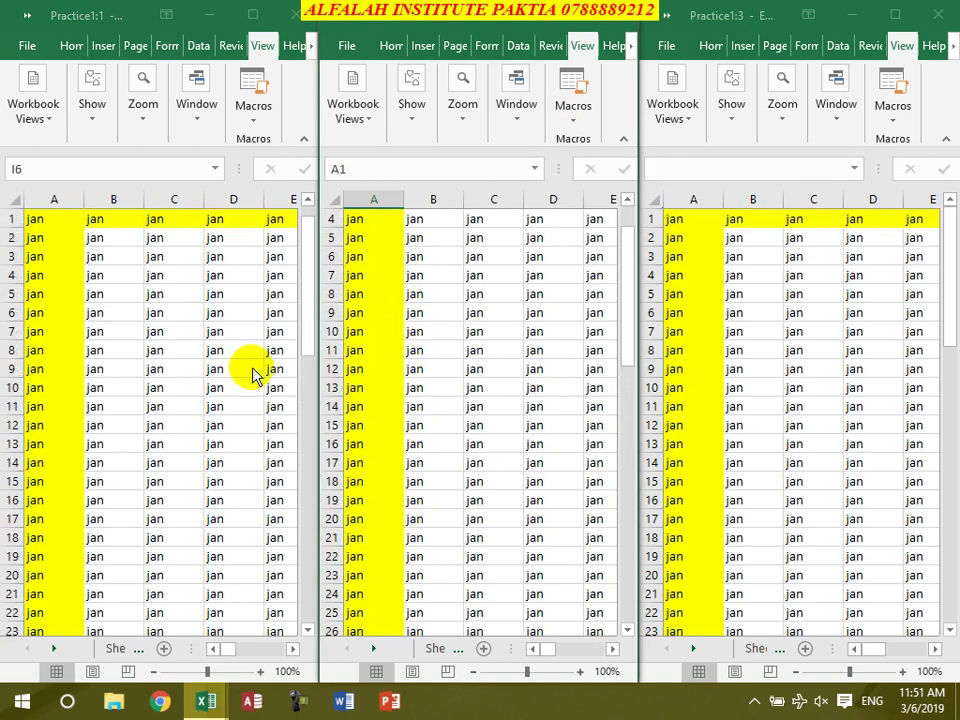
left_click(494, 313)
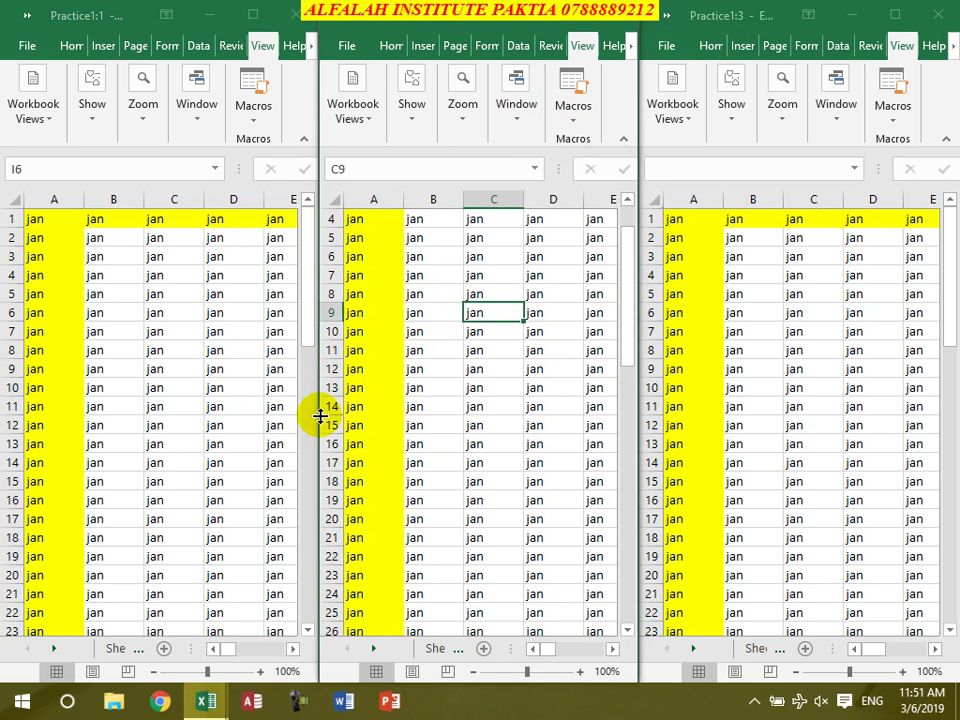
Resize the middle and left windows, reset window positions, and maximise the top window
left_click_drag(313, 415, 430, 407)
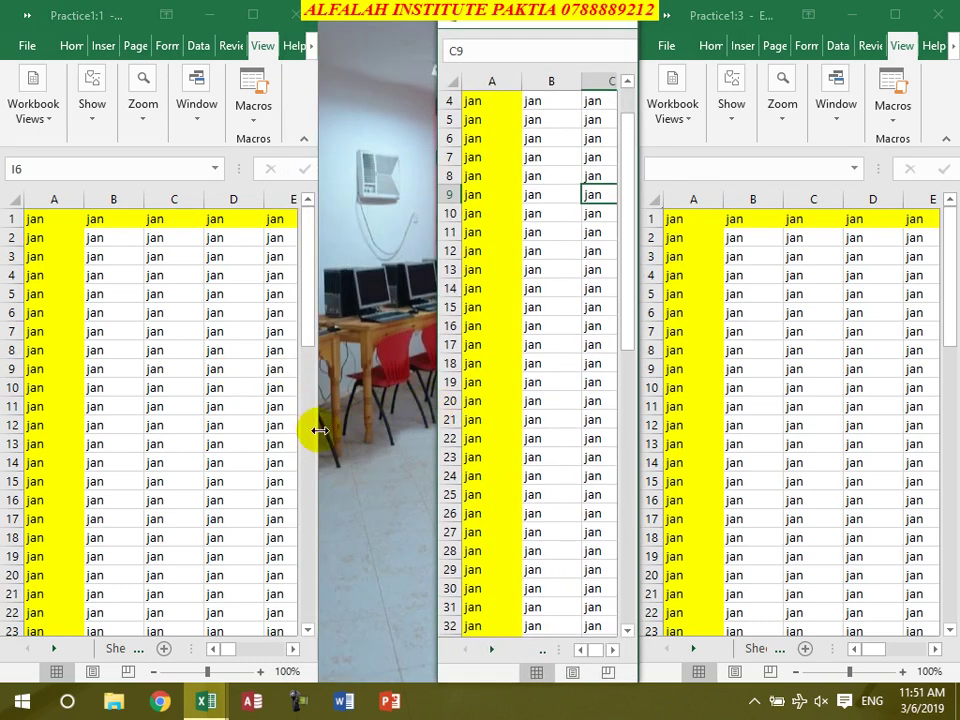
left_click_drag(320, 430, 437, 429)
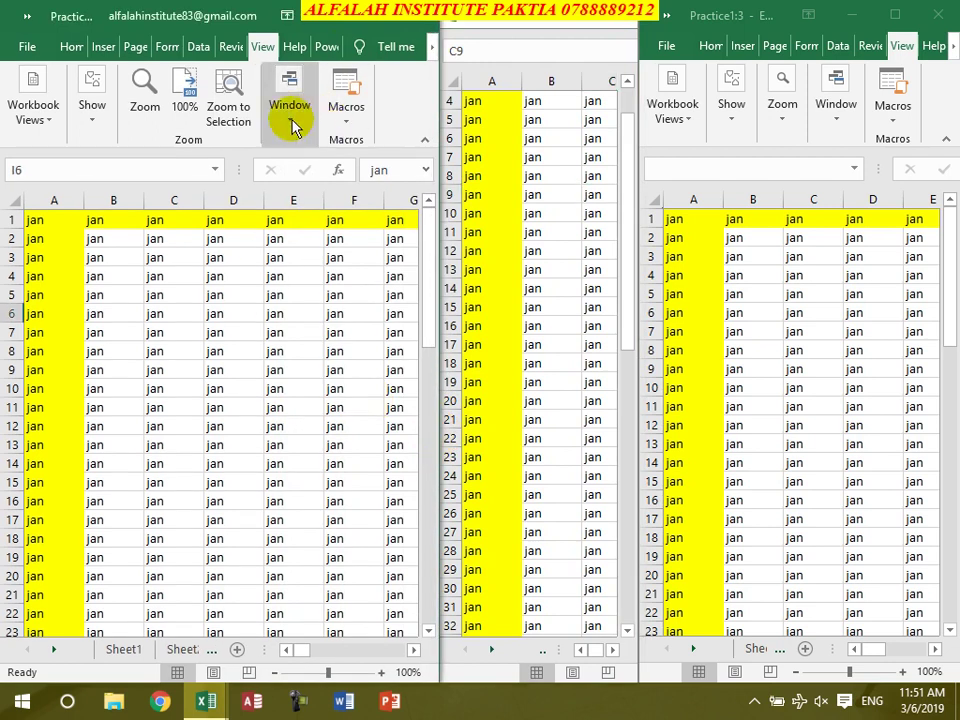
left_click(298, 118)
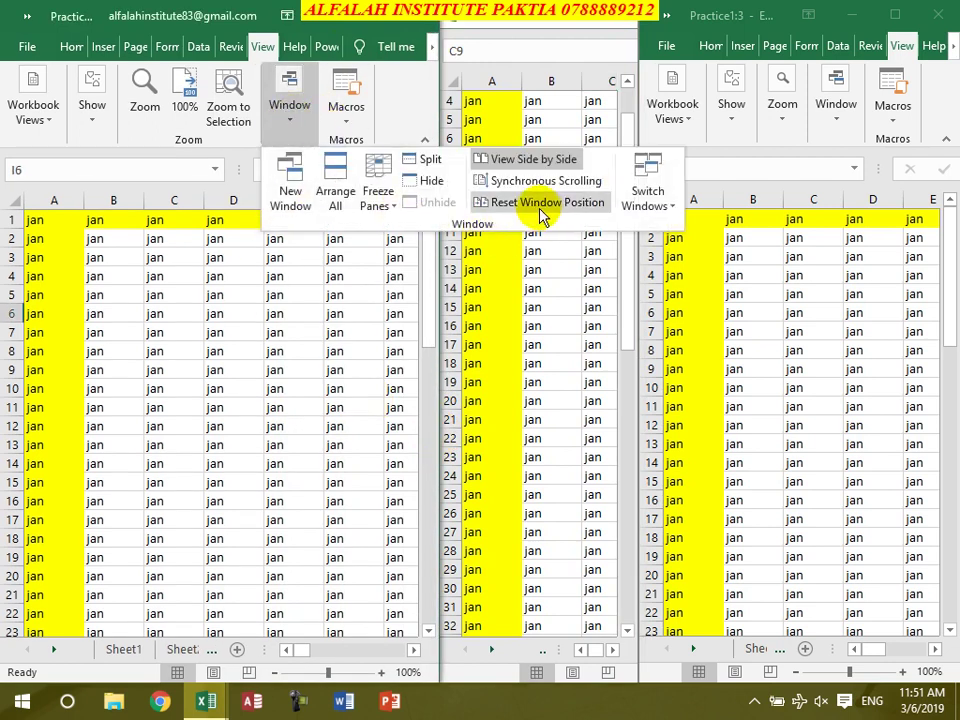
left_click(543, 203)
left_click(892, 14)
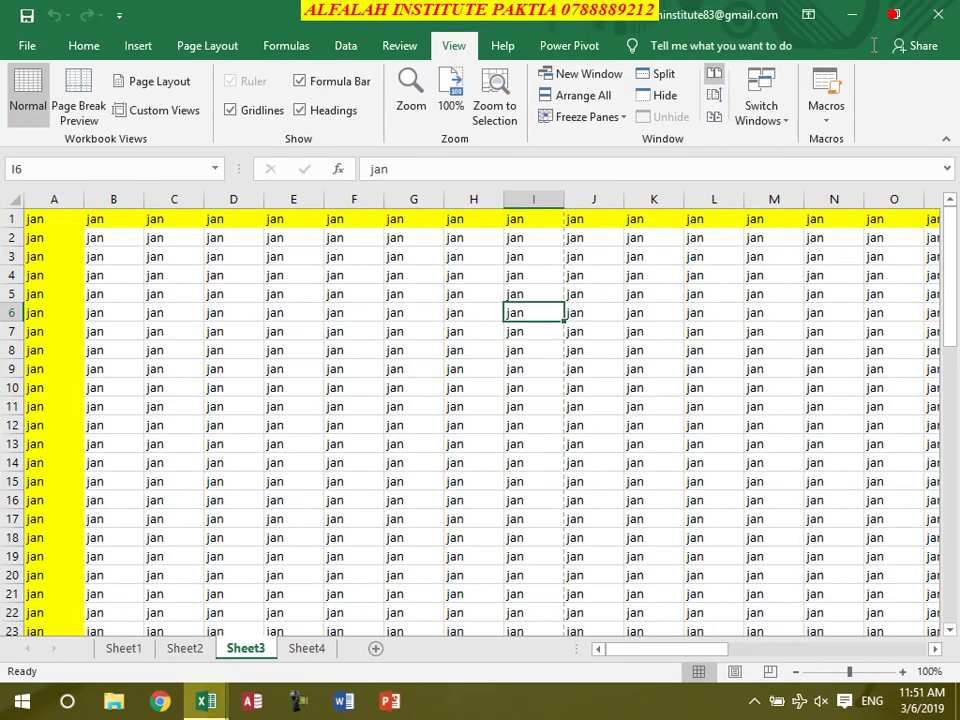
Switch to the Practice1:2 window and maximise it
left_click(770, 118)
left_click(794, 163)
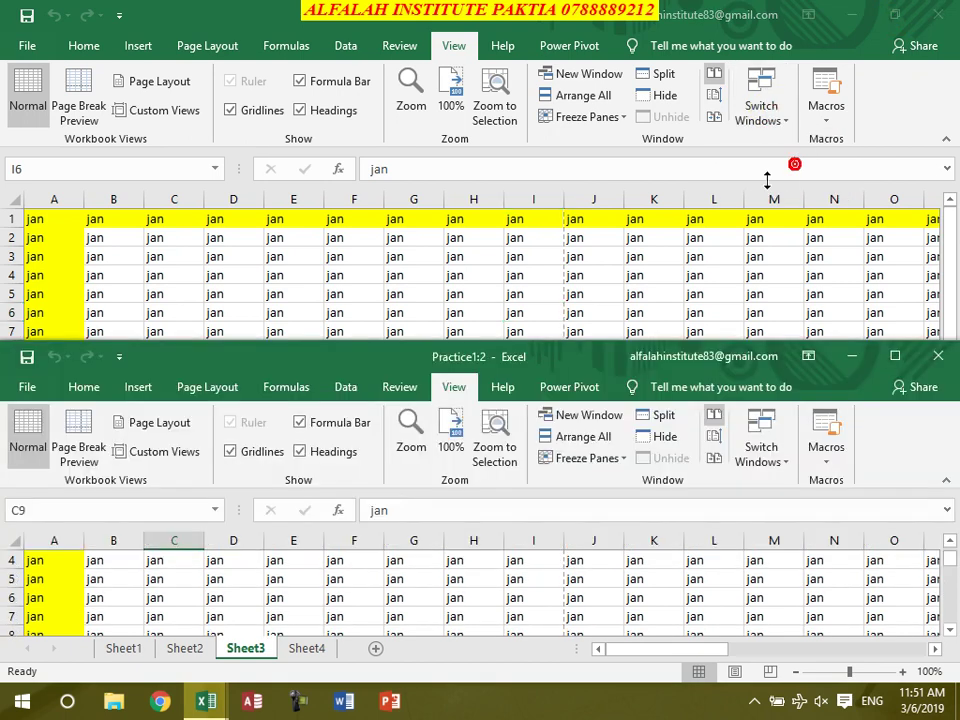
left_click(895, 355)
Switch to and maximise Practice1:3, then show the Macros options
left_click(766, 115)
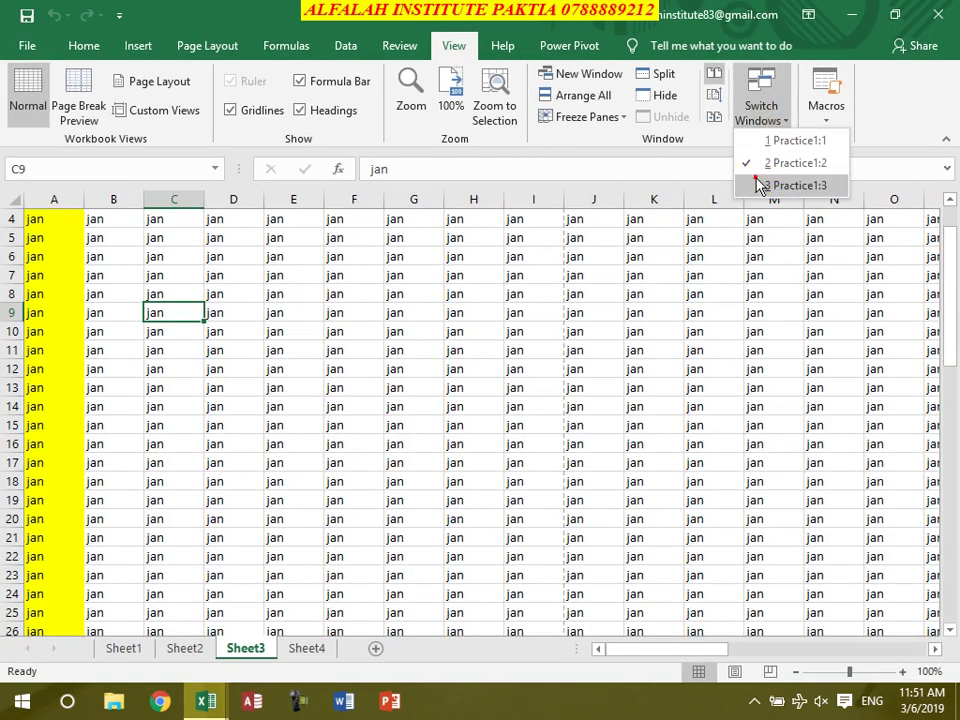
left_click(790, 185)
left_click(901, 14)
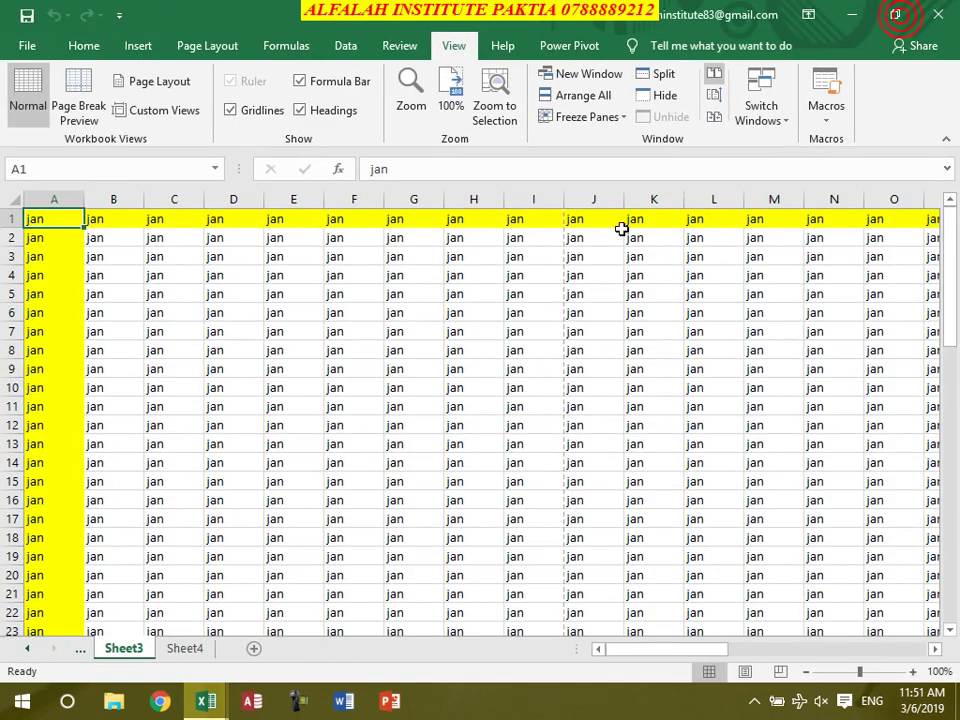
left_click(826, 126)
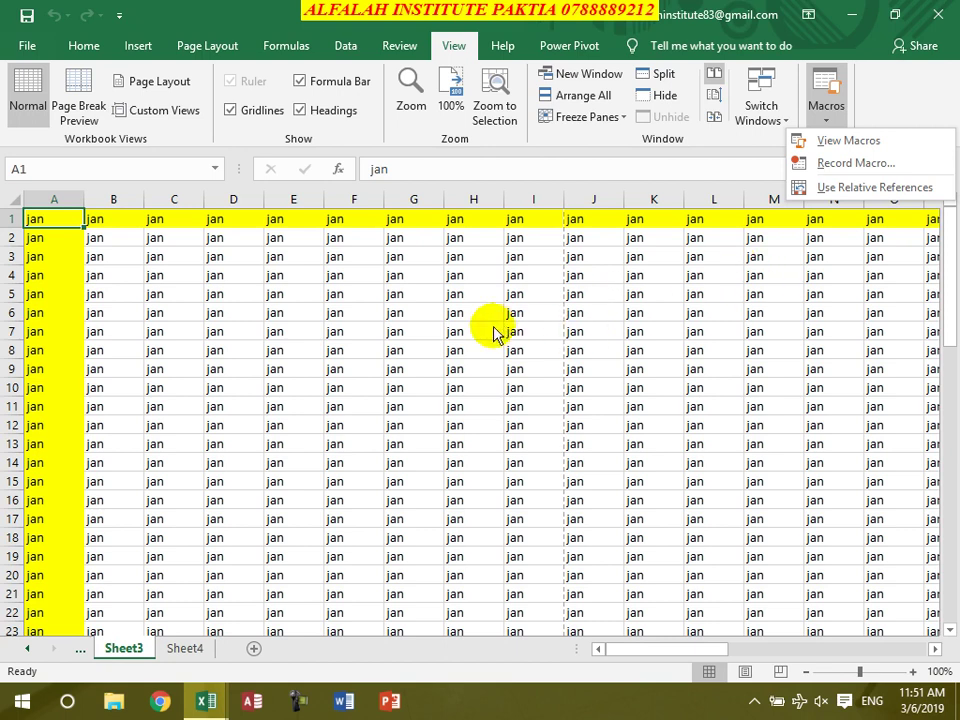
Dismiss the Macros menu and show the Help tab's Community and Blog commands
left_click(461, 326)
left_click(495, 48)
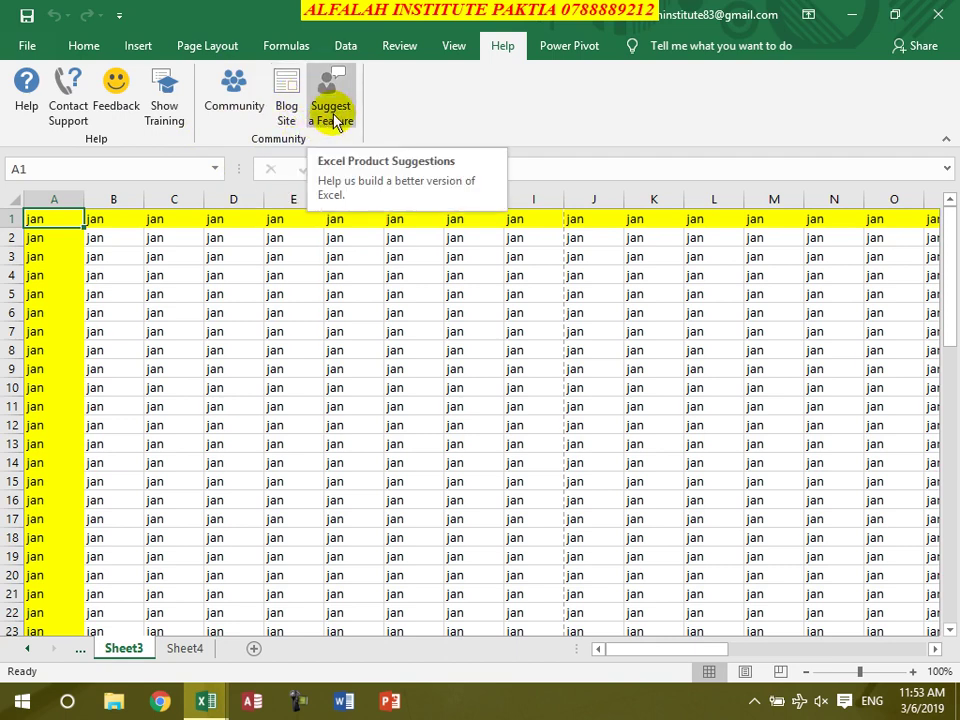
Select a cell, then close the Practice1.xlsx window to trigger the save prompt
left_click(342, 329)
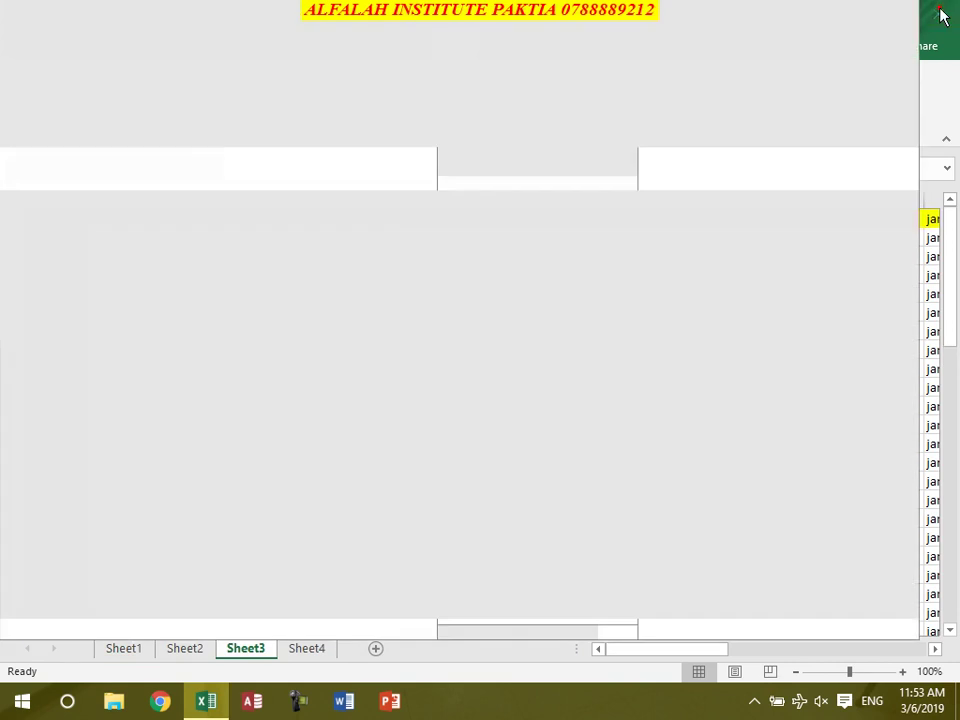
left_click(940, 14)
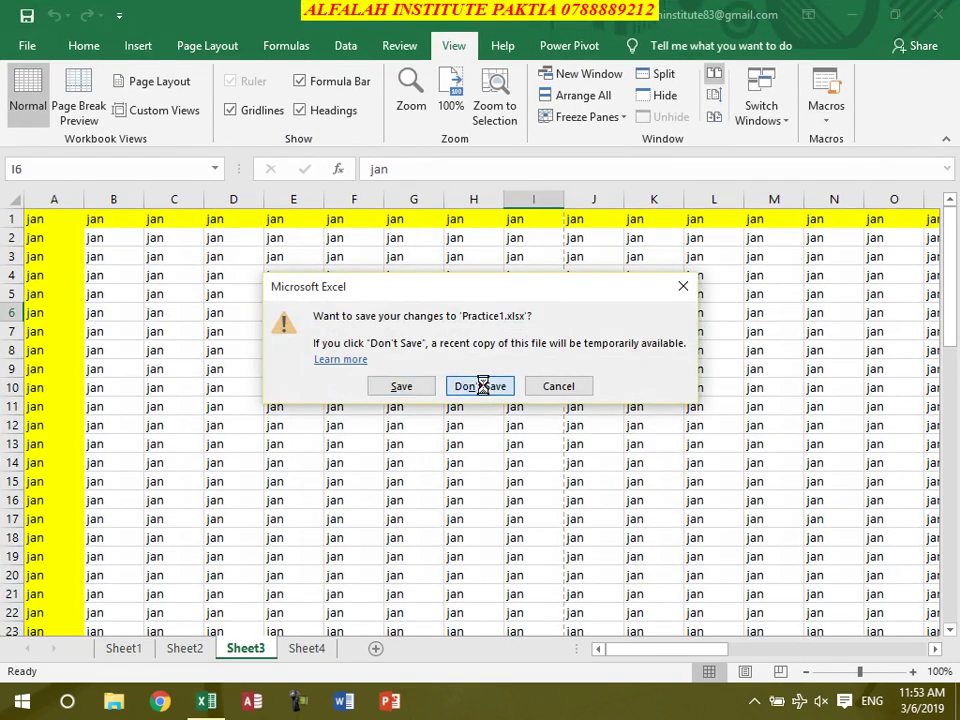